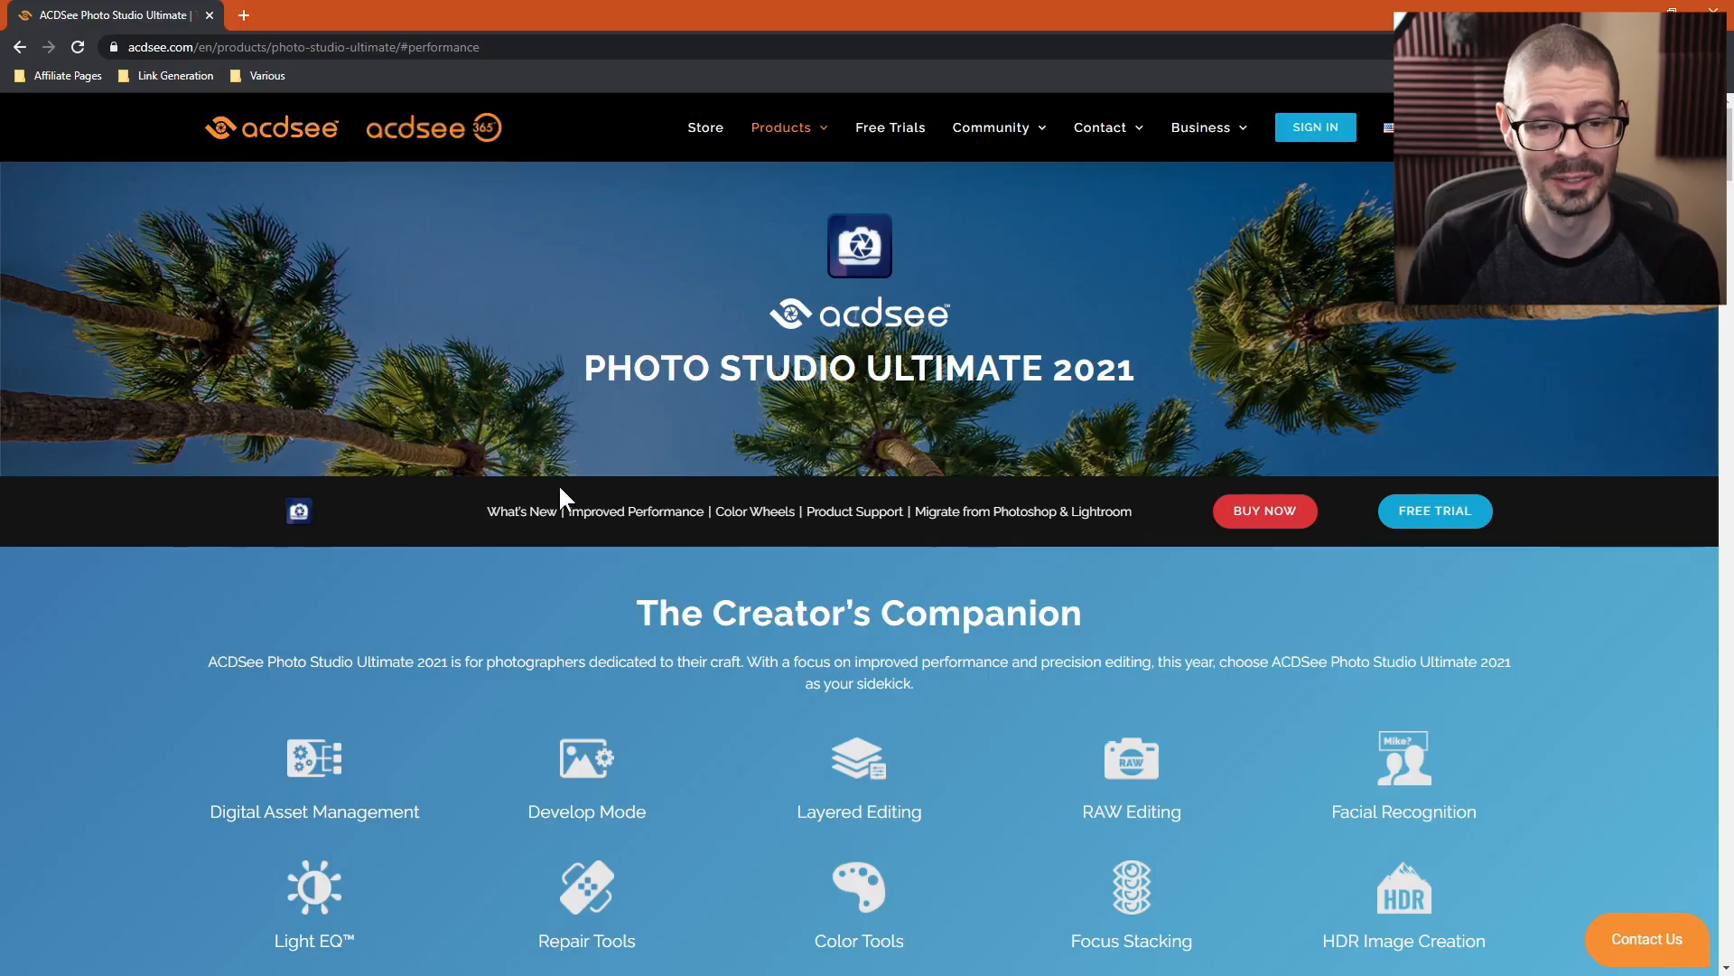
Step: View the Improved Performance section of the ACDSee Photo Studio Ultimate 2021 product page
{"action": "left_click", "coordinate": [615, 511]}
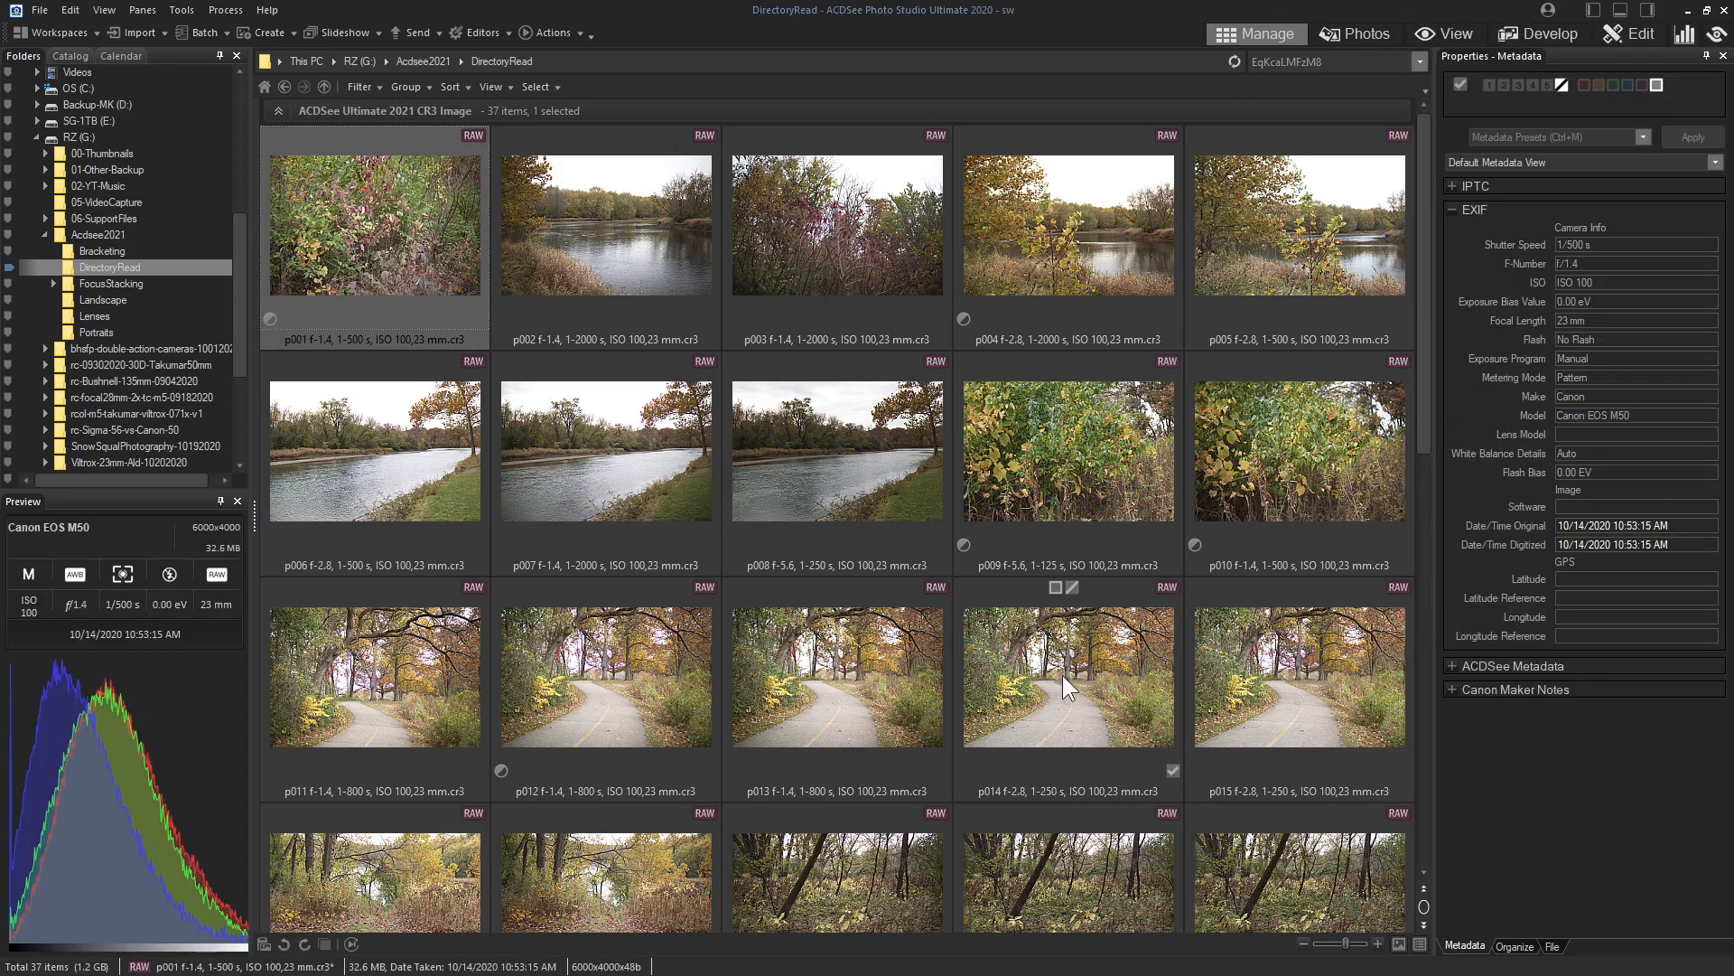
Step: Open the p014 path photo from the DirectoryRead folder in ACDSee and switch both the 2020 and 2021 versions to Develop mode
{"action": "double_click", "coordinate": [1062, 674]}
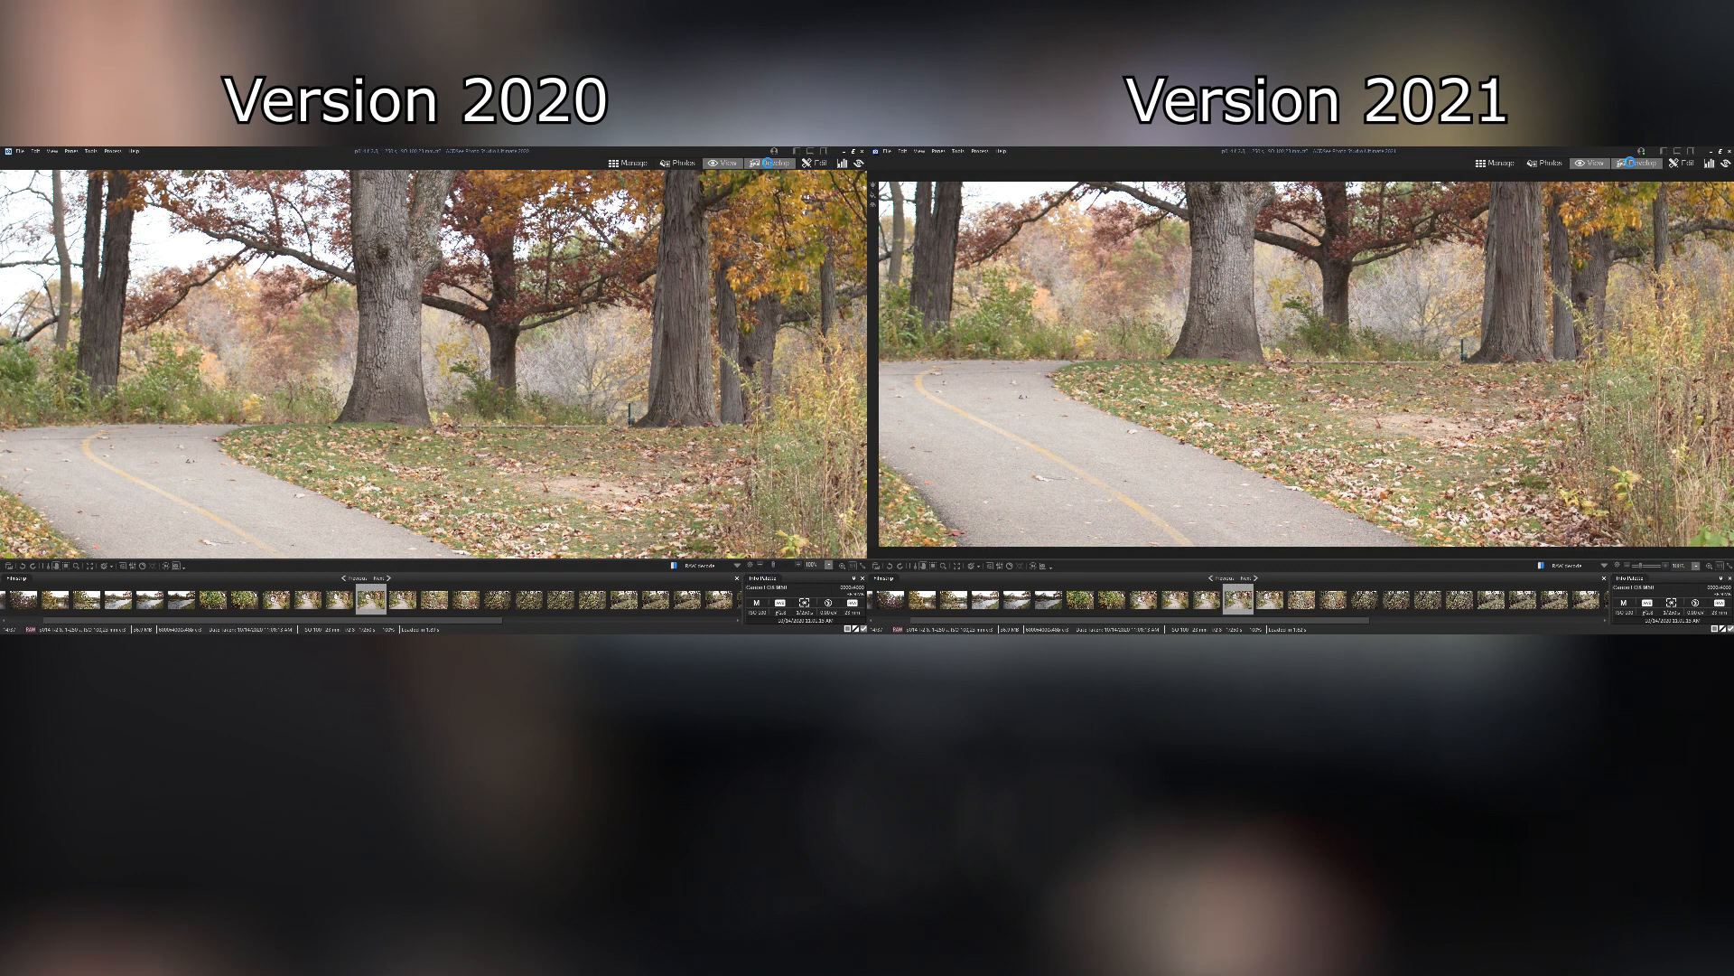
{"action": "left_click", "coordinate": [1628, 162]}
{"action": "left_click", "coordinate": [766, 163]}
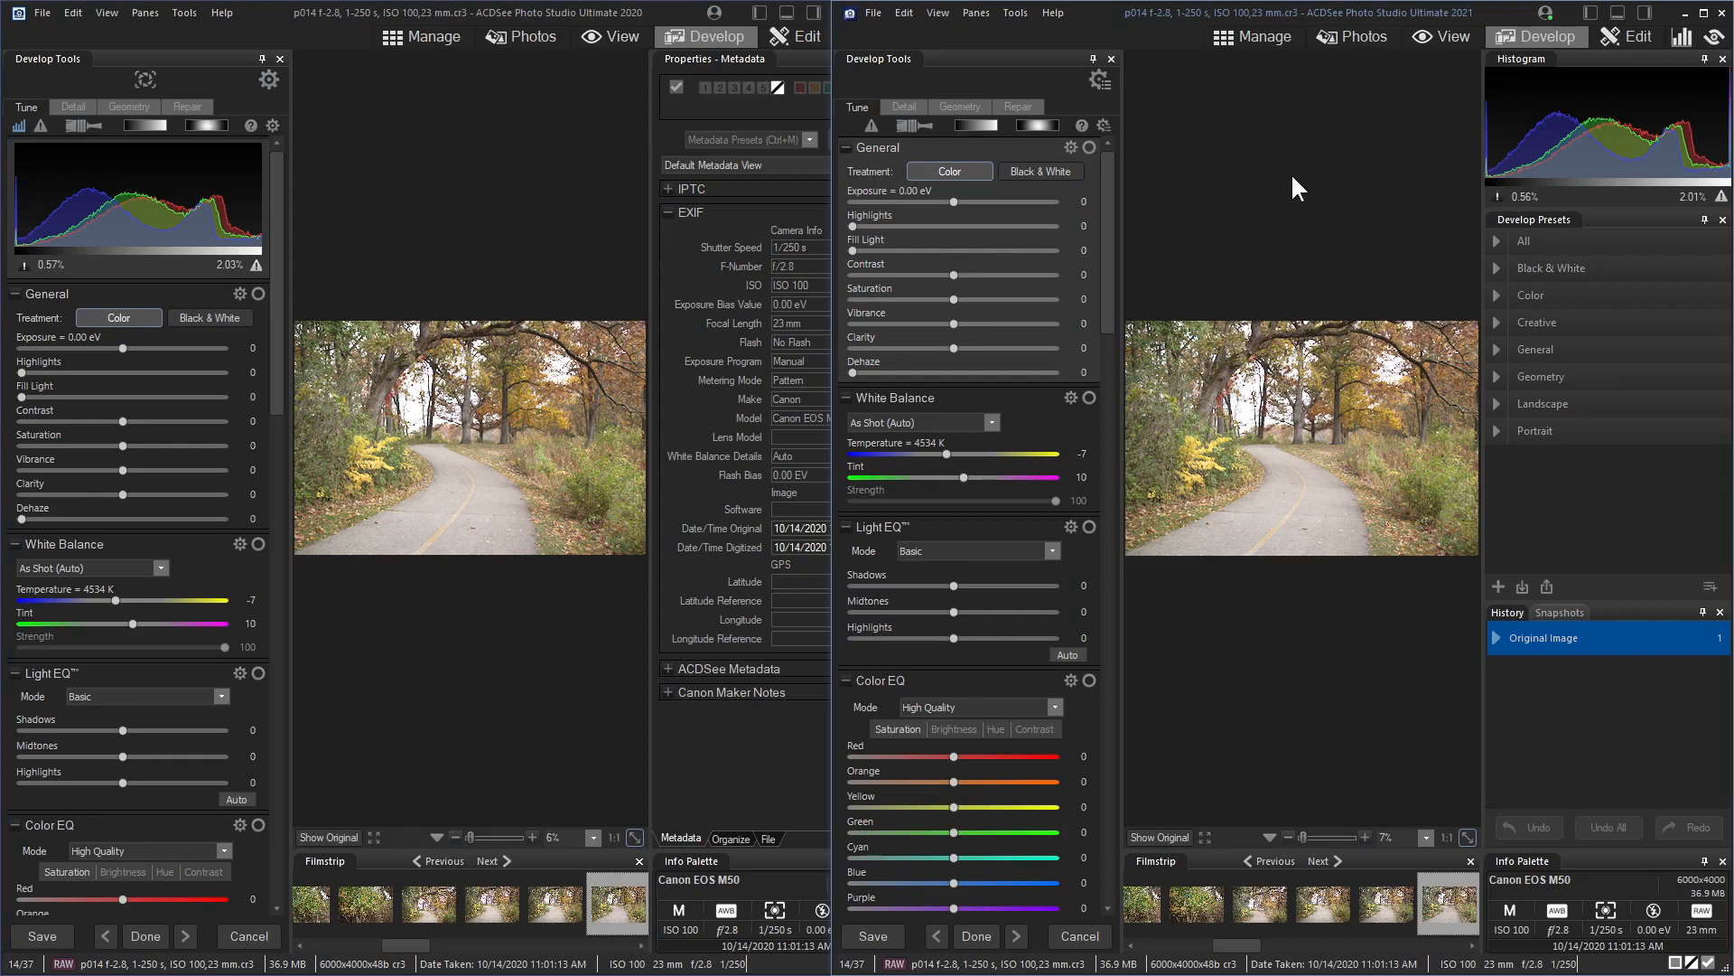
Step: Compare the Develop mode layouts of the 2020 and 2021 versions by alternating between their windows
{"action": "left_click", "coordinate": [527, 638]}
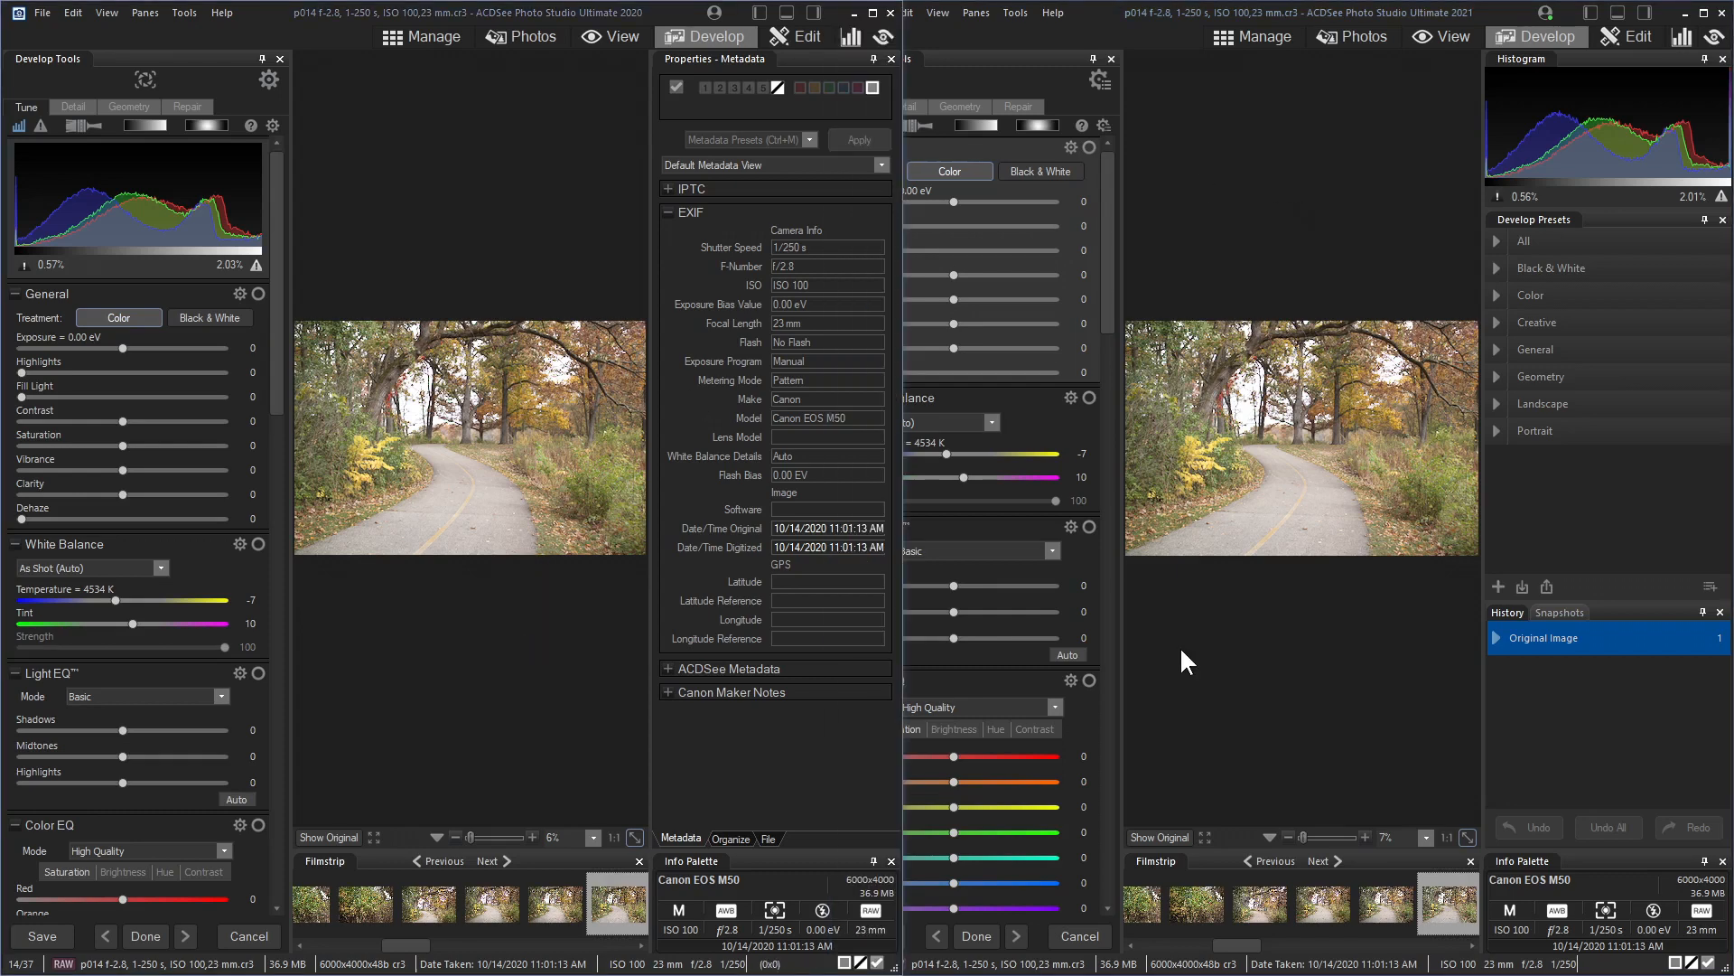
{"action": "left_click", "coordinate": [1180, 647]}
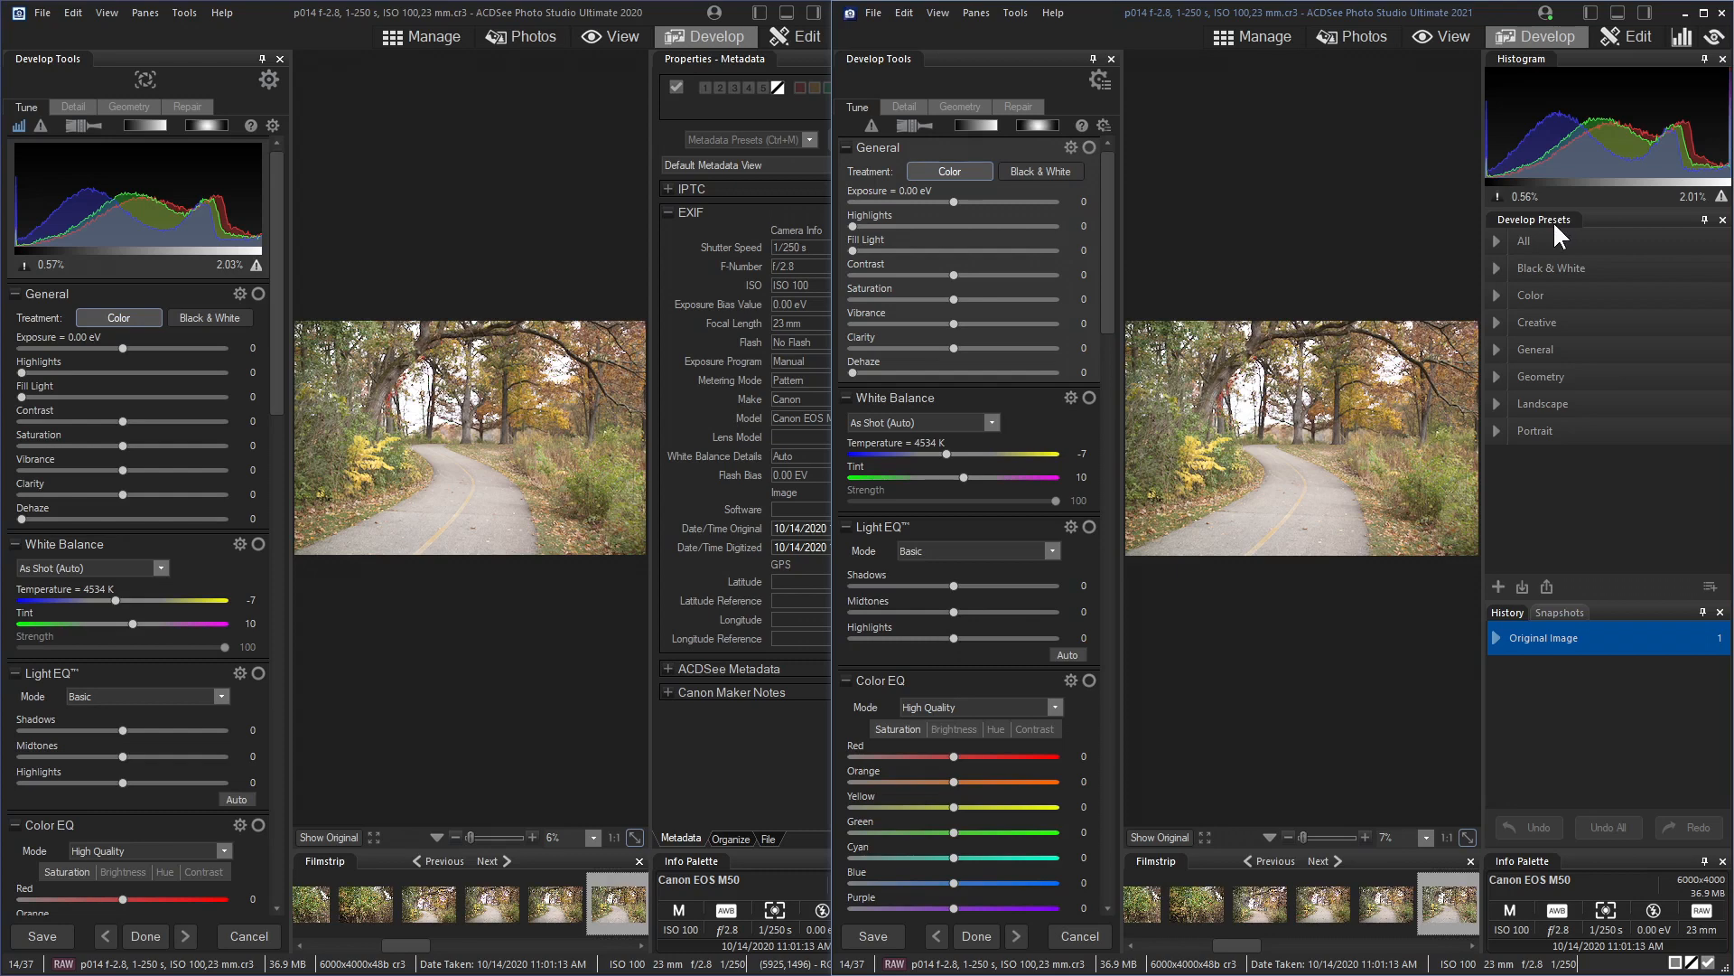
{"action": "left_click", "coordinate": [559, 638]}
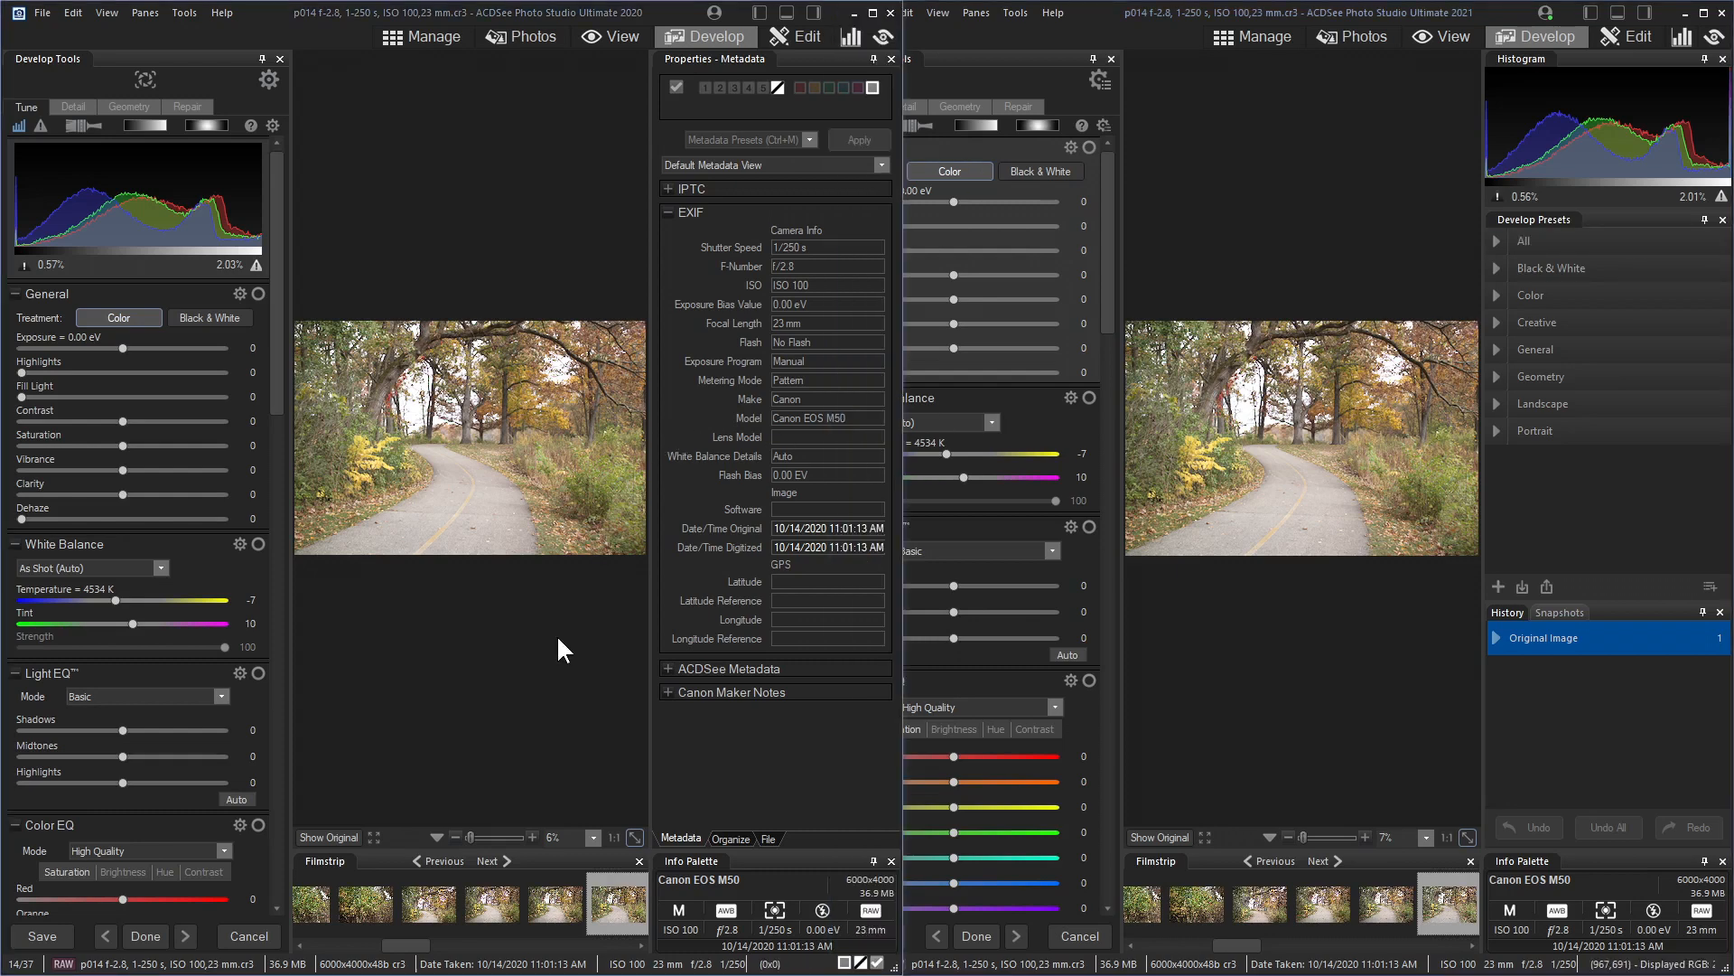
{"action": "left_click", "coordinate": [1332, 659]}
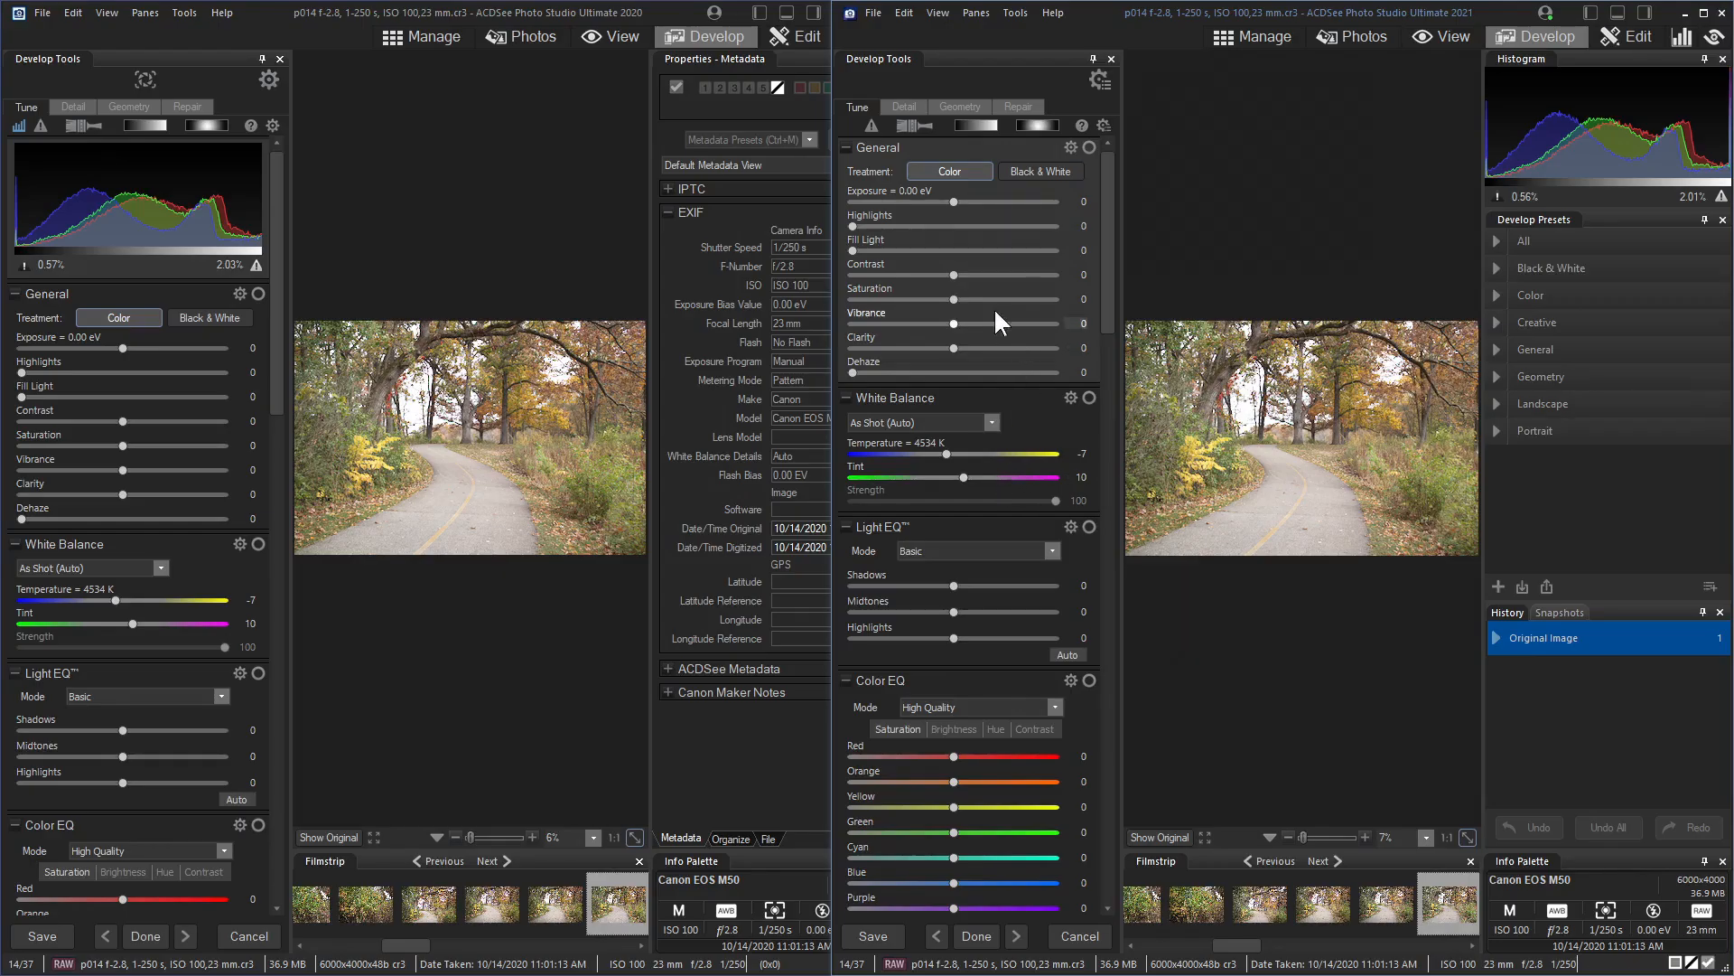
Step: Set Contrast to 28, Vibrance to 17 and Clarity to 19 in the 2021 version, and look through the Color develop presets
{"action": "left_click_drag", "start_coordinate": [967, 271], "coordinate": [973, 348]}
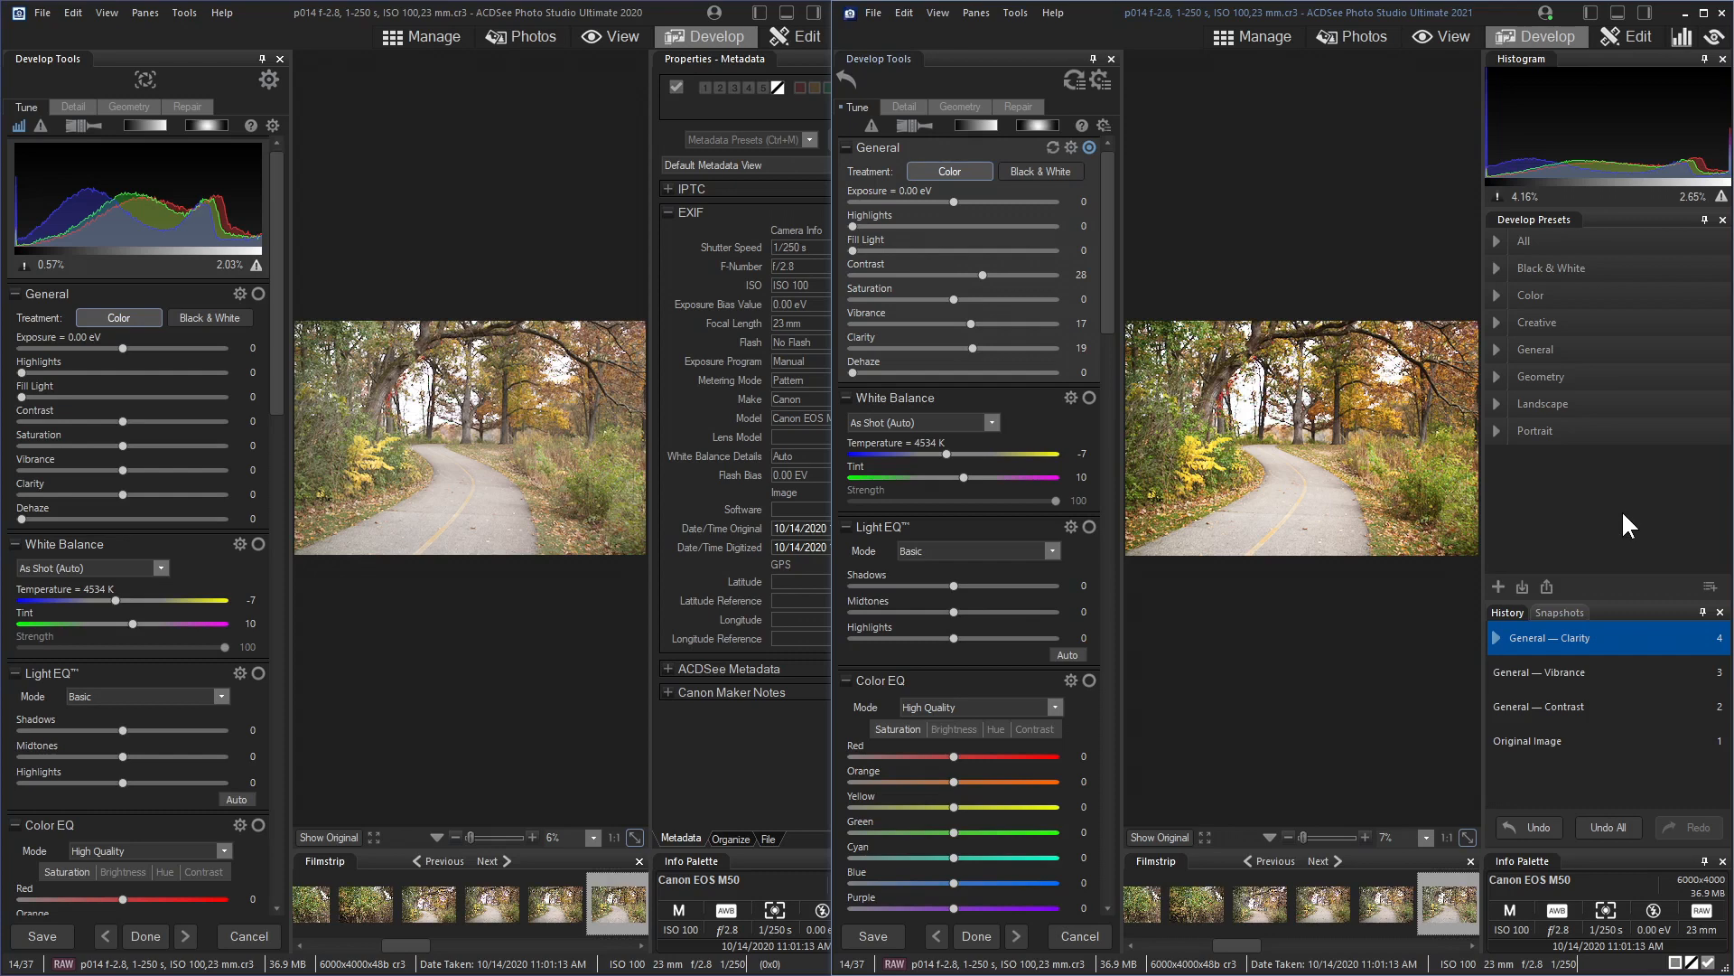
{"action": "left_click", "coordinate": [1495, 295]}
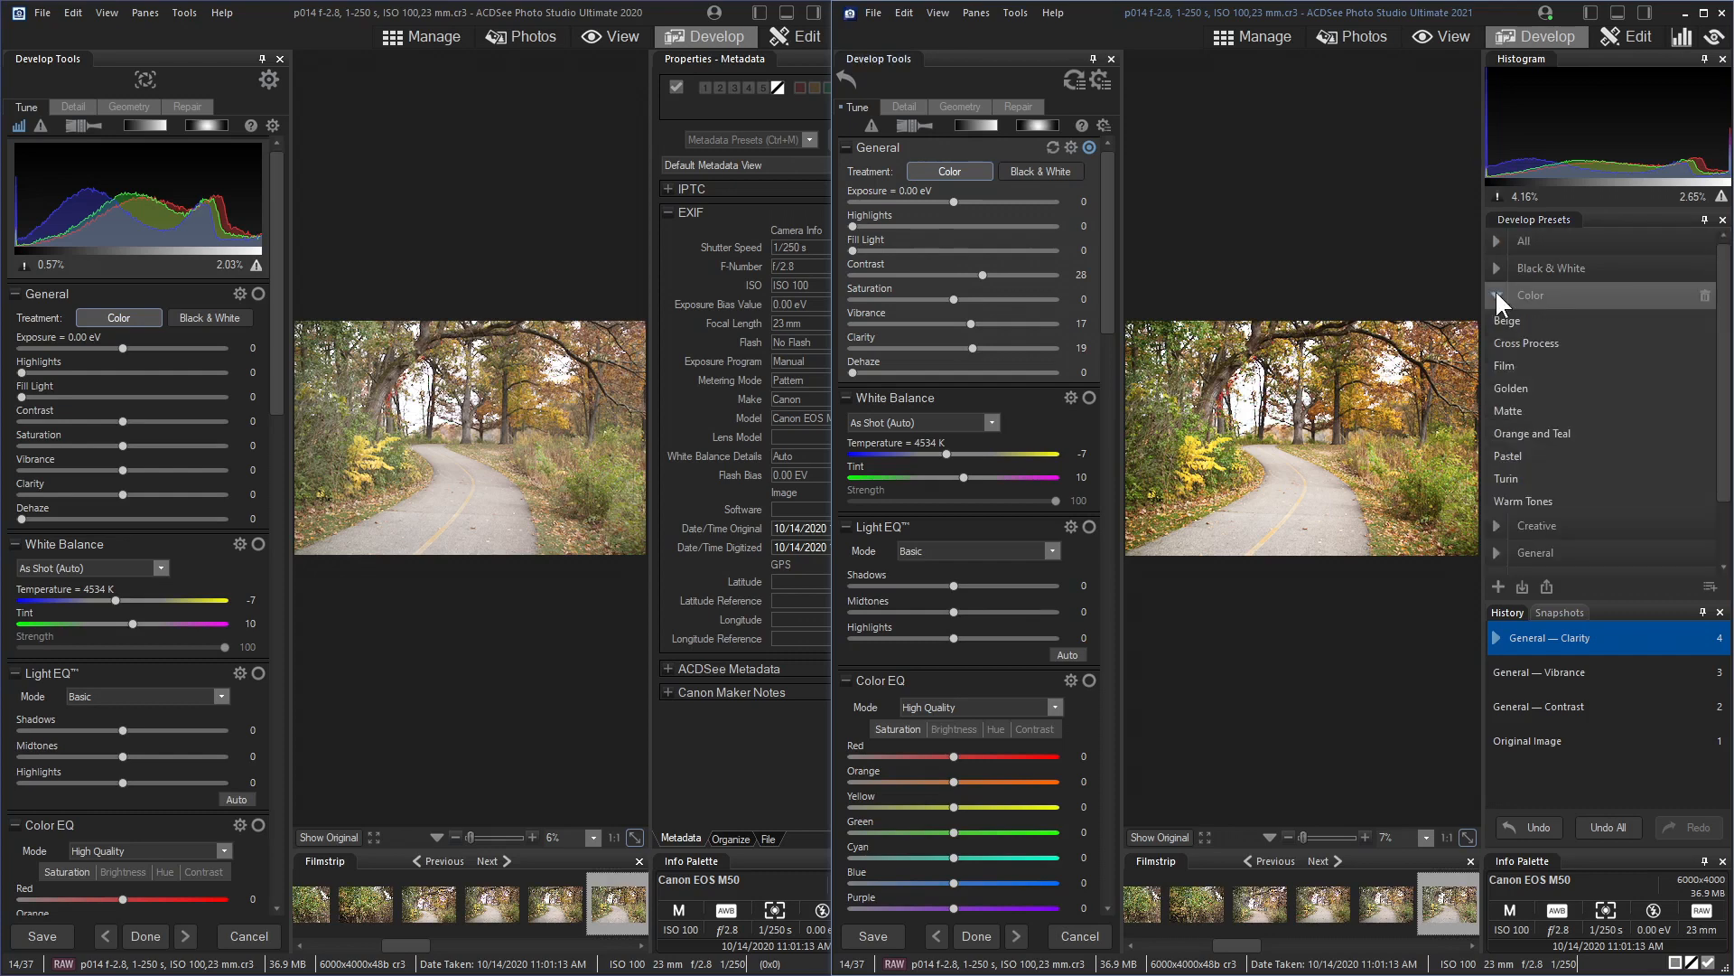
{"action": "left_click", "coordinate": [1496, 296]}
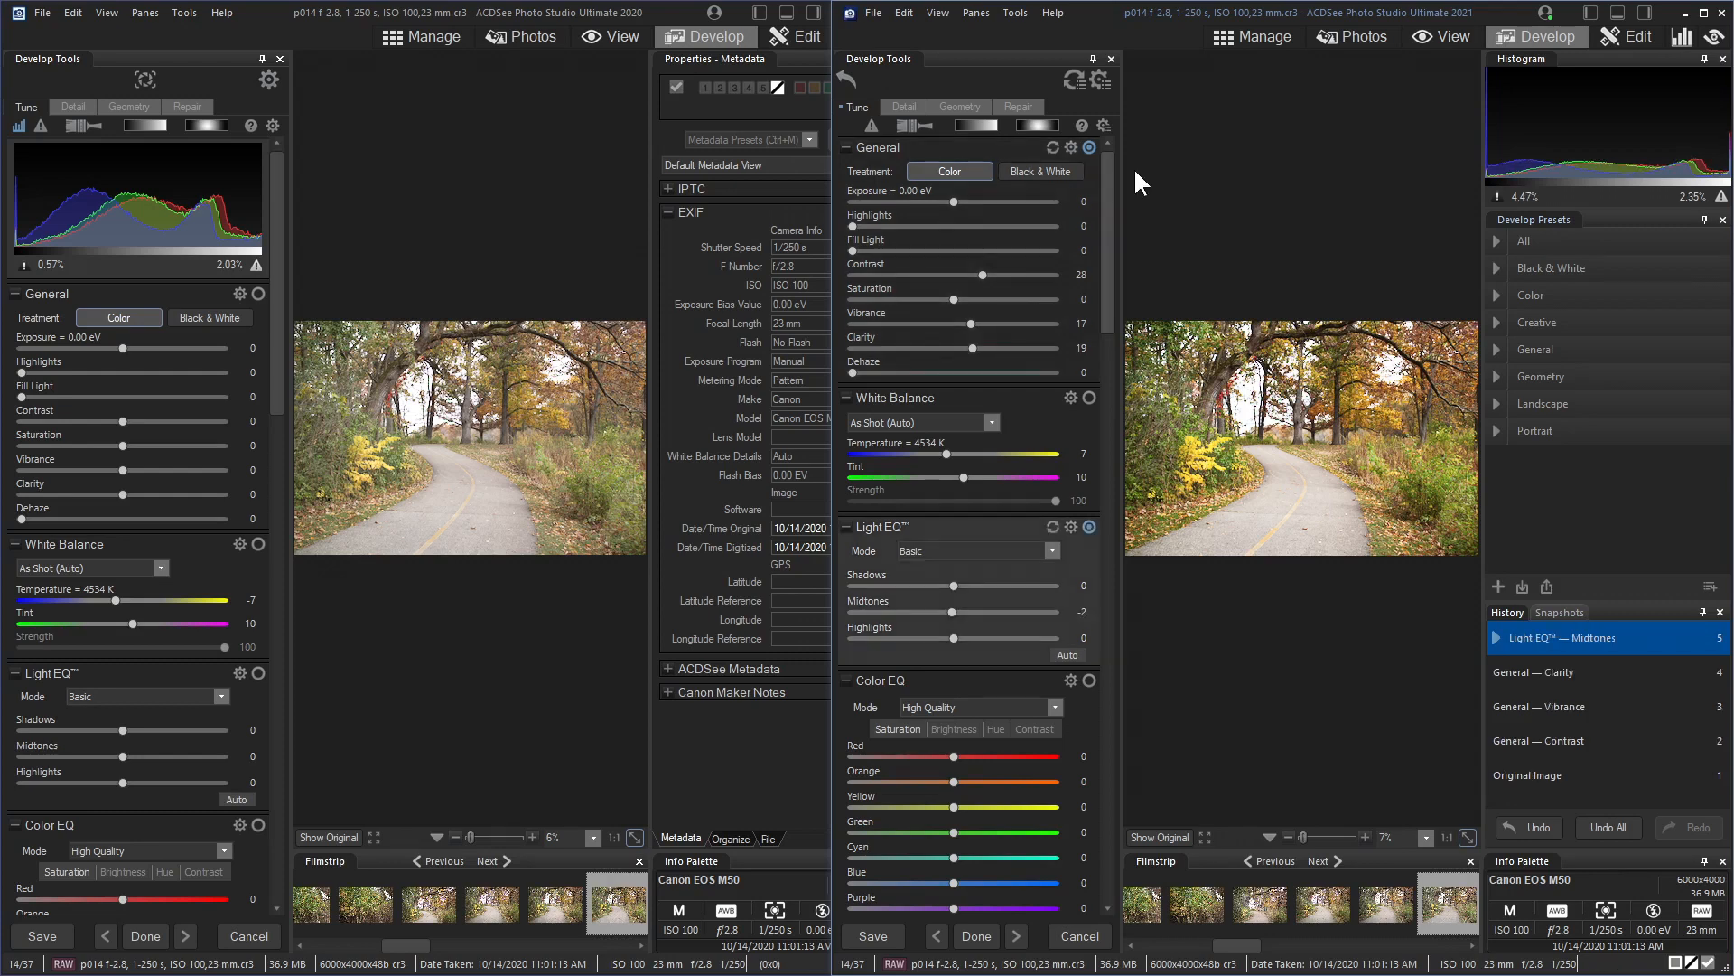
Step: Move the Color Wheel's selected range onto the greens and widen its edge toward yellow
{"action": "left_click_drag", "start_coordinate": [1106, 294], "coordinate": [1105, 435]}
{"action": "left_click_drag", "start_coordinate": [283, 385], "coordinate": [302, 843]}
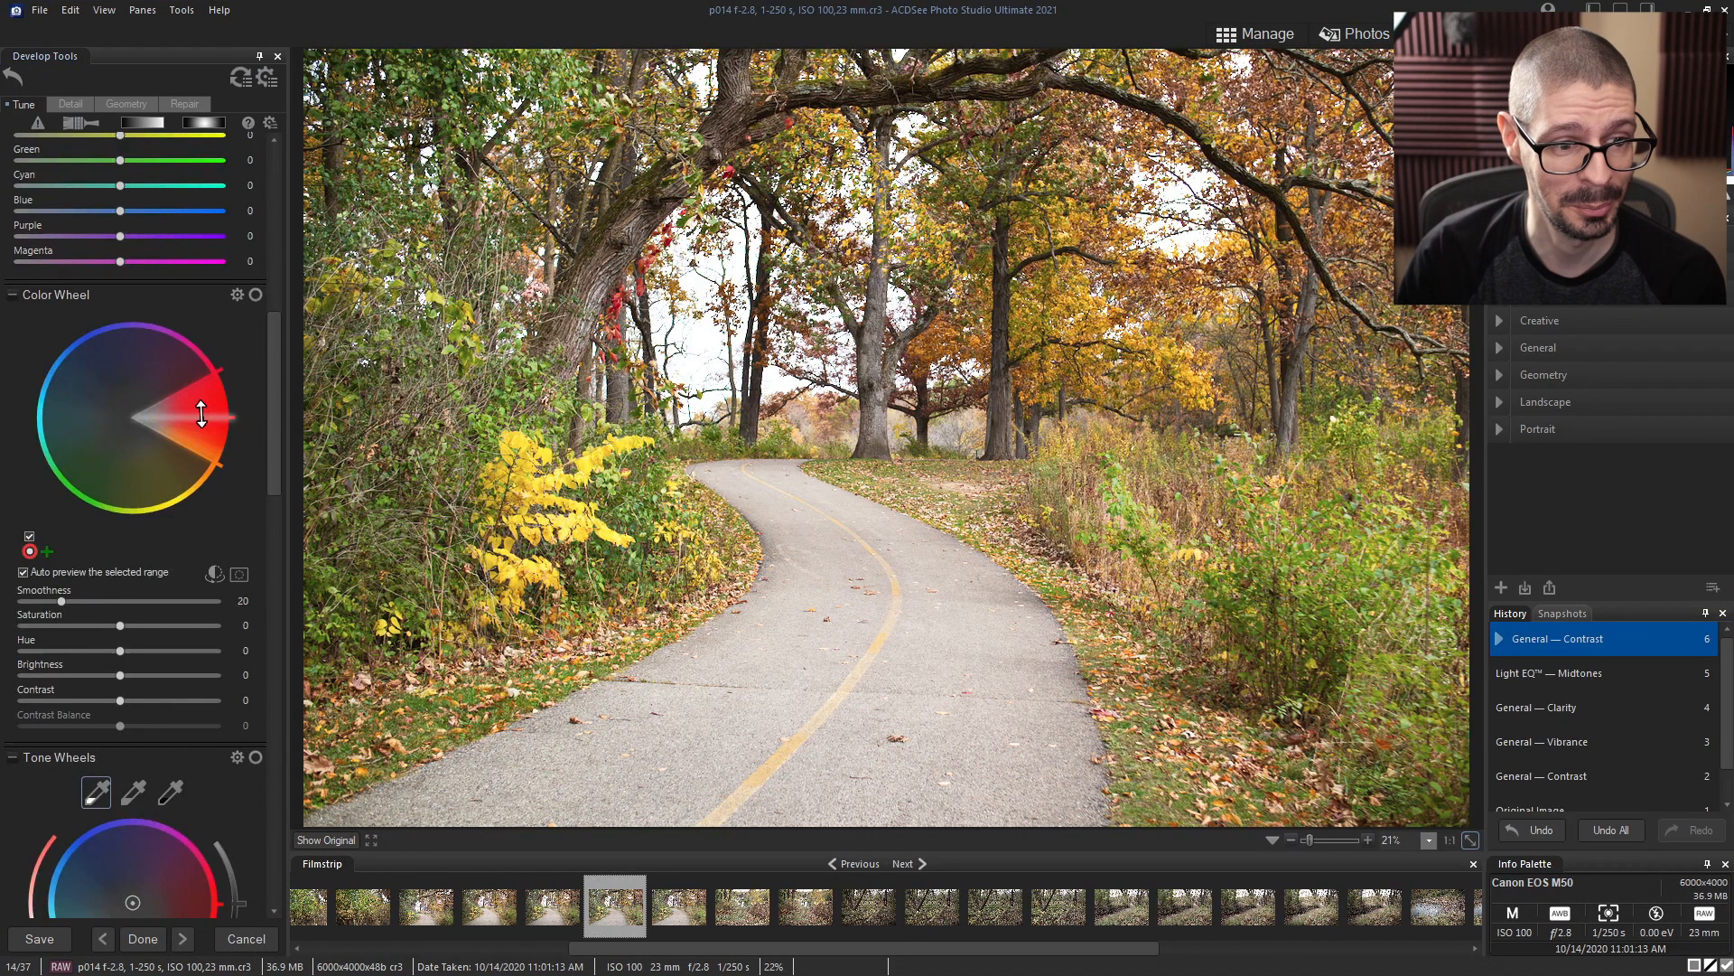
{"action": "mouse_move", "coordinate": [199, 381]}
{"action": "left_mouse_down"}
{"action": "mouse_move", "coordinate": [208, 405]}
{"action": "mouse_move", "coordinate": [204, 386]}
{"action": "left_mouse_up"}
{"action": "left_click_drag", "start_coordinate": [184, 449], "coordinate": [117, 485]}
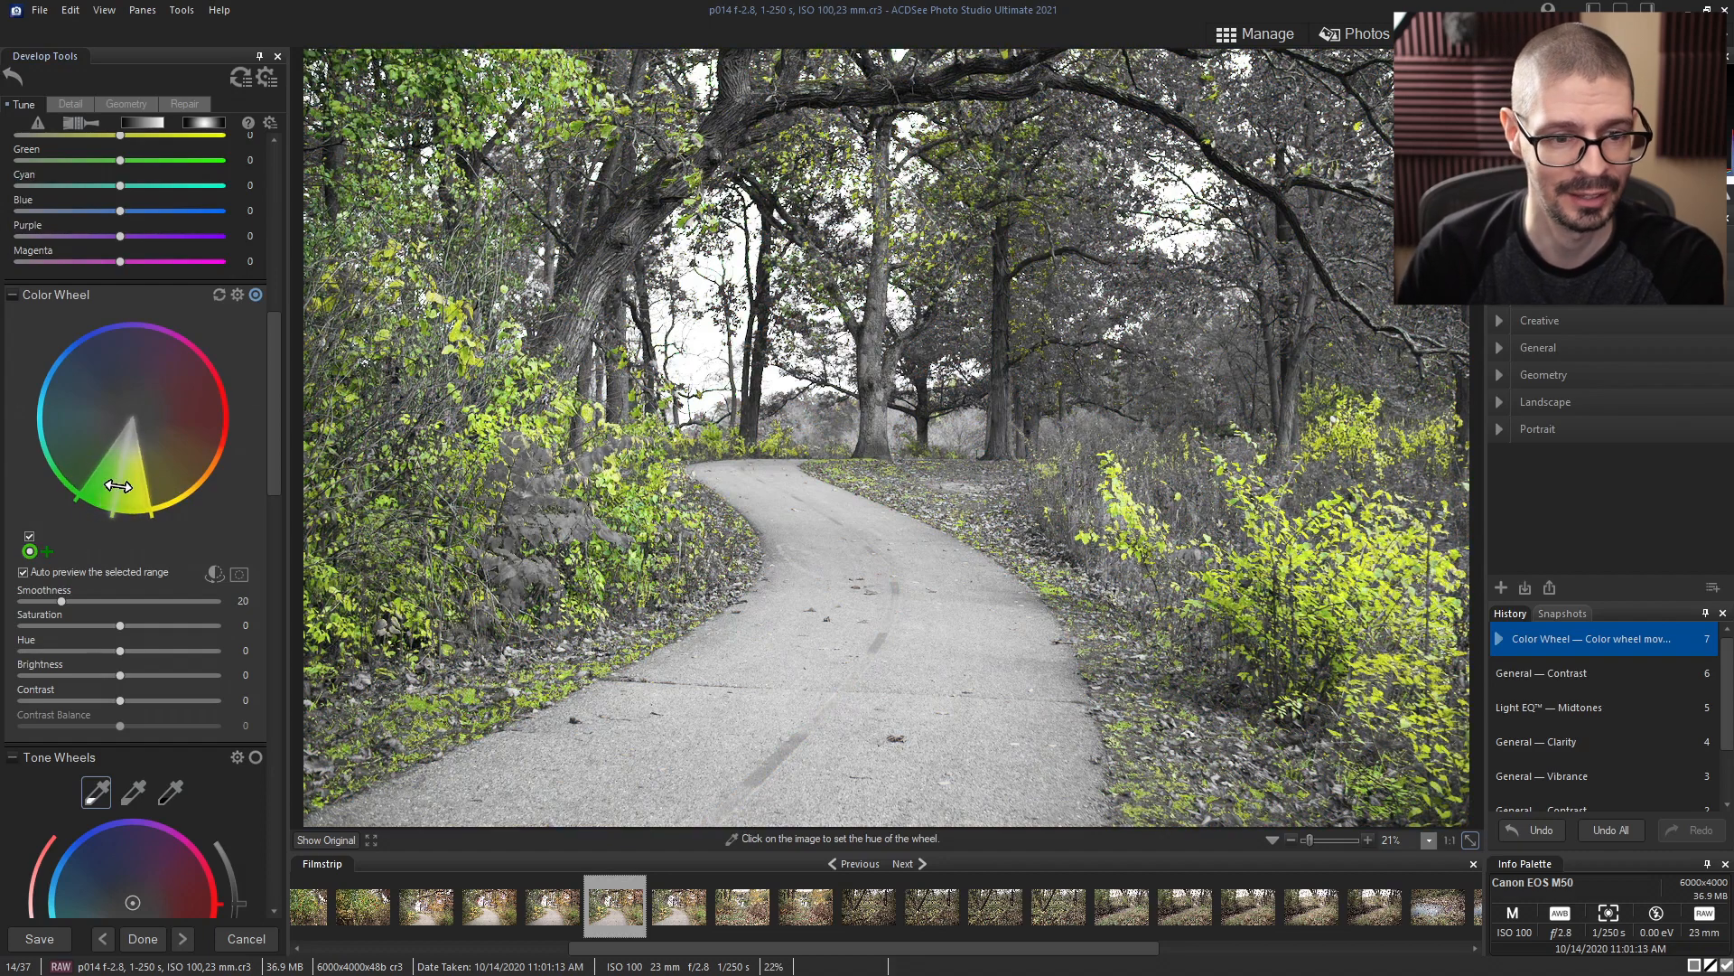
{"action": "left_click_drag", "start_coordinate": [117, 485], "coordinate": [144, 508]}
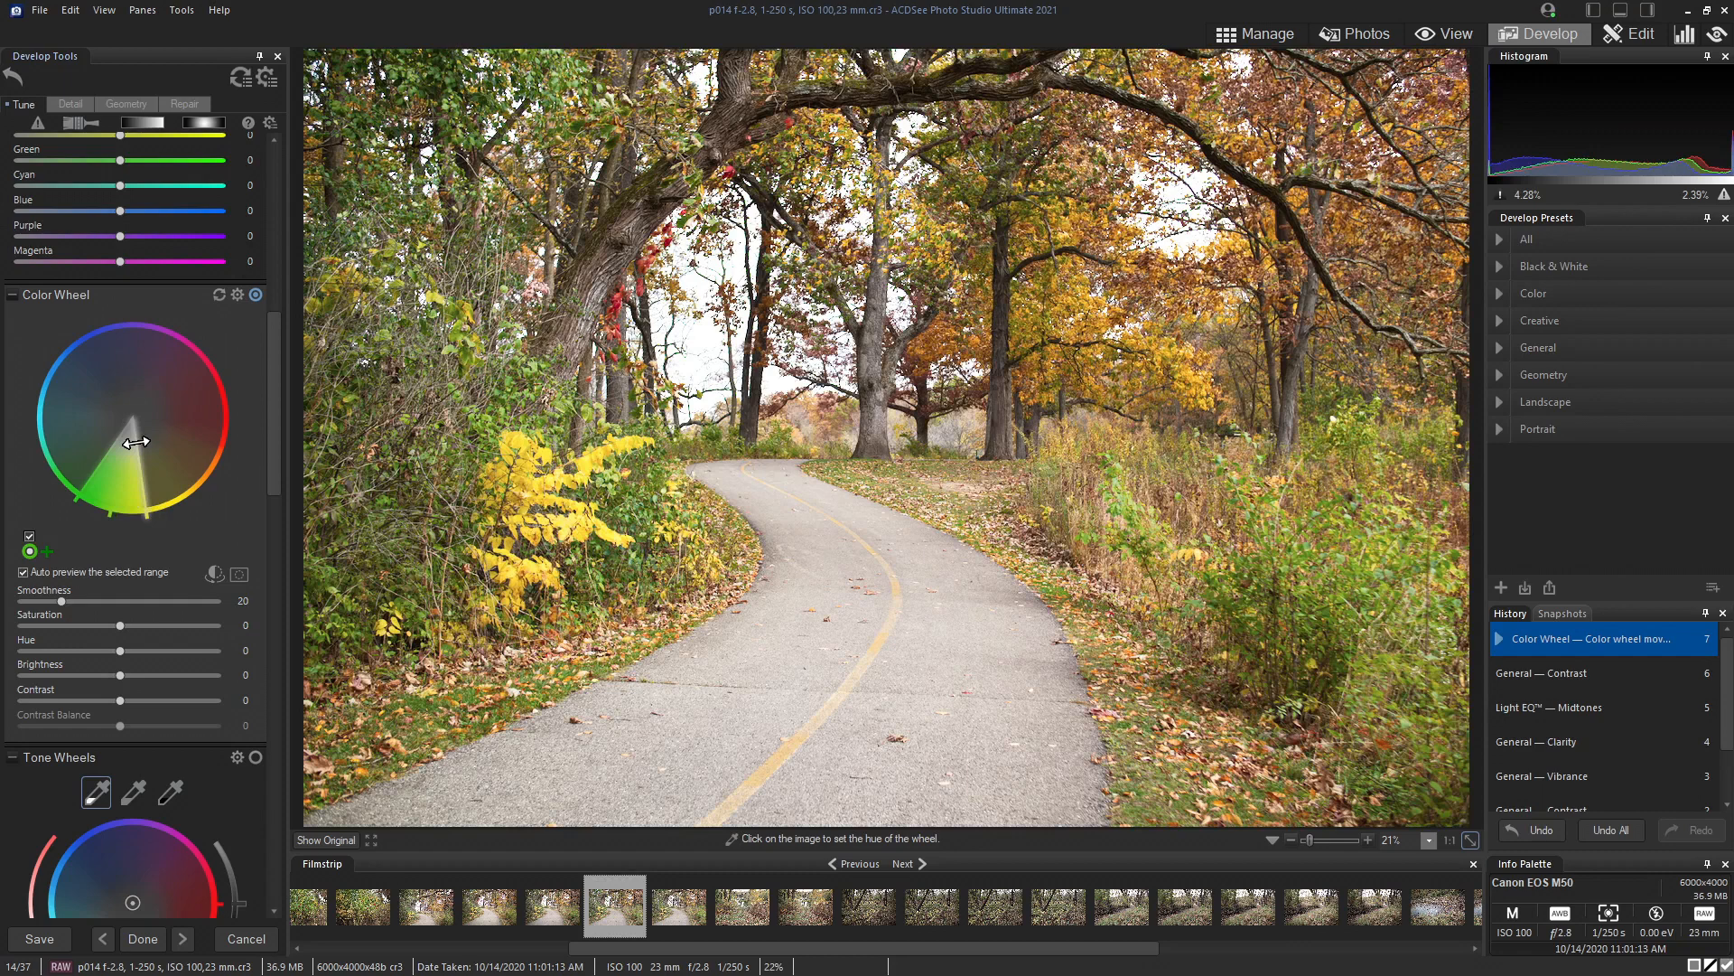
Step: Try the selected green range's Saturation at its maximum and at -100, and return it to 0
{"action": "left_click_drag", "start_coordinate": [268, 475], "coordinate": [278, 502]}
{"action": "left_click_drag", "start_coordinate": [120, 507], "coordinate": [133, 508]}
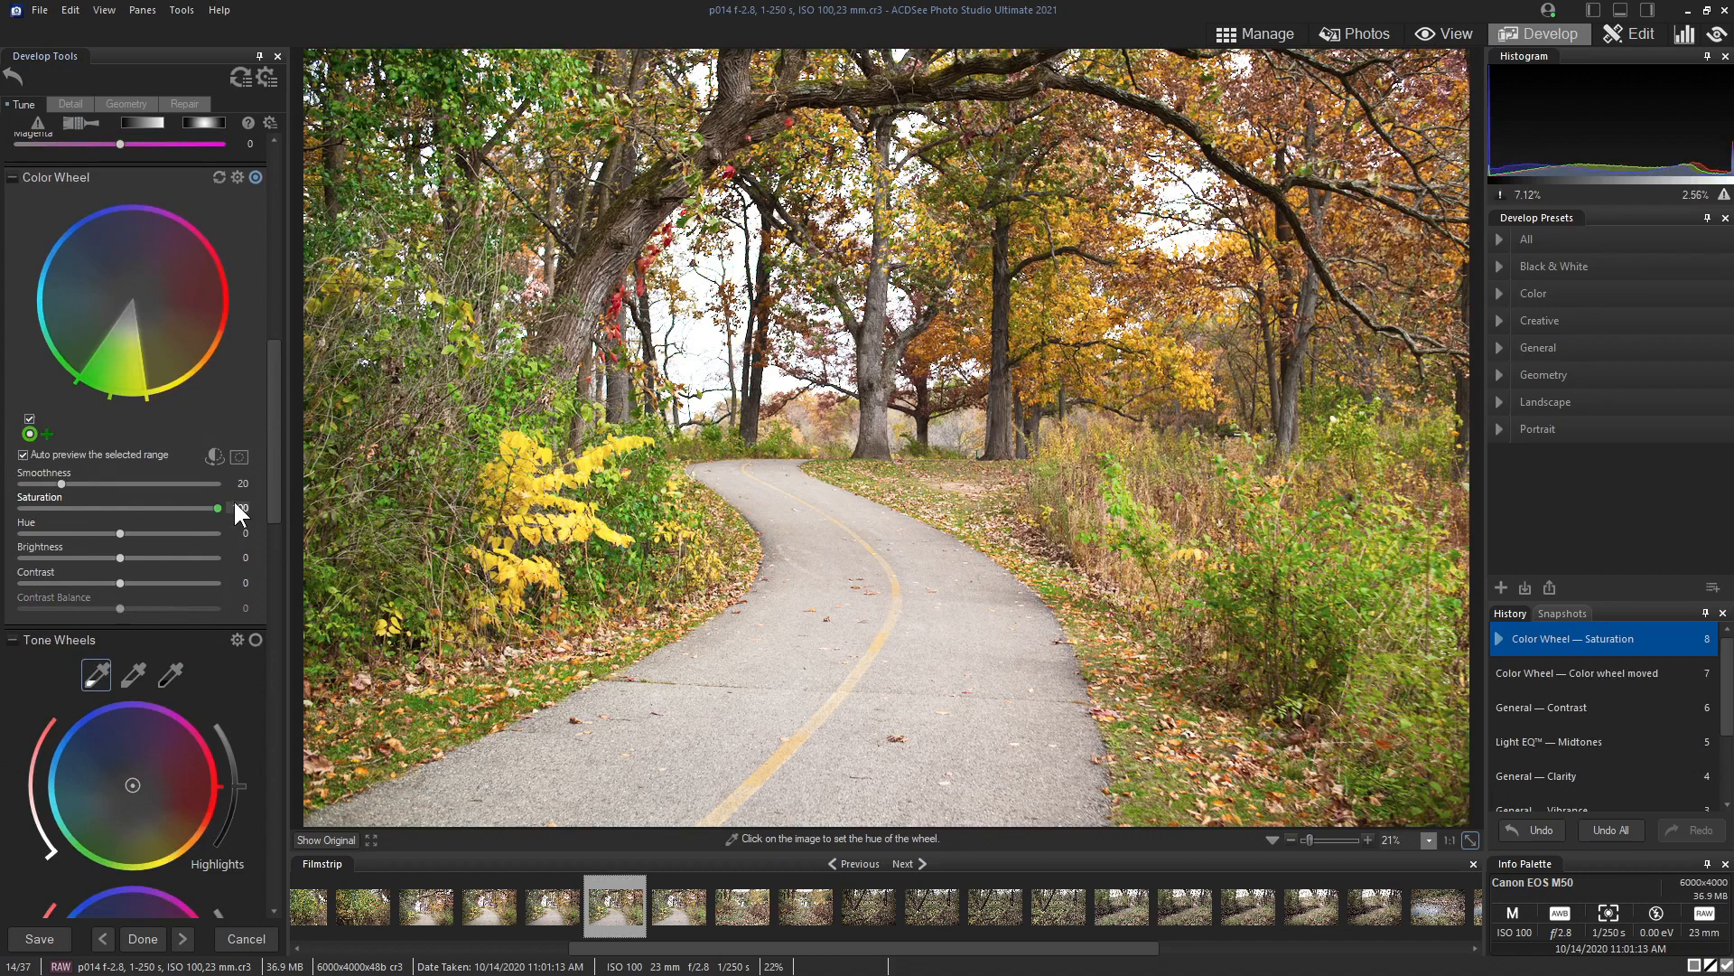
{"action": "left_click_drag", "start_coordinate": [220, 508], "coordinate": [8, 510]}
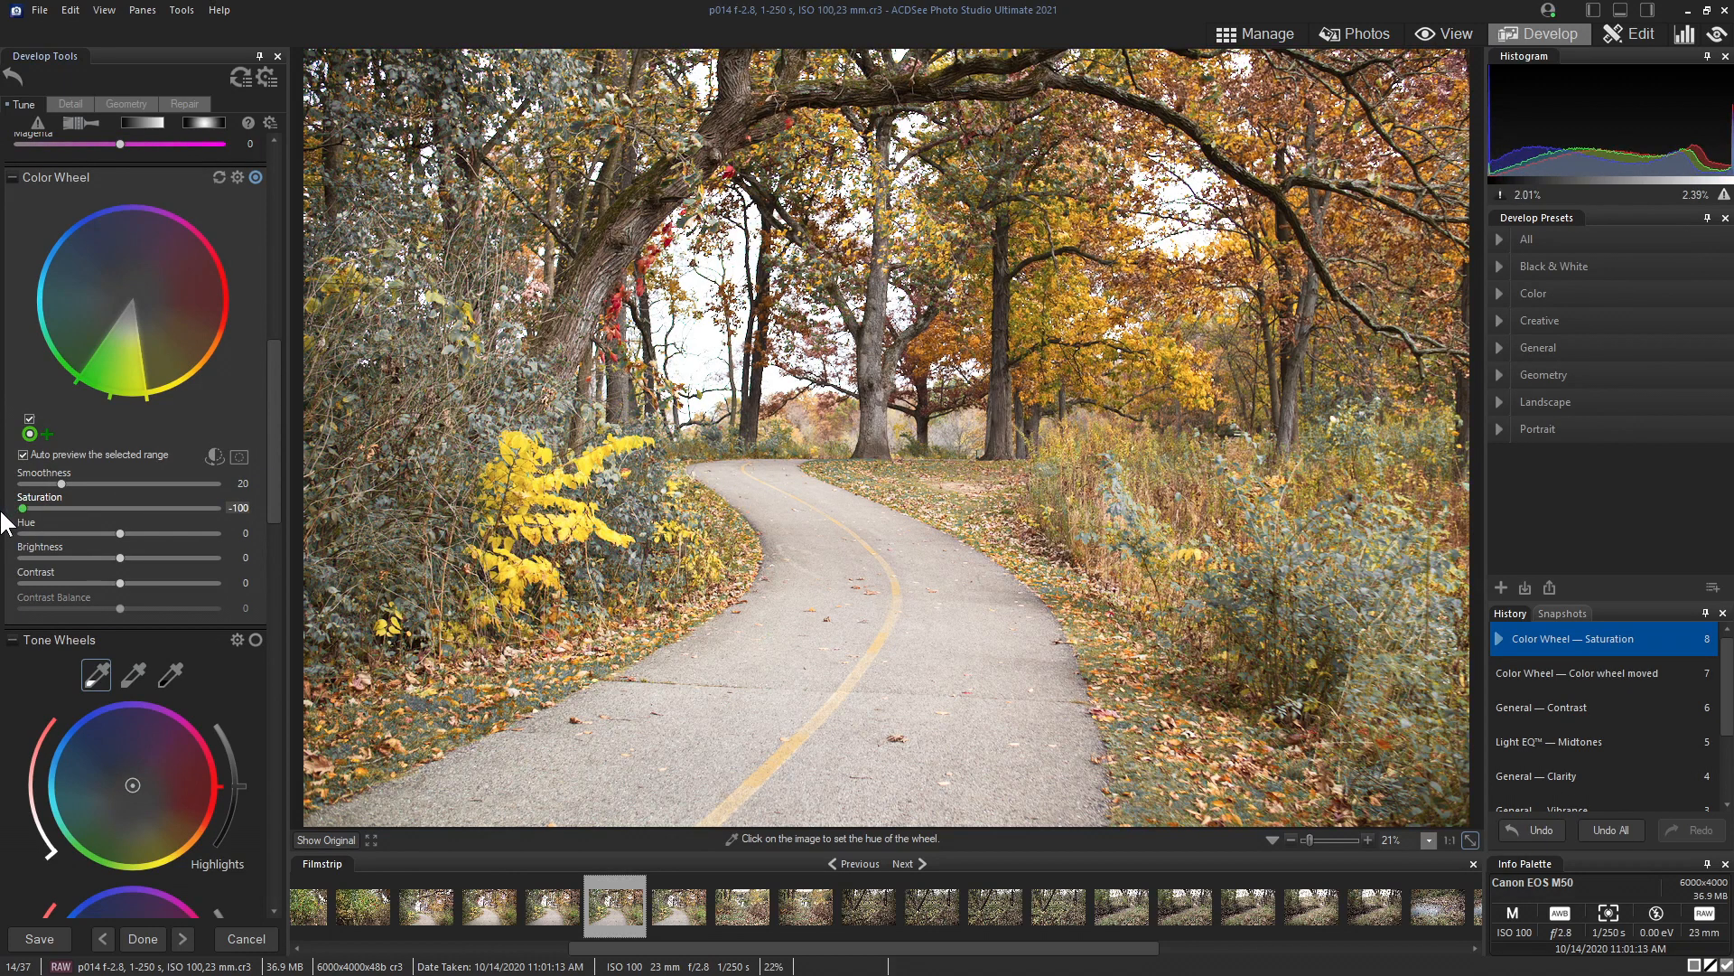
{"action": "left_click_drag", "start_coordinate": [5, 514], "coordinate": [118, 508]}
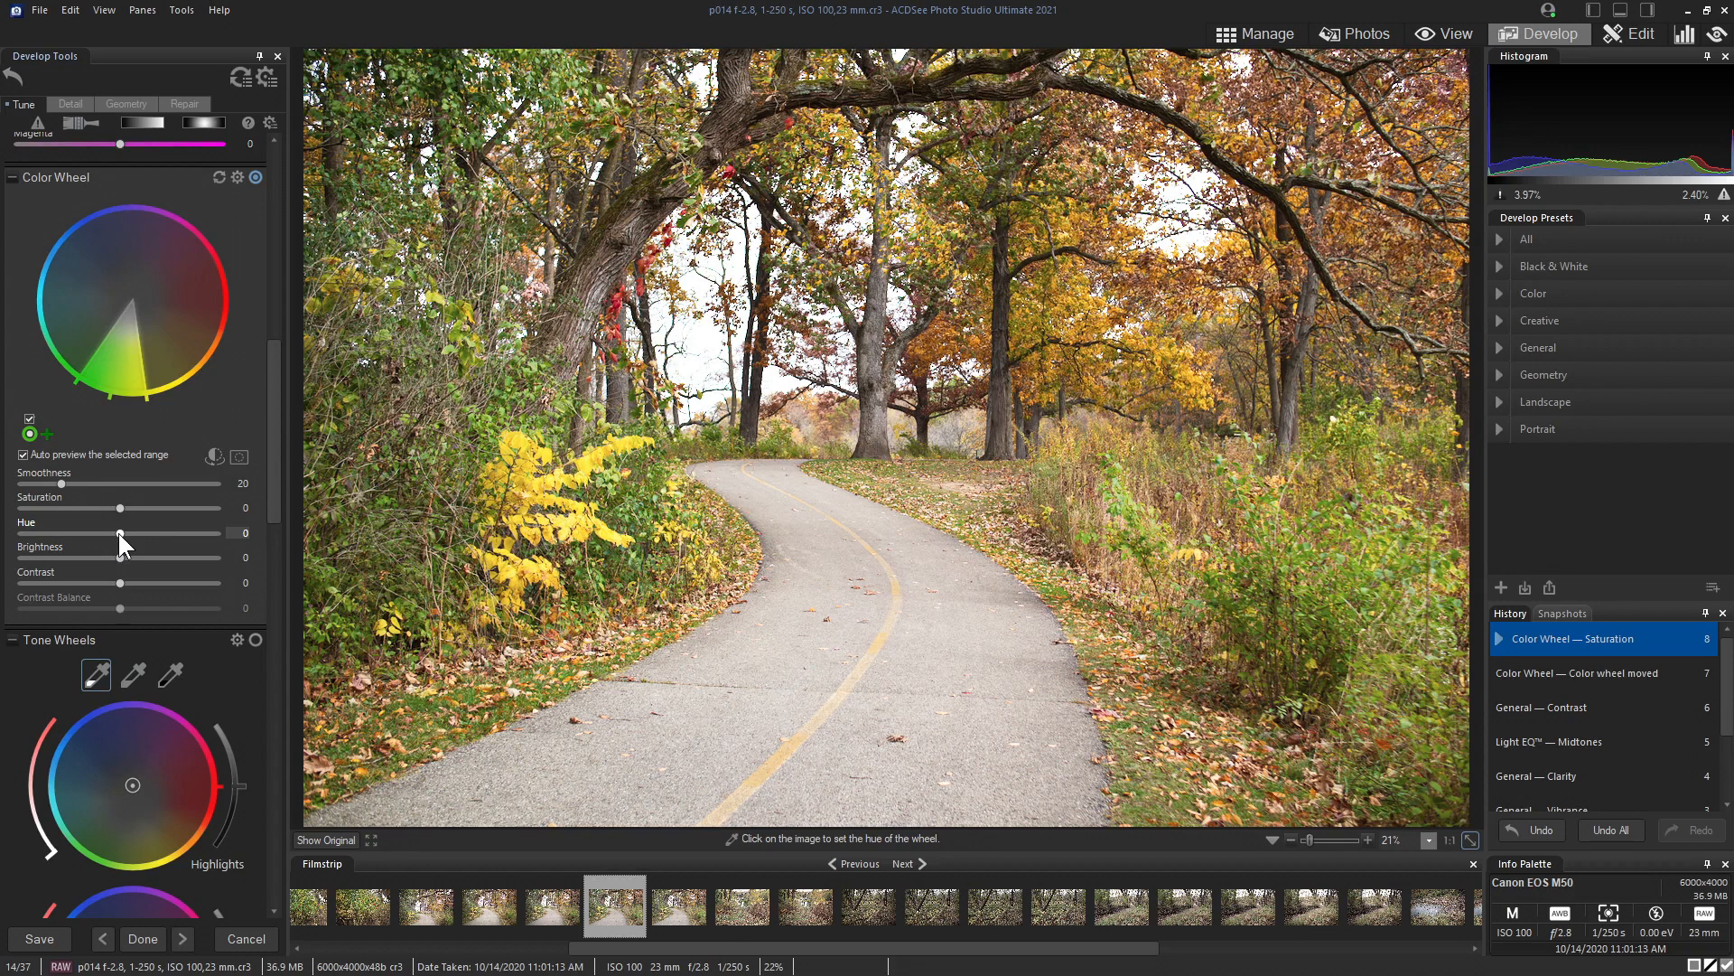
{"action": "mouse_move", "coordinate": [119, 557]}
{"action": "left_mouse_down"}
{"action": "mouse_move", "coordinate": [148, 559]}
{"action": "mouse_move", "coordinate": [118, 556]}
{"action": "left_mouse_up"}
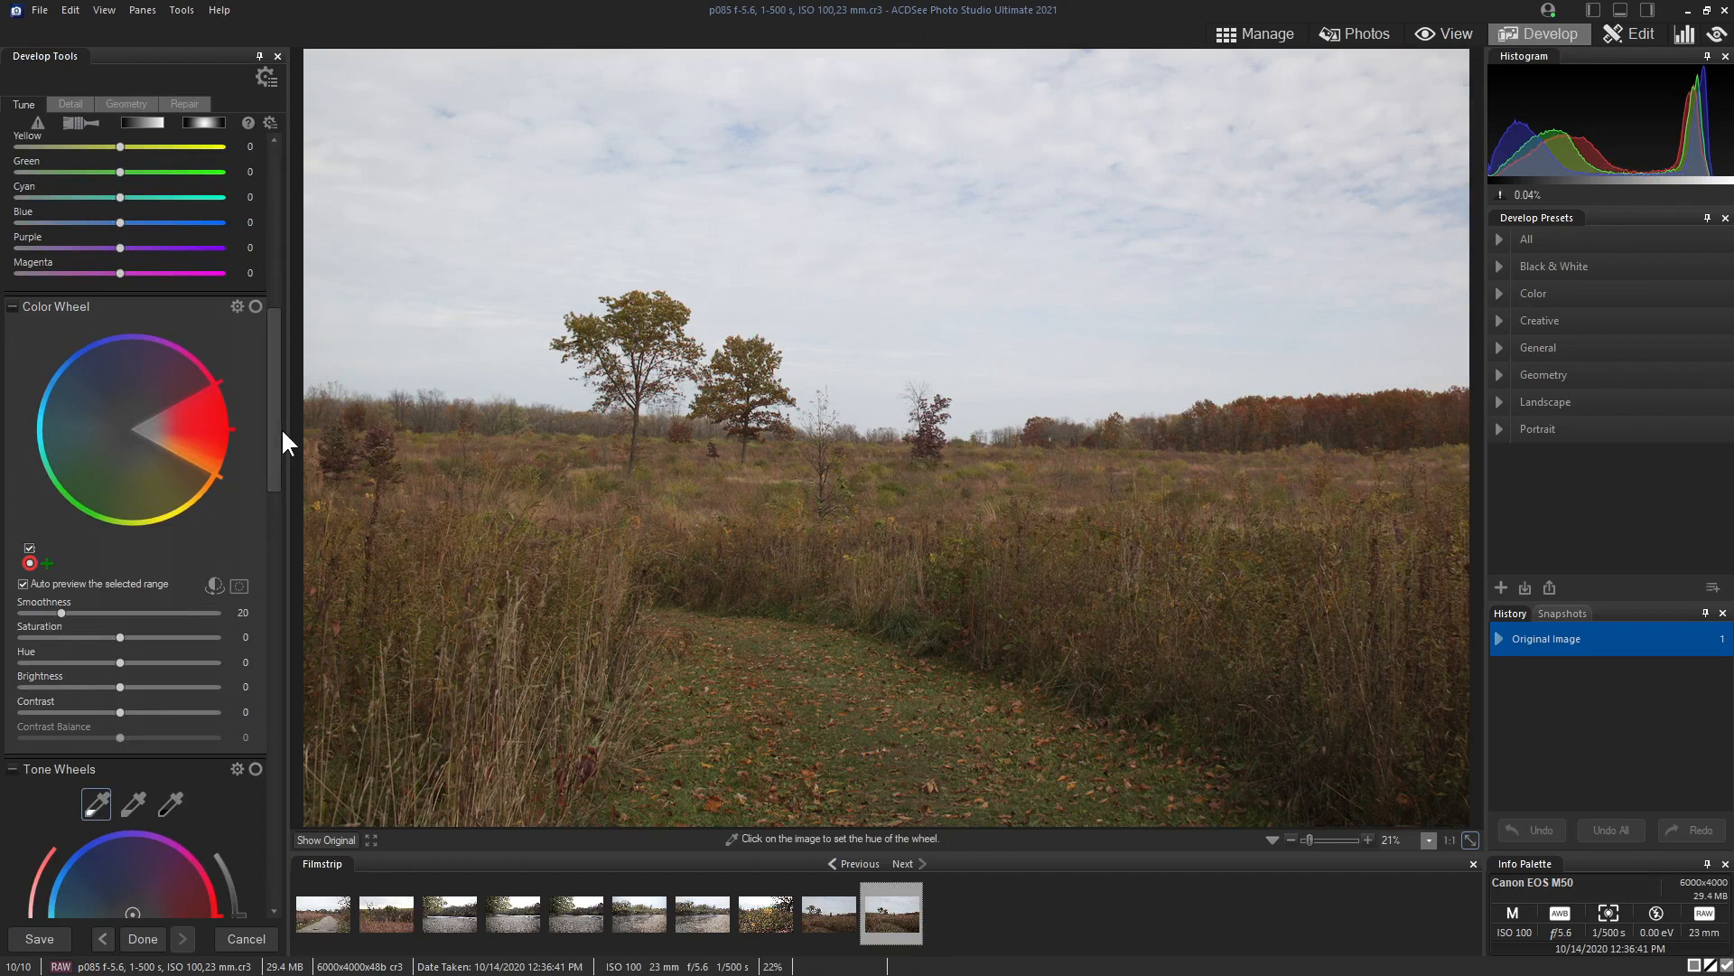
Step: Set Dehaze to 52 on the p085 field photo and select the violet-blue to cyan range on the Color Wheel
{"action": "left_click_drag", "start_coordinate": [269, 420], "coordinate": [273, 239]}
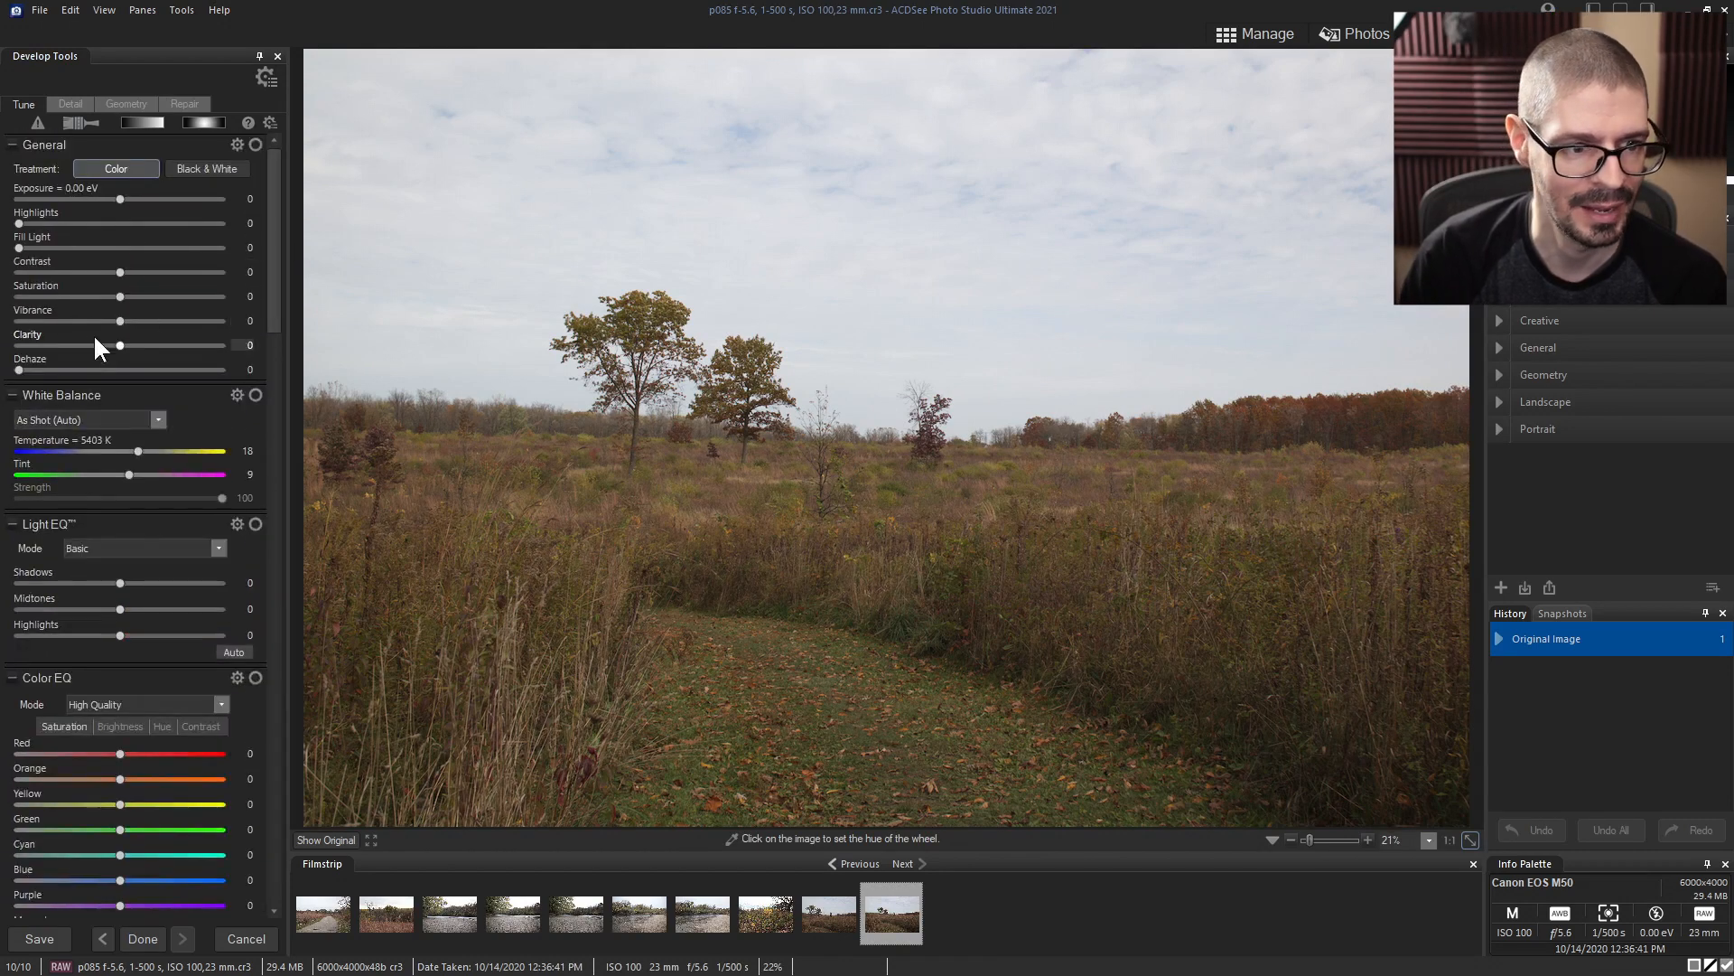
{"action": "left_click_drag", "start_coordinate": [93, 369], "coordinate": [131, 369]}
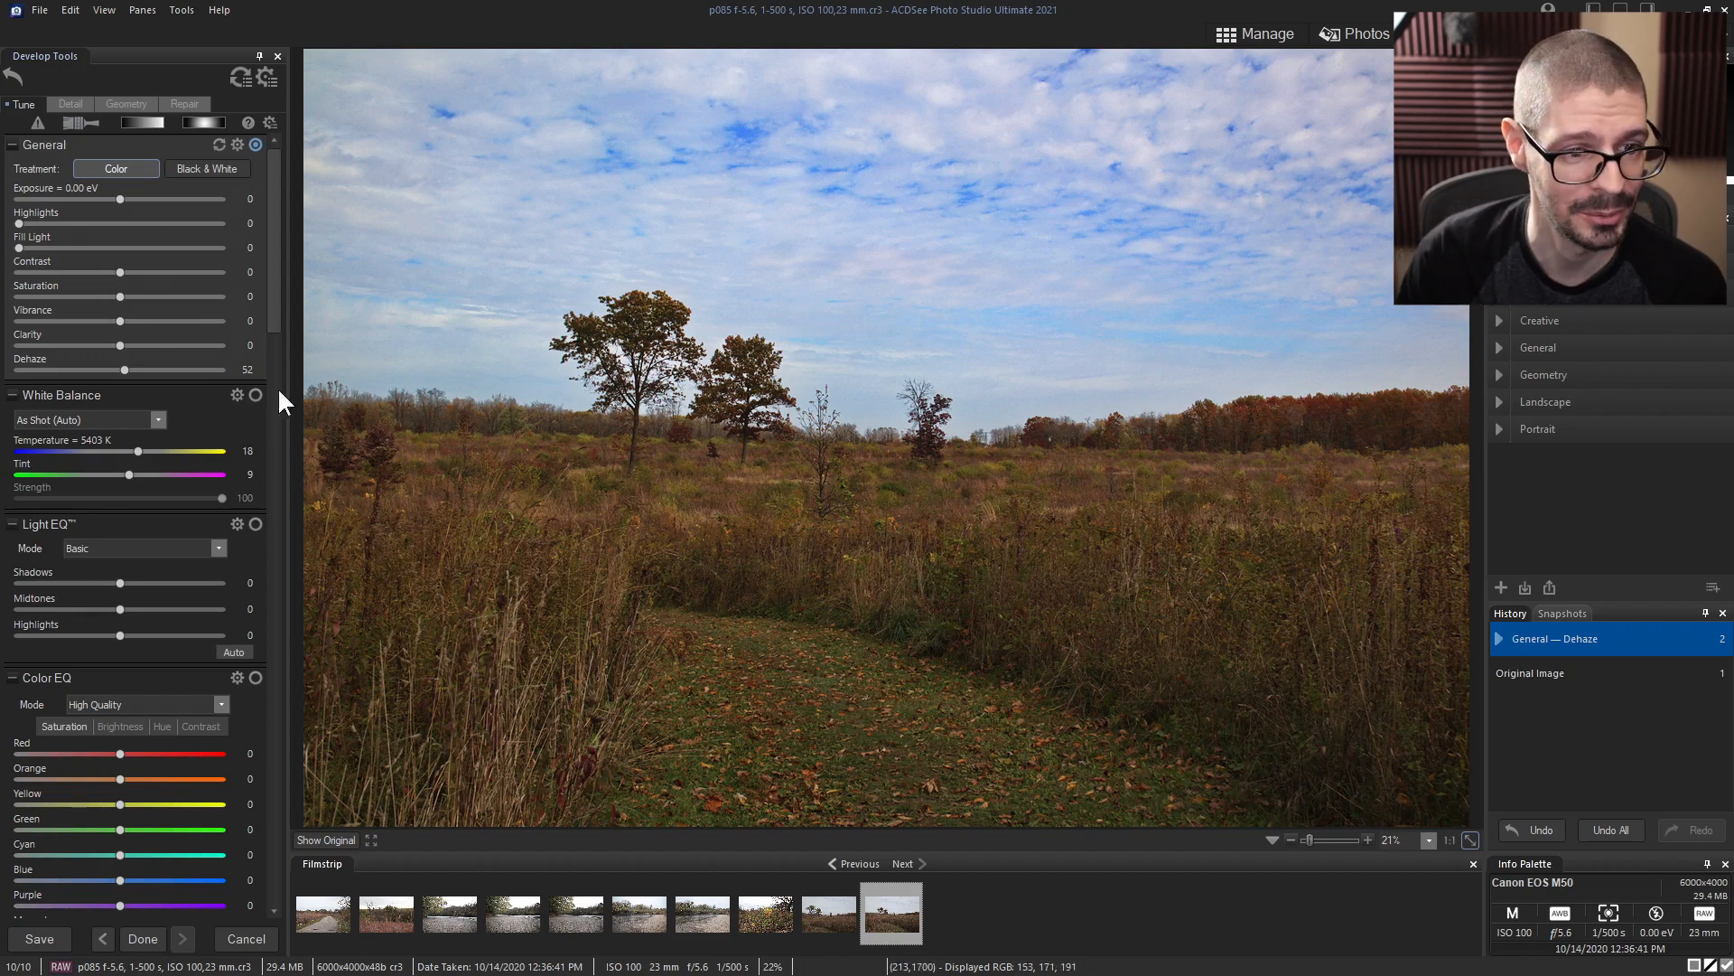
{"action": "scroll", "coordinate": [273, 301], "scroll_direction": "down", "scroll_amount": 10}
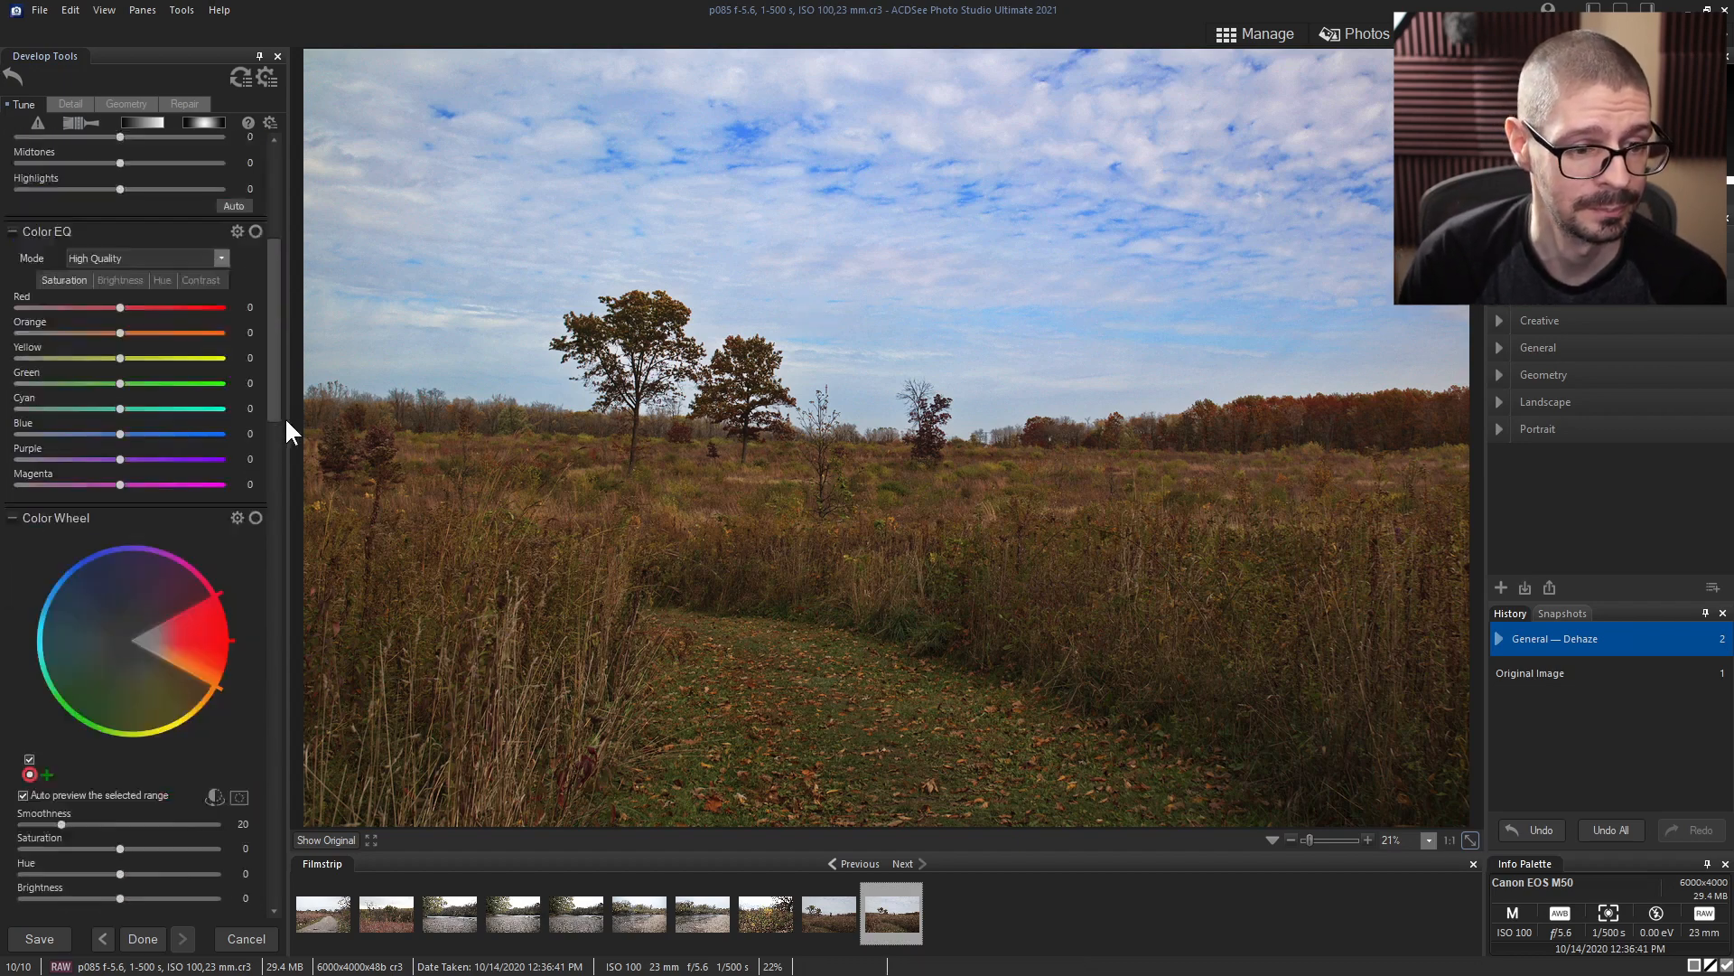
{"action": "left_click_drag", "start_coordinate": [214, 462], "coordinate": [84, 369]}
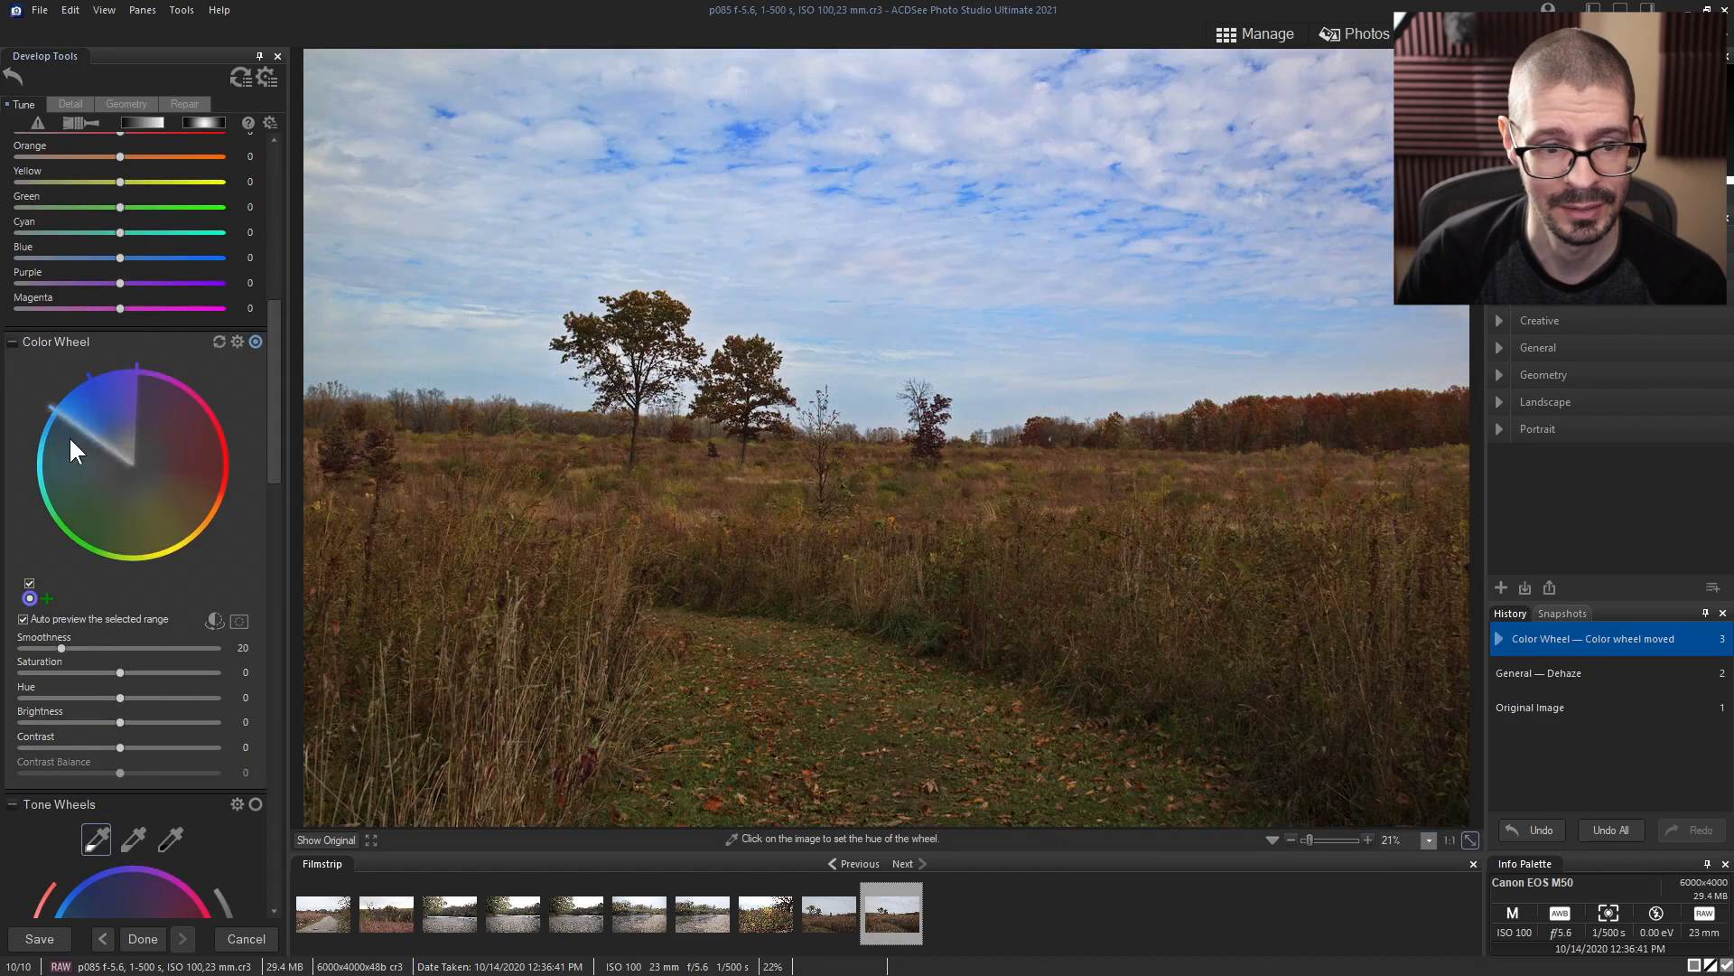
{"action": "left_click_drag", "start_coordinate": [77, 425], "coordinate": [84, 425]}
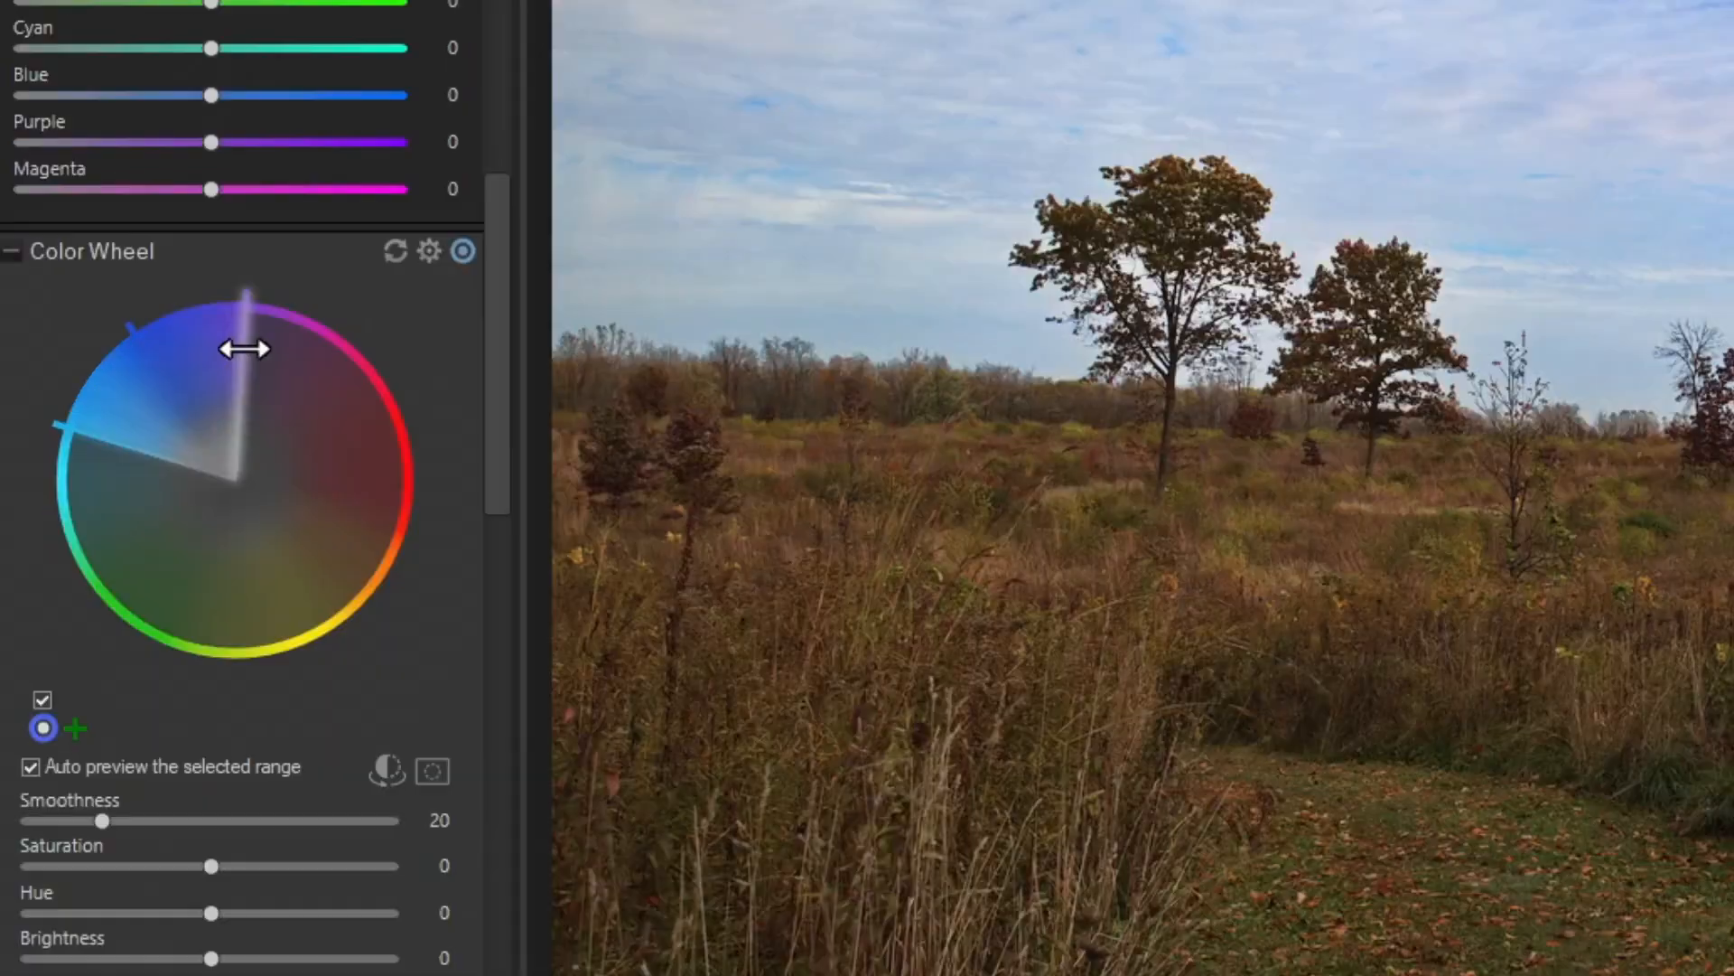
{"action": "left_click_drag", "start_coordinate": [138, 394], "coordinate": [105, 495]}
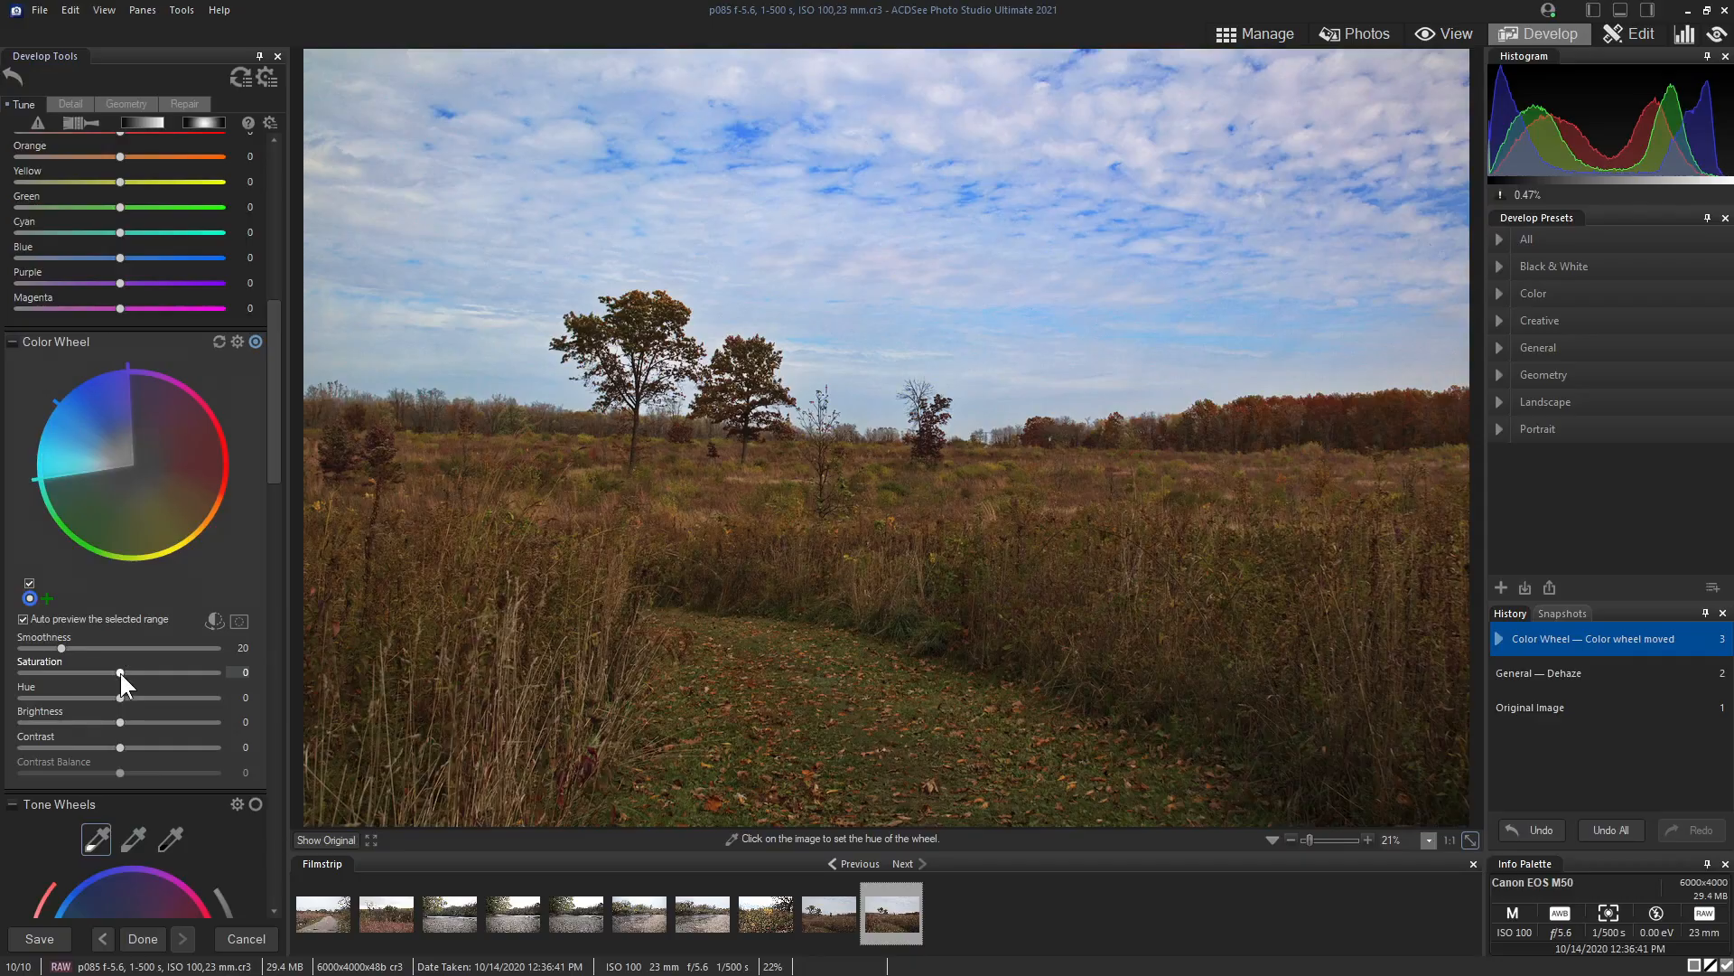
Step: Set the selected blue range's Hue to -35, Brightness to -82 and Contrast to 42
{"action": "left_click_drag", "start_coordinate": [123, 696], "coordinate": [85, 687]}
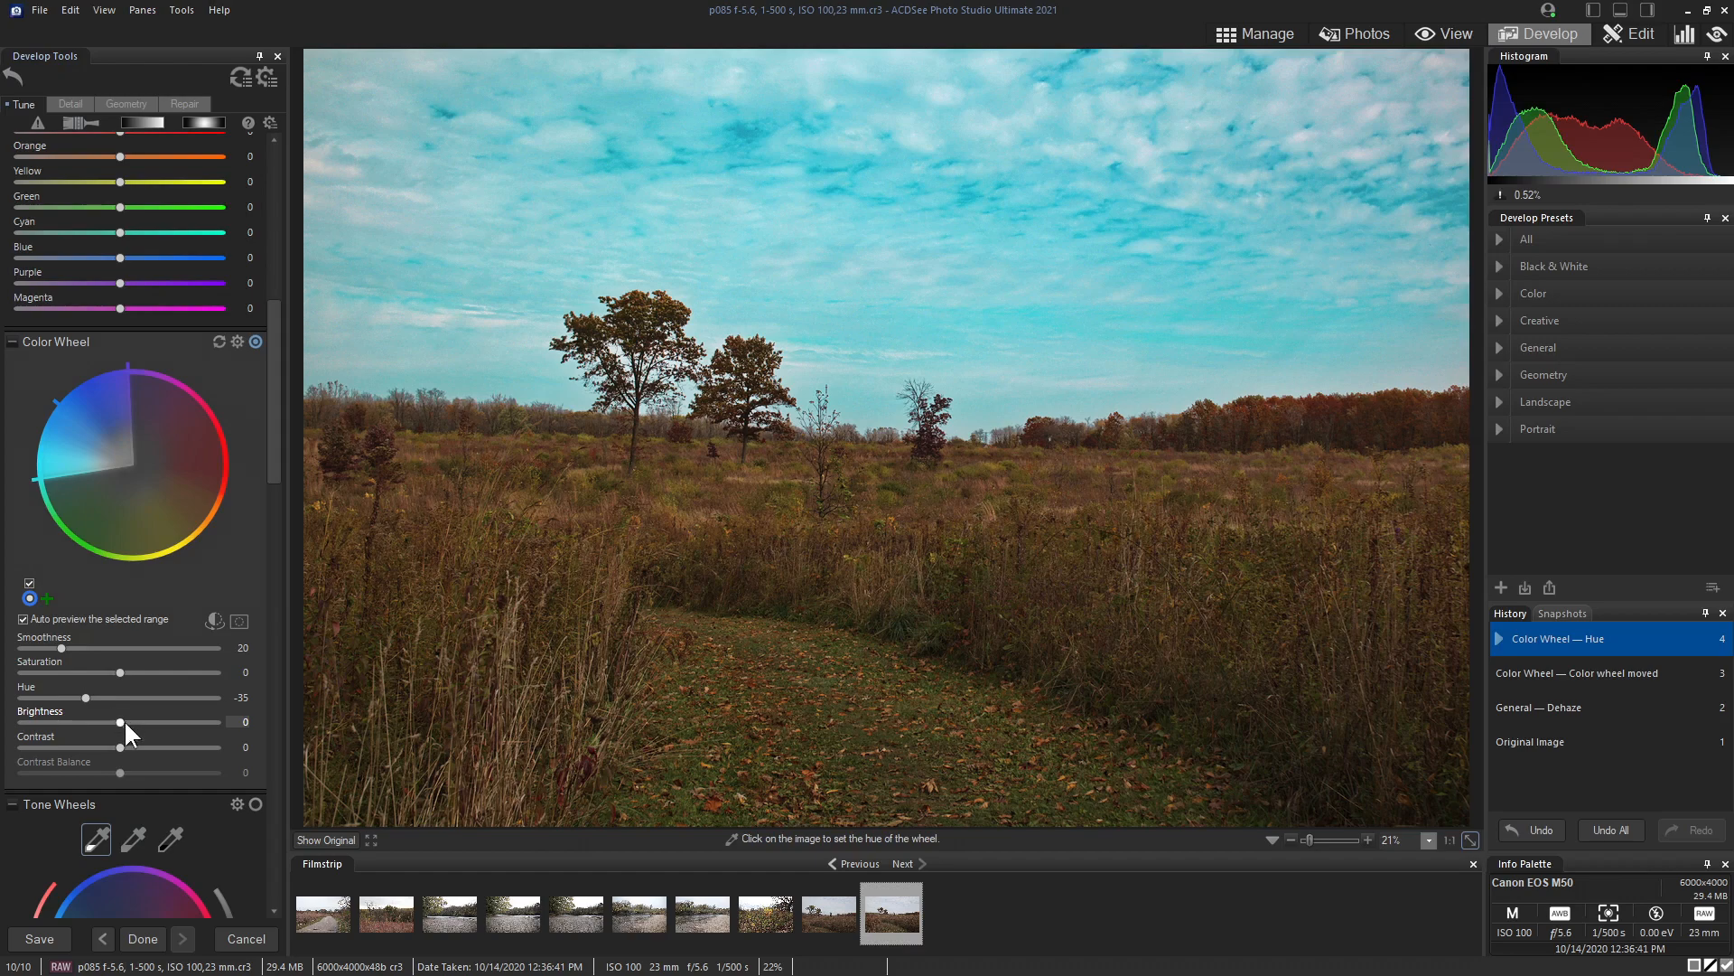
{"action": "left_click_drag", "start_coordinate": [121, 723], "coordinate": [64, 726]}
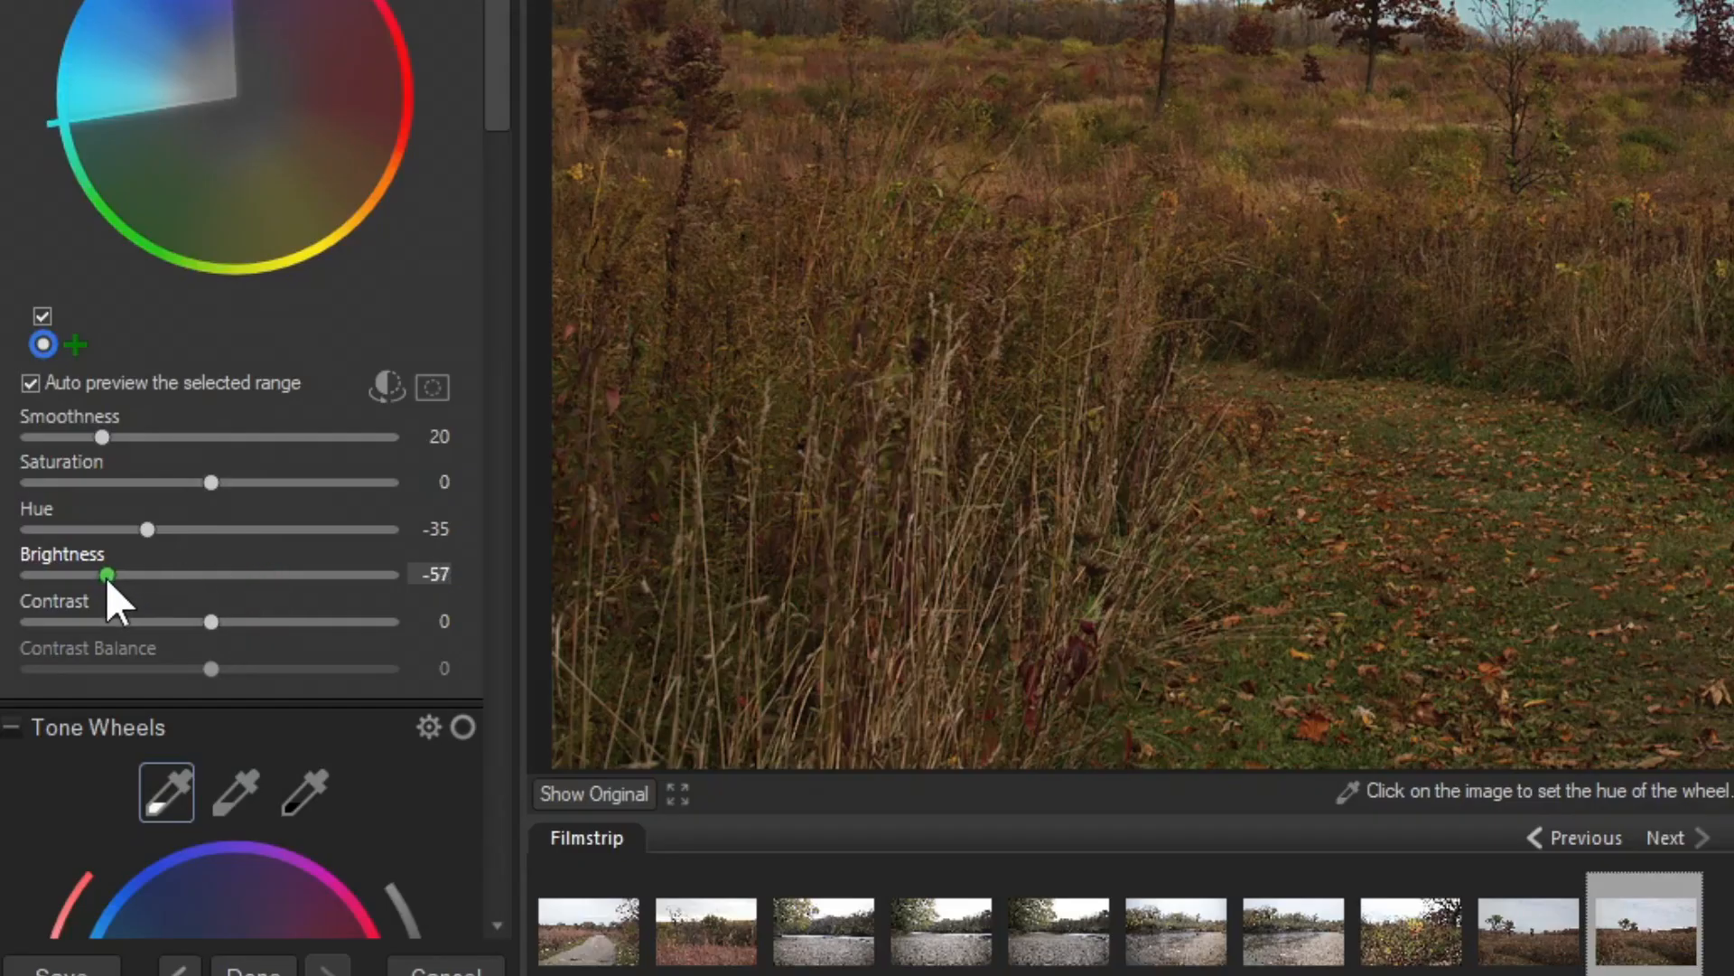
{"action": "left_click_drag", "start_coordinate": [106, 580], "coordinate": [61, 578]}
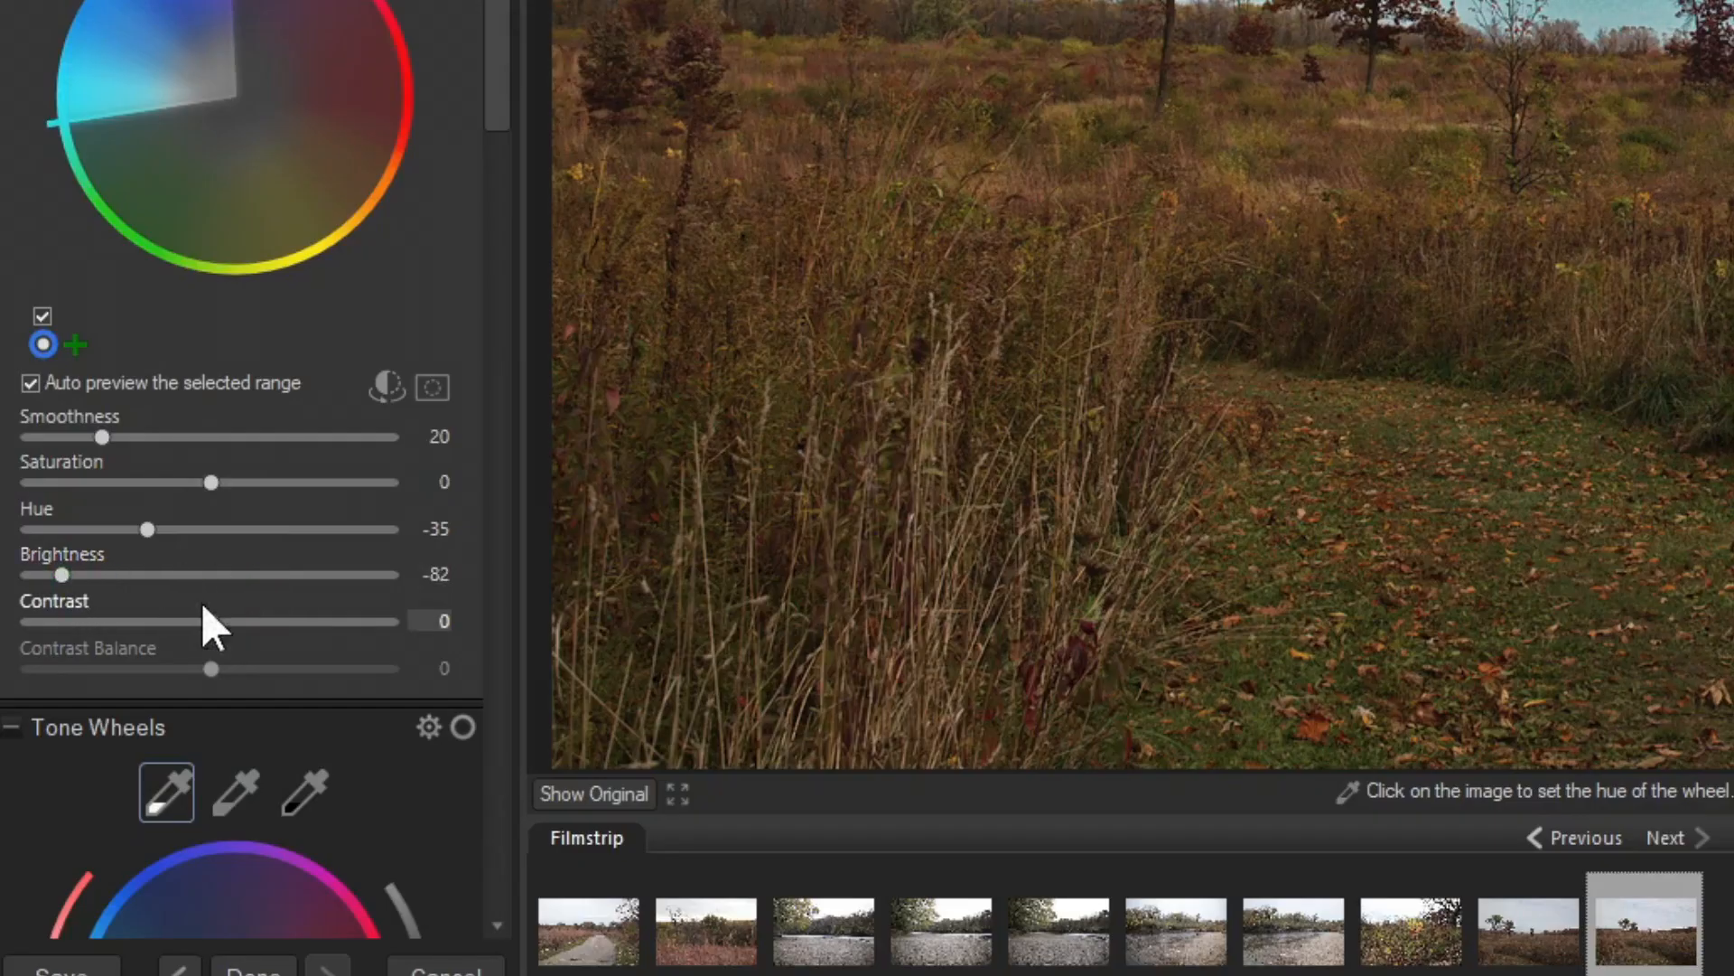
{"action": "scroll", "coordinate": [529, 362], "scroll_direction": "down", "scroll_amount": 10}
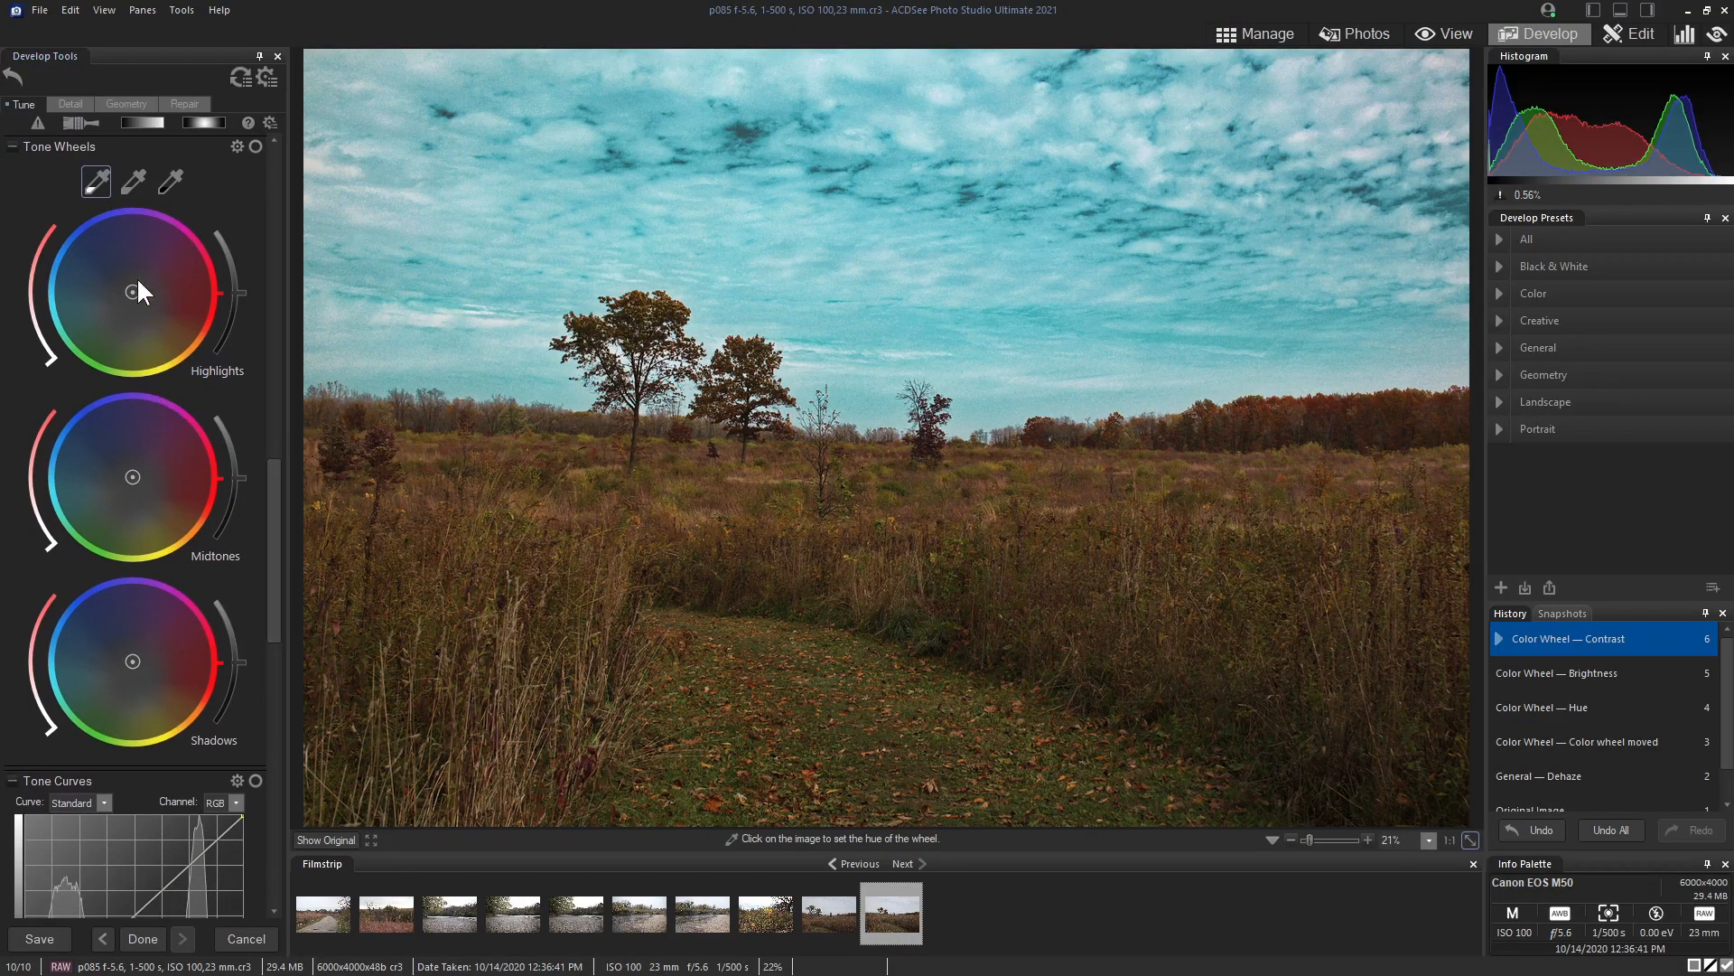
Step: Tint the highlights blue and the shadows strongly green with the Tone Wheels
{"action": "left_click_drag", "start_coordinate": [139, 287], "coordinate": [32, 316]}
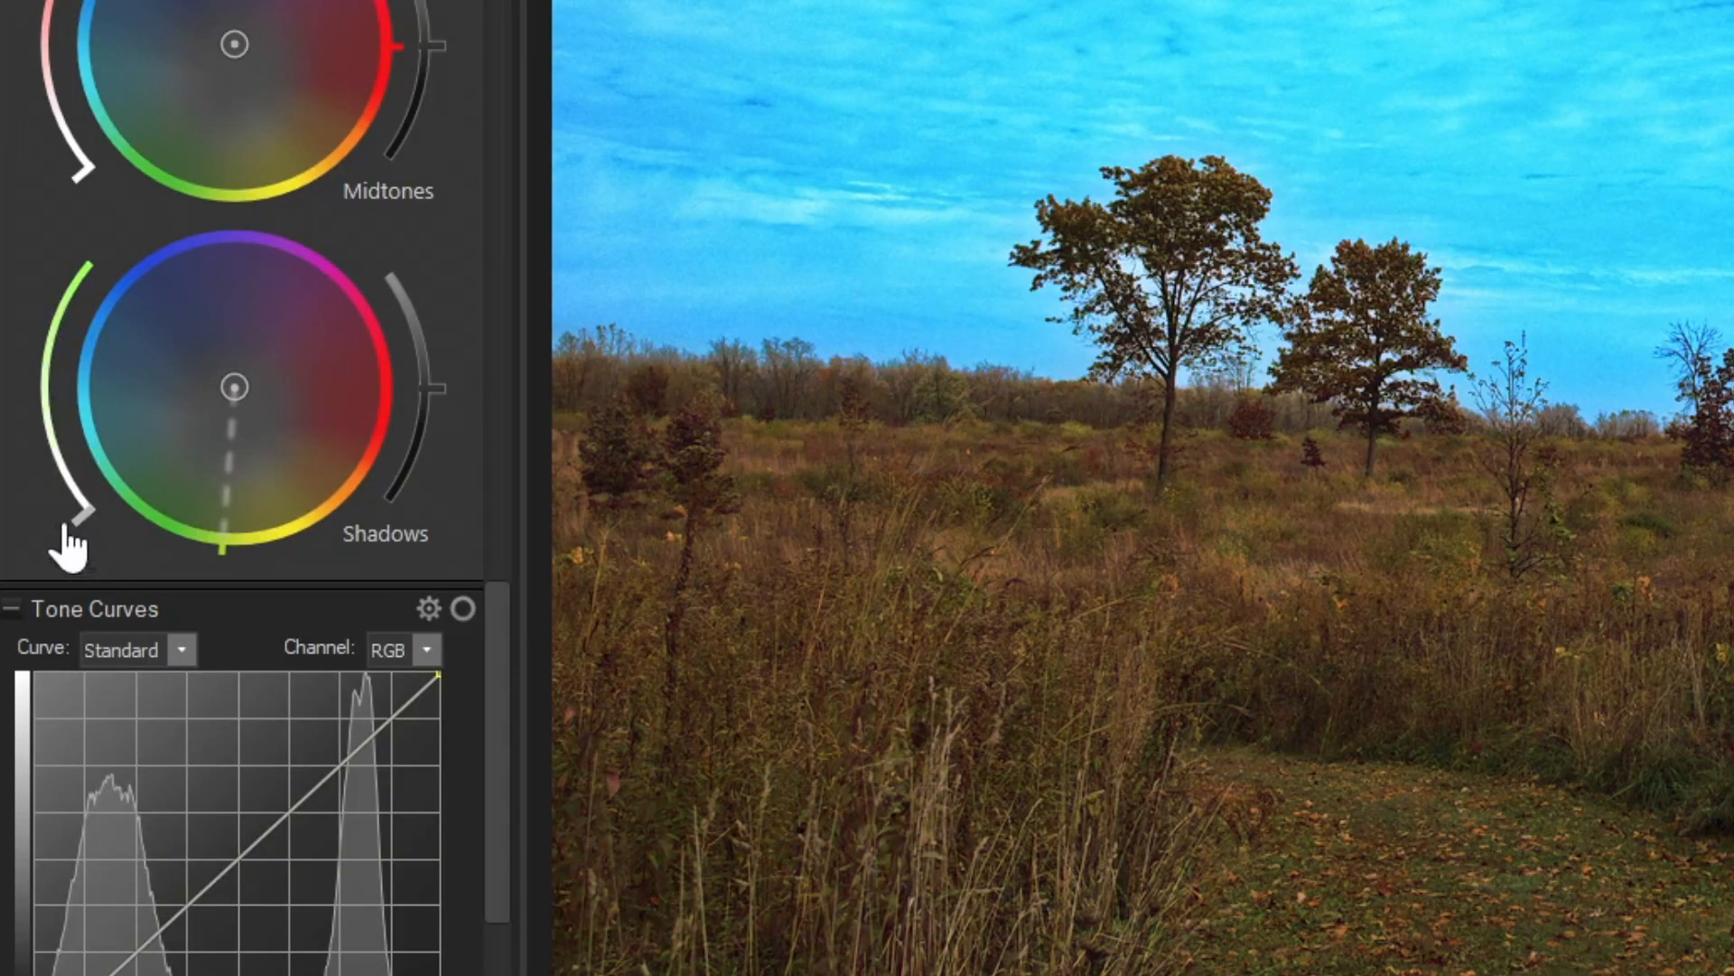
{"action": "left_click_drag", "start_coordinate": [43, 737], "coordinate": [21, 681]}
{"action": "left_click_drag", "start_coordinate": [23, 408], "coordinate": [117, 203]}
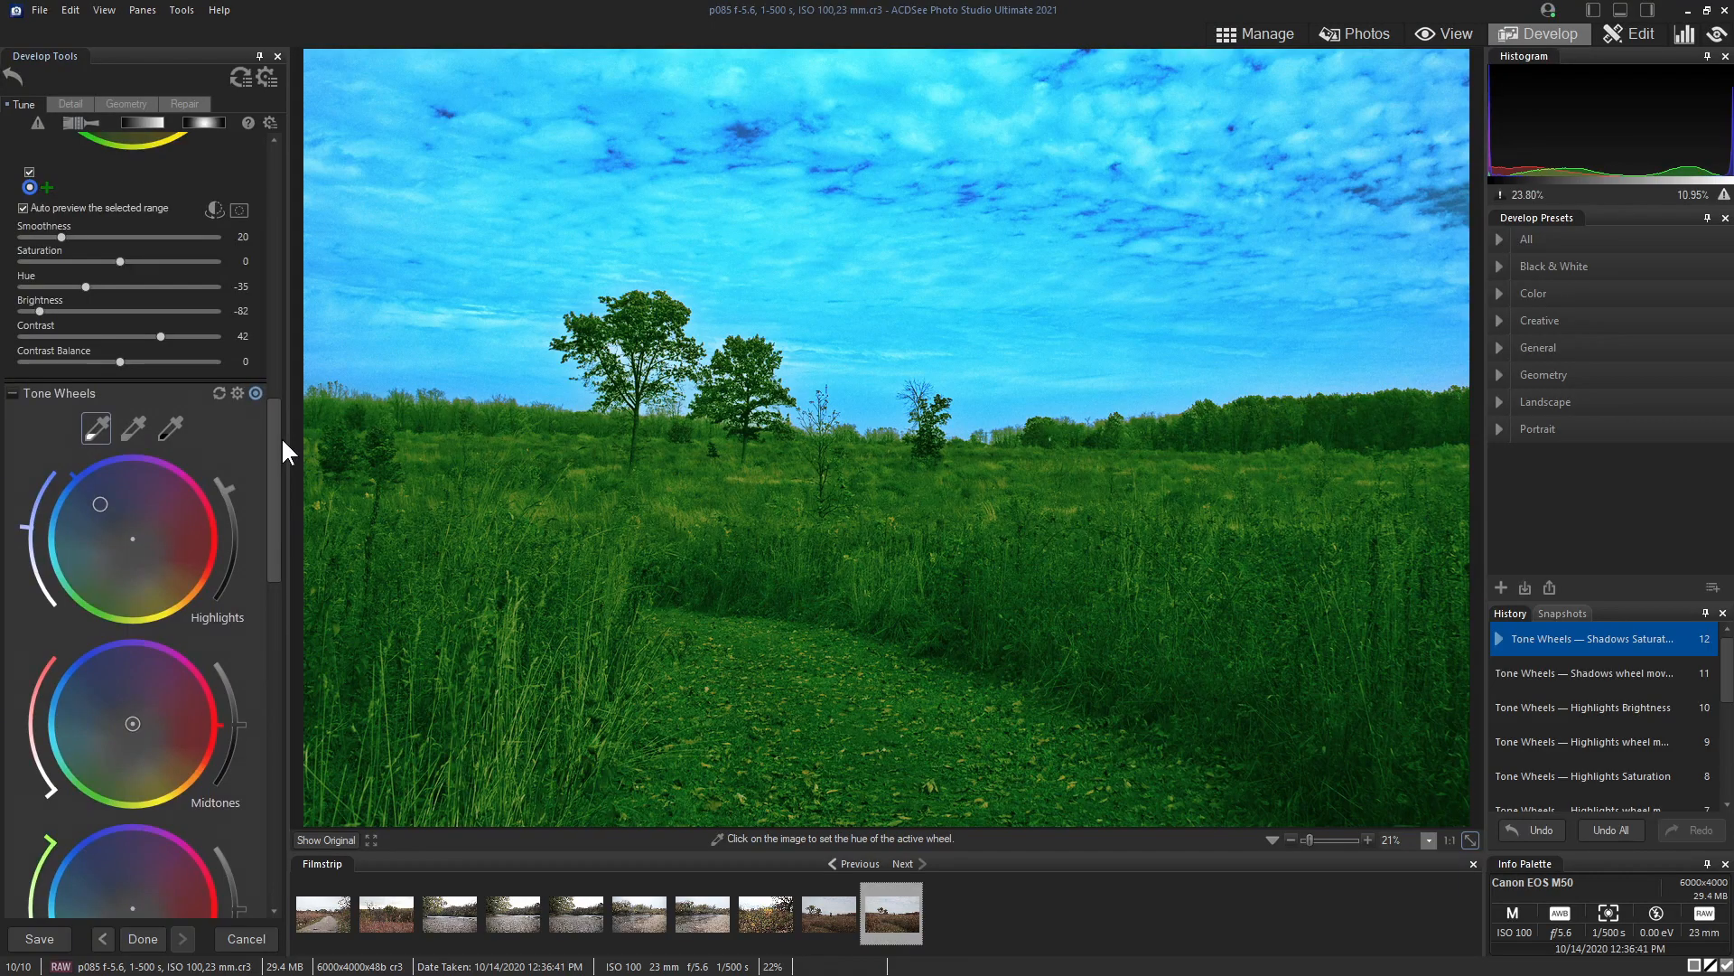
Step: Try the Fade preset from the Black & White develop presets and undo it
{"action": "left_click_drag", "start_coordinate": [280, 436], "coordinate": [280, 401]}
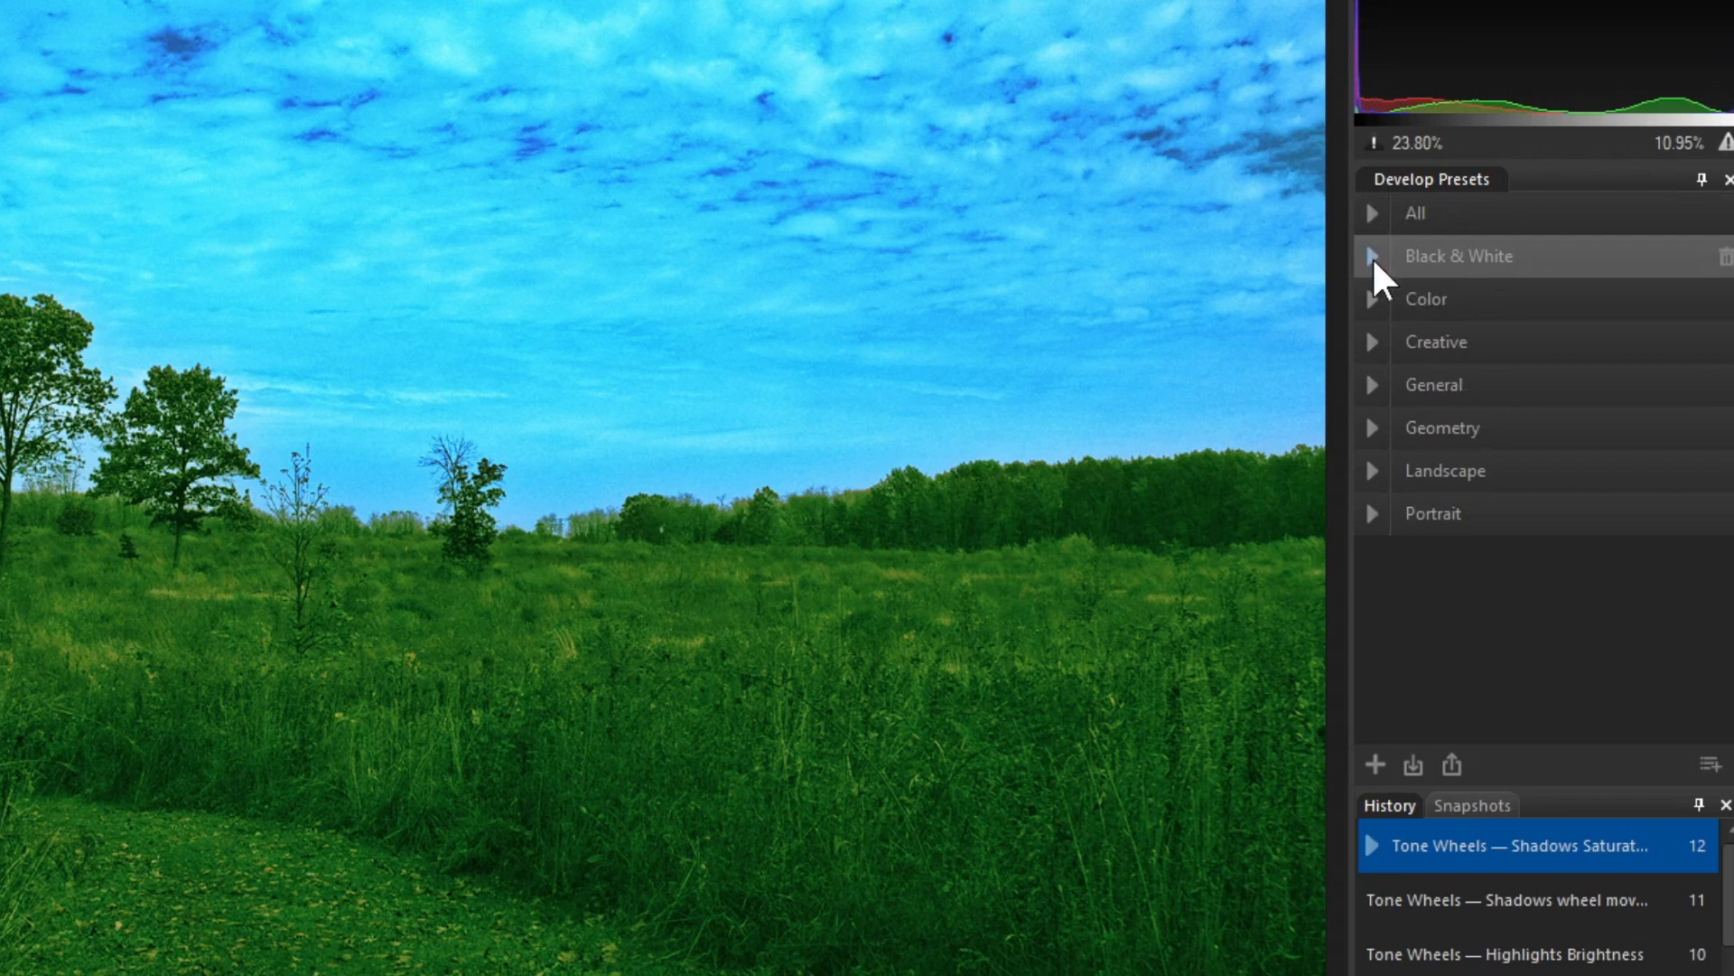
{"action": "left_click", "coordinate": [1373, 260]}
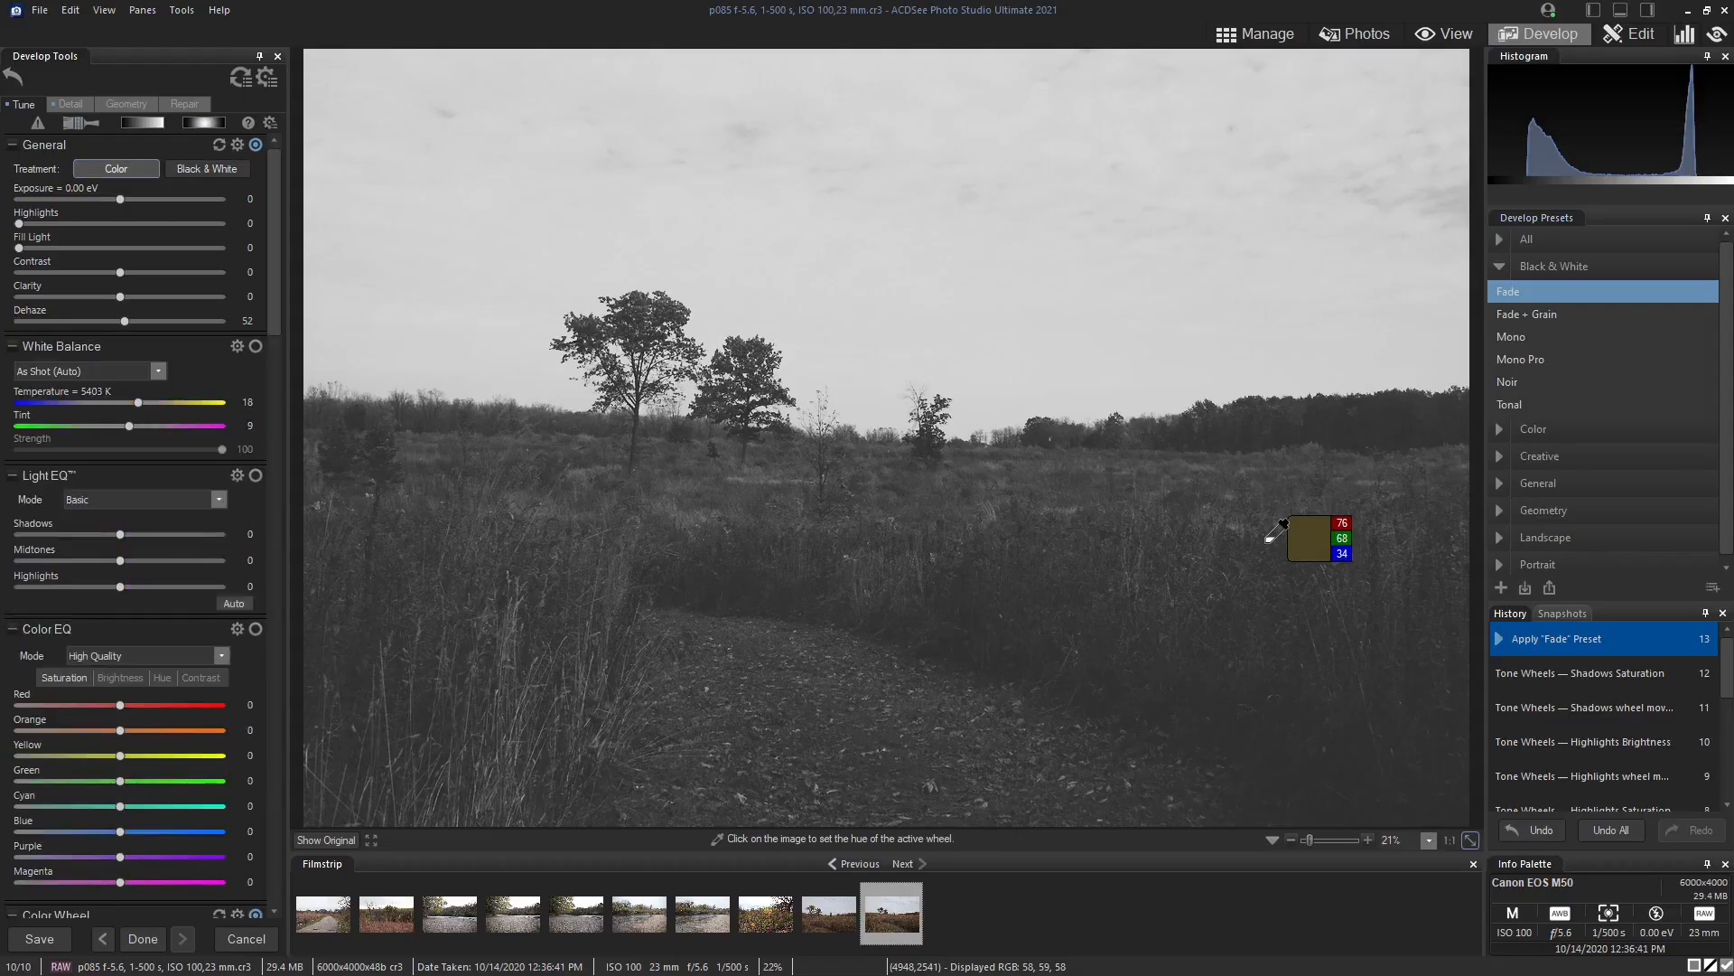
{"action": "key", "text": "ctrl+z"}
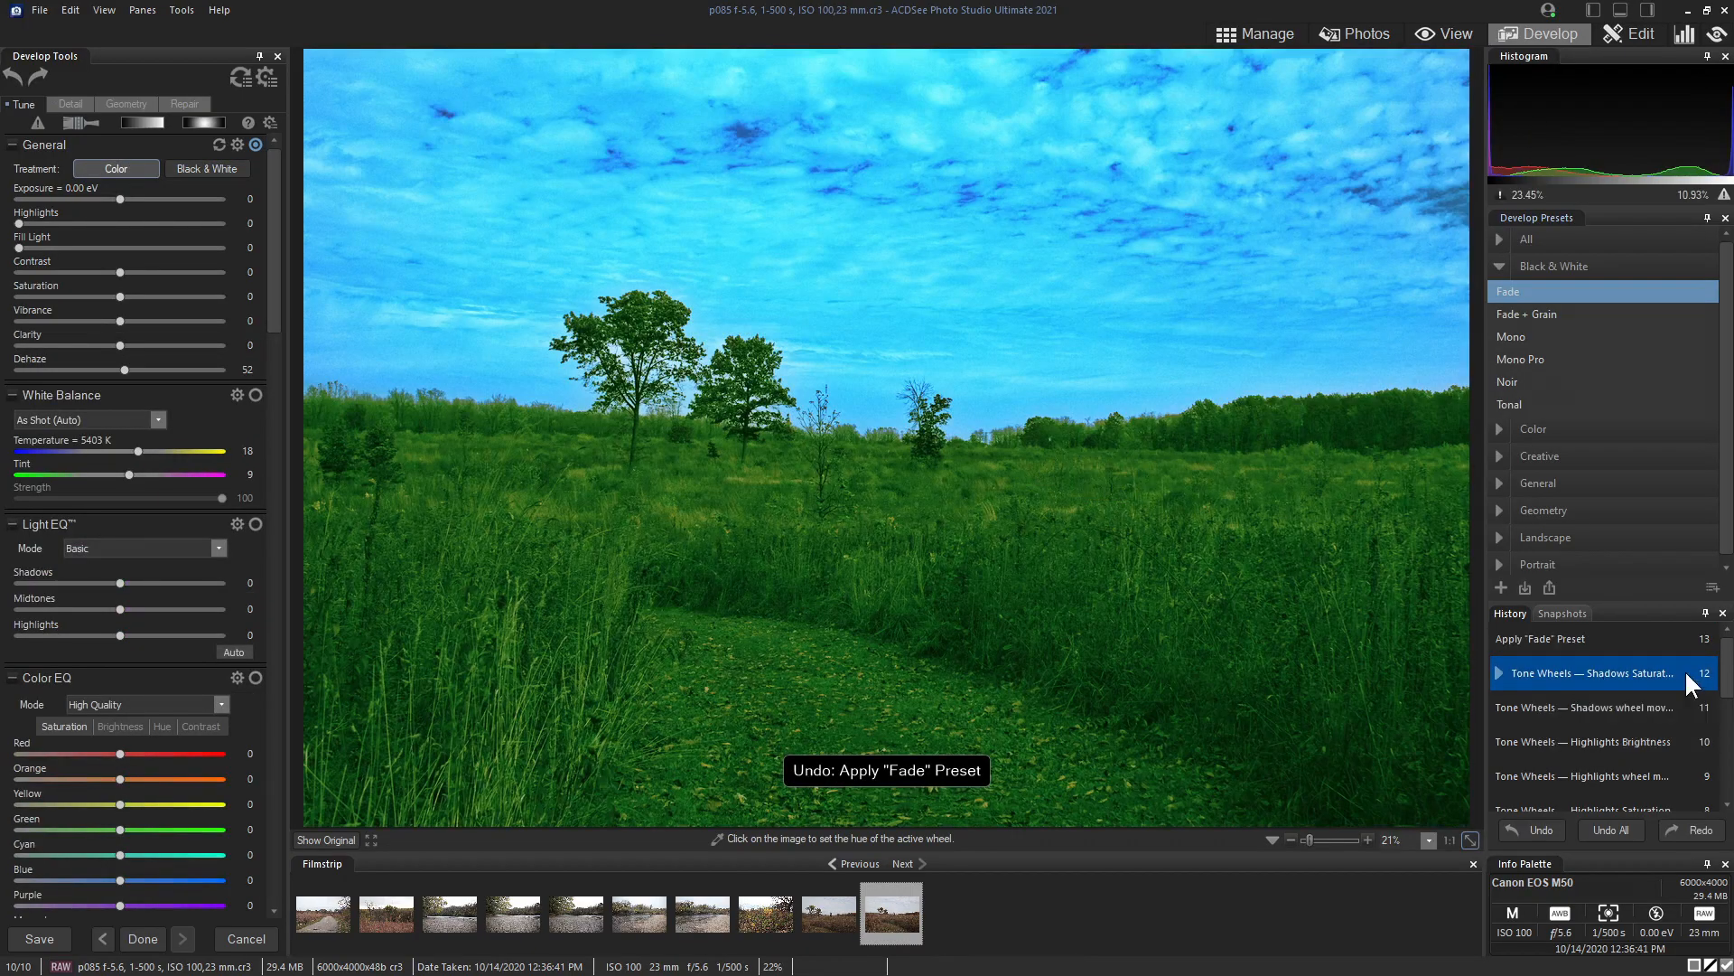
Step: Revert the field photo to the Original Image state in the edit history
{"action": "scroll", "coordinate": [1635, 677], "scroll_direction": "down", "scroll_amount": 1}
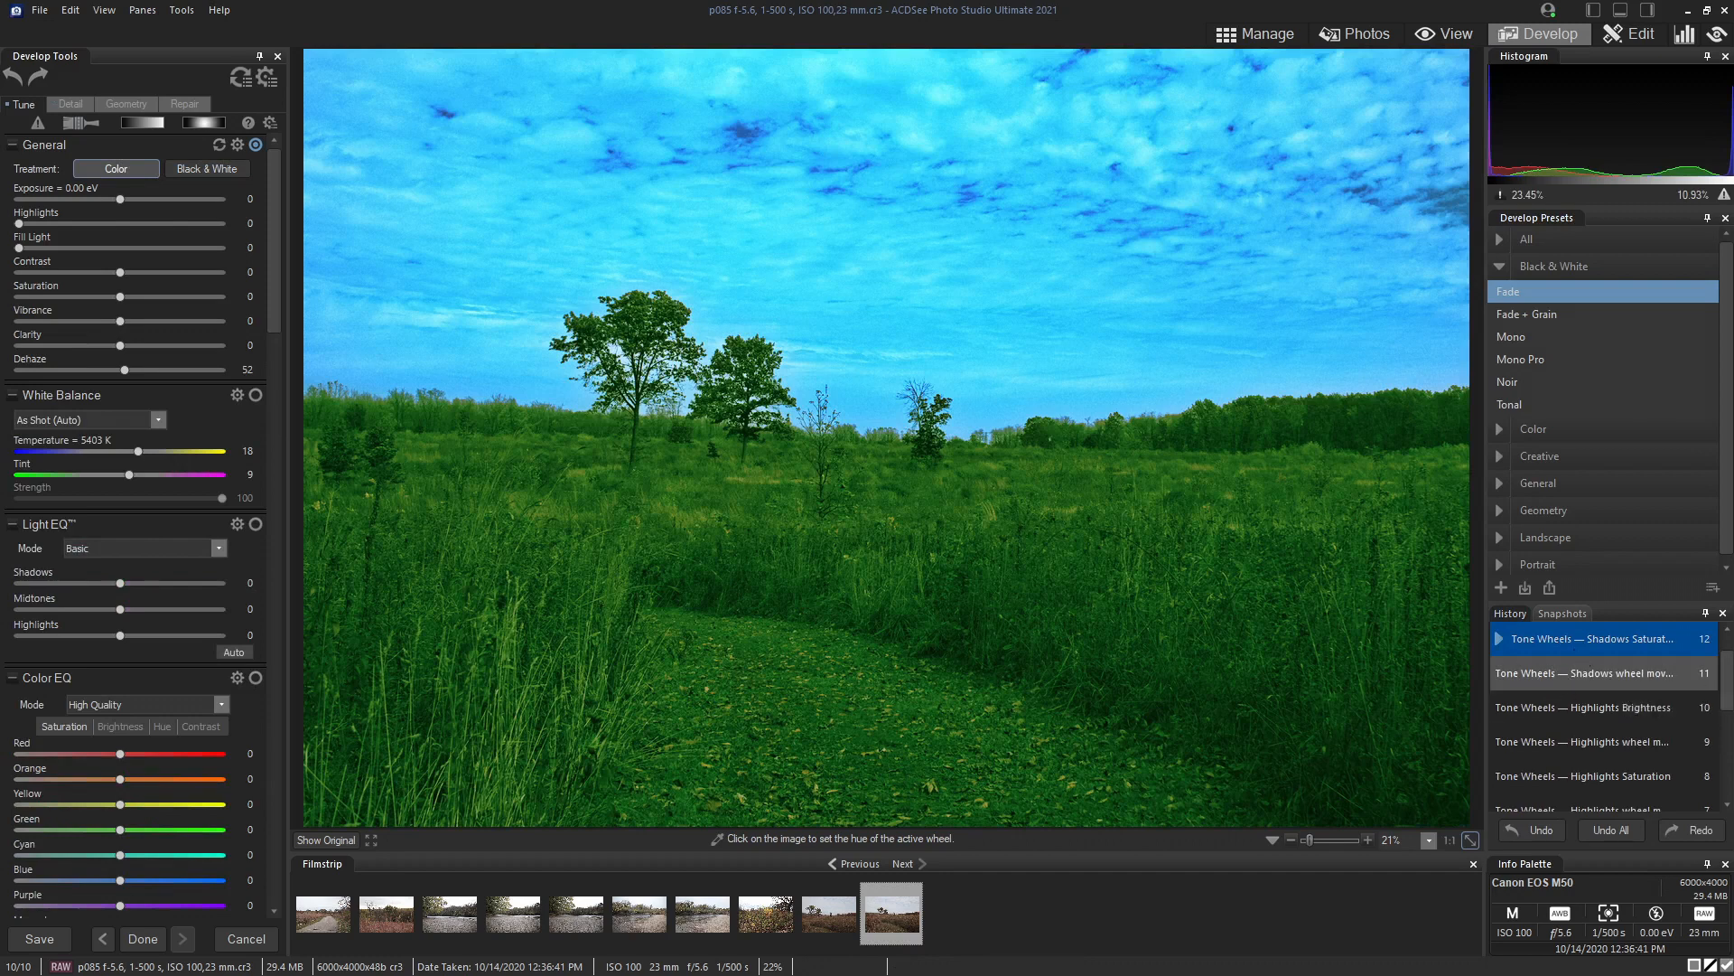
{"action": "left_click_drag", "start_coordinate": [1728, 714], "coordinate": [1728, 800]}
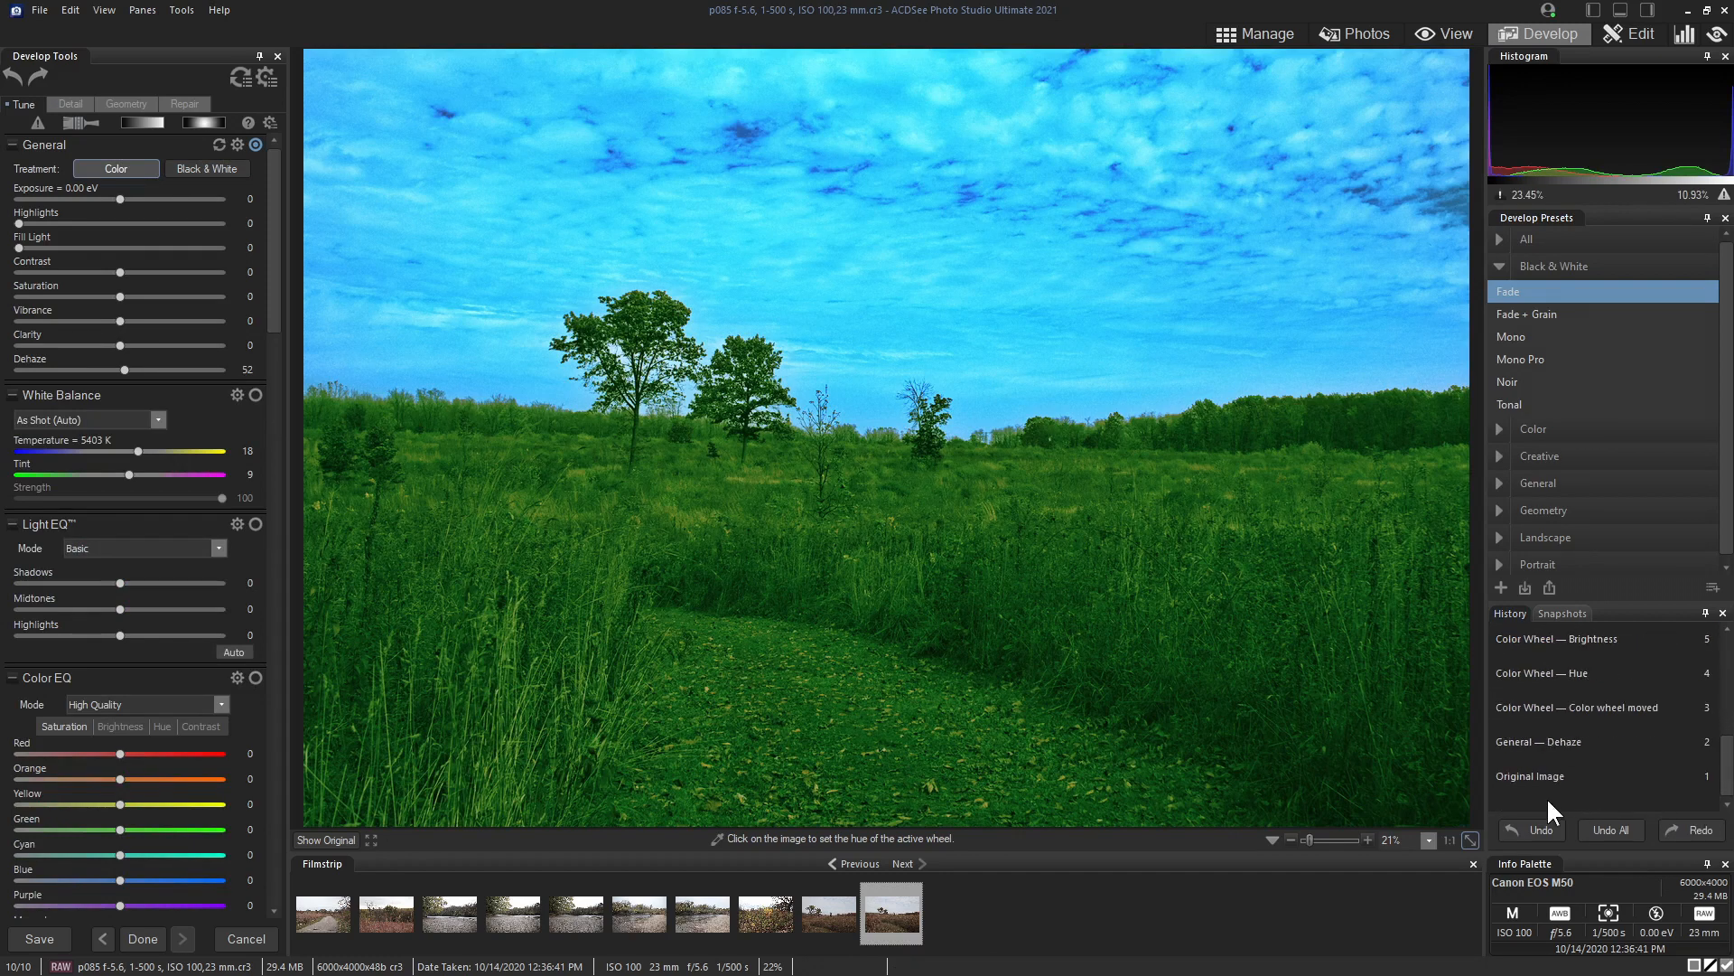
{"action": "left_click", "coordinate": [1552, 770]}
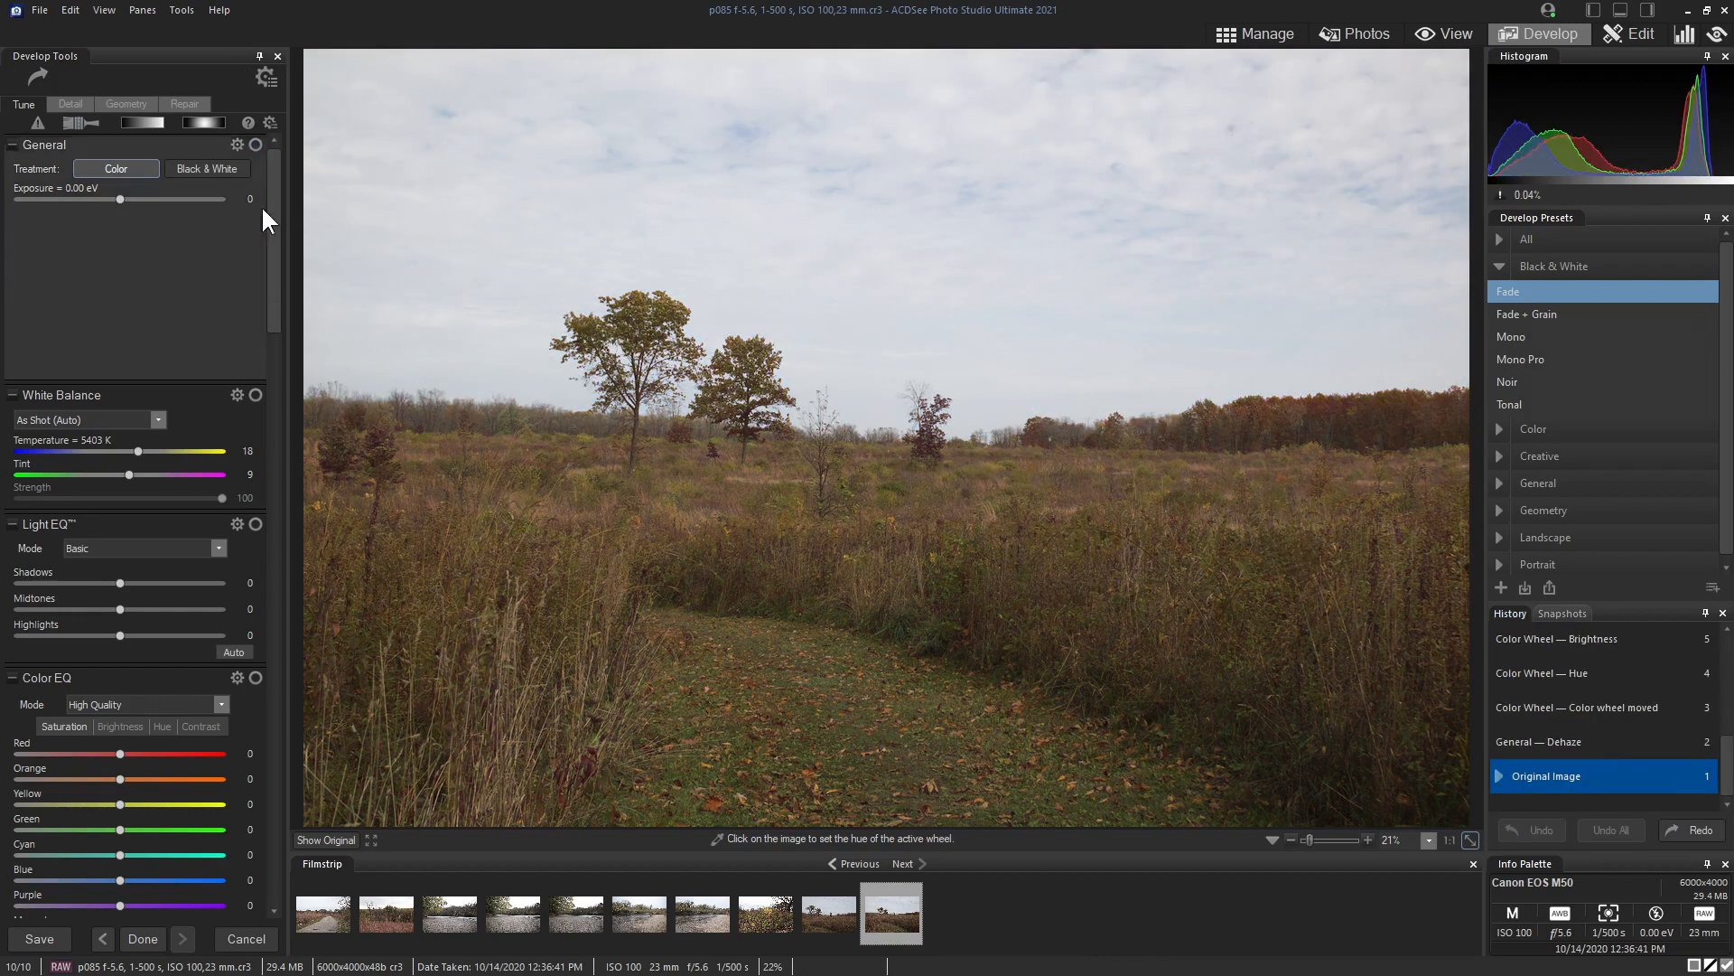
{"action": "left_click_drag", "start_coordinate": [273, 166], "coordinate": [327, 792]}
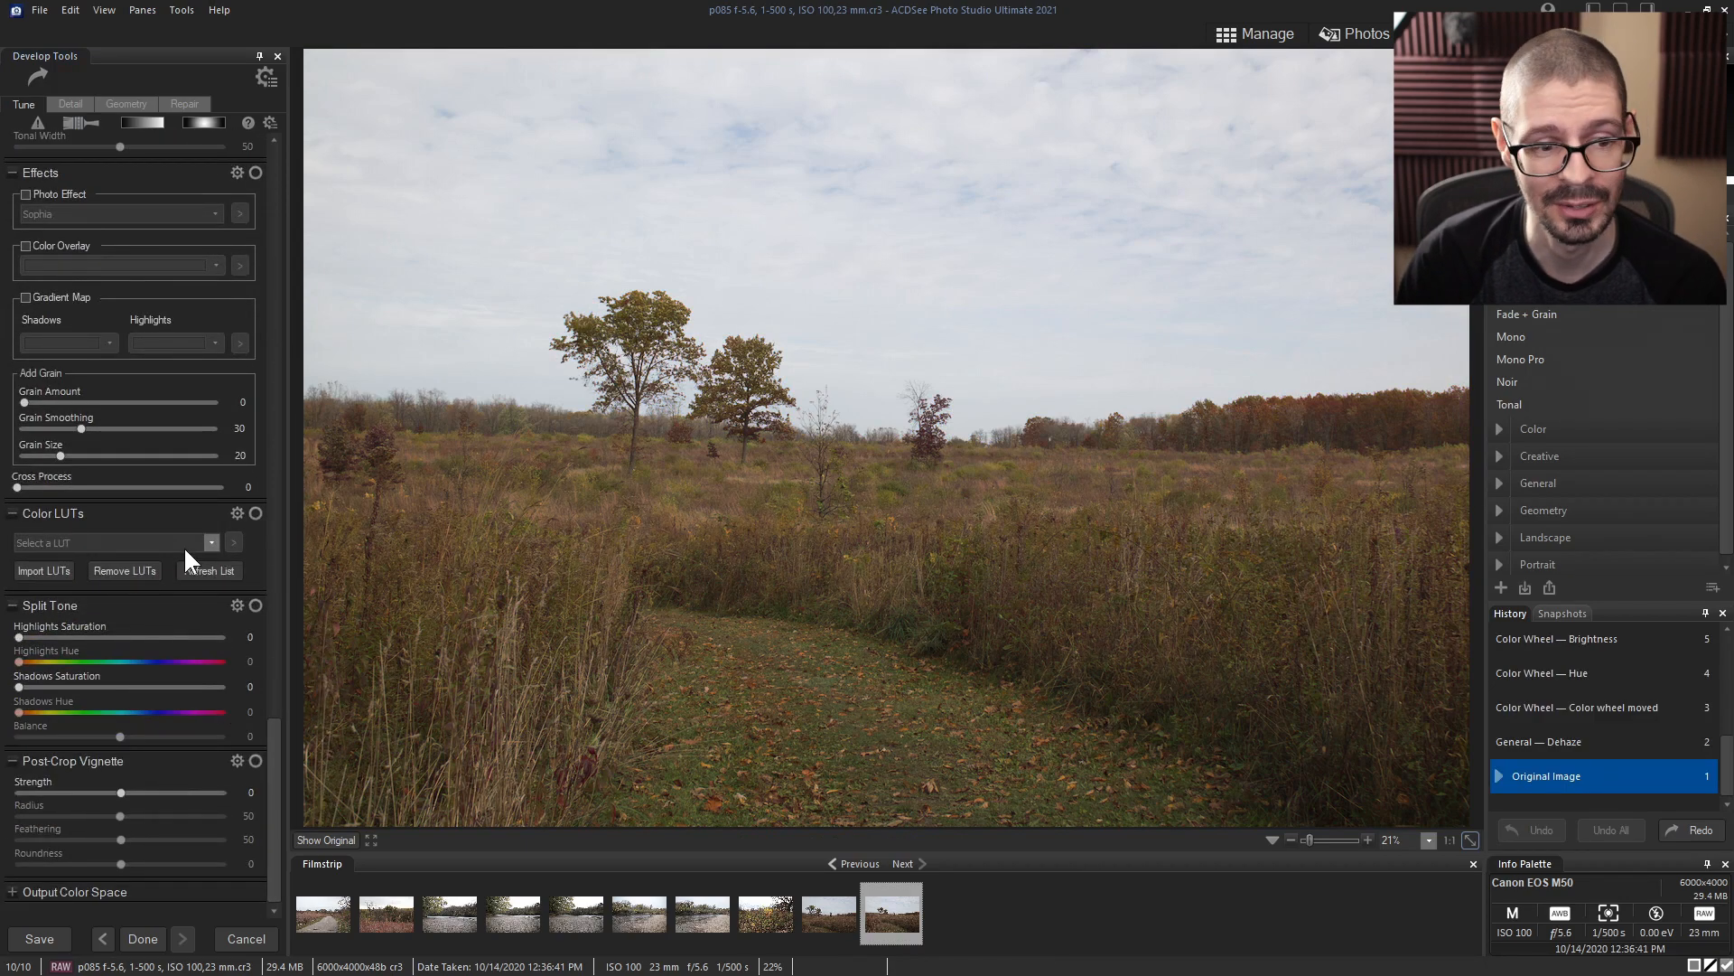
{"action": "left_click", "coordinate": [210, 543]}
{"action": "left_click", "coordinate": [140, 578]}
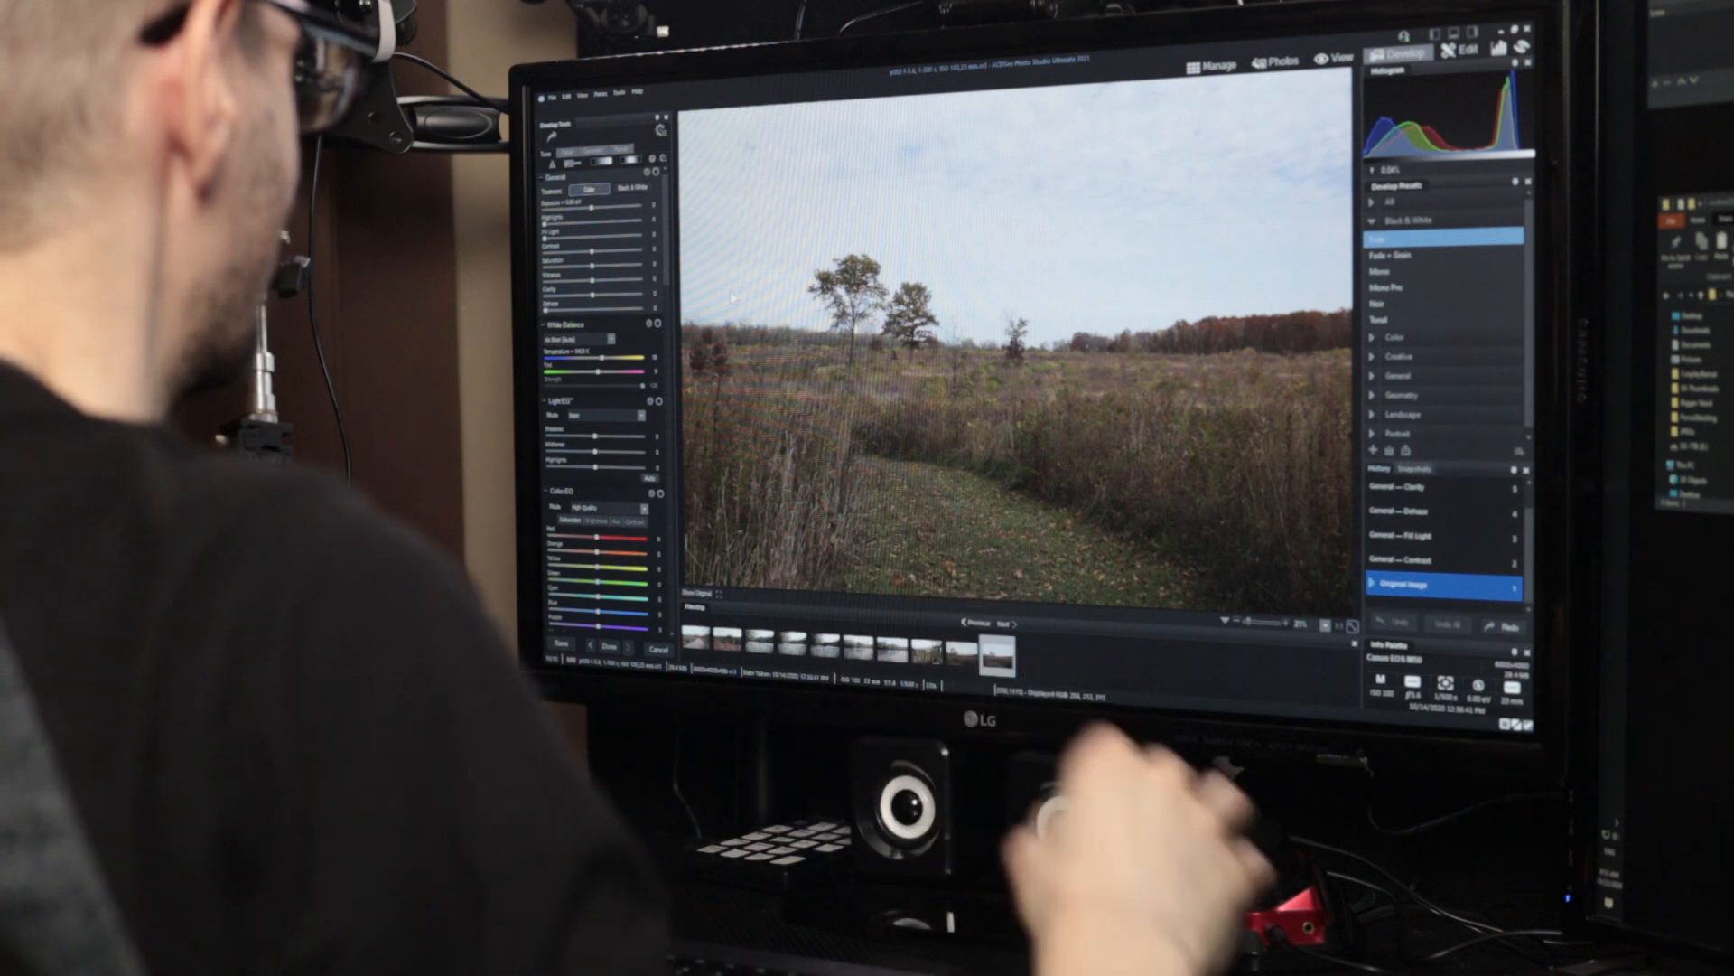
Step: Set the field photo's General adjustments to Contrast 13, Clarity 9, Dehaze 12, Highlights 28 and Fill Light 12
{"action": "left_click_drag", "start_coordinate": [592, 252], "coordinate": [598, 252]}
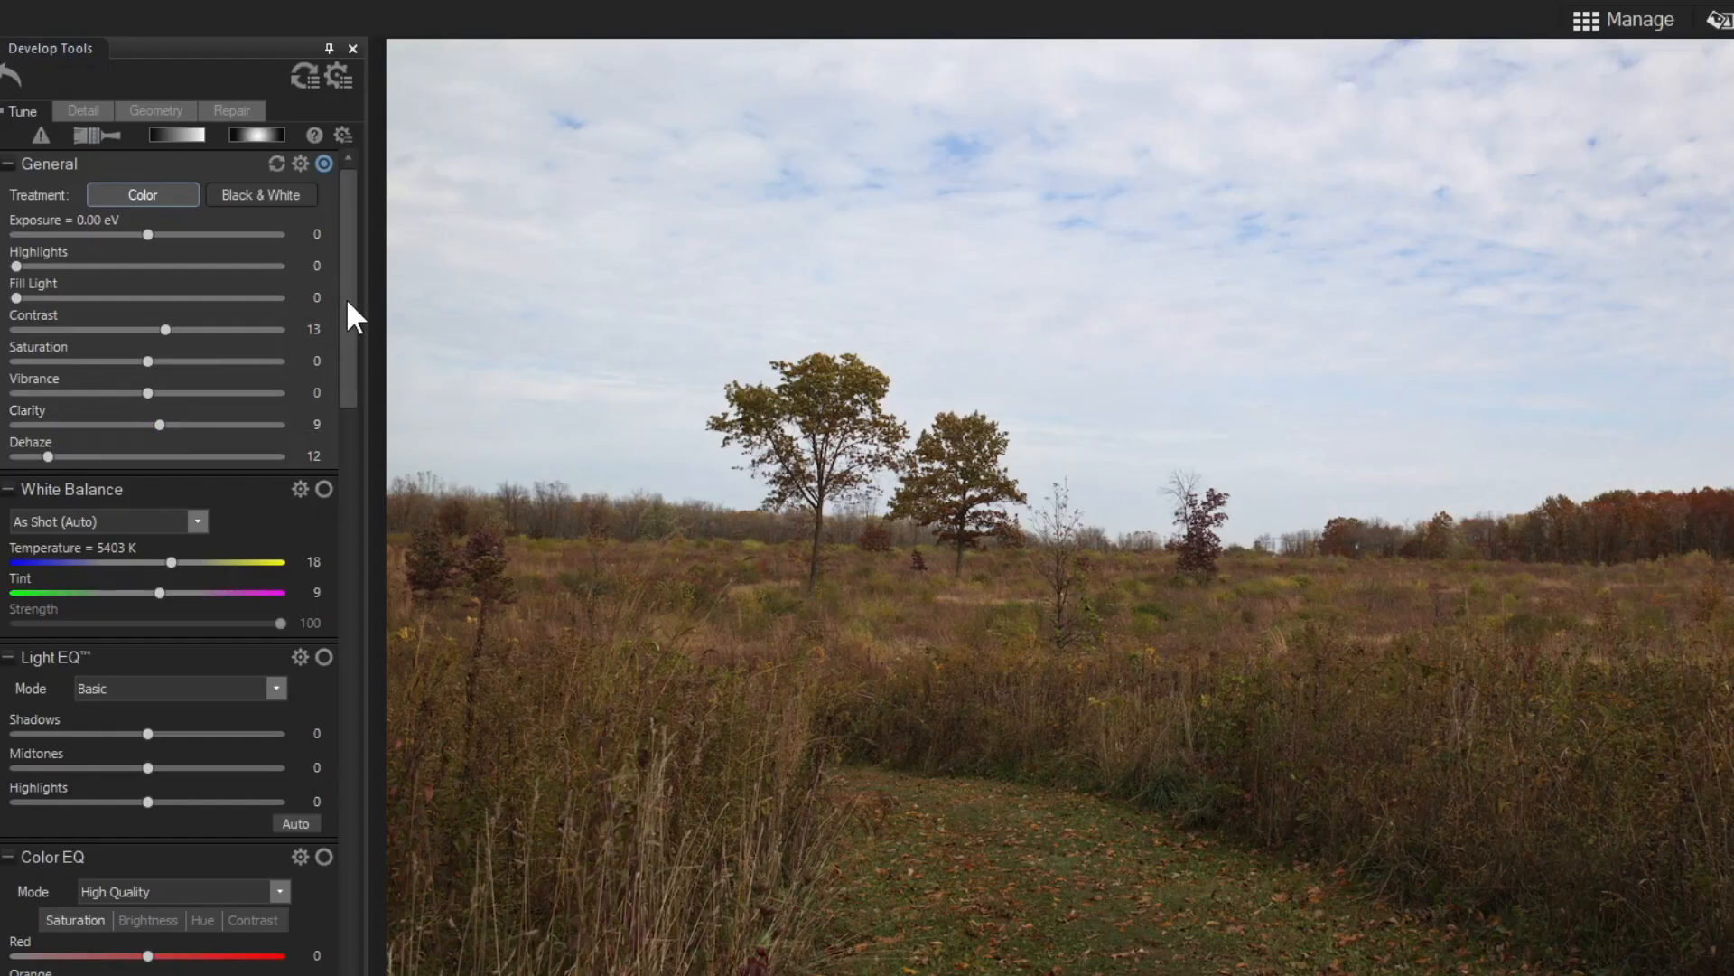
{"action": "left_click", "coordinate": [52, 266]}
{"action": "left_click", "coordinate": [47, 298]}
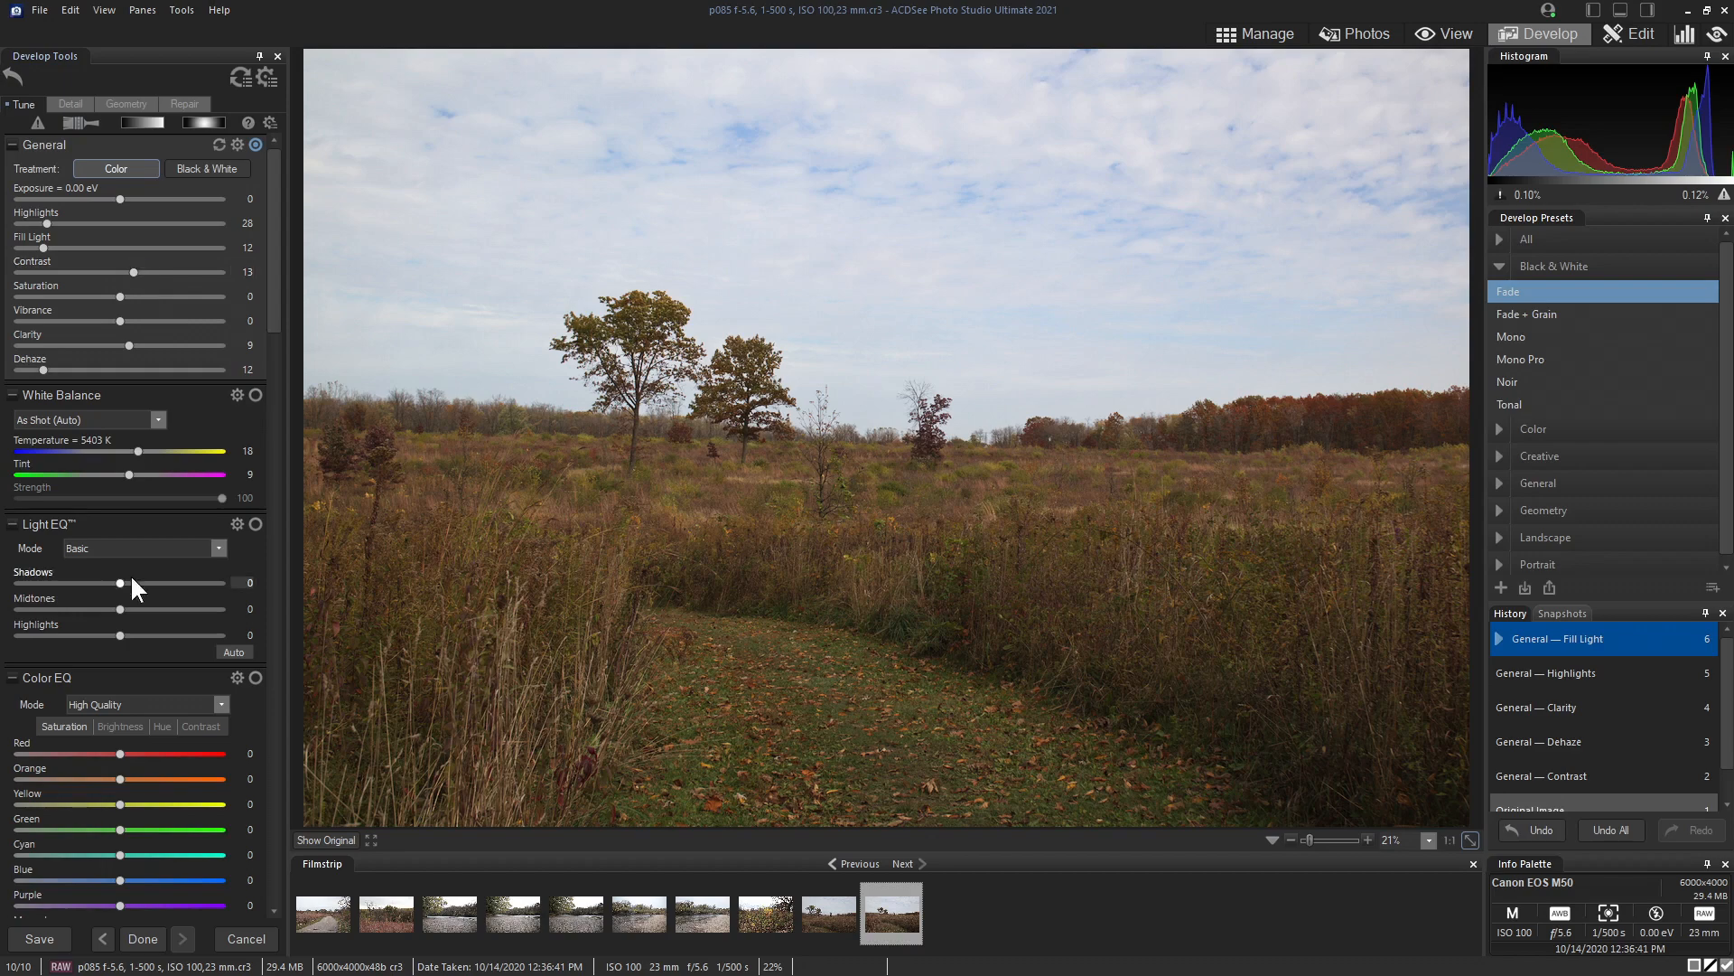
Step: Set the Light EQ Midtones to 11, Shadows to -12 and Highlights to -8
{"action": "left_click", "coordinate": [130, 608]}
{"action": "left_click", "coordinate": [109, 583]}
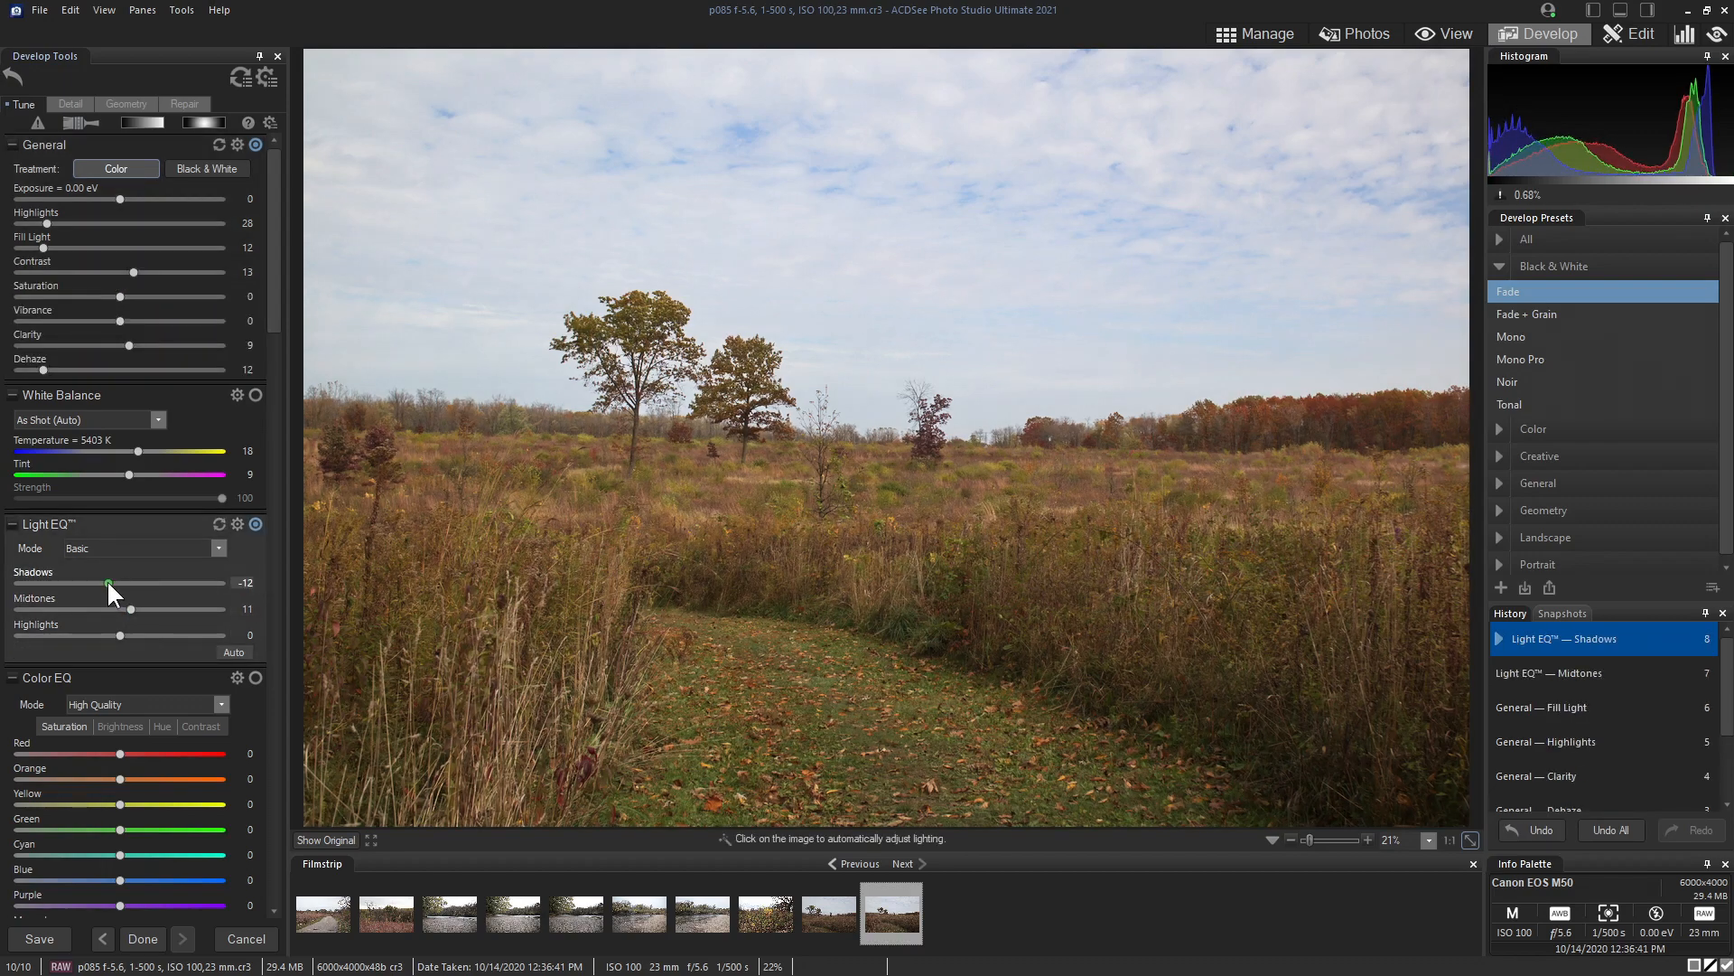
{"action": "left_click", "coordinate": [111, 634]}
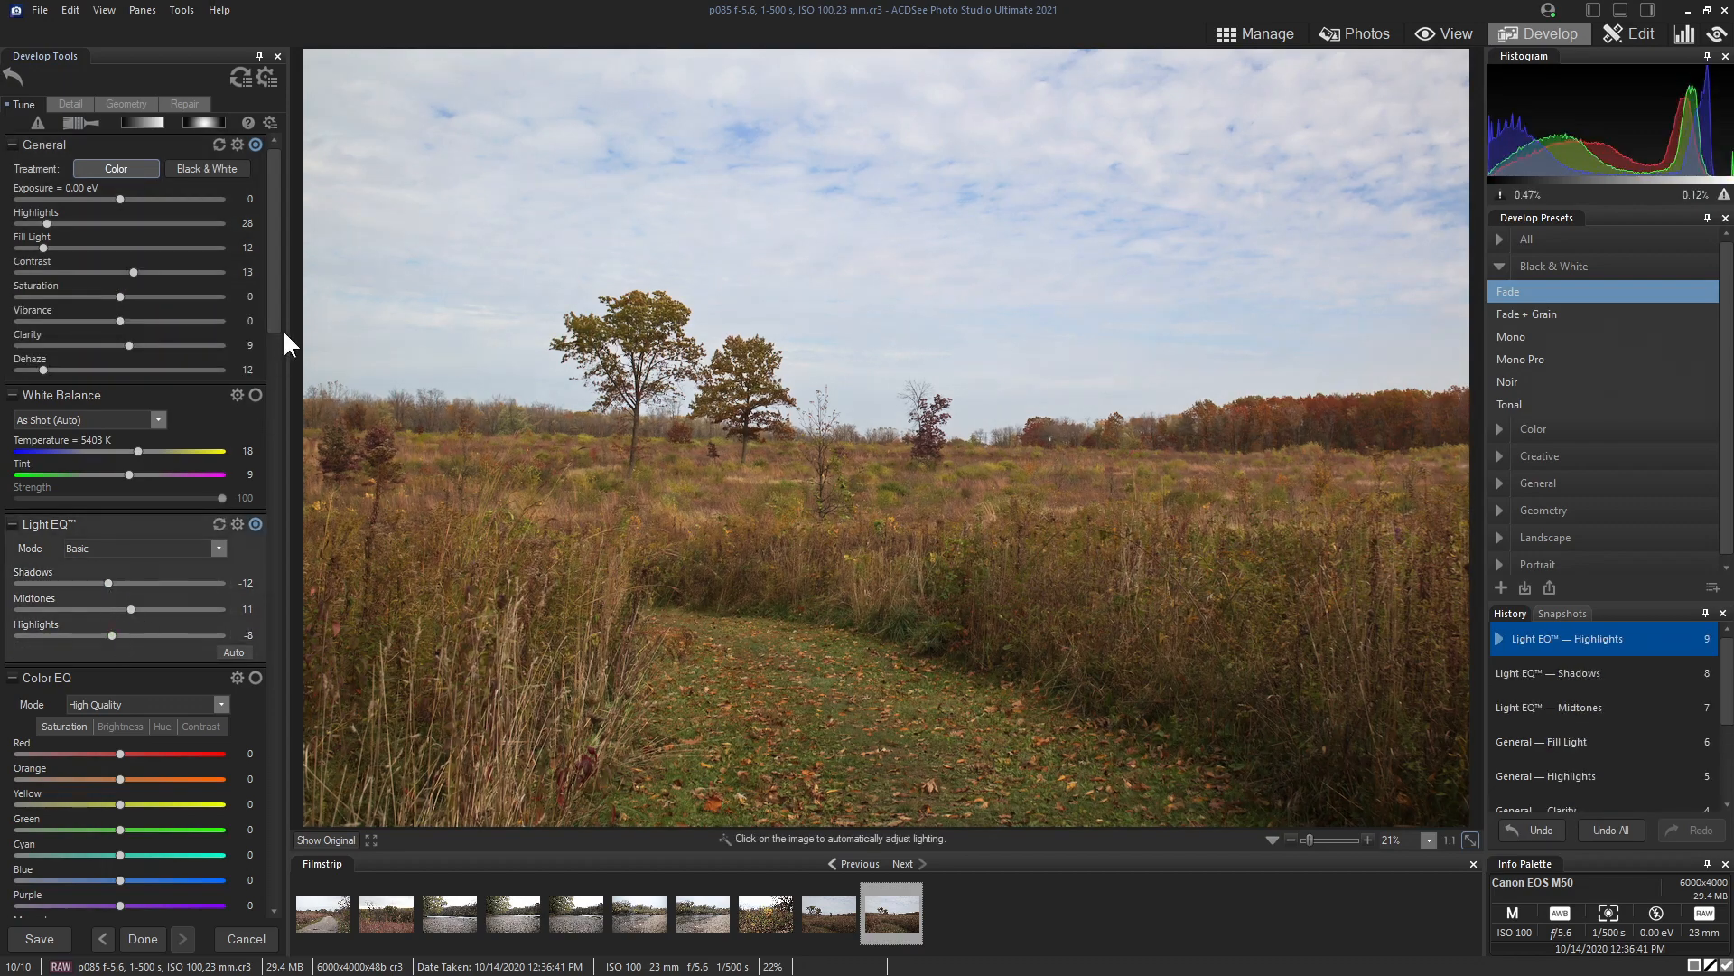
Step: Start a new develop preset that includes only the General & Lighting settings, from Treatment through Dehaze
{"action": "left_click_drag", "start_coordinate": [273, 311], "coordinate": [275, 523]}
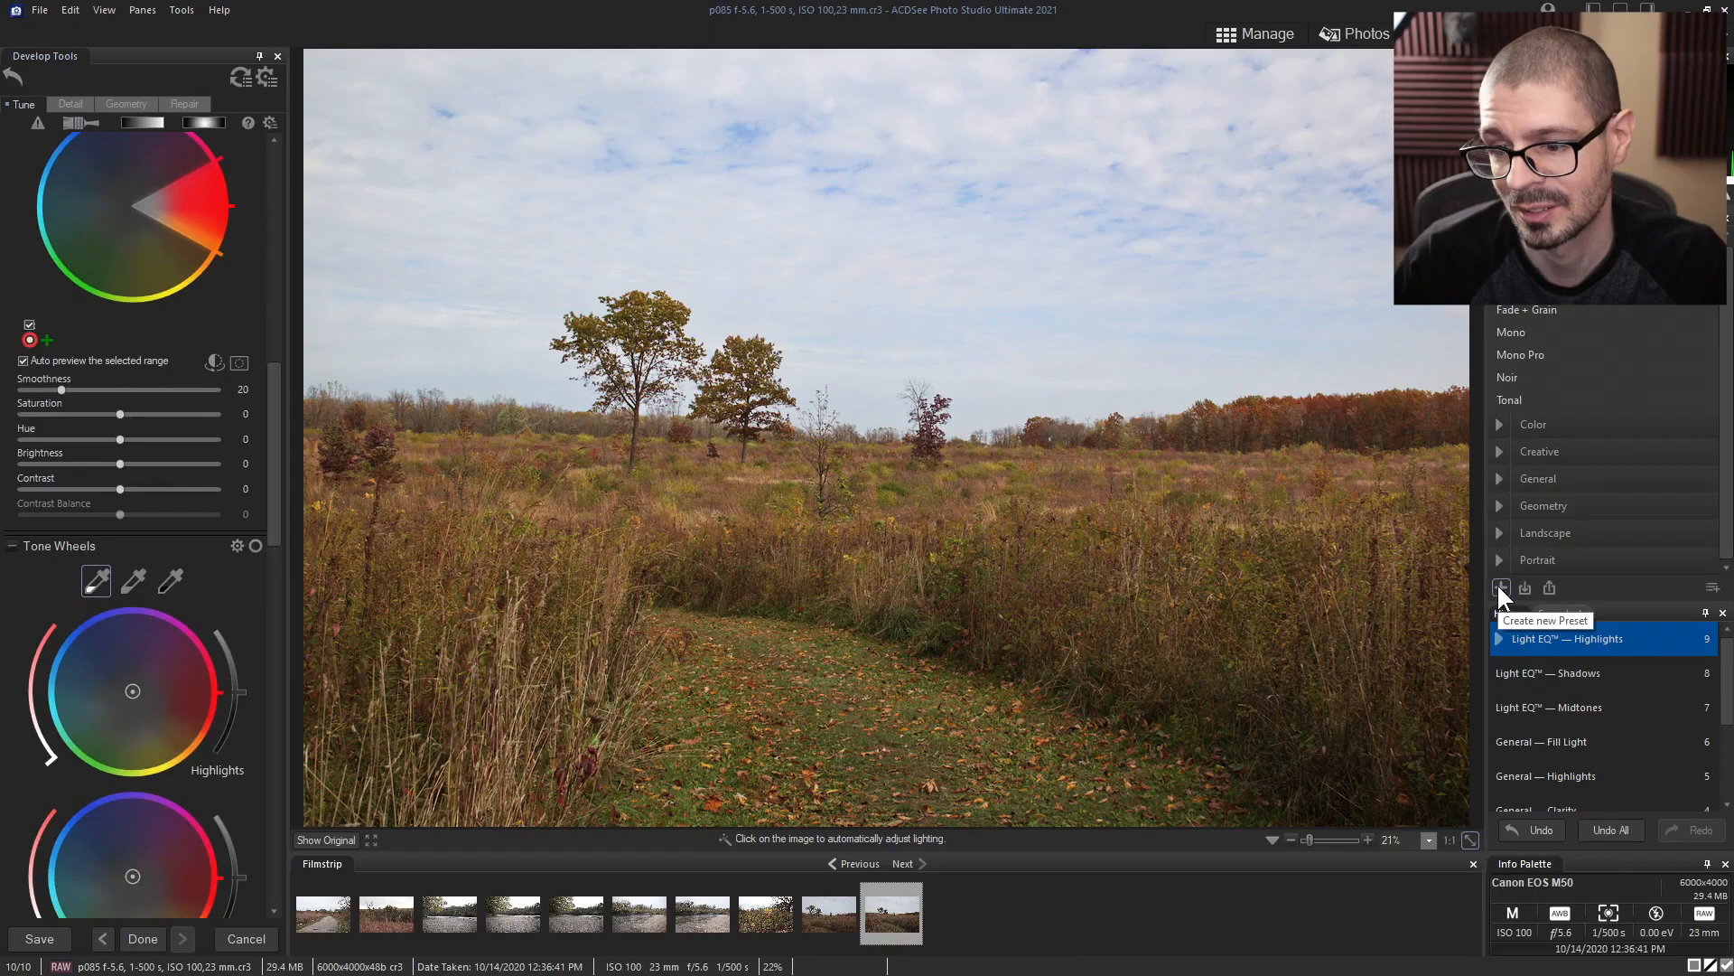
{"action": "left_click", "coordinate": [1312, 583]}
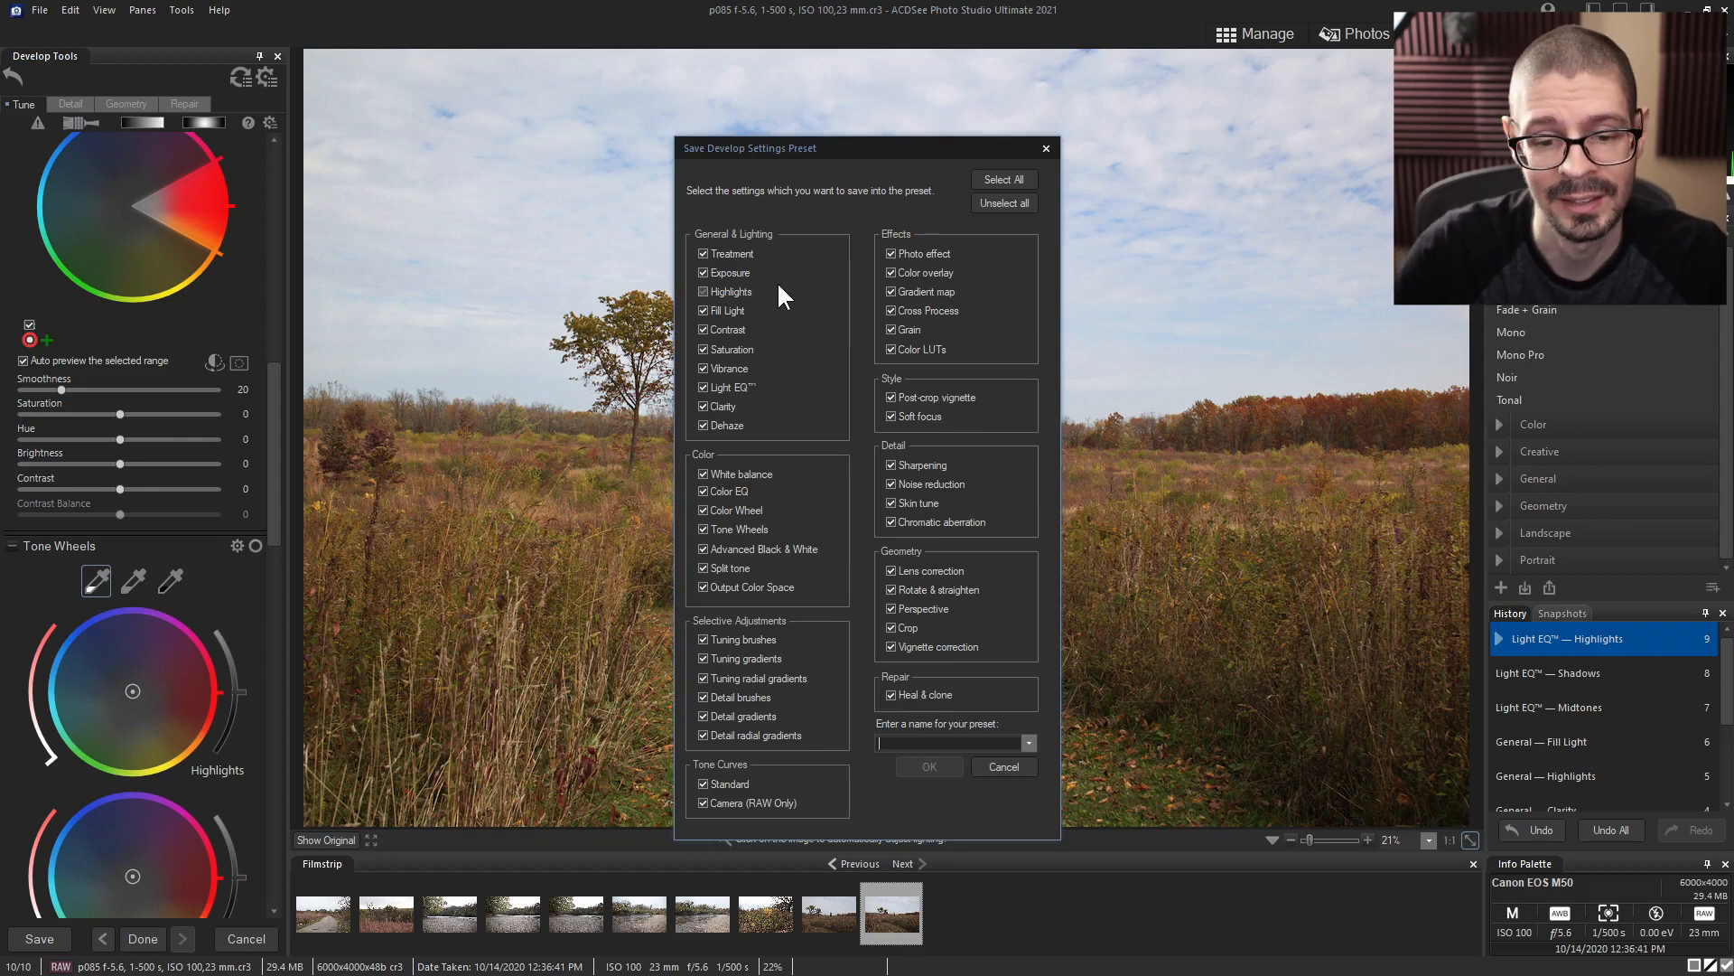
{"action": "left_click", "coordinate": [1007, 201]}
{"action": "left_click", "coordinate": [702, 254]}
{"action": "left_click", "coordinate": [704, 272]}
{"action": "left_click", "coordinate": [704, 291]}
{"action": "left_click", "coordinate": [704, 310]}
{"action": "left_click", "coordinate": [704, 329]}
{"action": "left_click", "coordinate": [704, 349]}
{"action": "left_click", "coordinate": [704, 368]}
{"action": "left_click", "coordinate": [703, 386]}
{"action": "left_click", "coordinate": [703, 406]}
{"action": "left_click", "coordinate": [703, 424]}
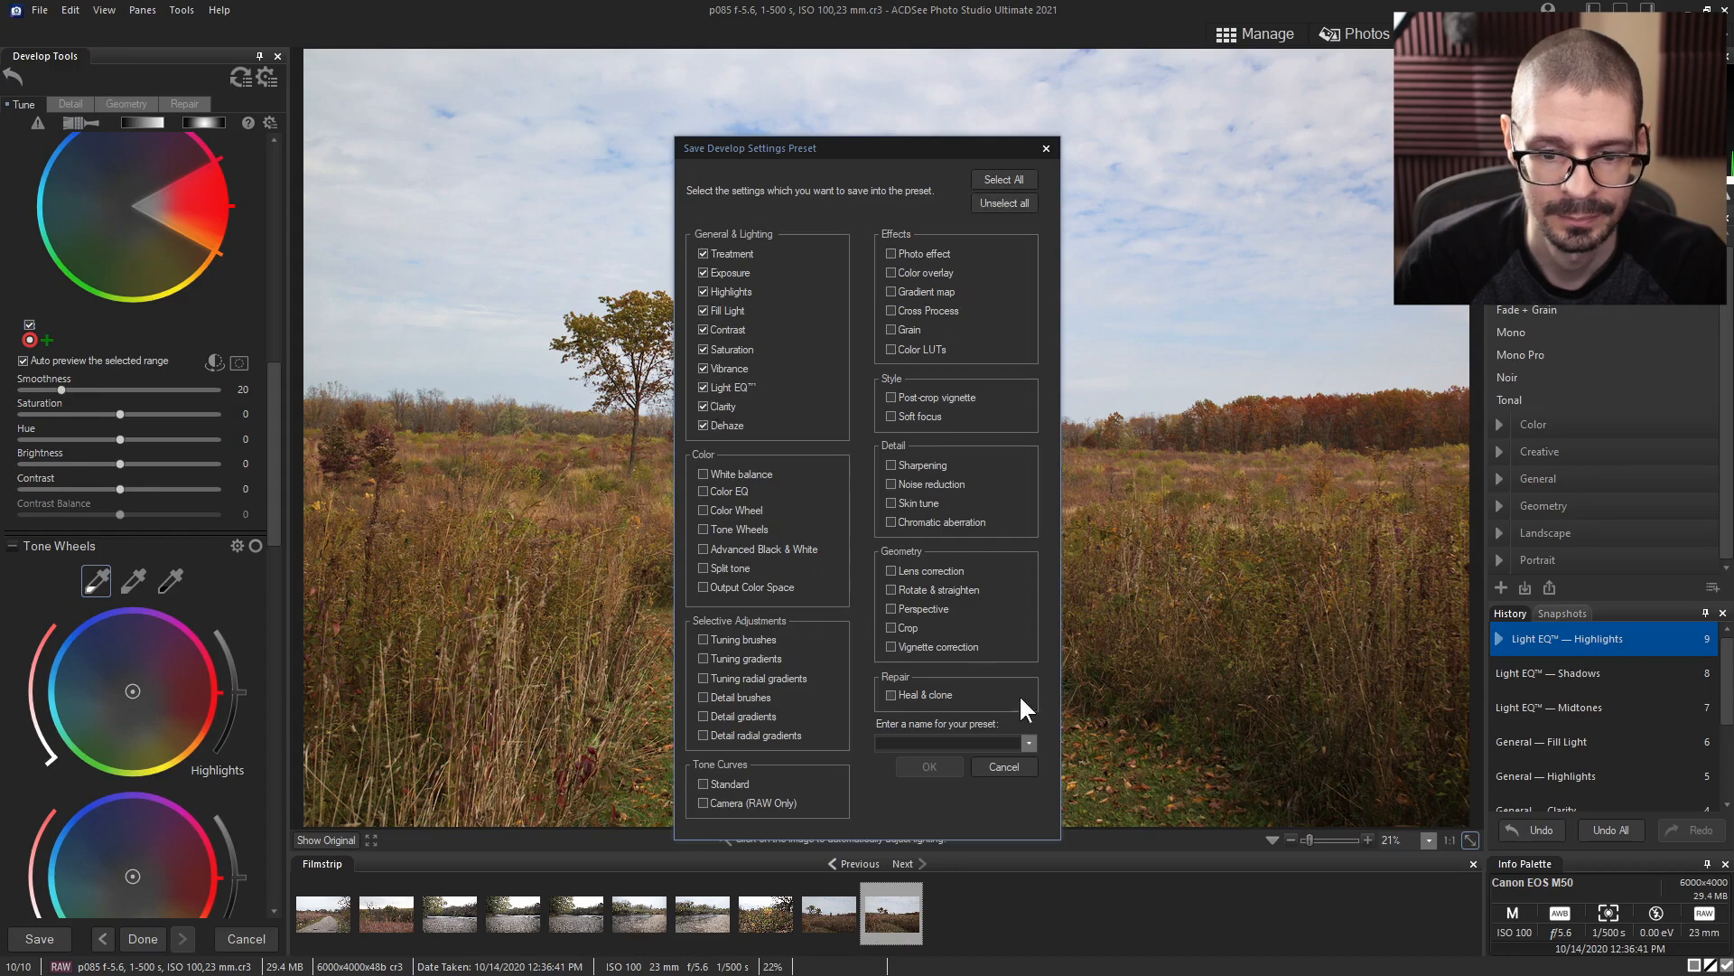
Step: Name the new develop preset SW1 and save it
{"action": "left_click", "coordinate": [969, 743]}
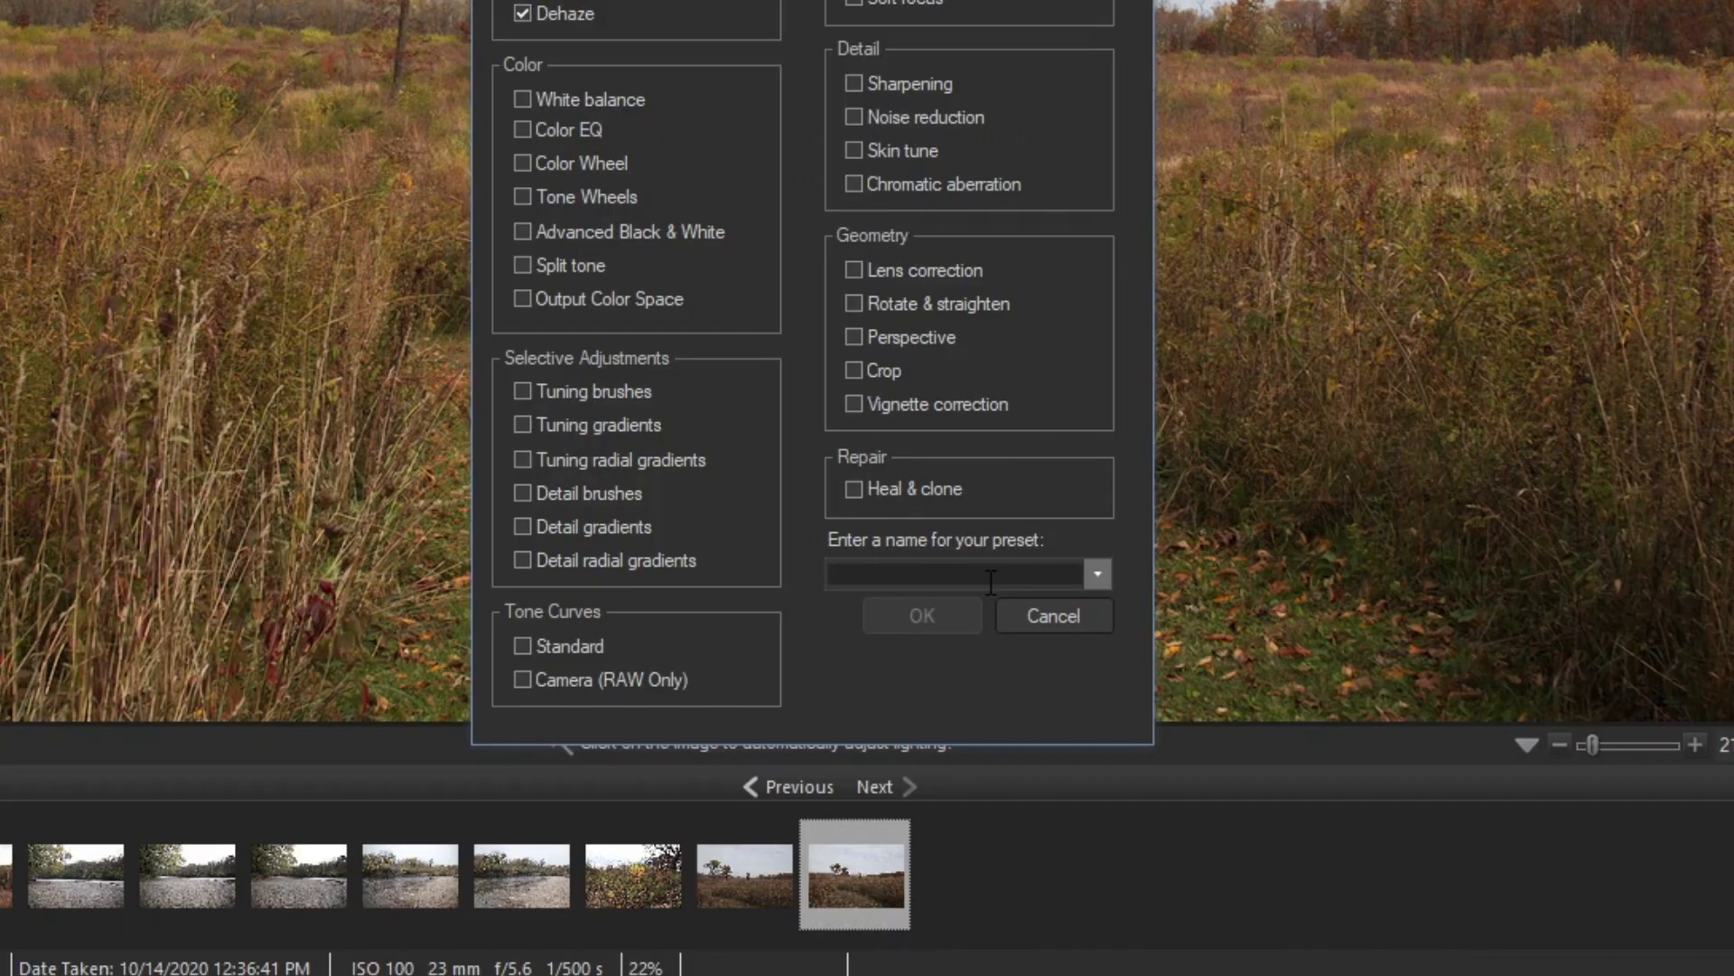
{"action": "type", "text": "SW1"}
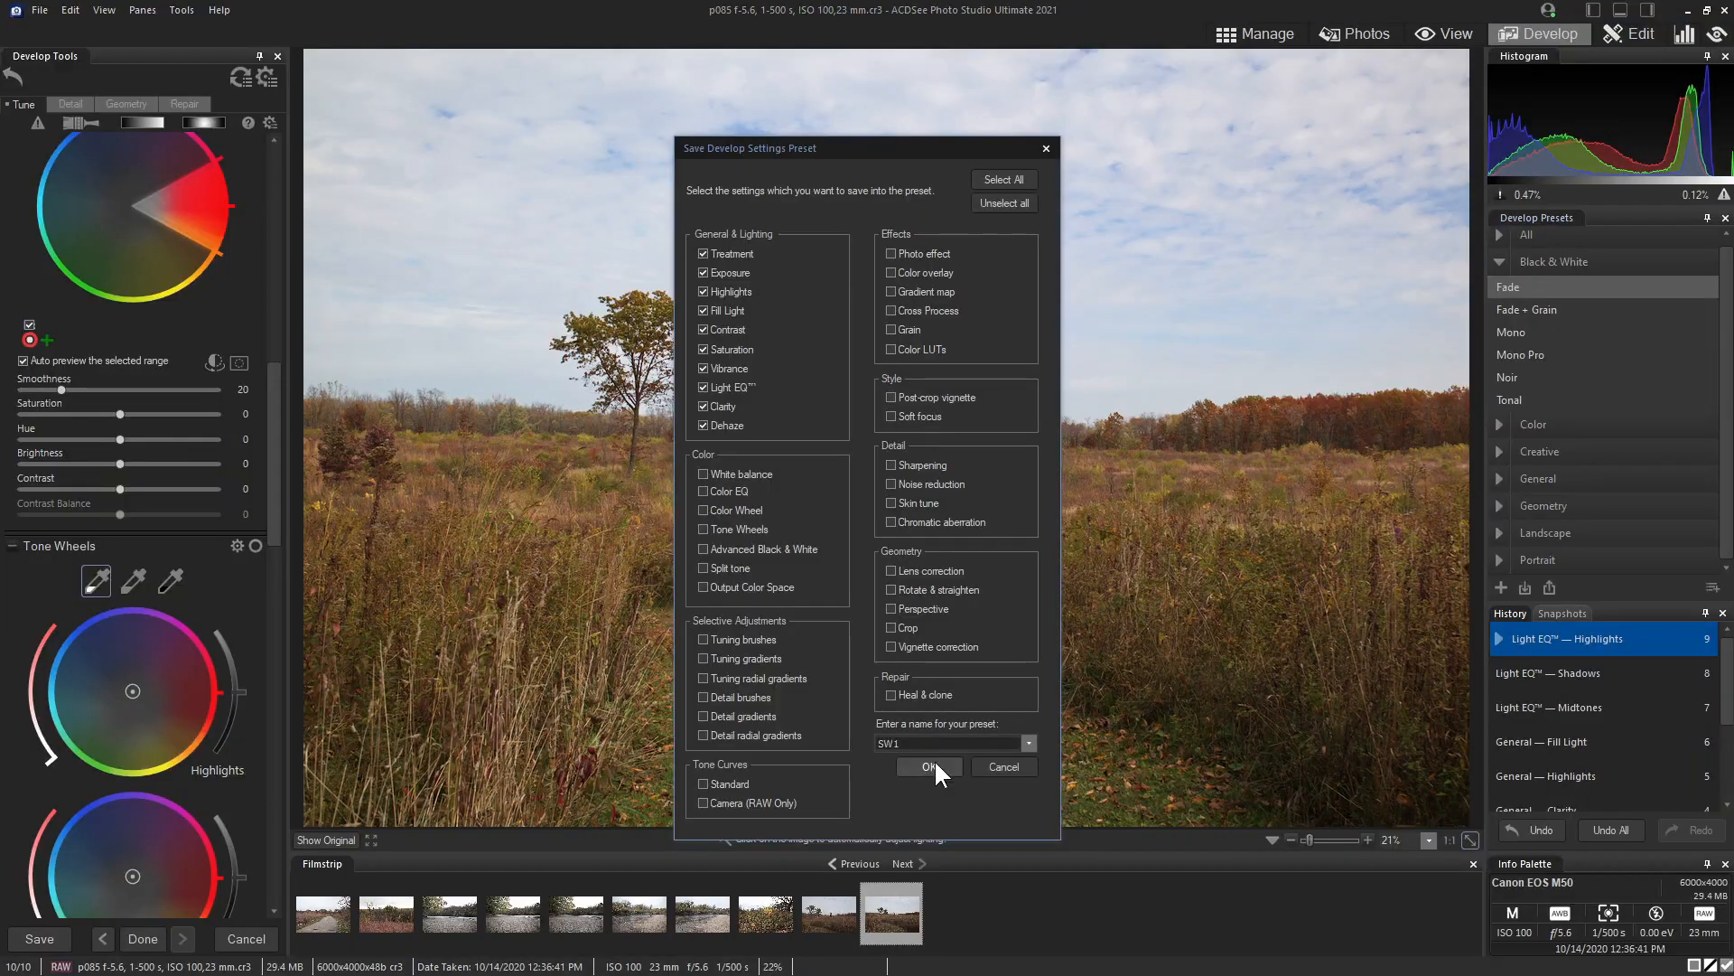
{"action": "left_click", "coordinate": [910, 613]}
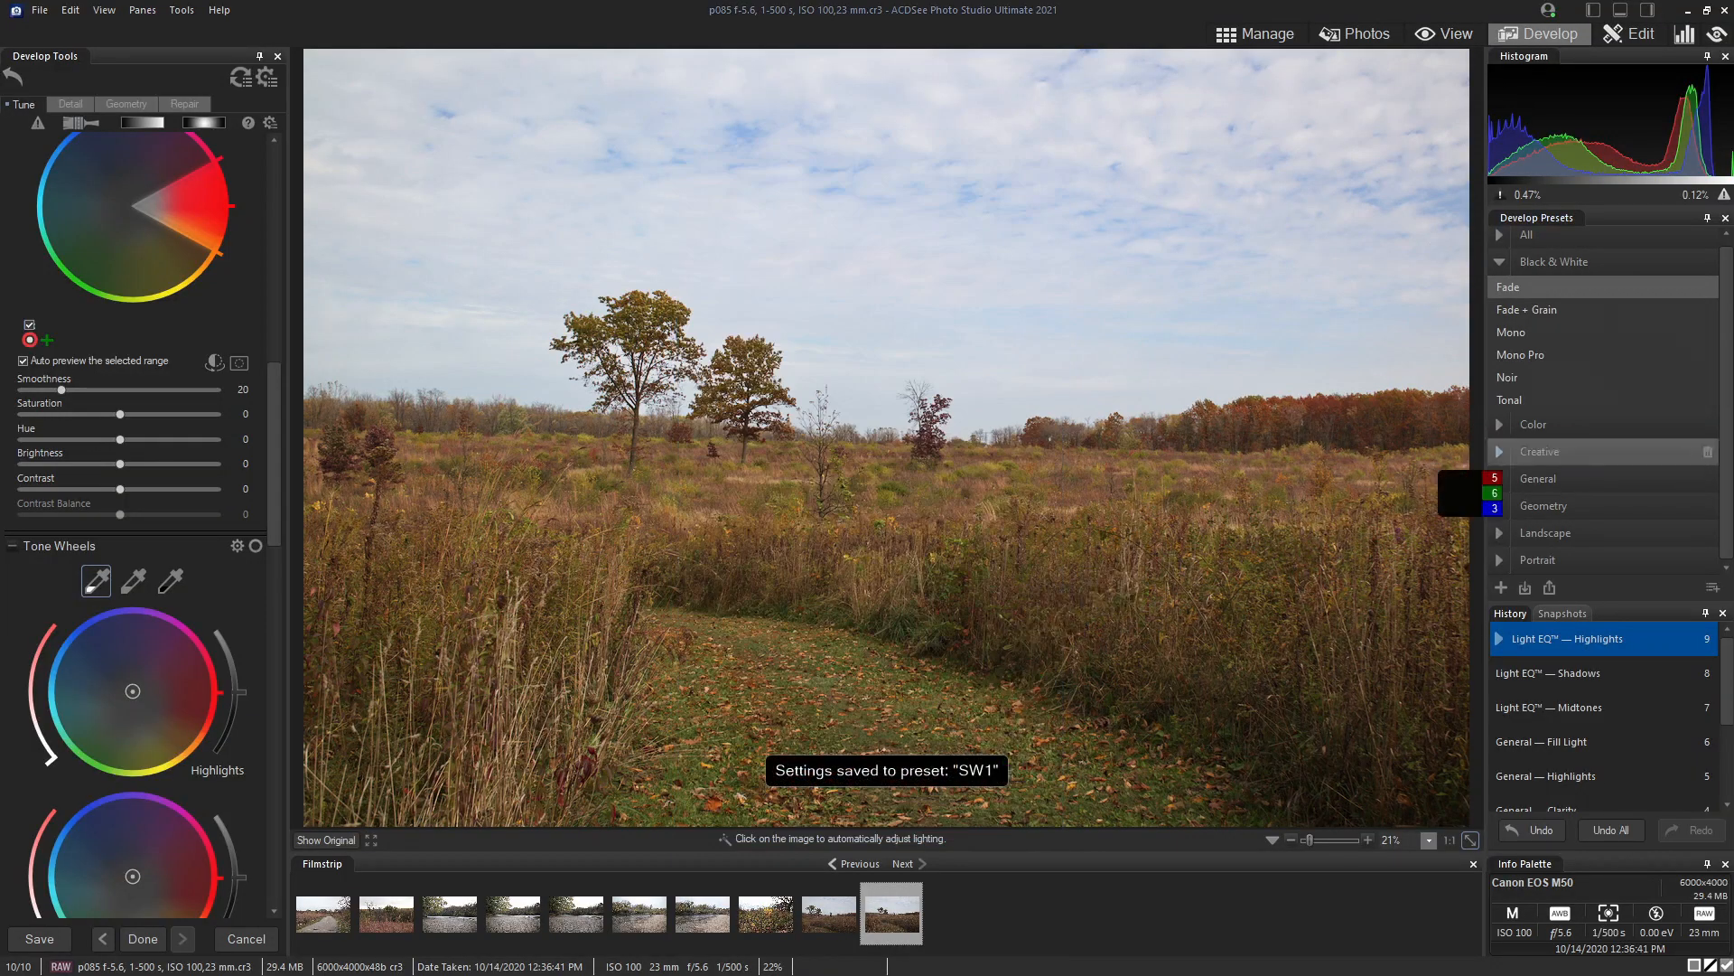
Step: Apply the SW1 preset to the current field photo and to the river photo p081
{"action": "left_click", "coordinate": [1496, 260]}
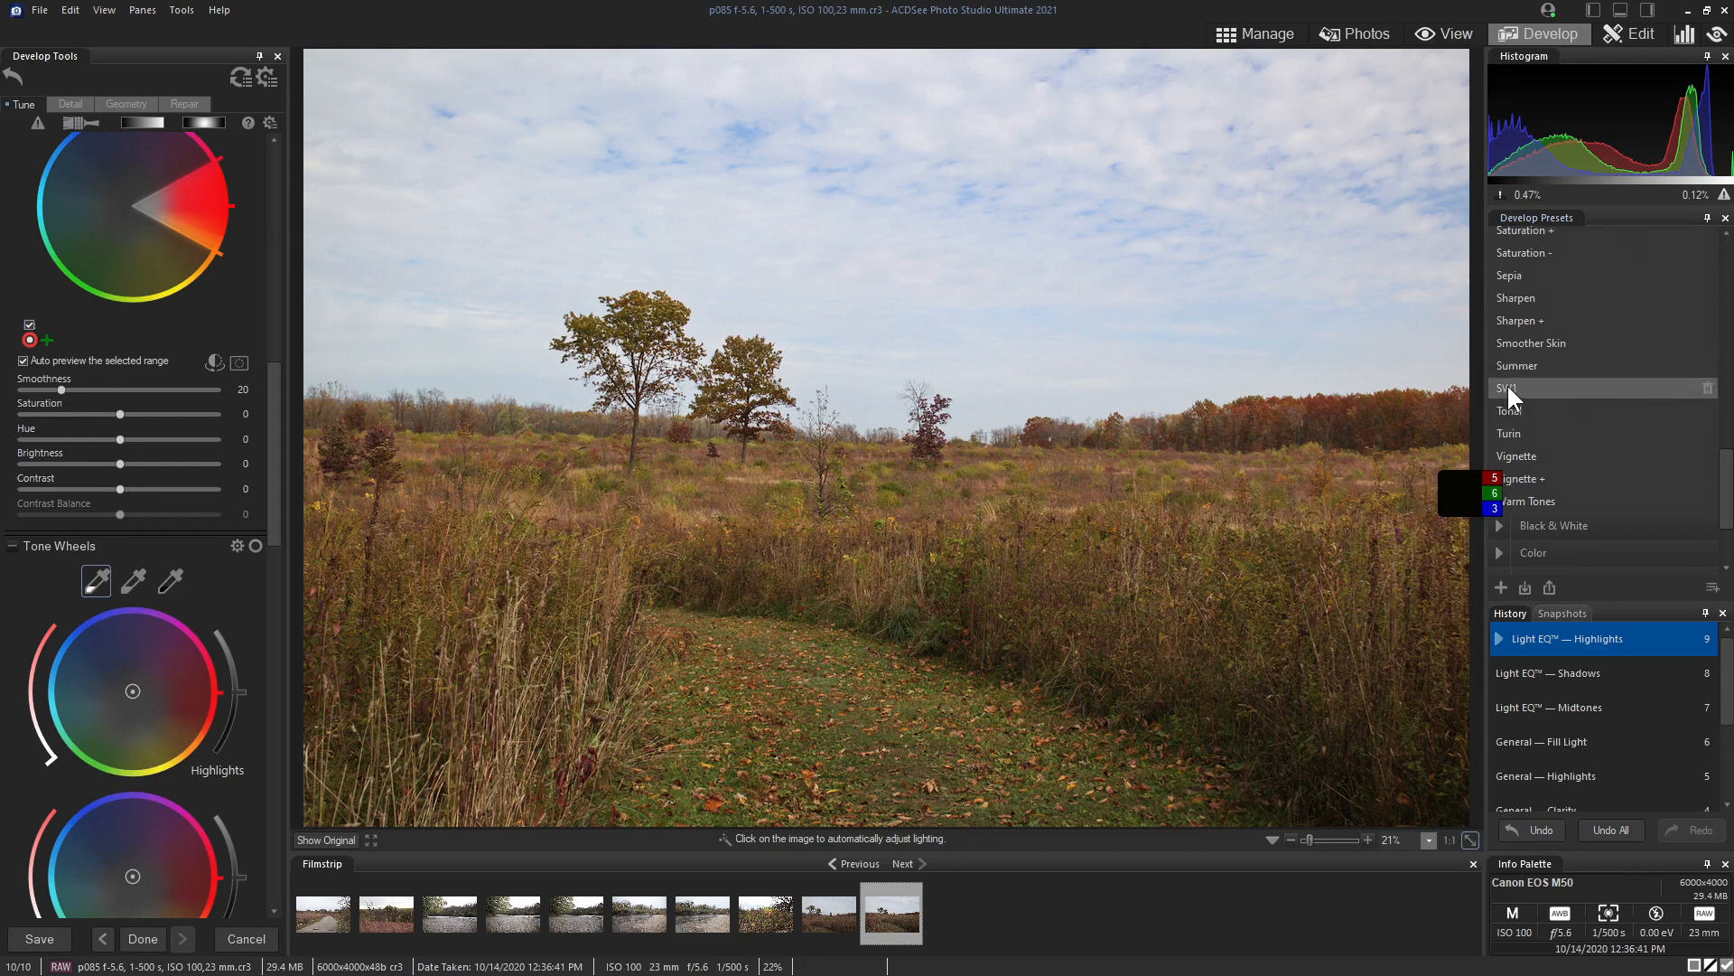
{"action": "left_click", "coordinate": [1506, 386]}
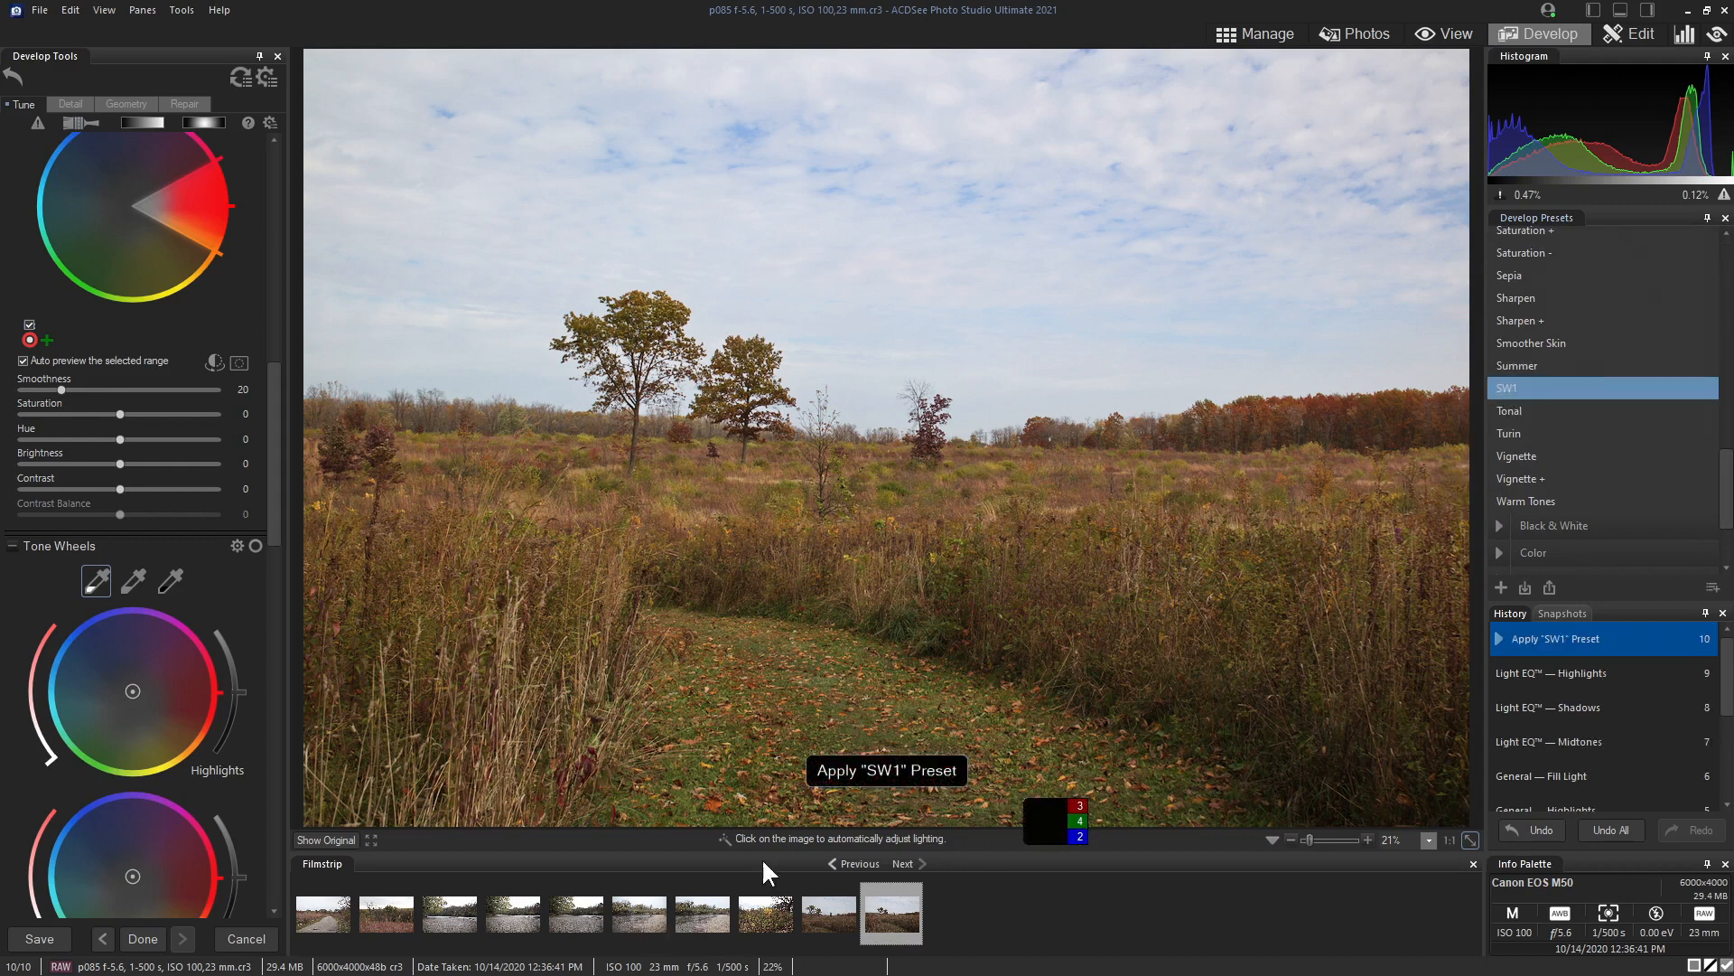
{"action": "left_click", "coordinate": [706, 911]}
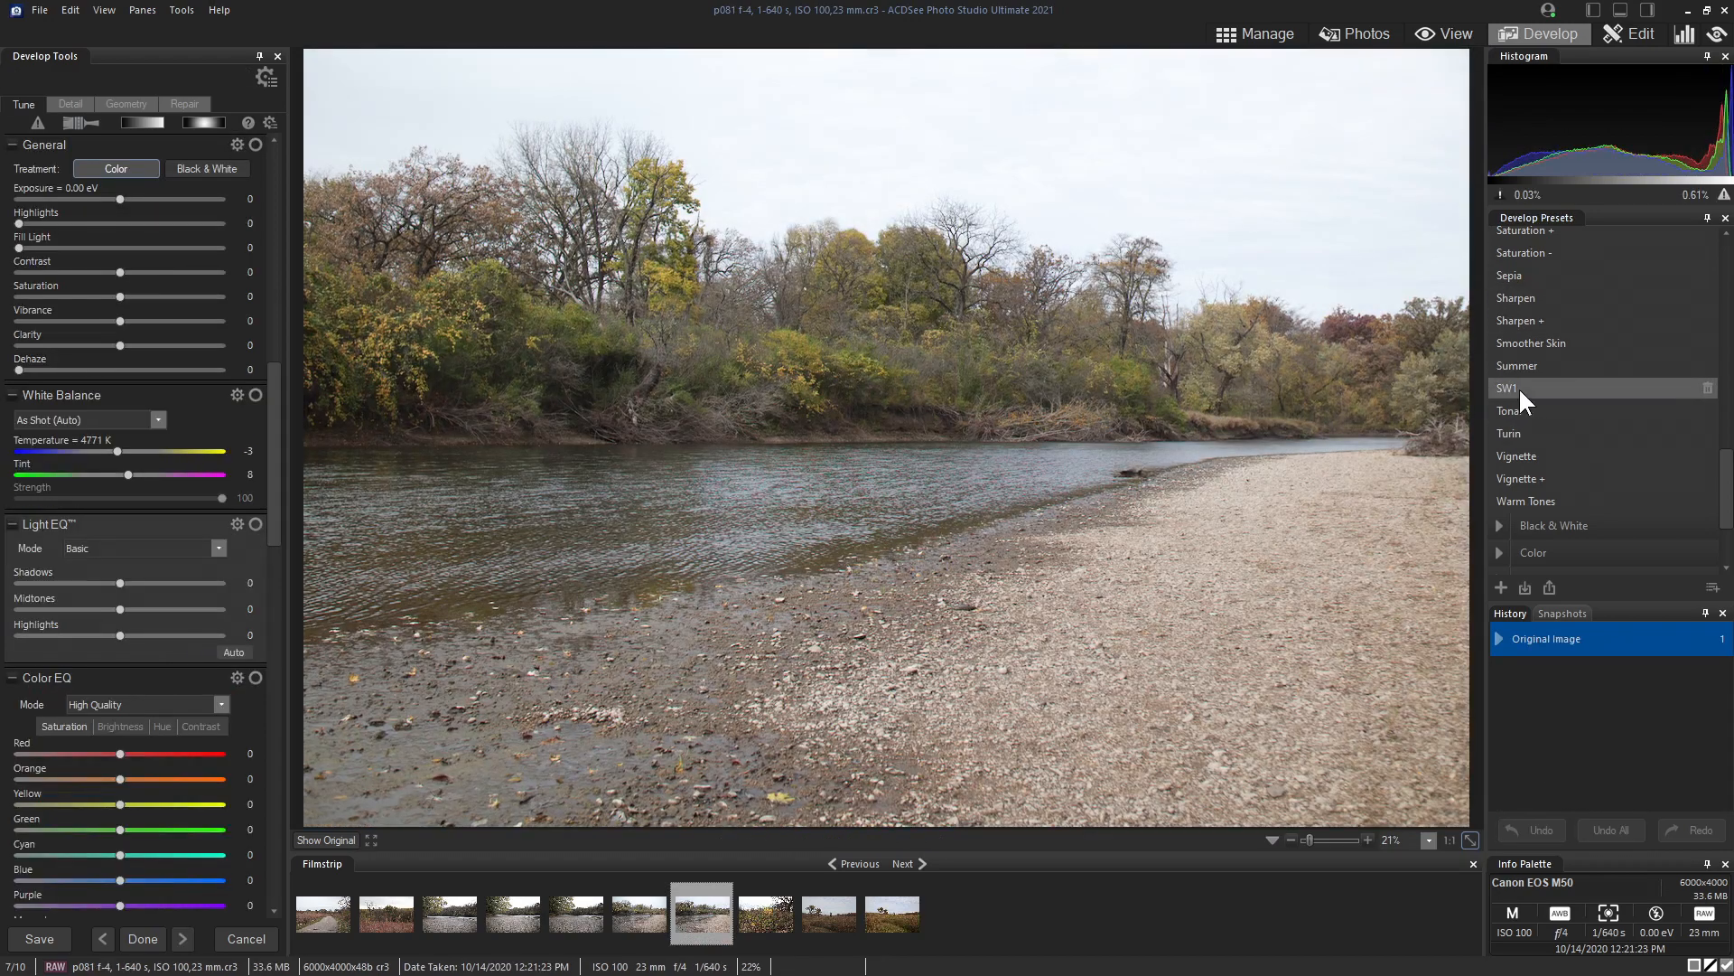
{"action": "left_click", "coordinate": [1508, 385]}
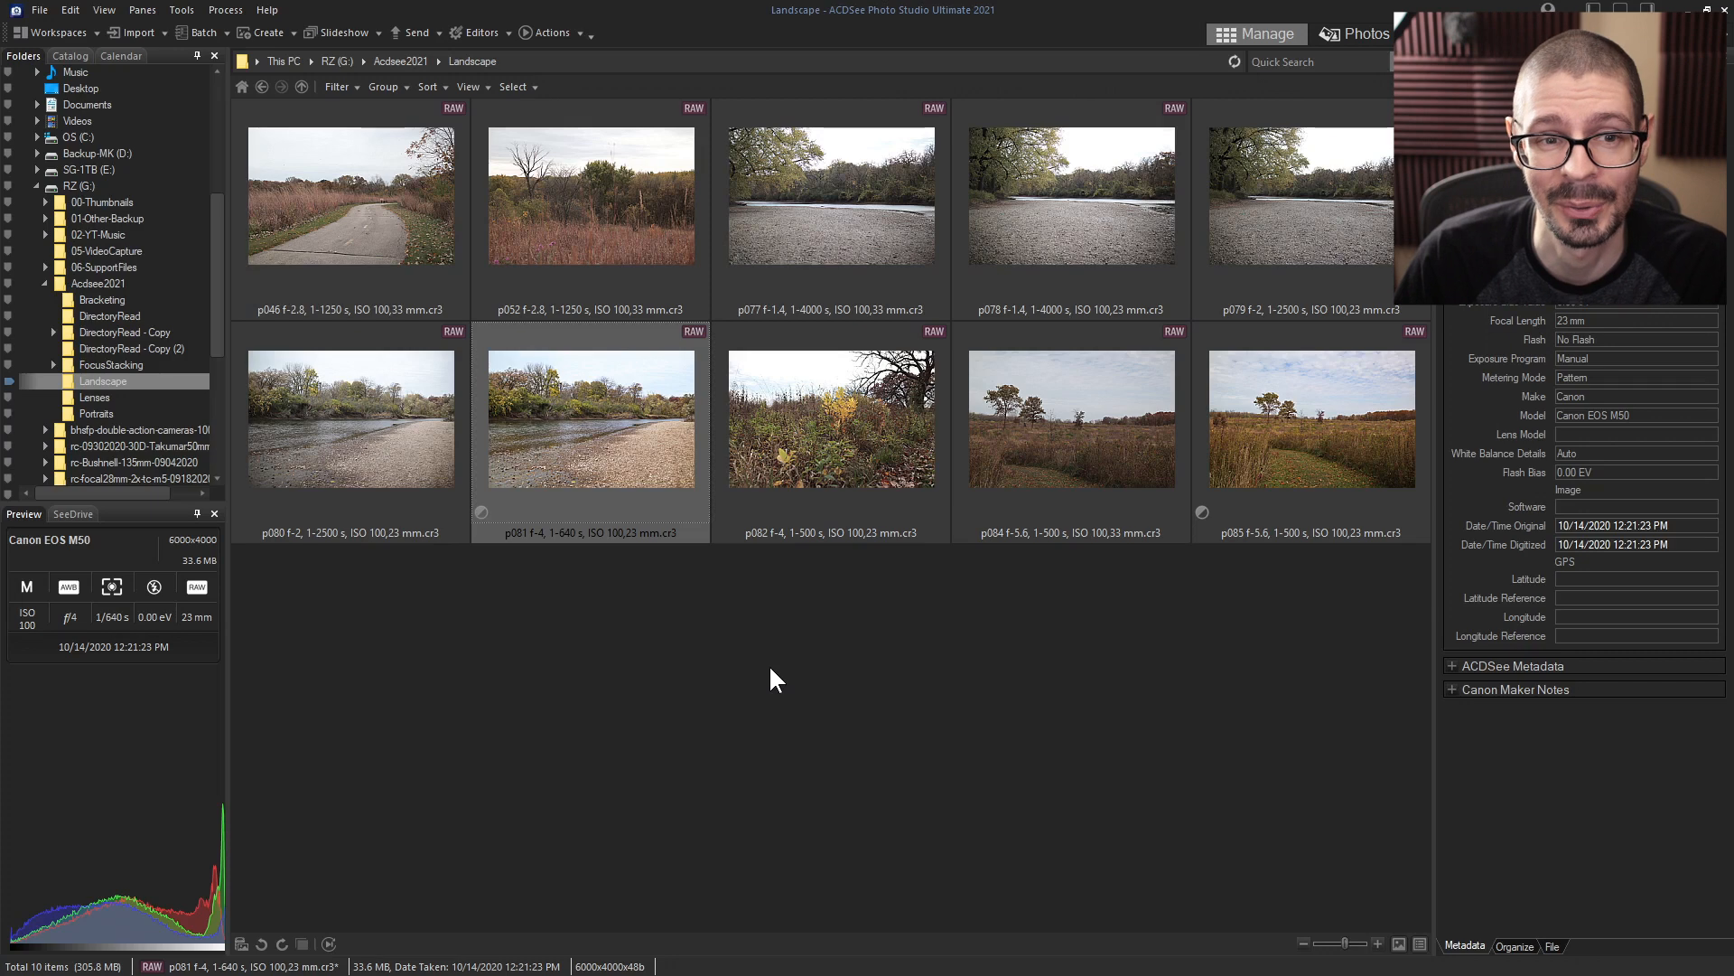
Step: View the Landscape folder in the Thumbs + Details, Filmstrip, Tiles and Details modes, and return to Thumbnails
{"action": "left_click", "coordinate": [865, 426]}
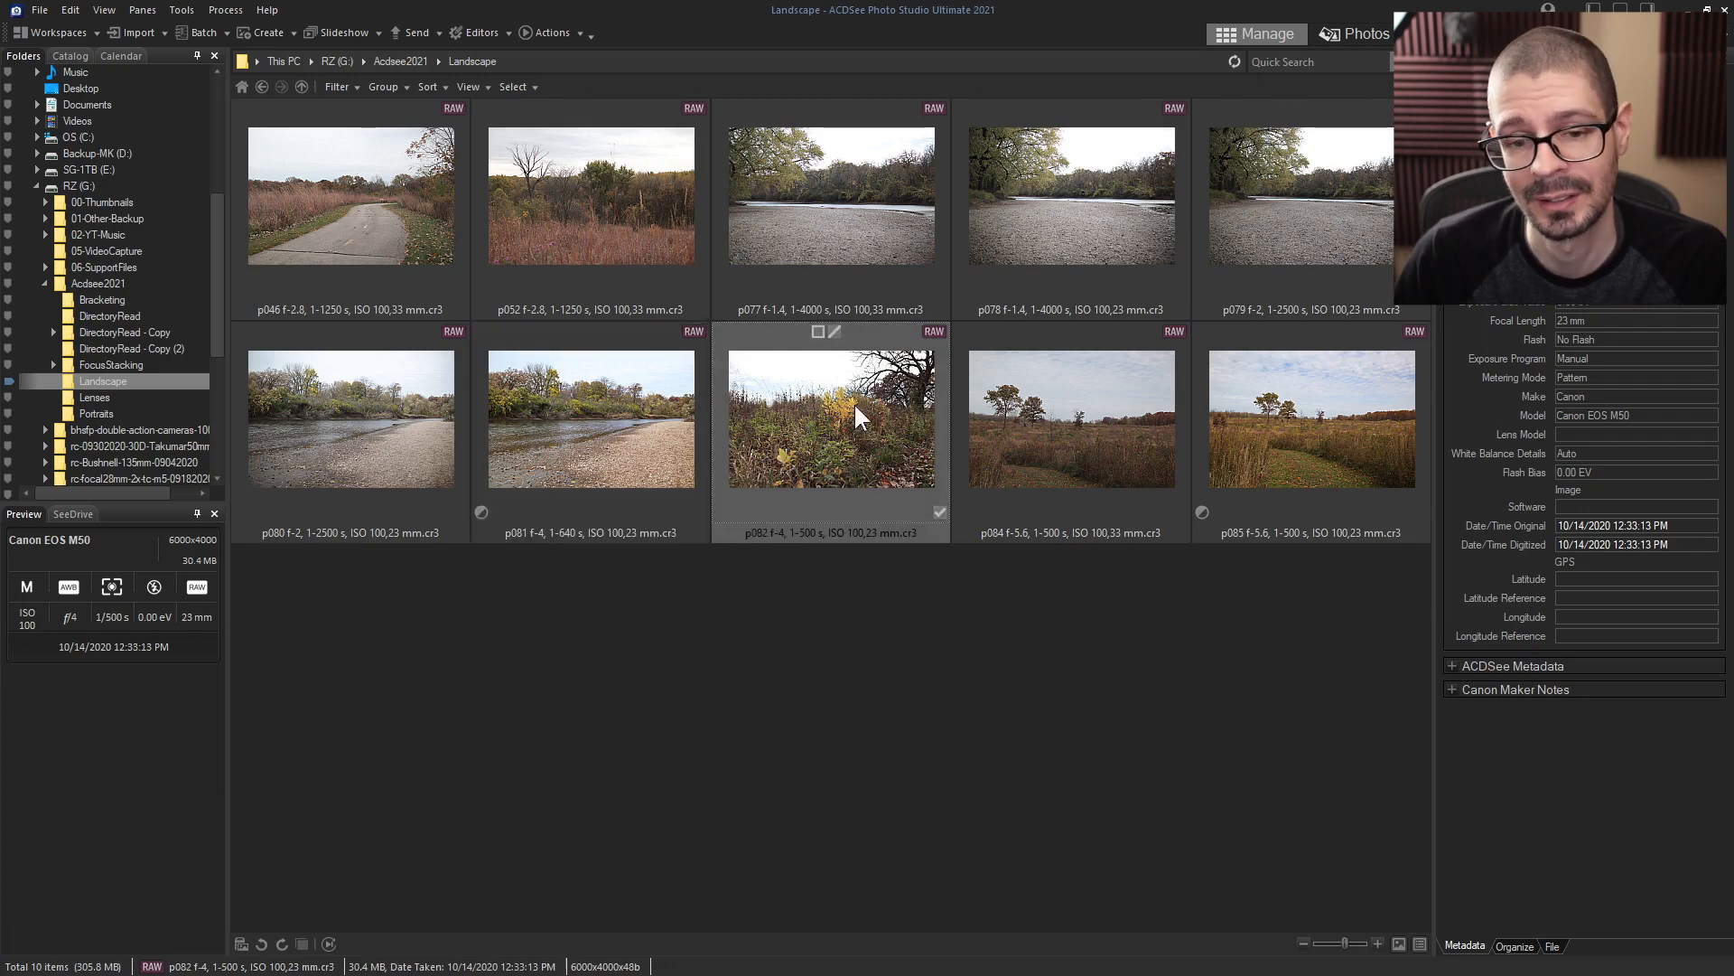
{"action": "left_click", "coordinate": [504, 87]}
{"action": "left_click", "coordinate": [468, 87]}
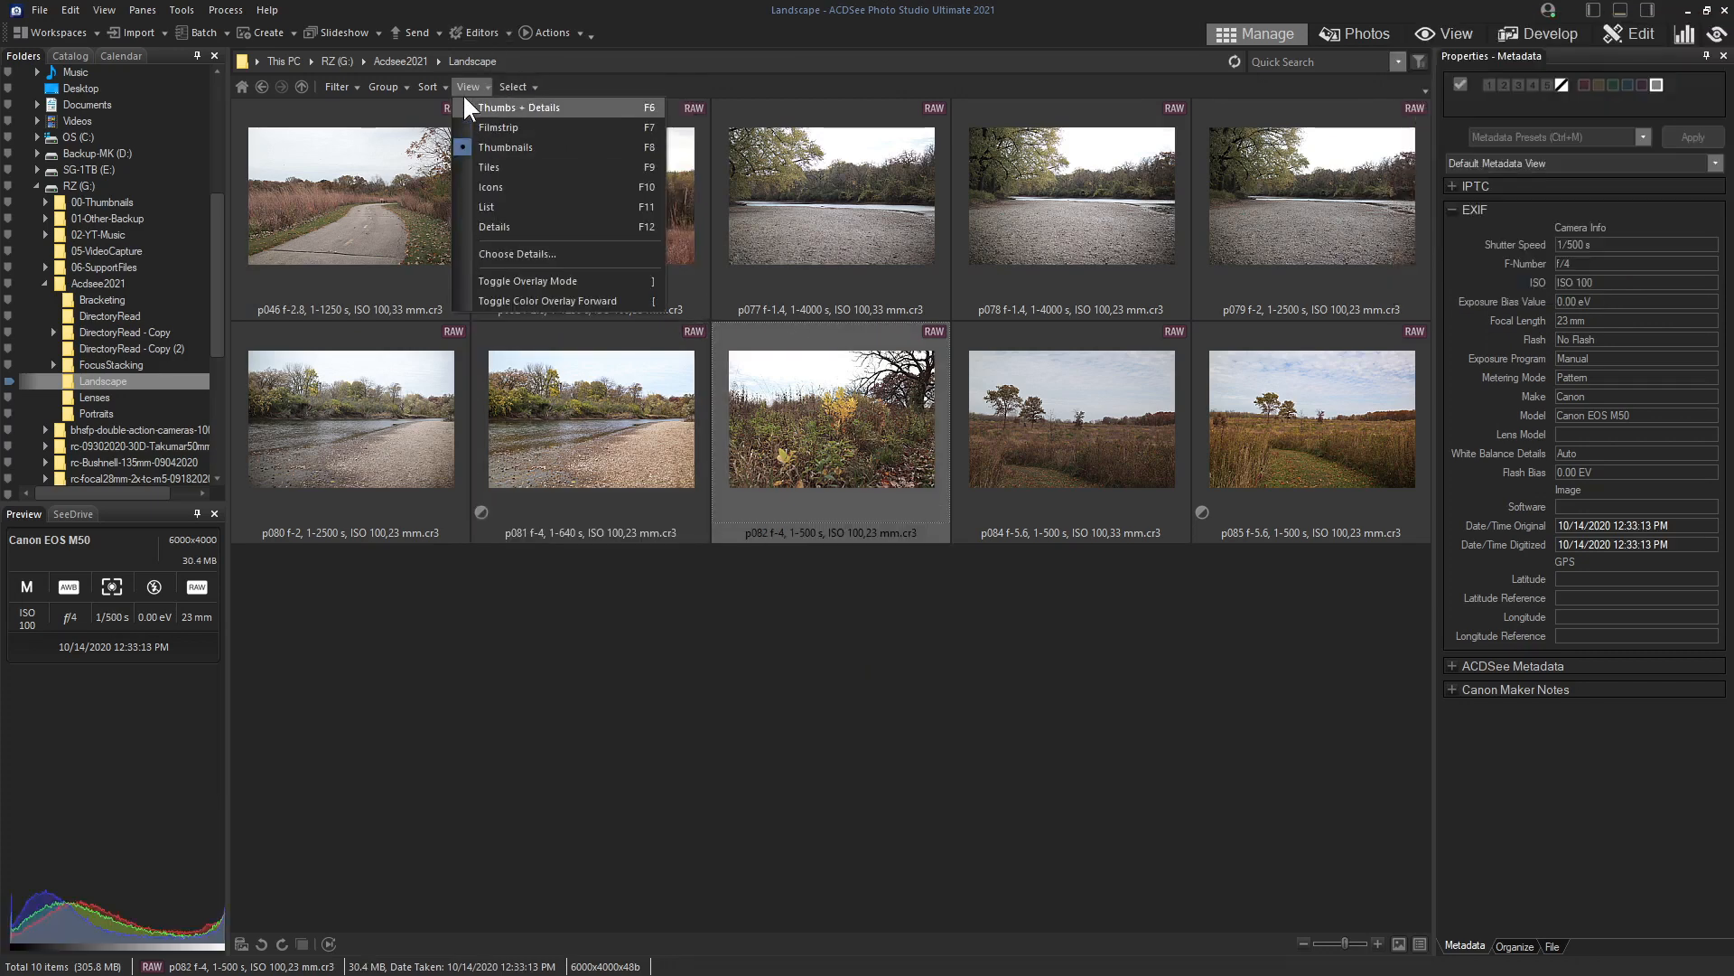
{"action": "left_click", "coordinate": [493, 107]}
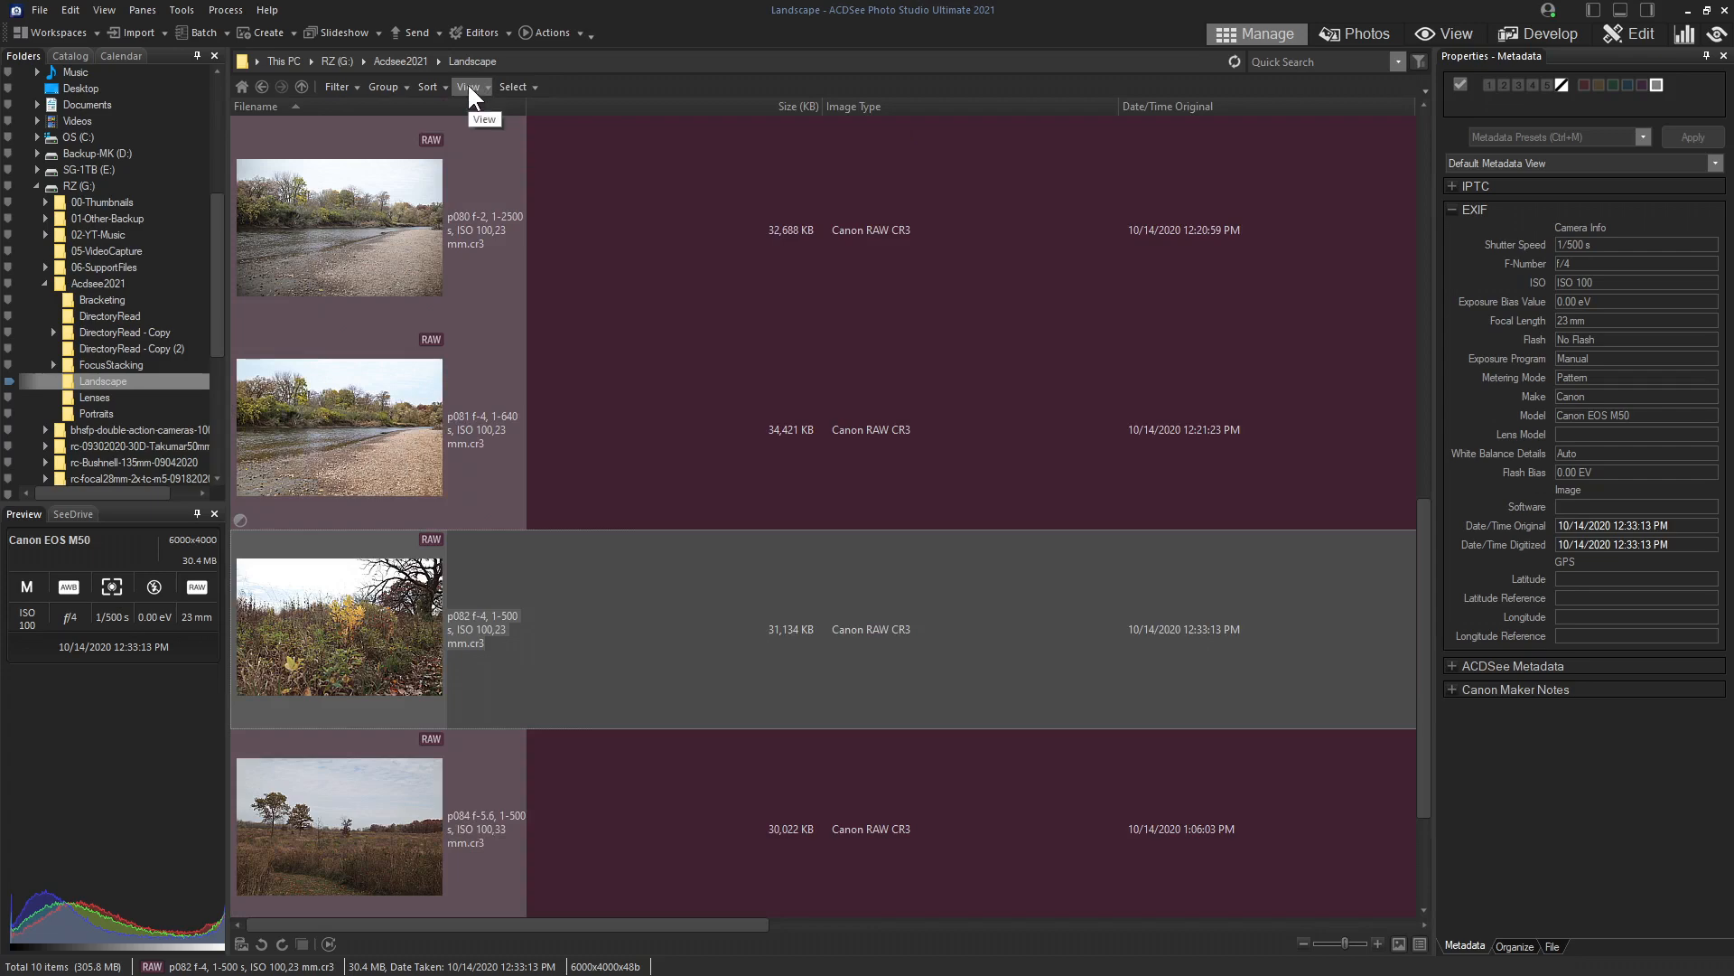
{"action": "left_click", "coordinate": [468, 86]}
{"action": "left_click", "coordinate": [486, 128]}
{"action": "left_click", "coordinate": [471, 87]}
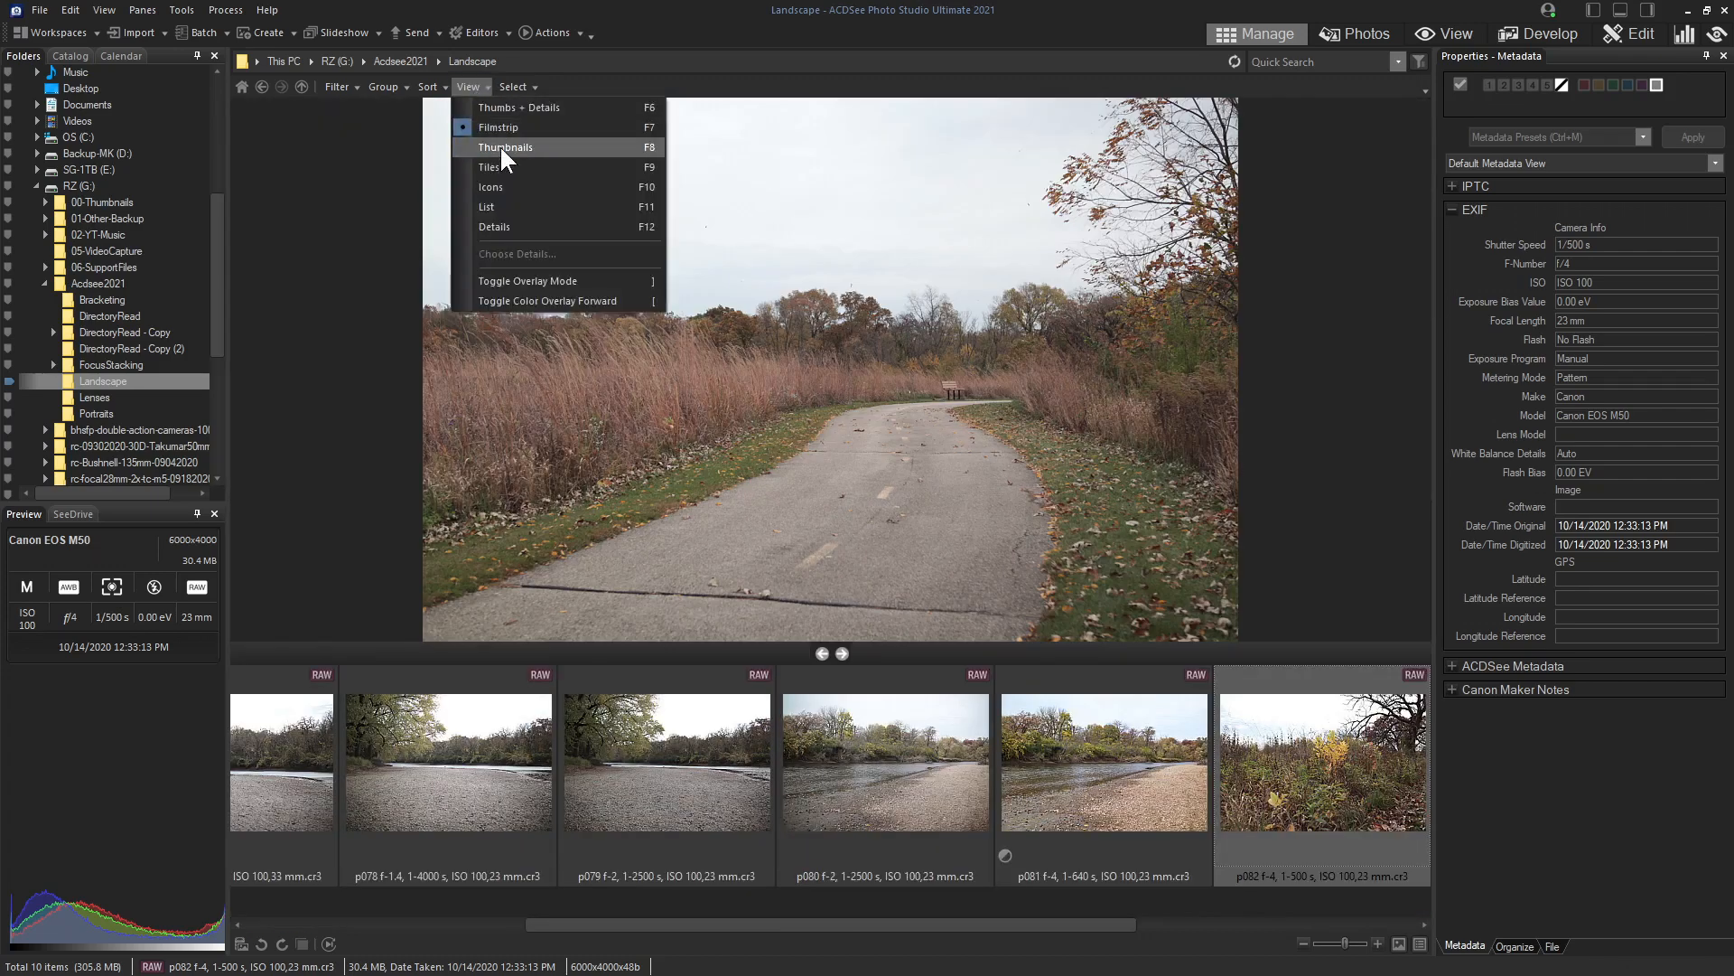
{"action": "left_click", "coordinate": [495, 150]}
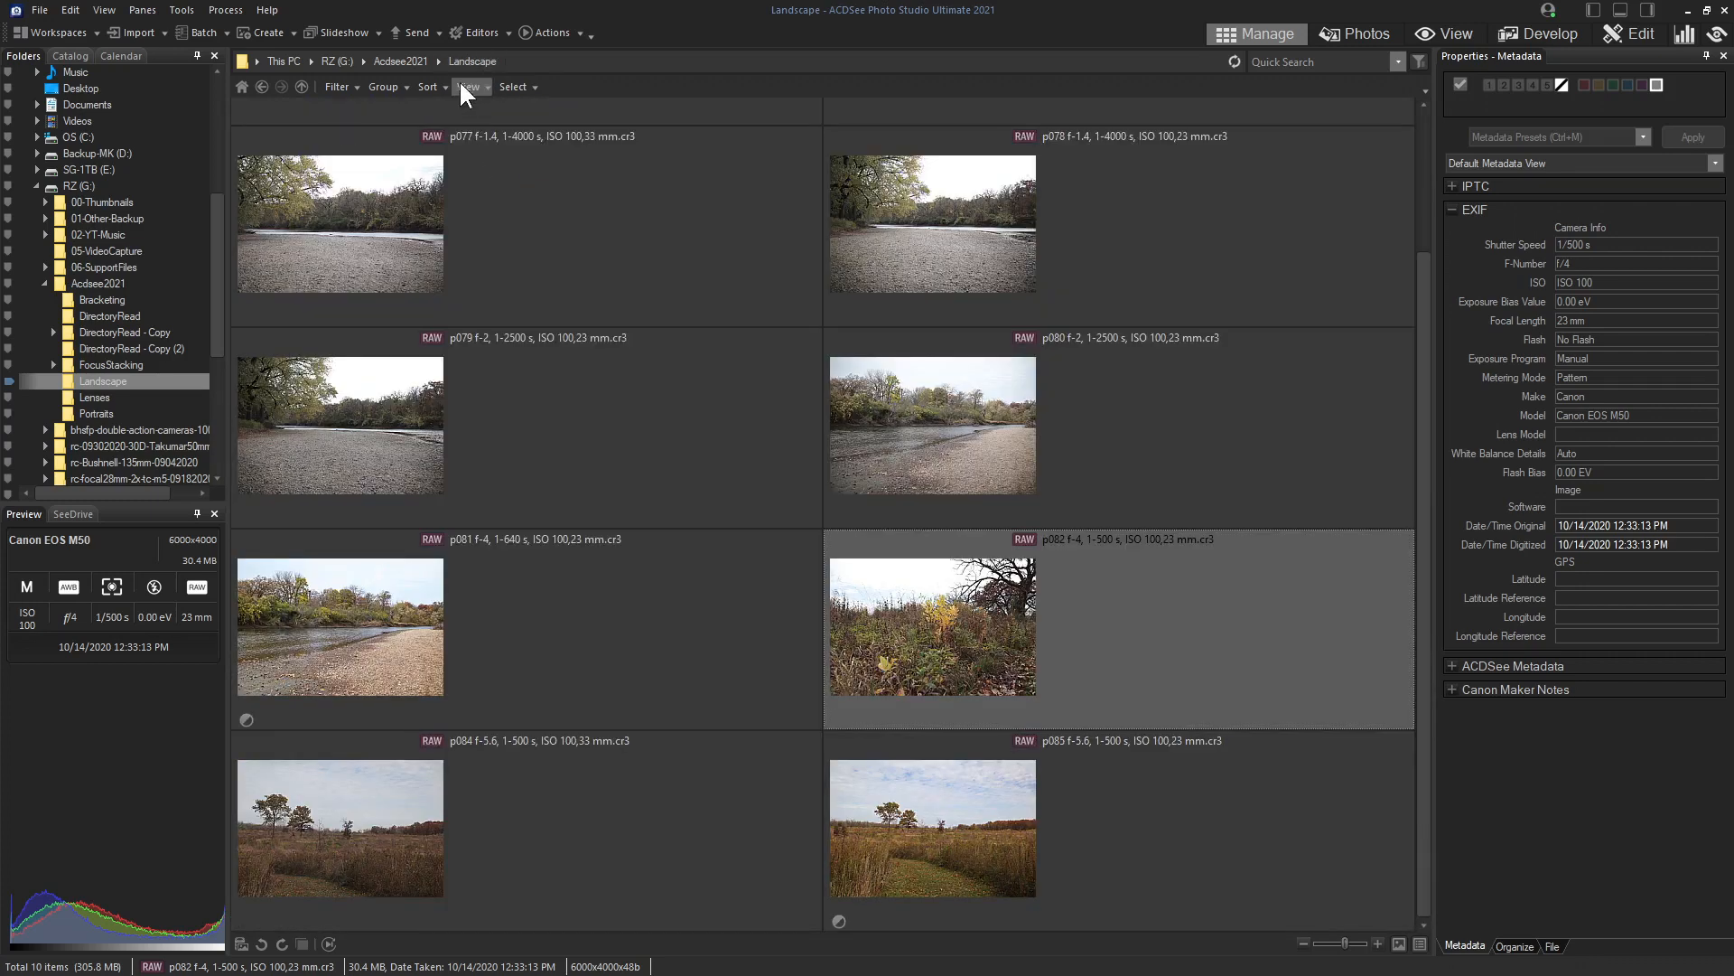
{"action": "left_click", "coordinate": [481, 86]}
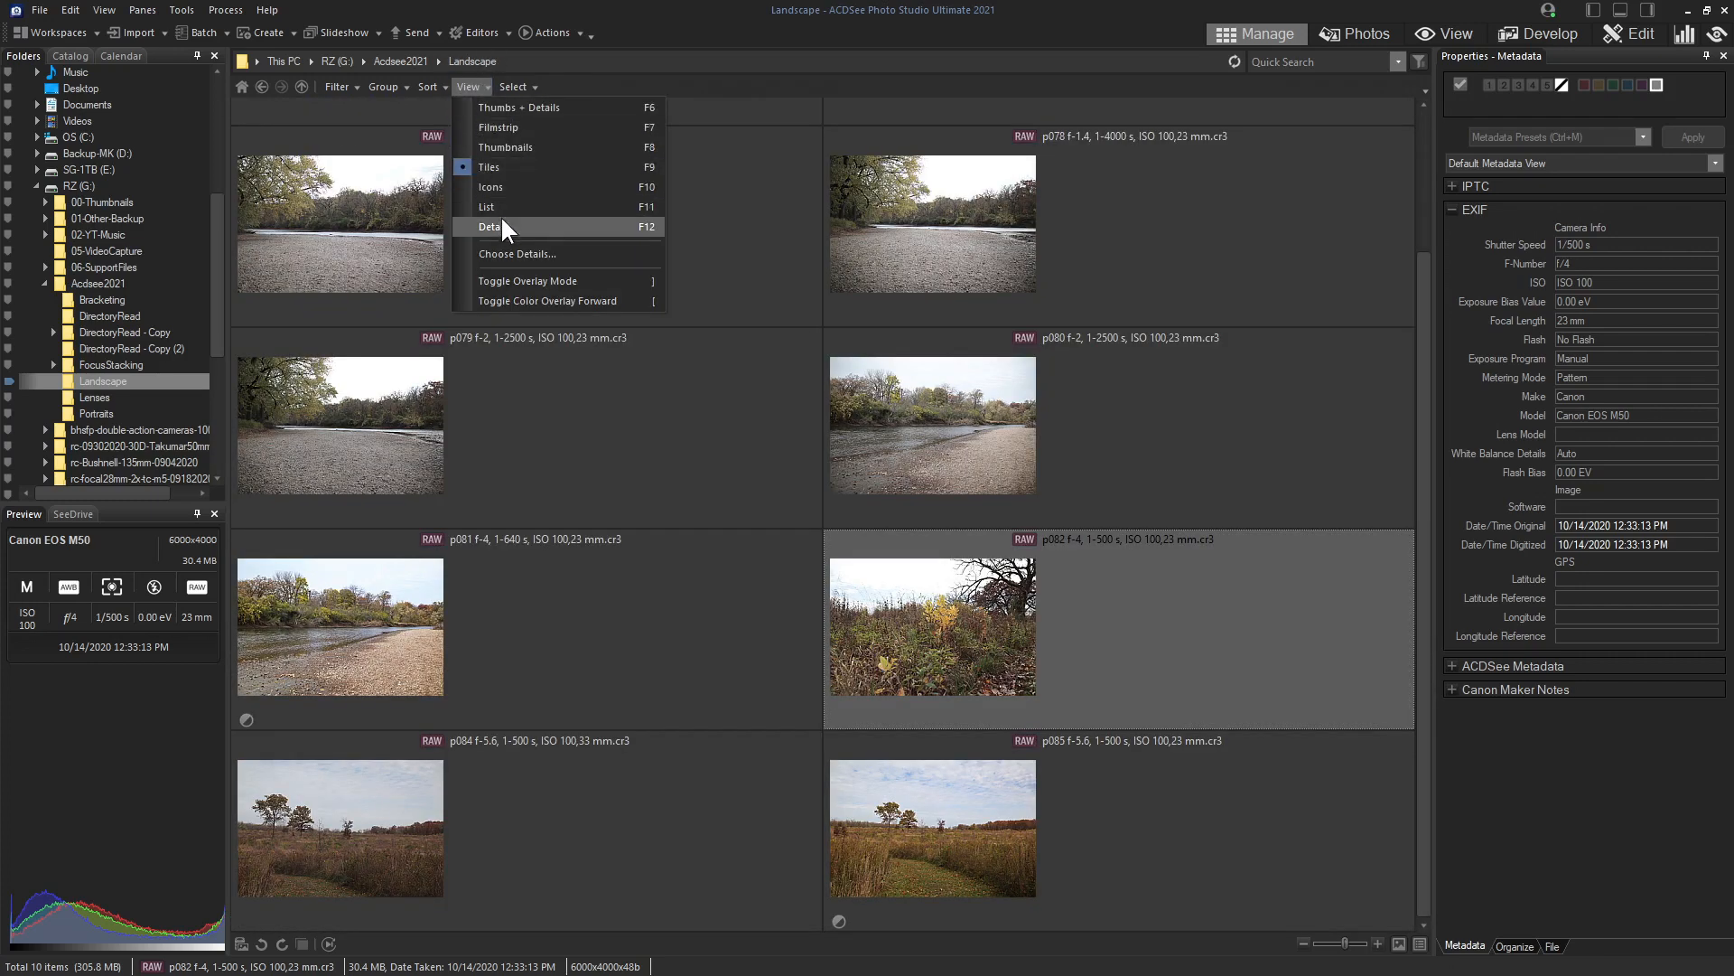
{"action": "left_click", "coordinate": [500, 215]}
{"action": "left_click", "coordinate": [478, 86]}
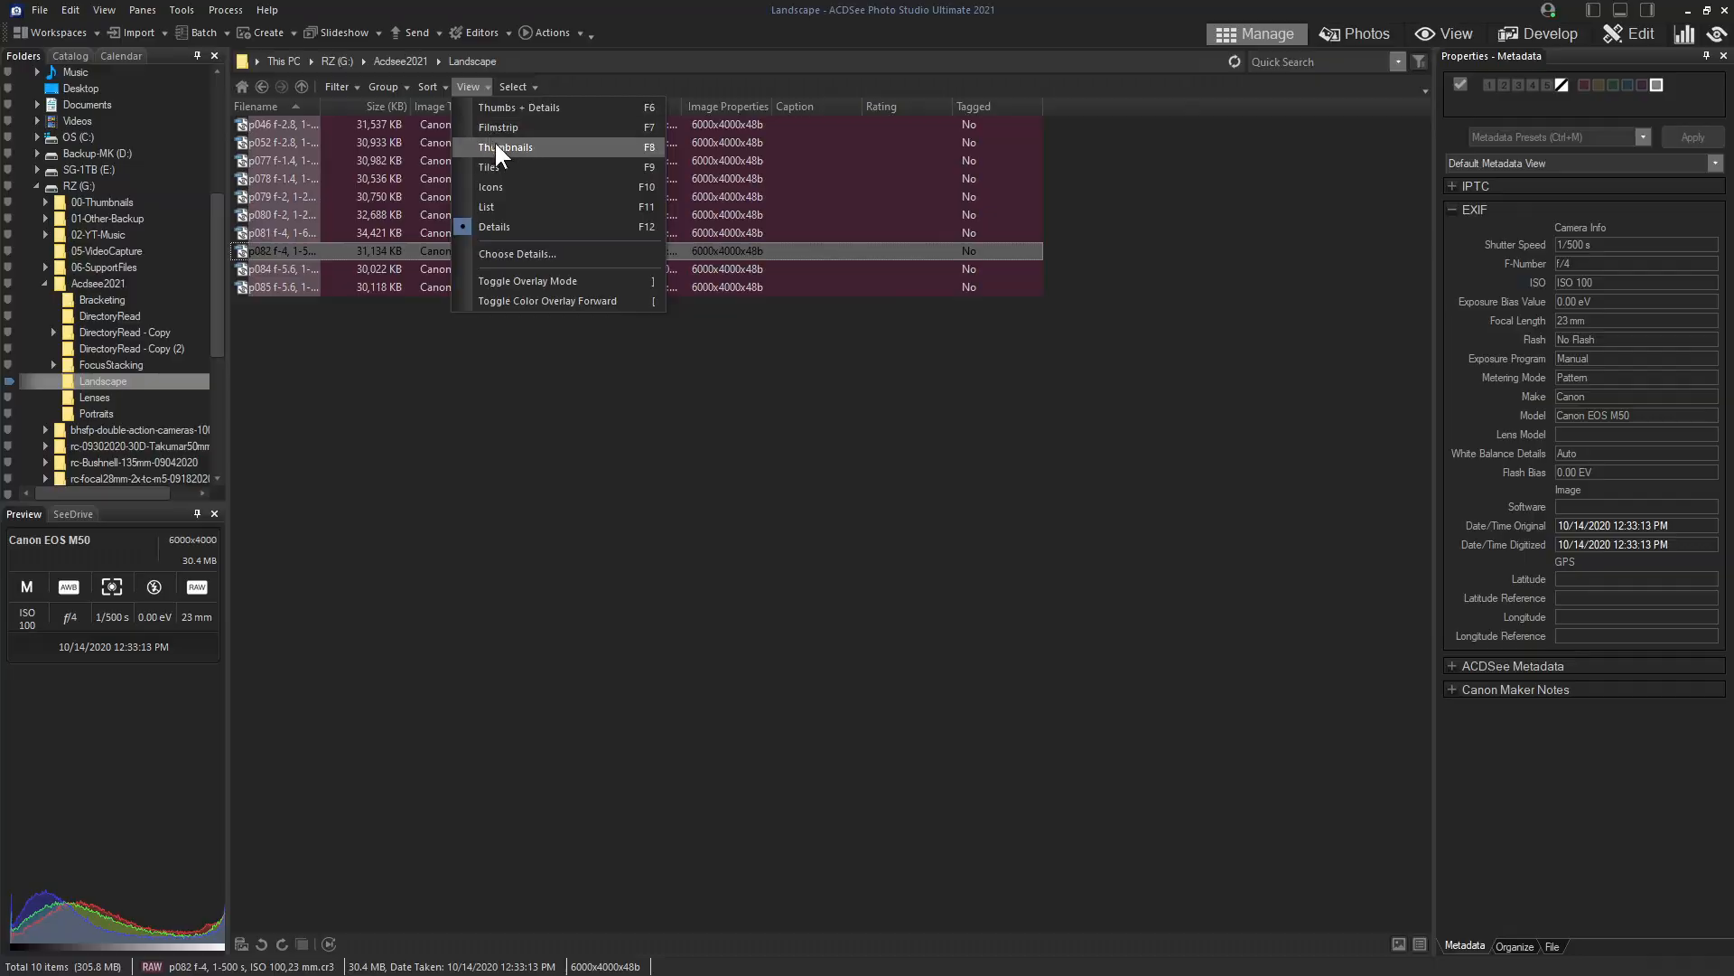
{"action": "left_click", "coordinate": [495, 143]}
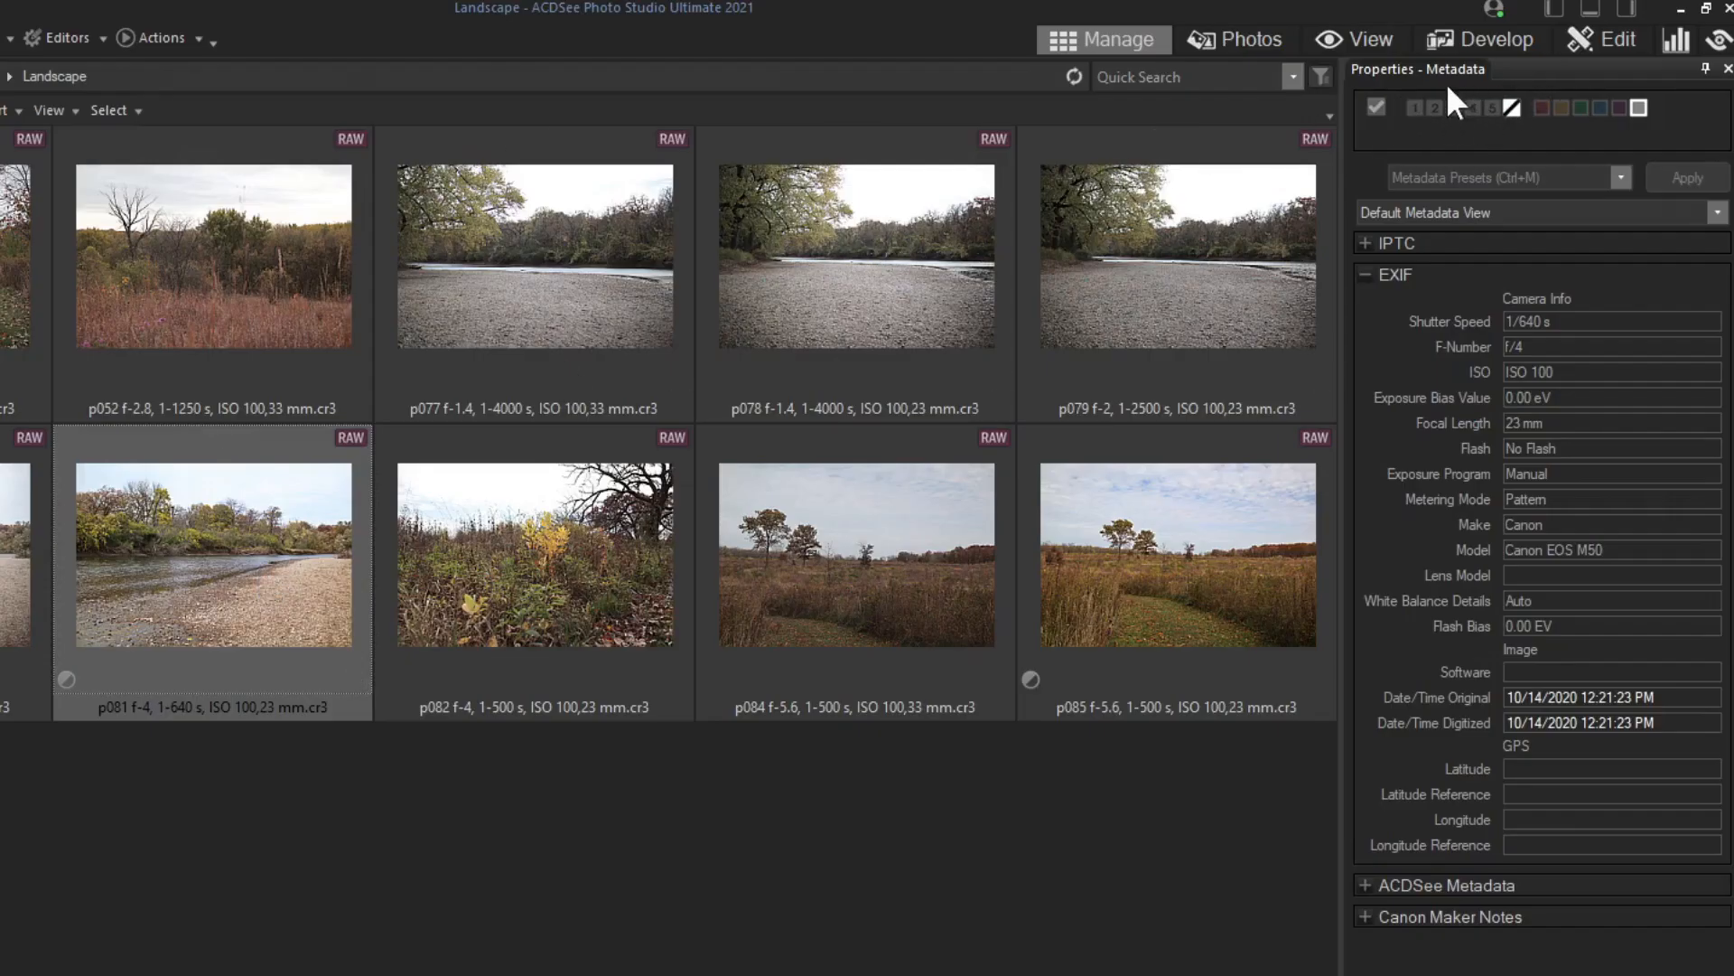
Step: Try a rating of 4 on the river photo p081 and clear it again
{"action": "left_click", "coordinate": [1472, 106]}
{"action": "left_click", "coordinate": [1511, 107]}
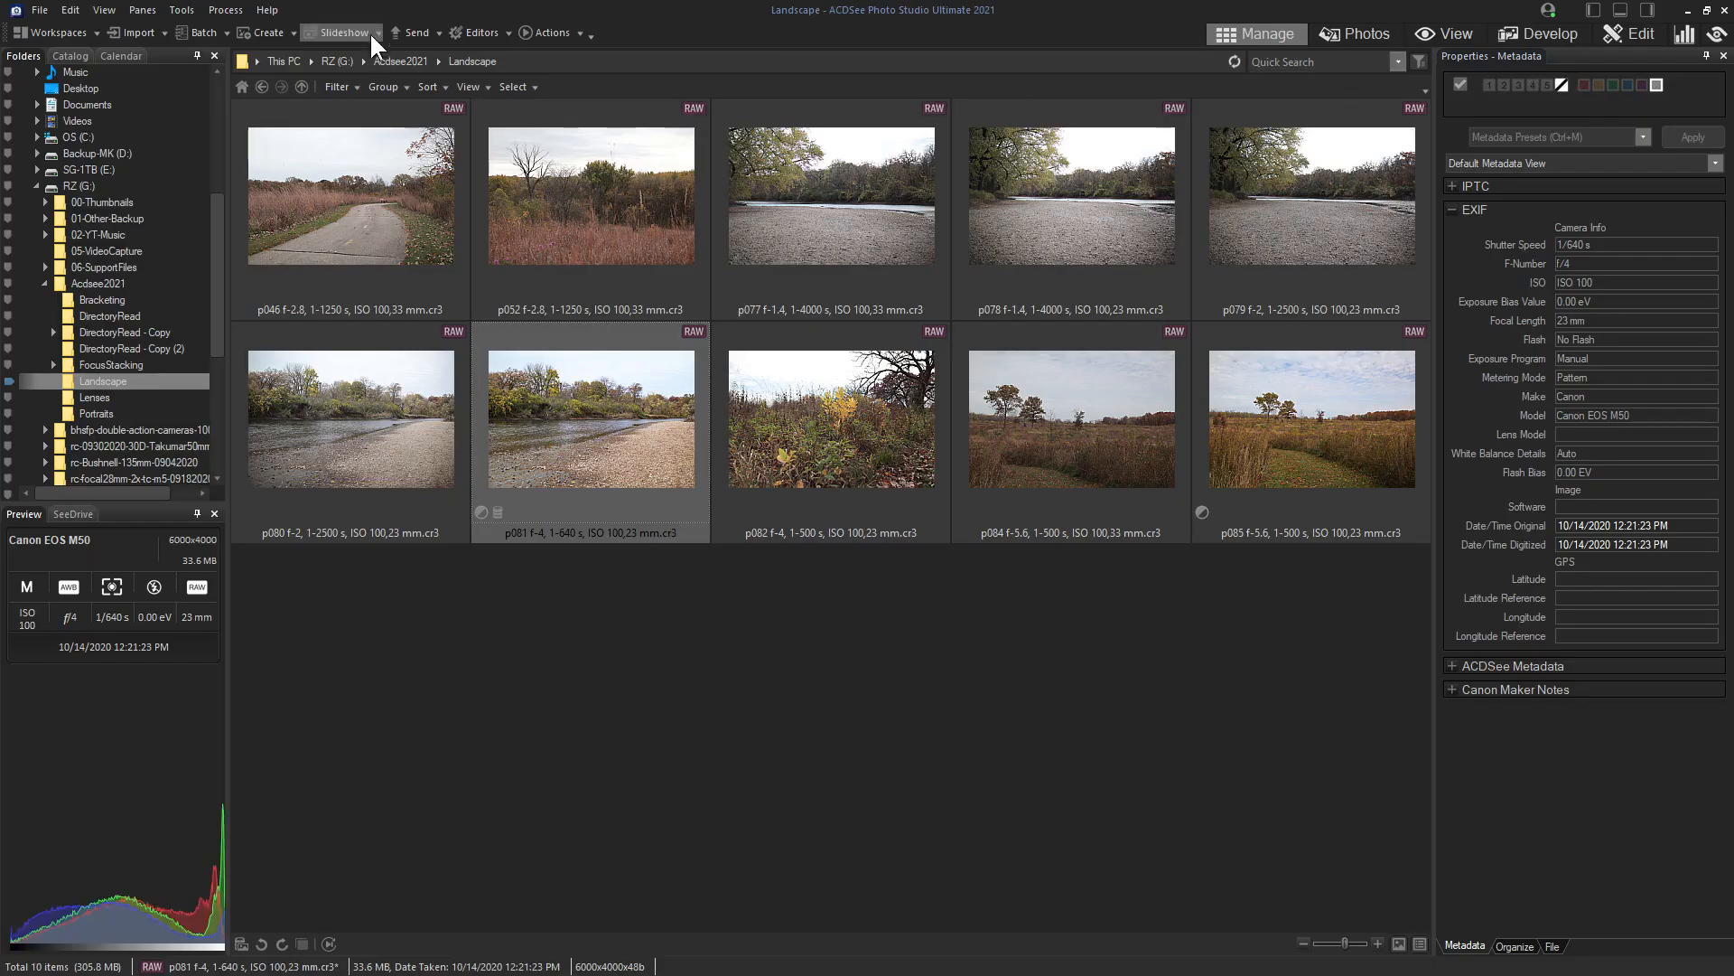
Step: Examine the filter, group and sort options for the Landscape folder and try grouping the photos by camera
{"action": "left_click", "coordinate": [355, 87]}
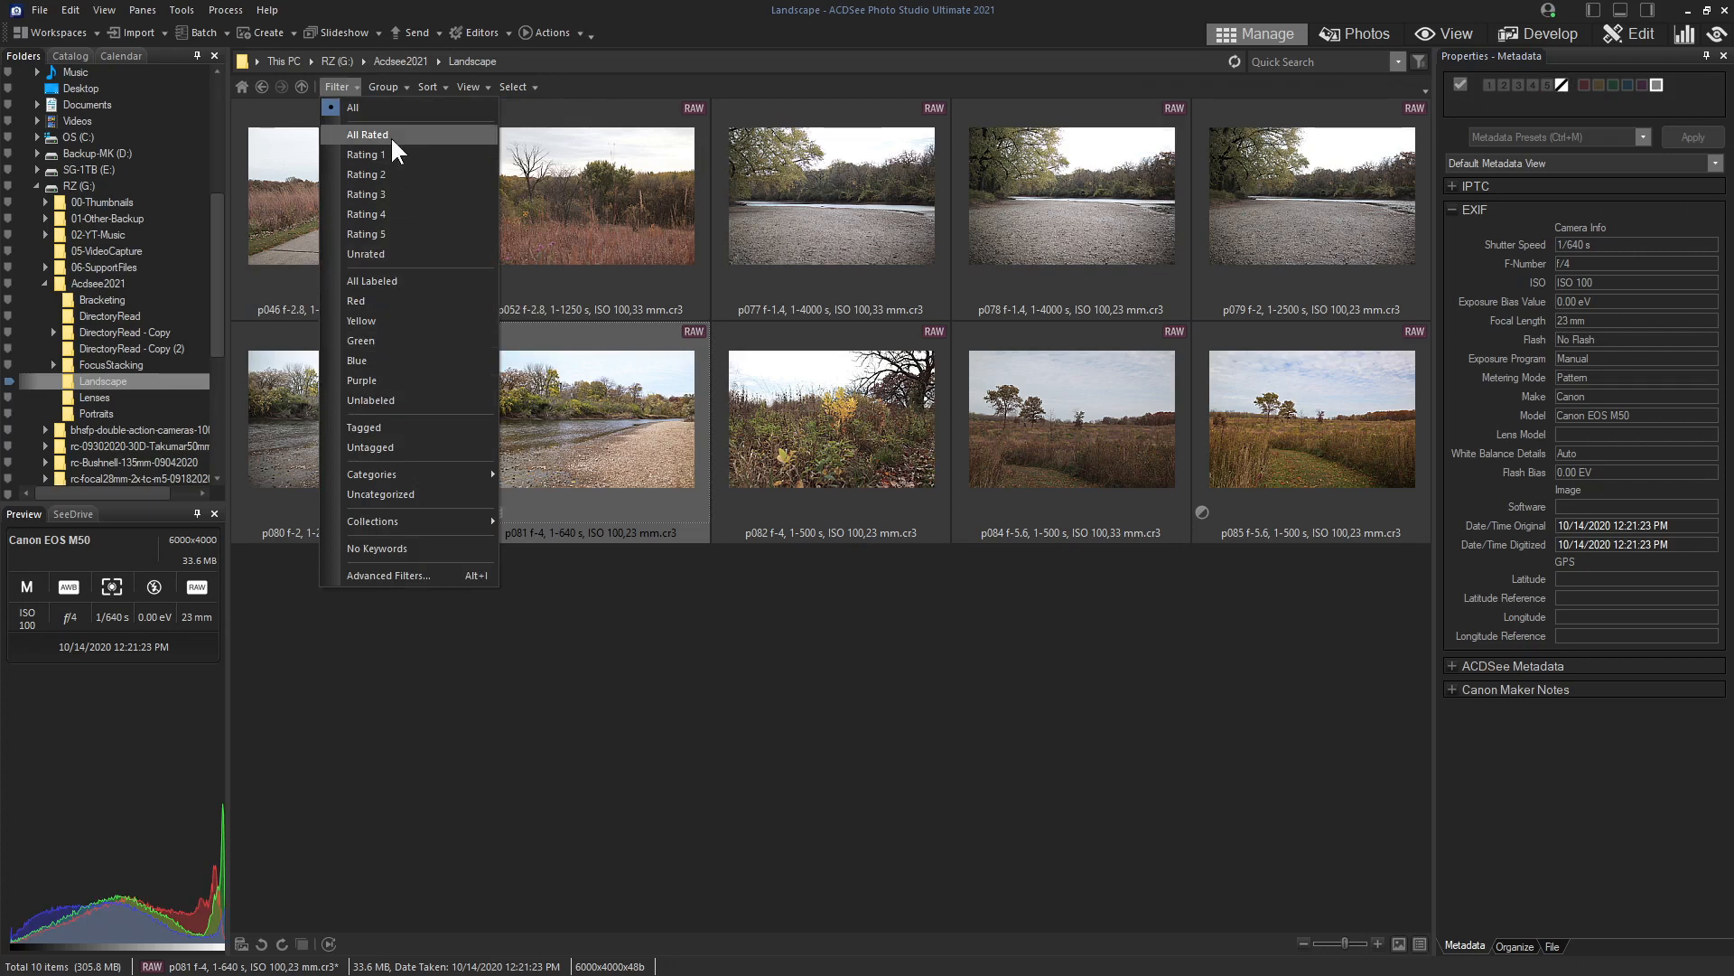
{"action": "left_click", "coordinate": [389, 85]}
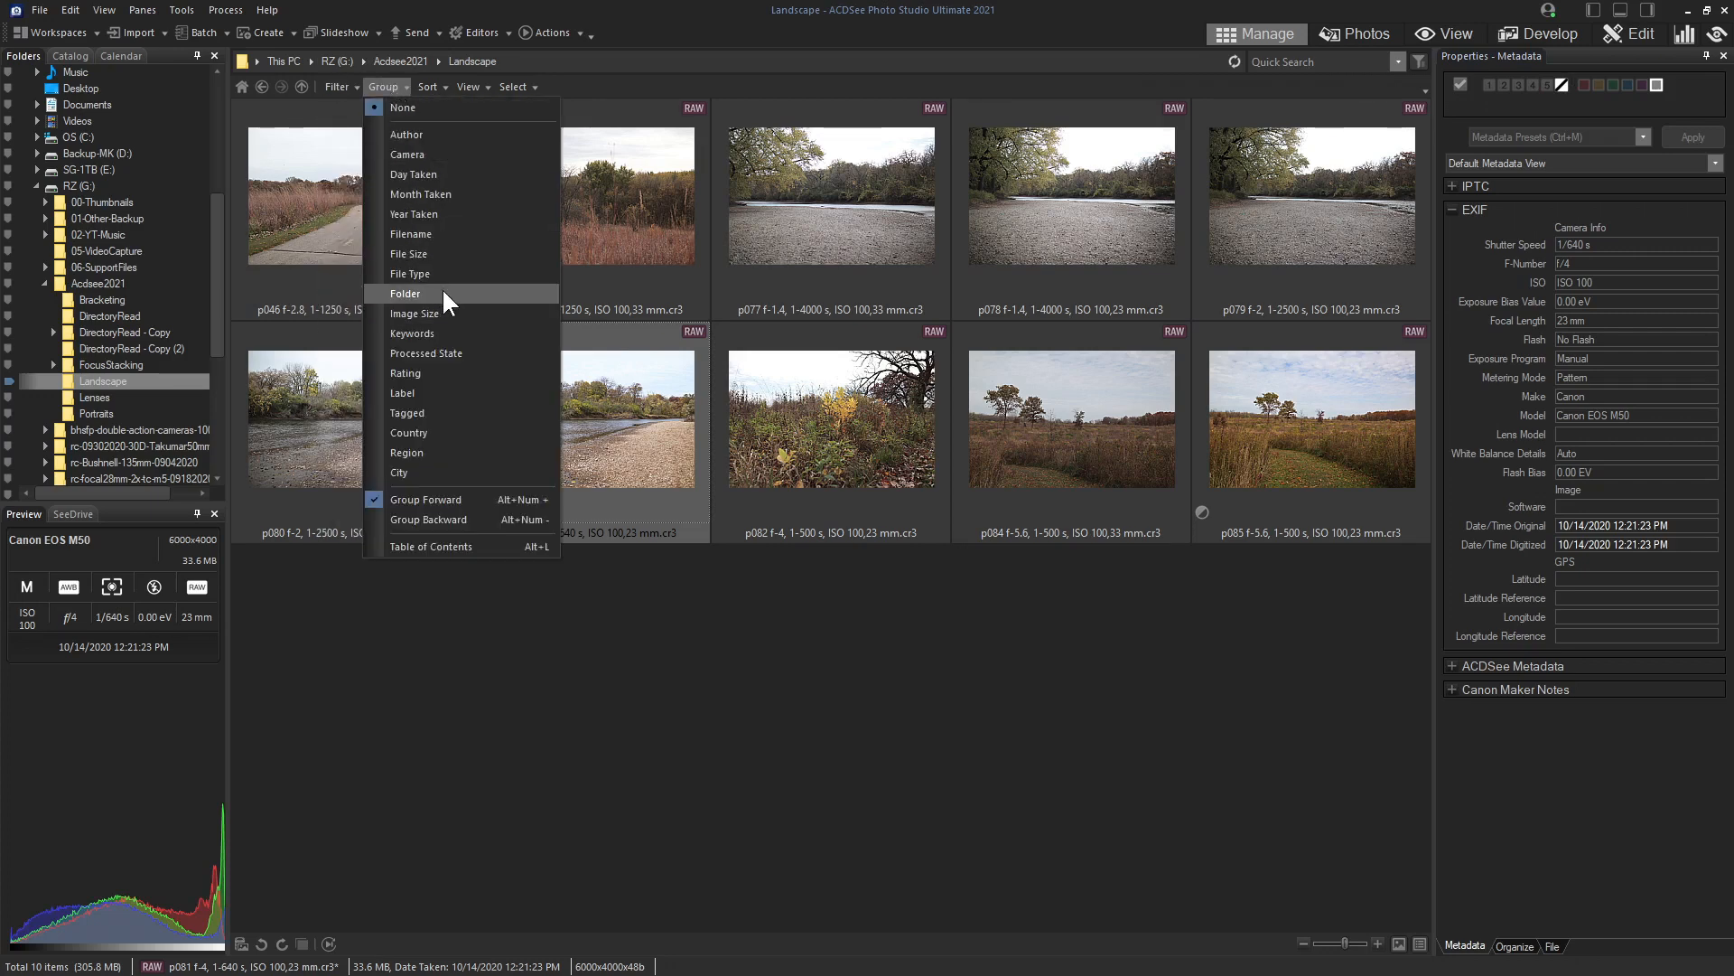
{"action": "left_click", "coordinate": [422, 79]}
{"action": "left_click", "coordinate": [425, 81]}
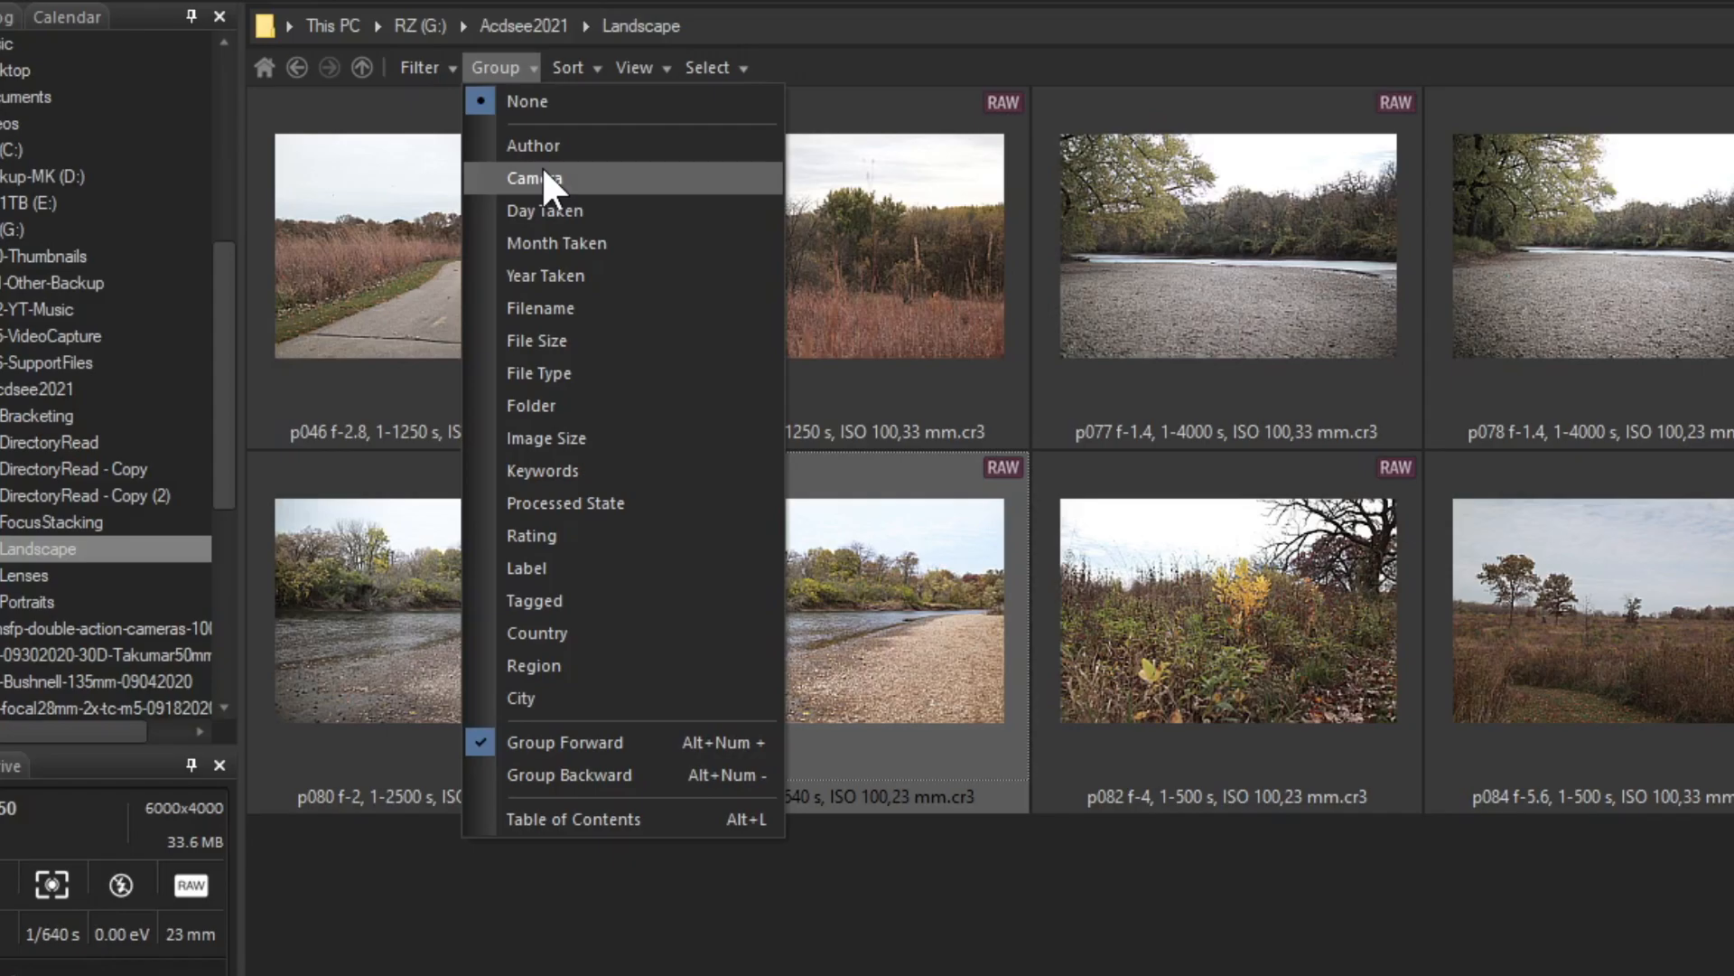
{"action": "left_click", "coordinate": [544, 172]}
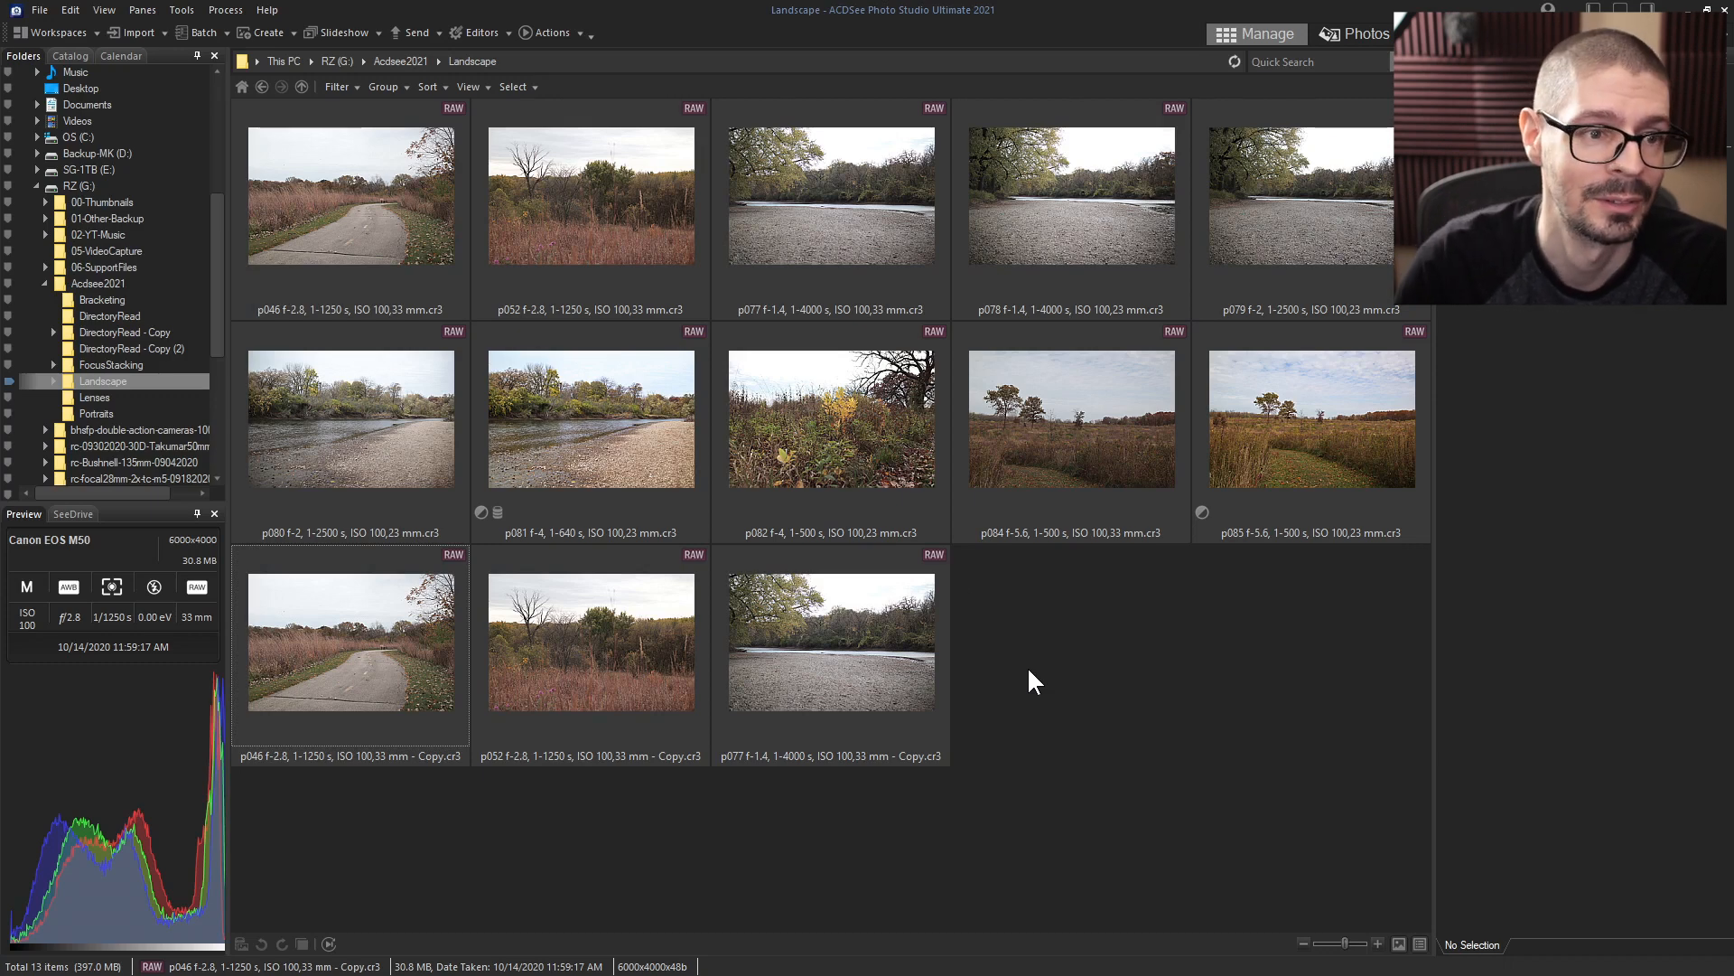
Step: Search the G:\Acdsee2021\Landscape folder for exact duplicate images with the Duplicate Finder
{"action": "left_click", "coordinate": [182, 11]}
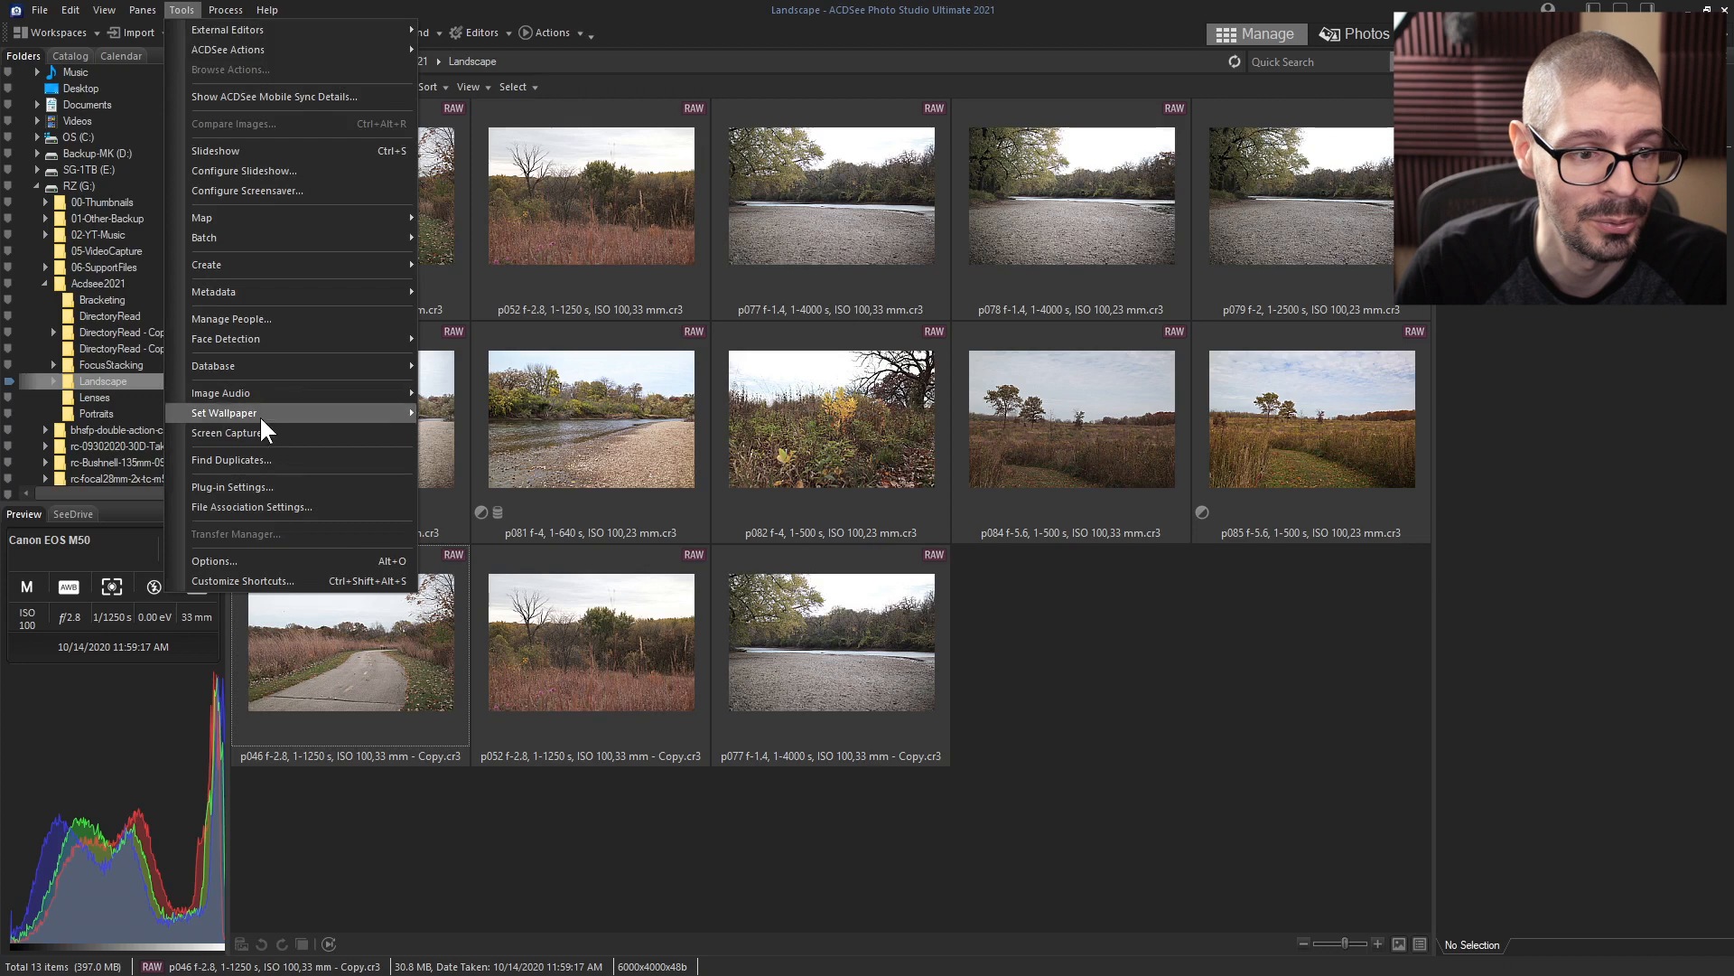
{"action": "left_click", "coordinate": [258, 459]}
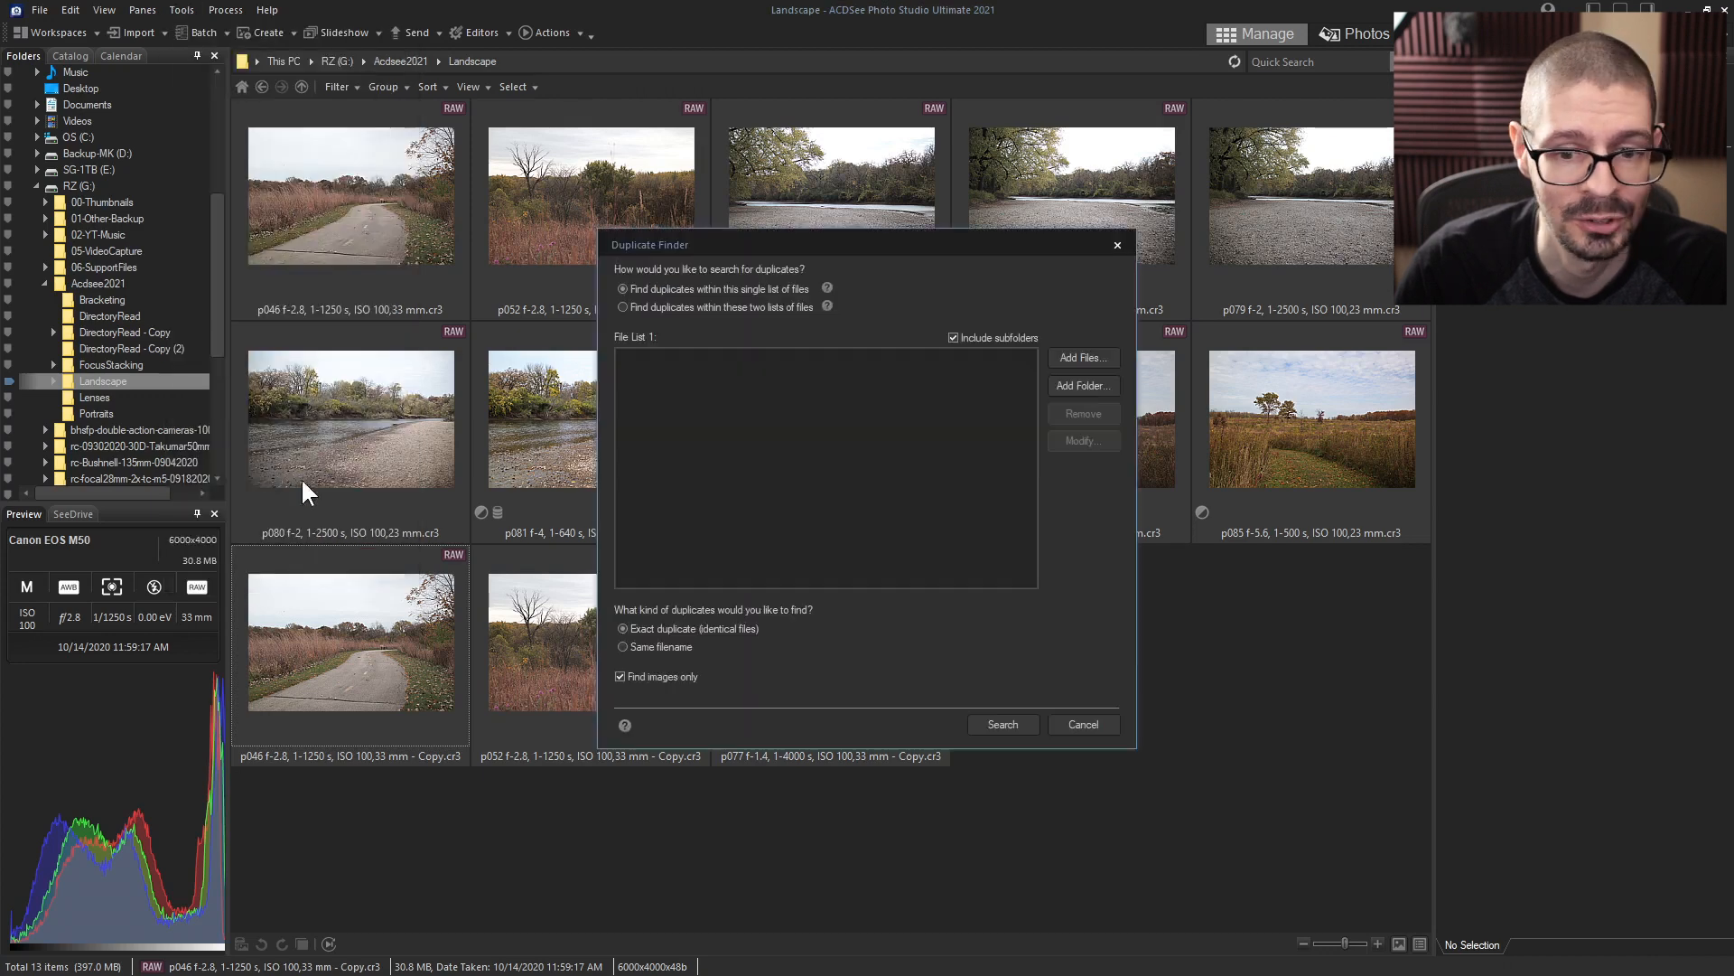
{"action": "left_click", "coordinate": [1087, 384]}
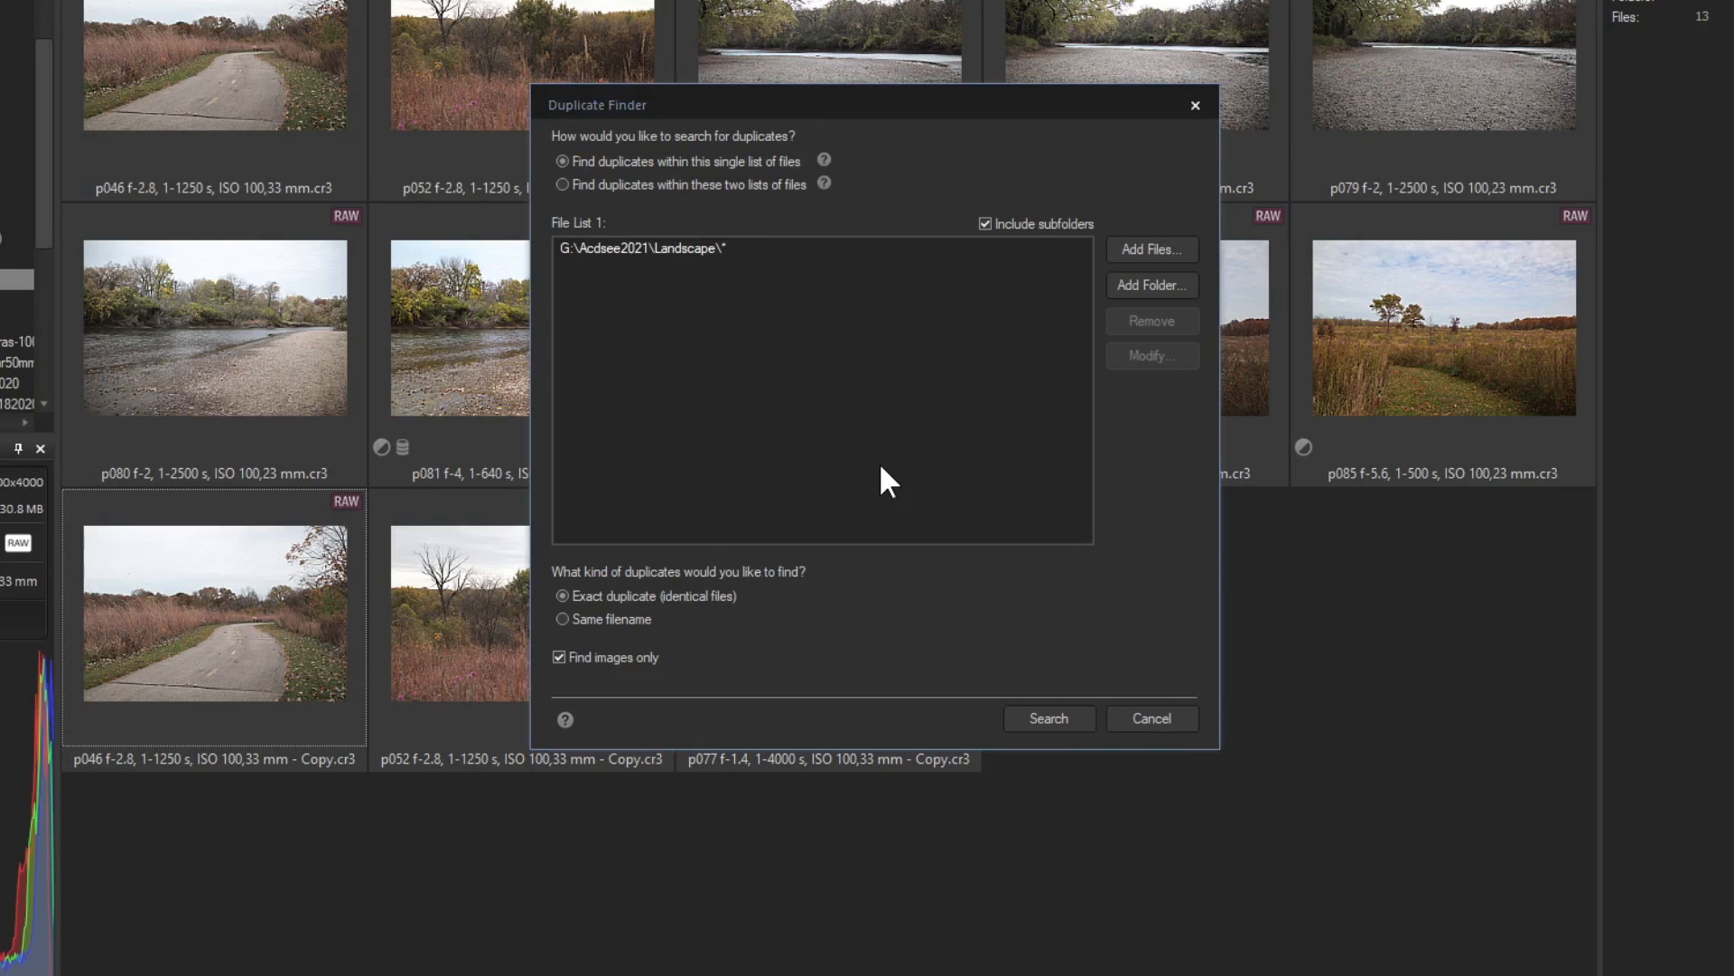
{"action": "left_click", "coordinate": [1038, 710]}
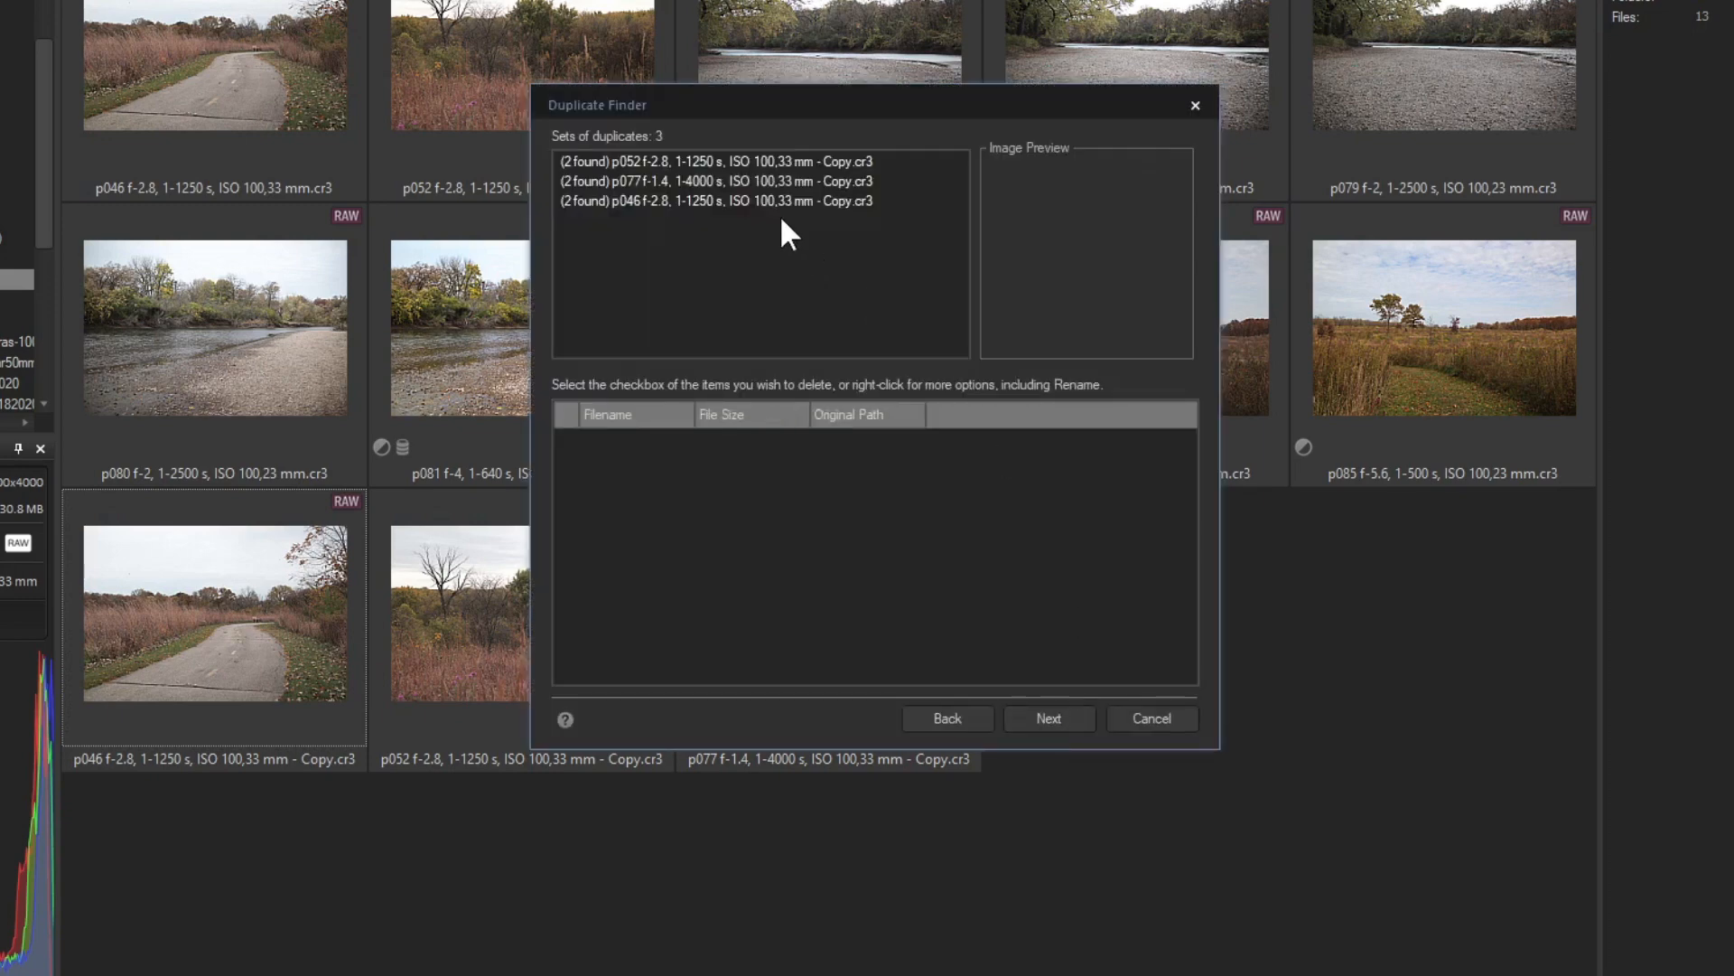
Step: Preview the duplicate sets of photos p052 and p077 in the Duplicate Finder
{"action": "left_click", "coordinate": [770, 161]}
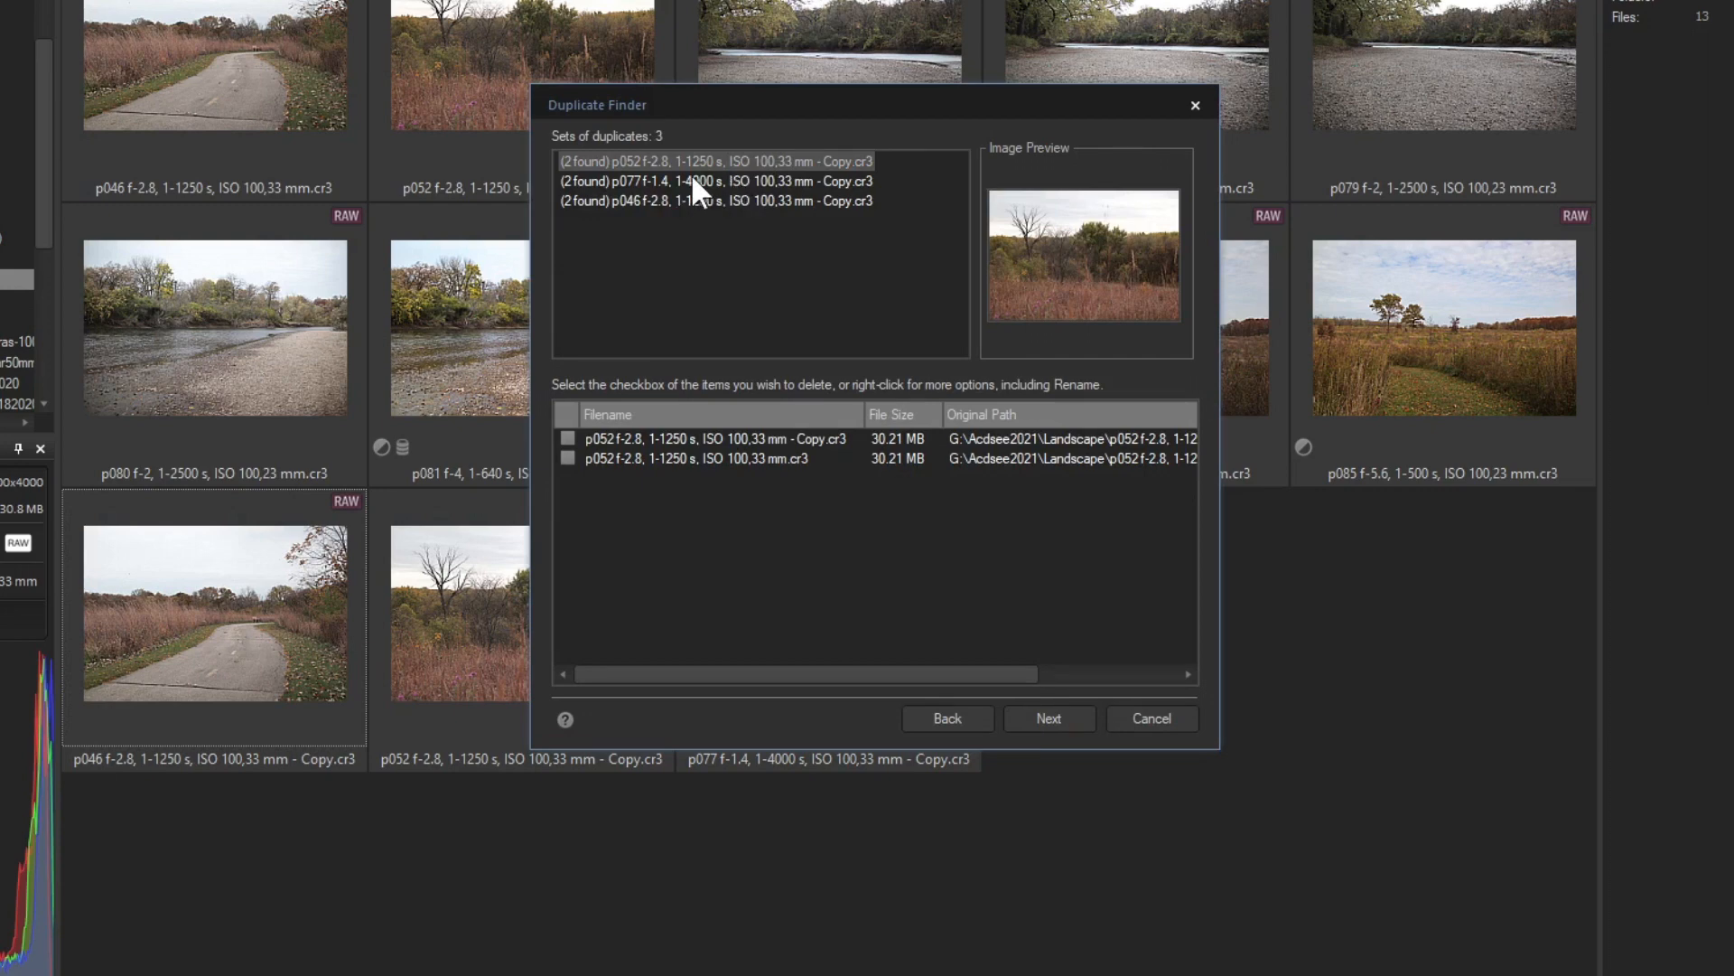
{"action": "left_click", "coordinate": [692, 179]}
{"action": "left_click", "coordinate": [692, 161]}
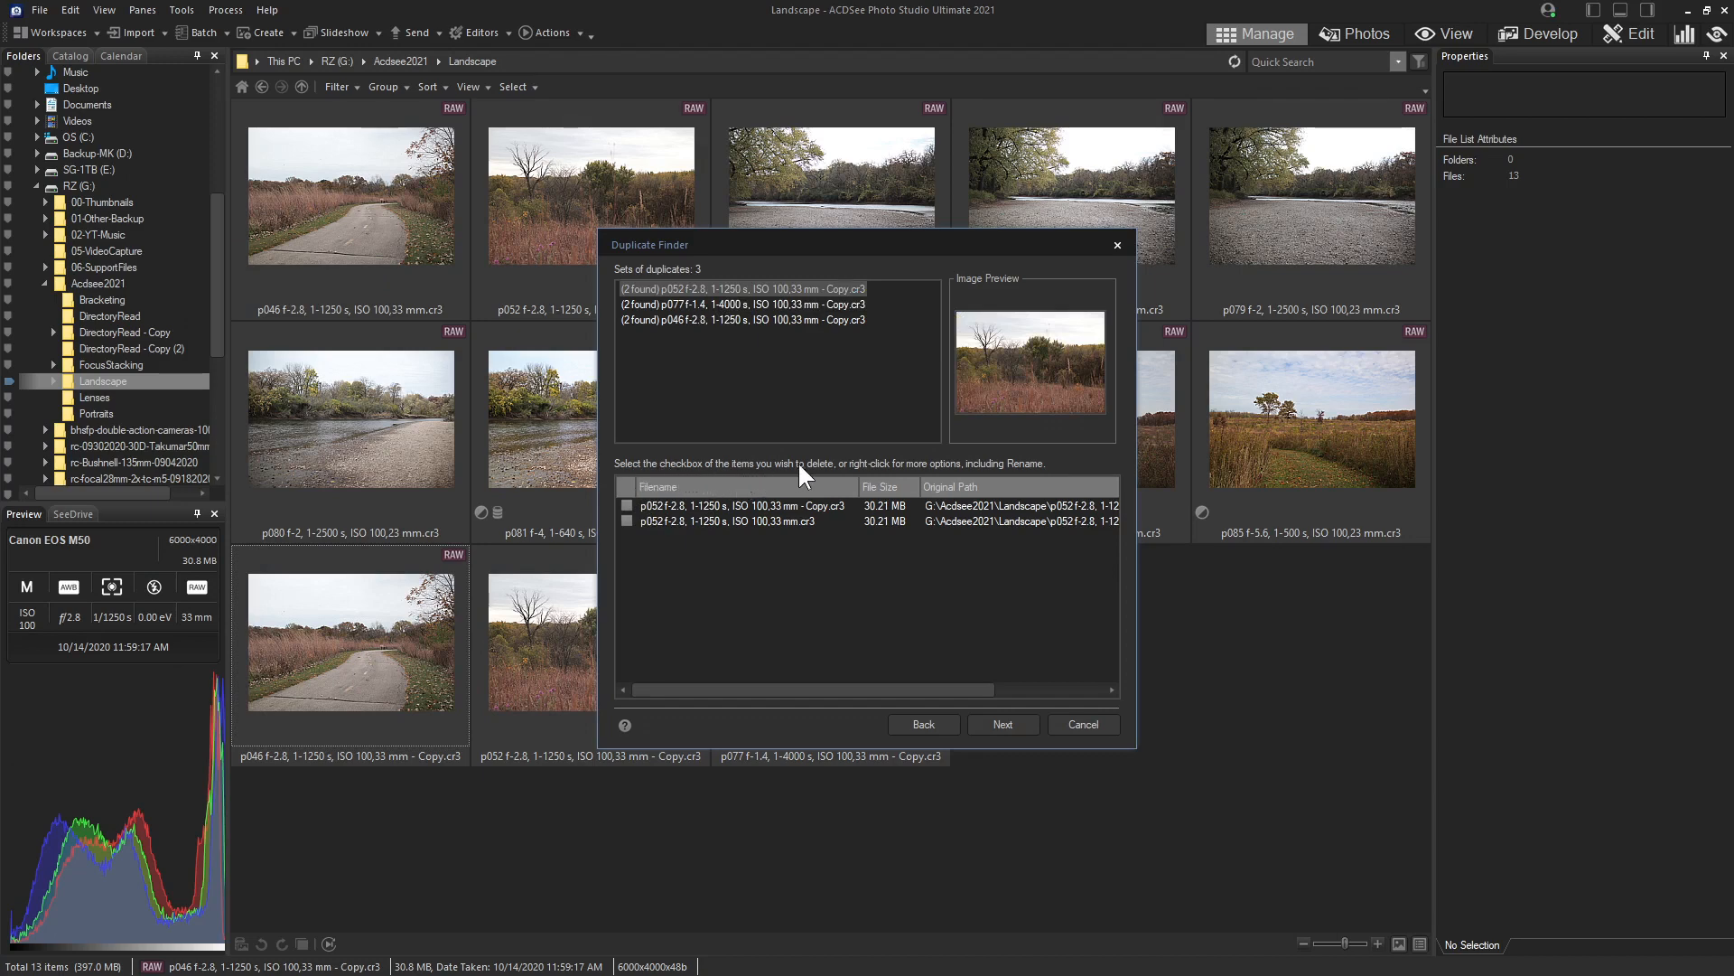
Step: Mark the Copy files of photos p052, p077 and p046 for deletion in the Duplicate Finder and carry out the deletions
{"action": "left_click", "coordinate": [629, 504]}
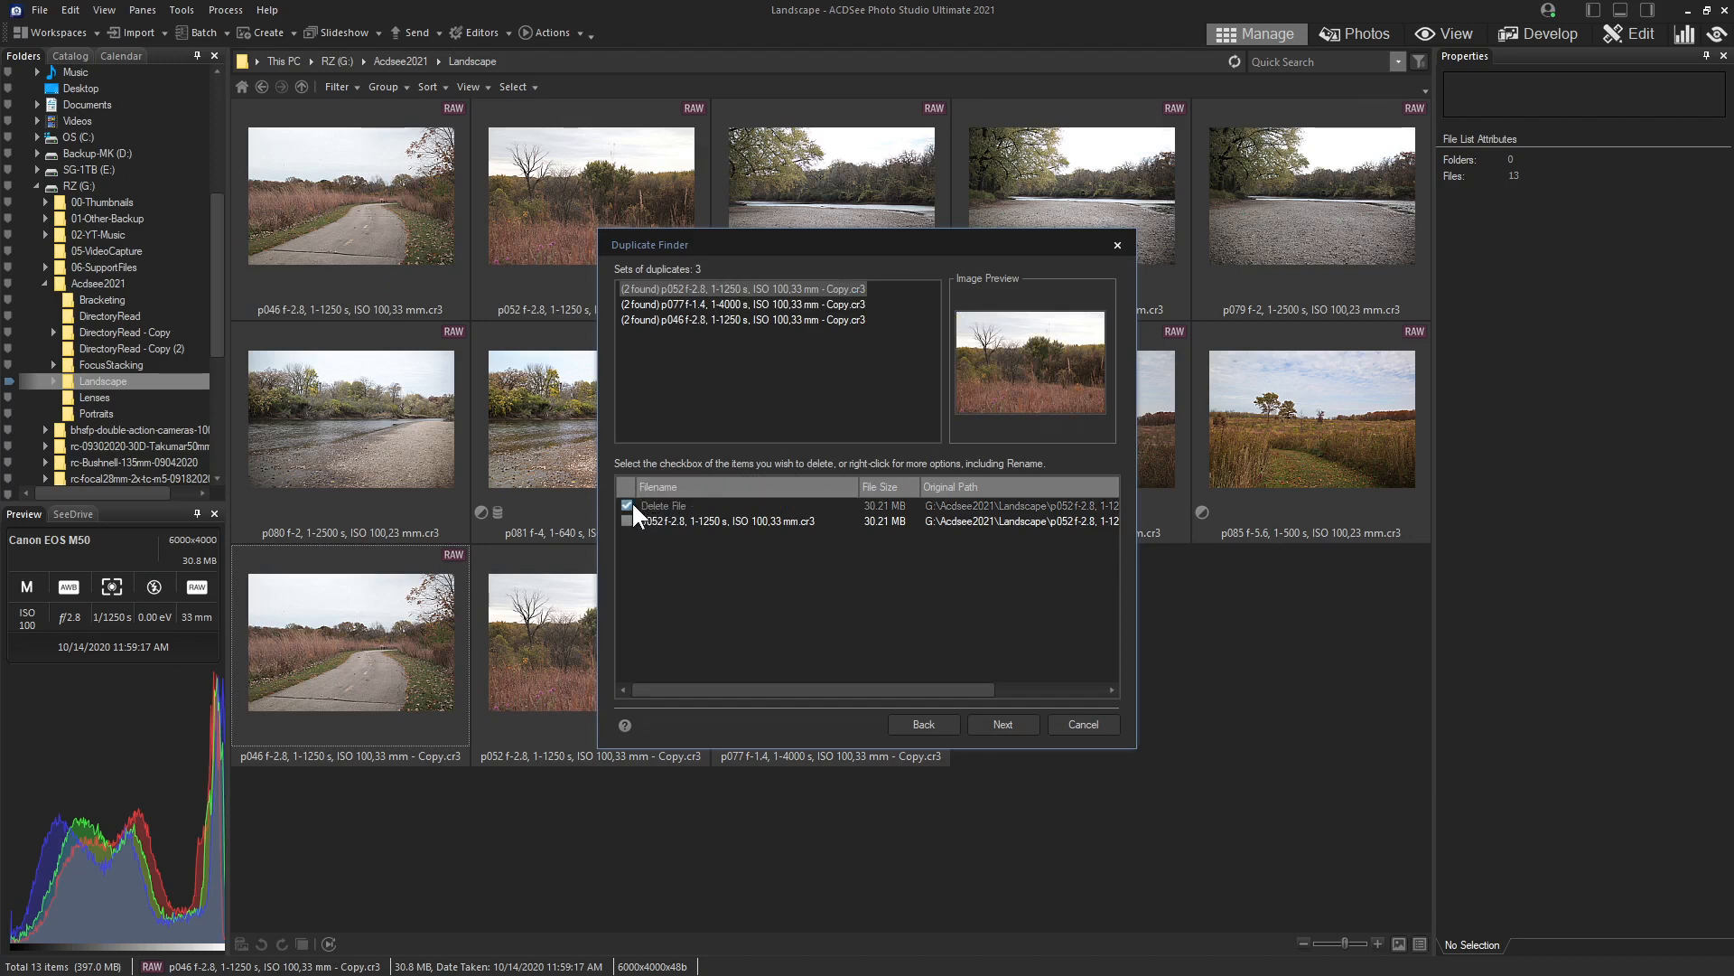
{"action": "left_click", "coordinate": [676, 306]}
{"action": "left_click", "coordinate": [629, 504]}
{"action": "left_click", "coordinate": [658, 320]}
{"action": "left_click", "coordinate": [627, 505]}
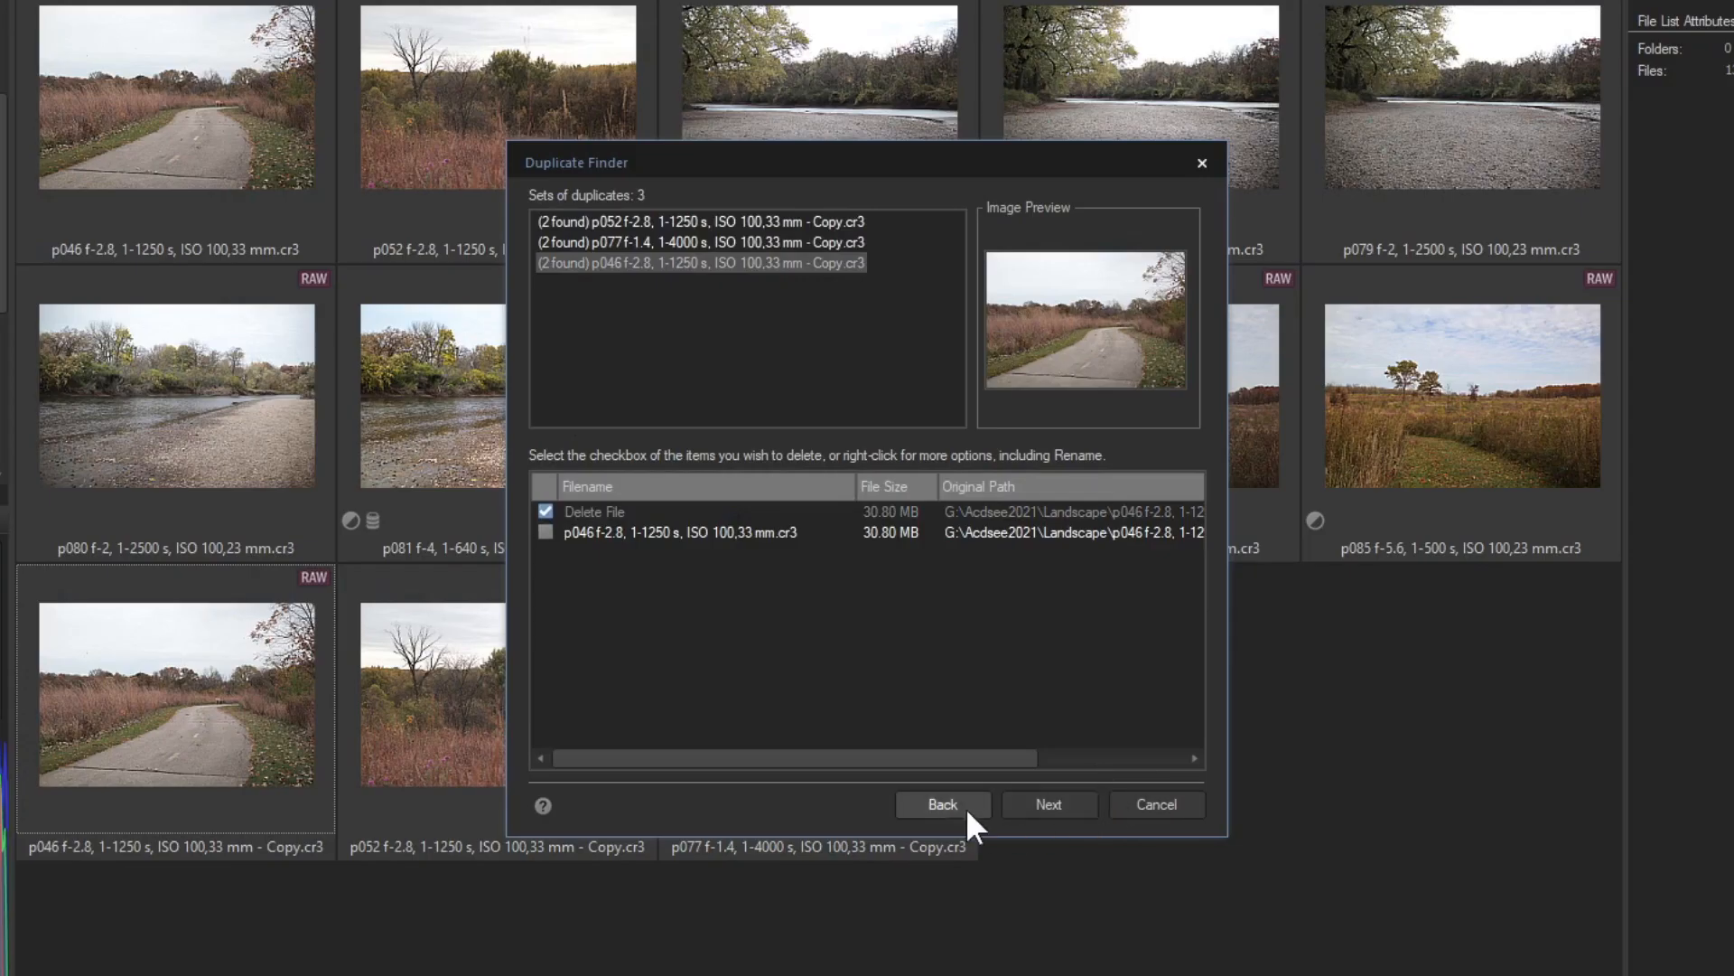
{"action": "left_click", "coordinate": [1048, 804]}
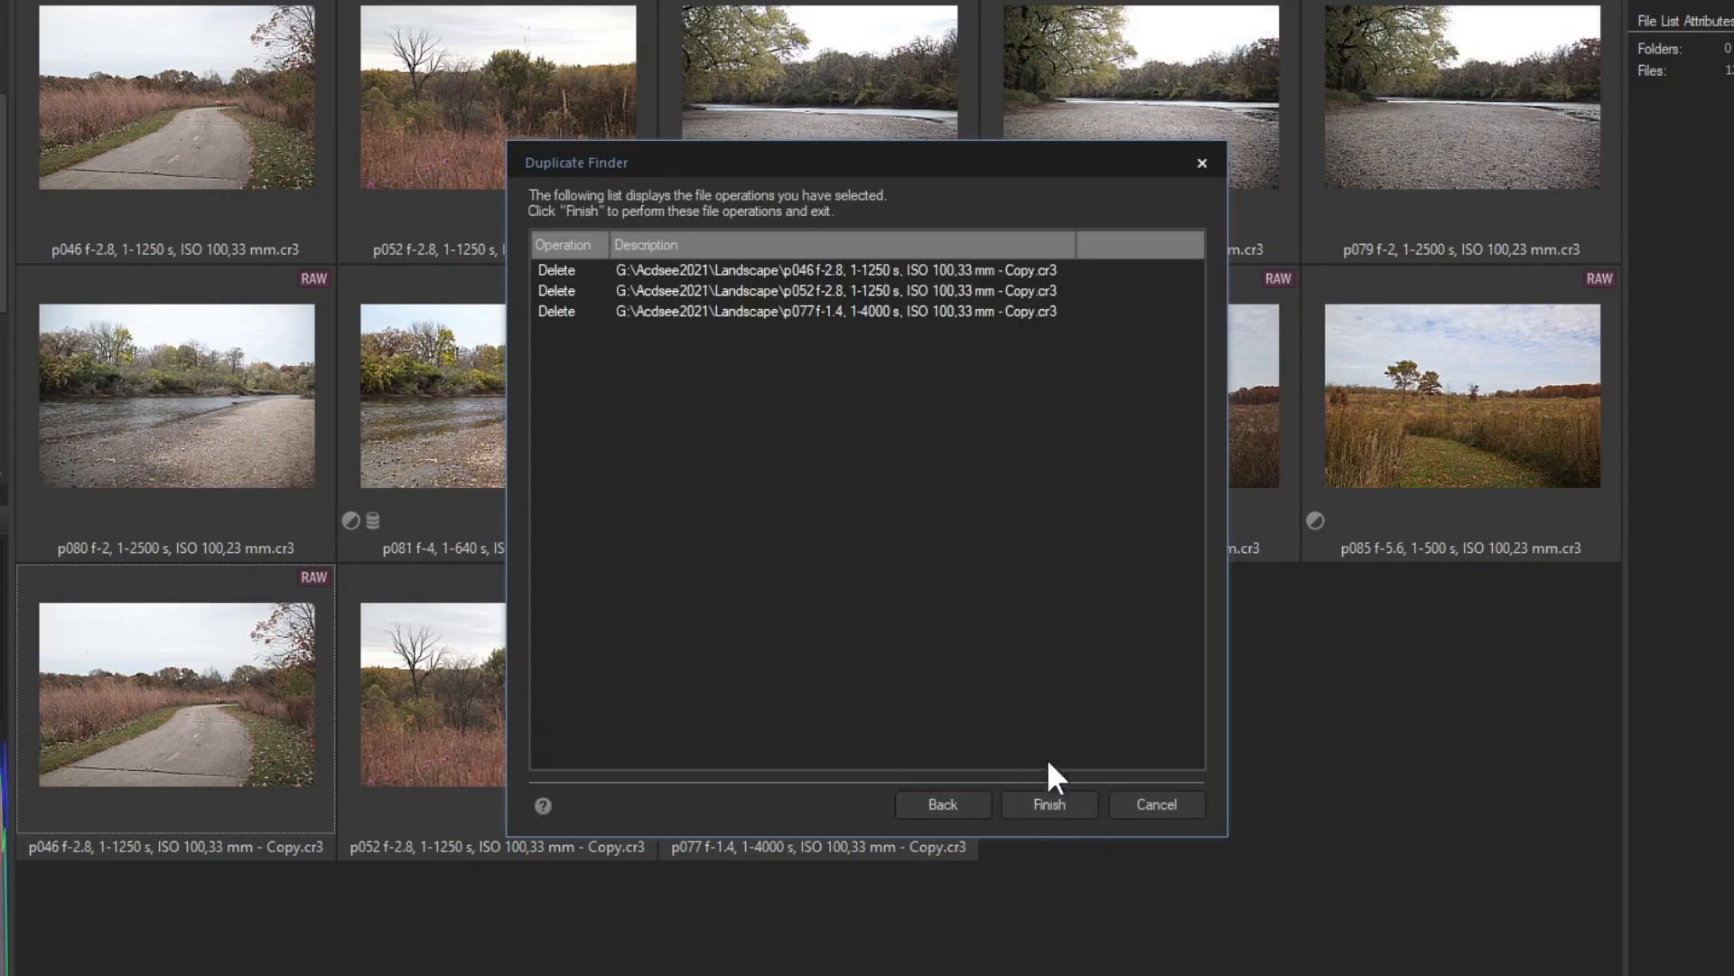
{"action": "left_click", "coordinate": [1052, 802]}
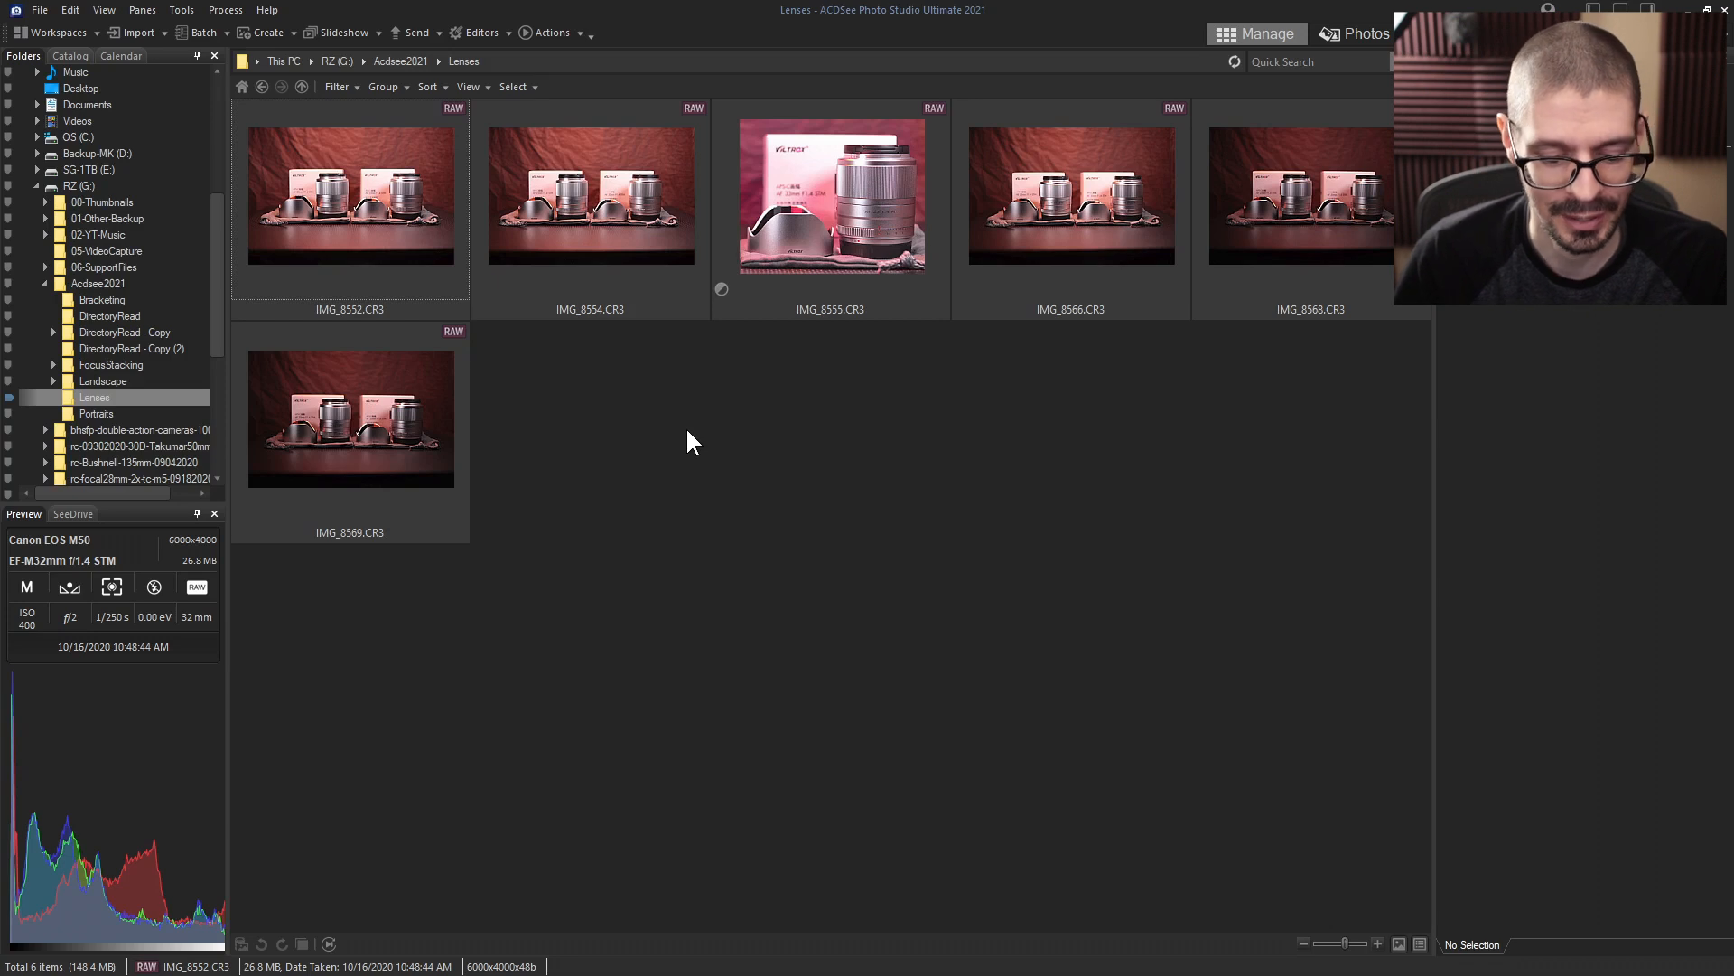
{"action": "left_click", "coordinate": [184, 11]}
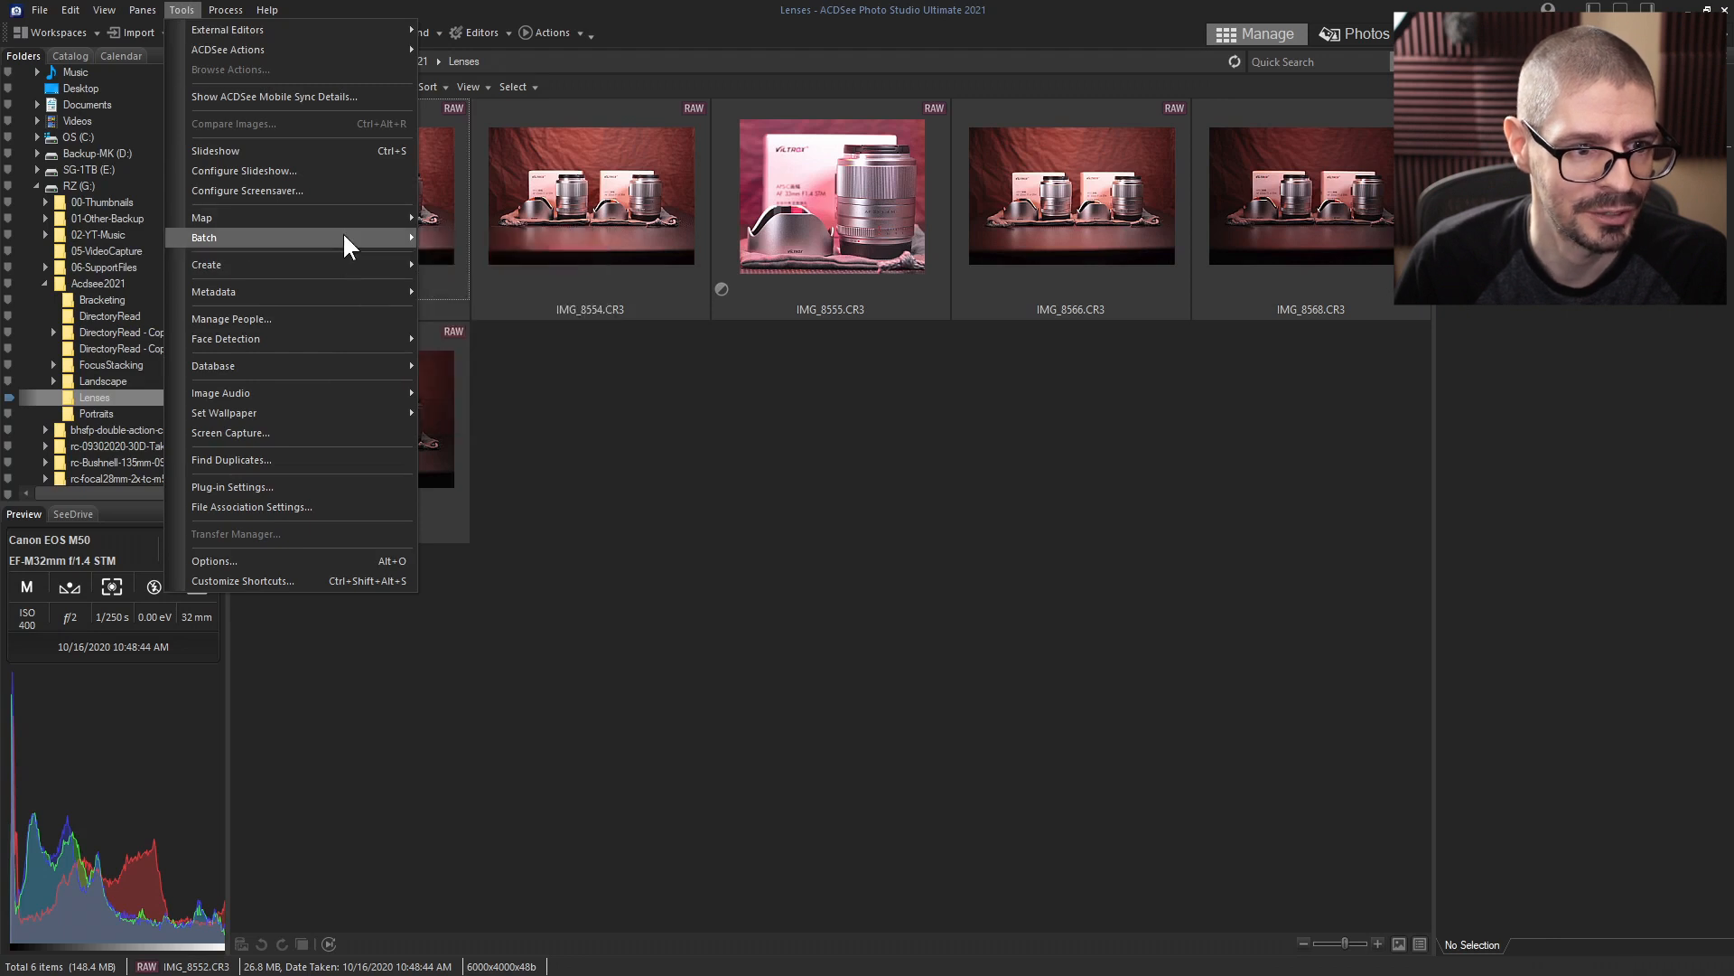
{"action": "mouse_move", "coordinate": [372, 238]}
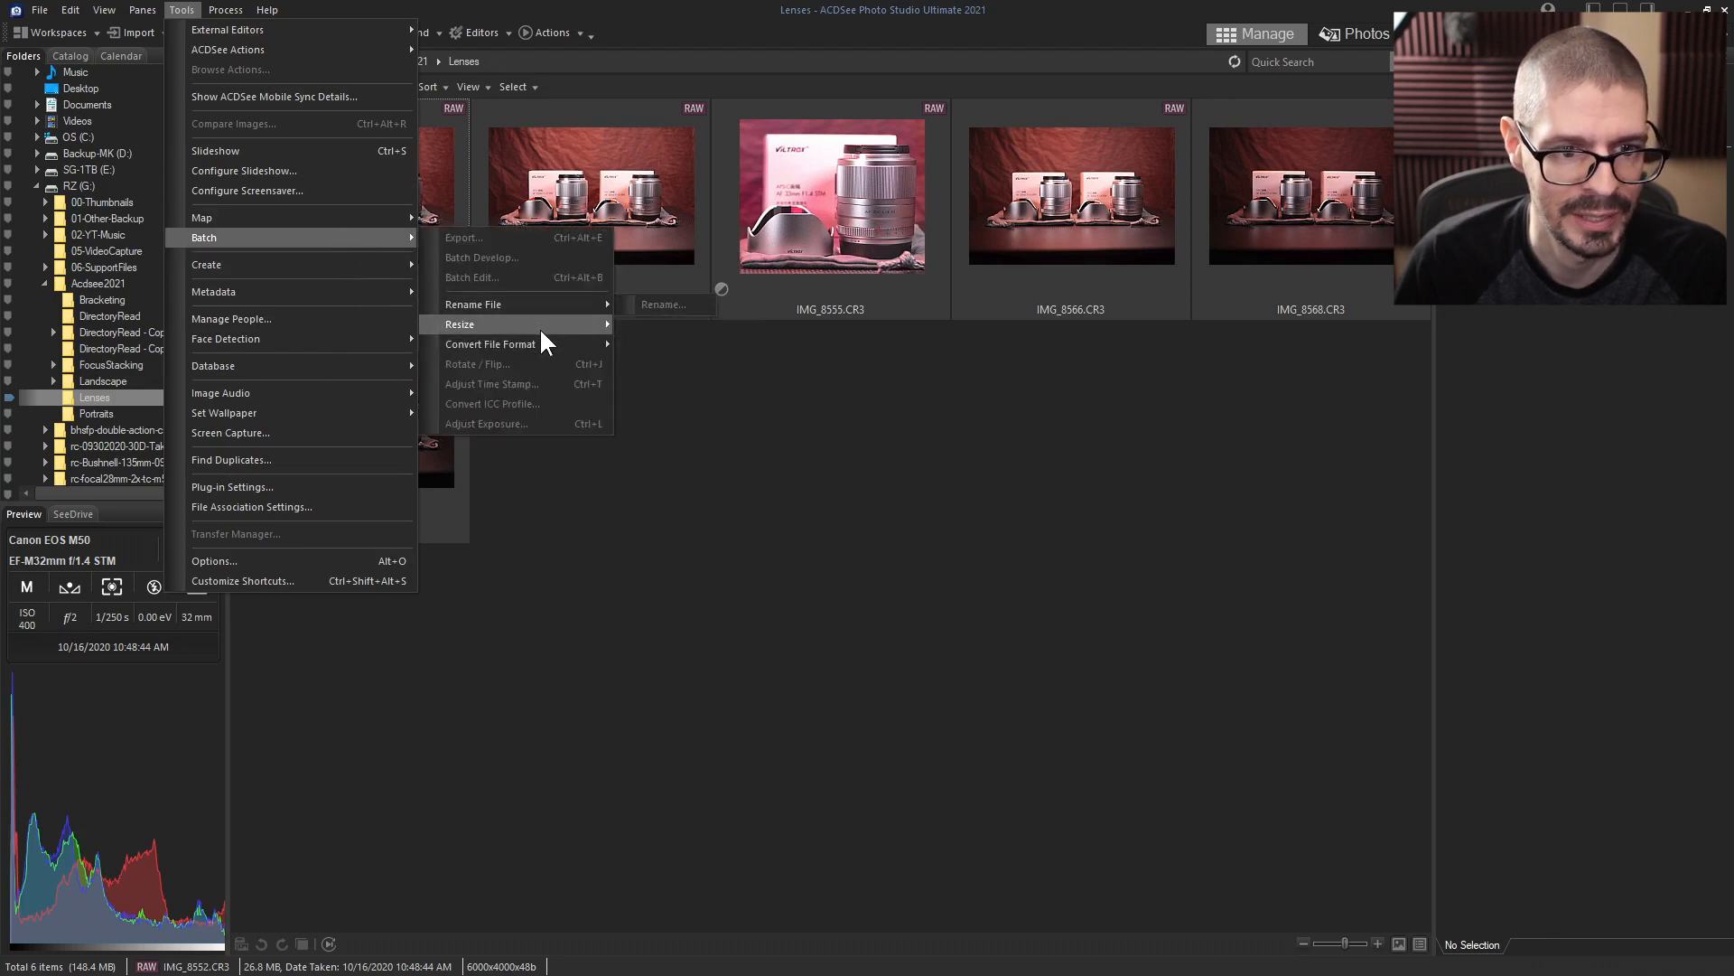
{"action": "mouse_move", "coordinate": [577, 310]}
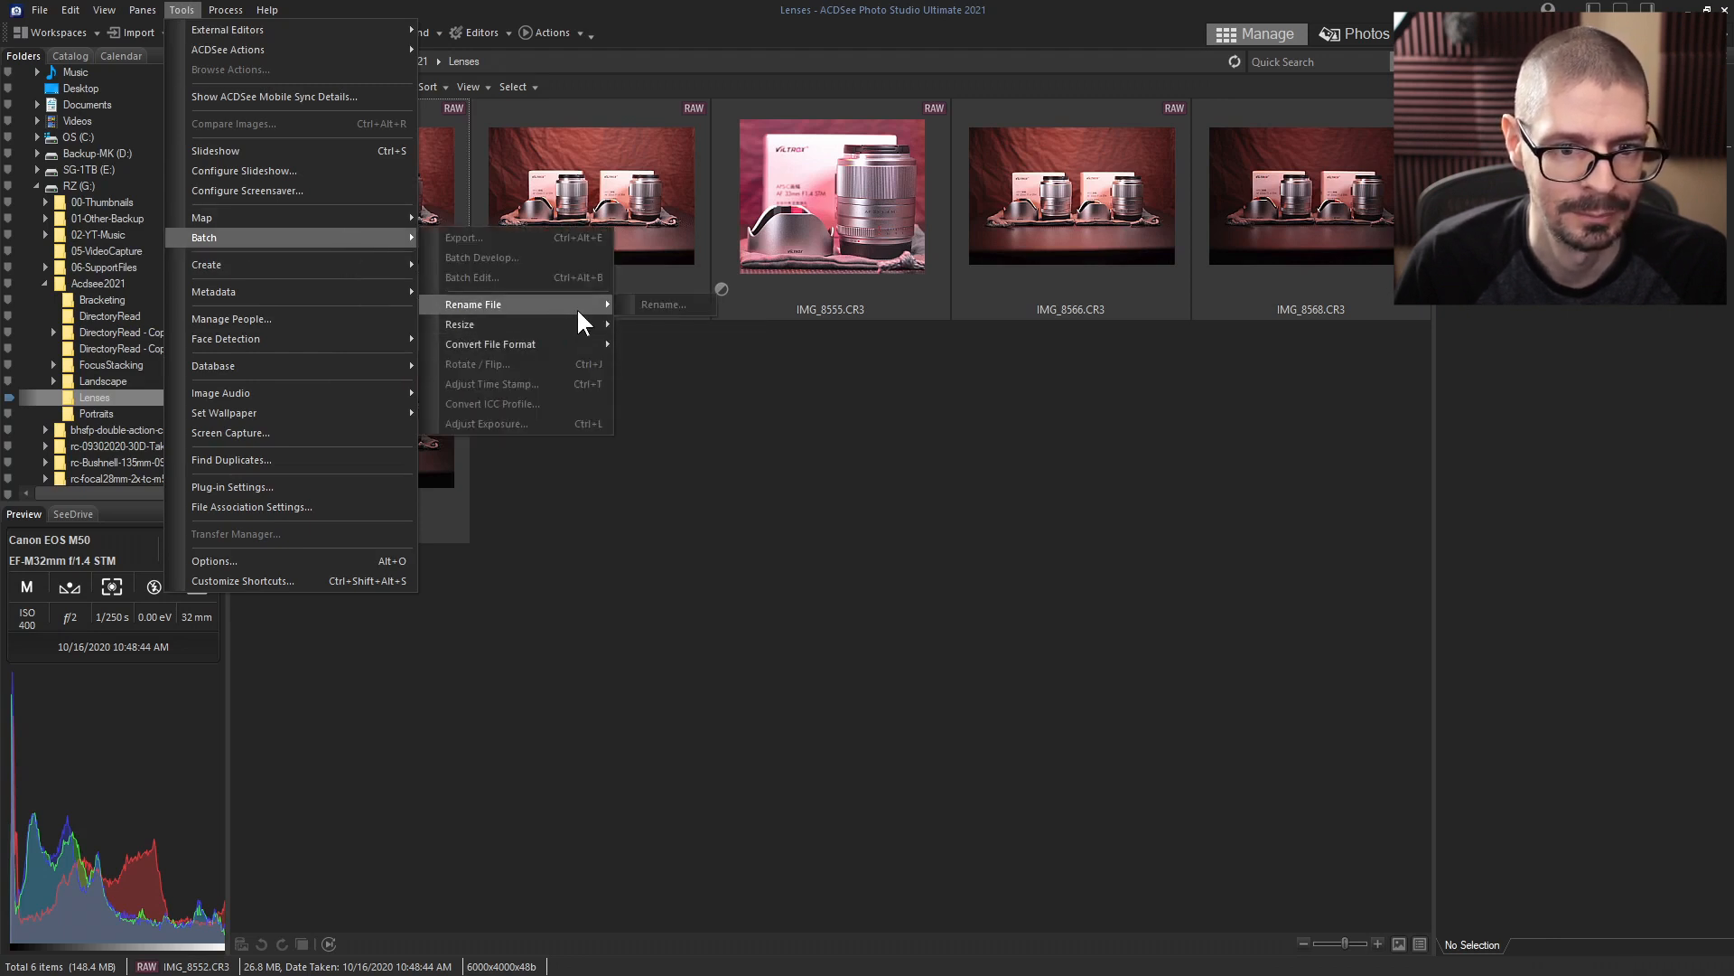
{"action": "left_click", "coordinate": [745, 356]}
Step: Select all the photos in the Lenses folder and open the batch Rename dialog for them
{"action": "left_click", "coordinate": [437, 231]}
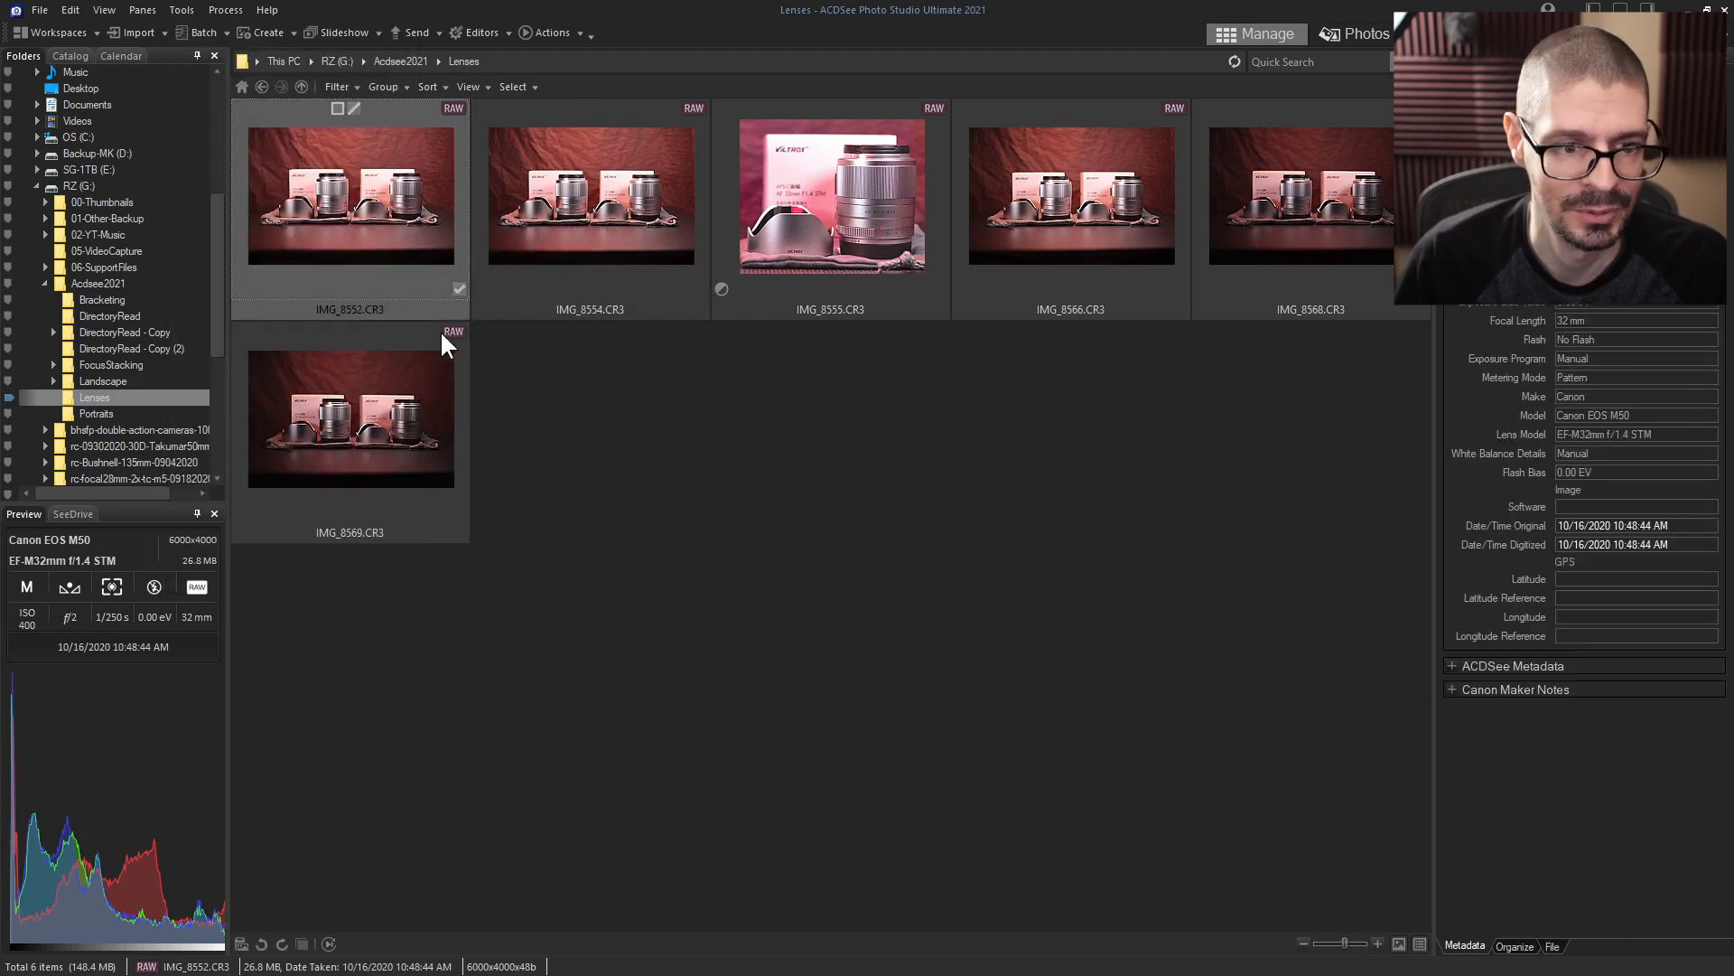
{"action": "key", "text": "ctrl+a"}
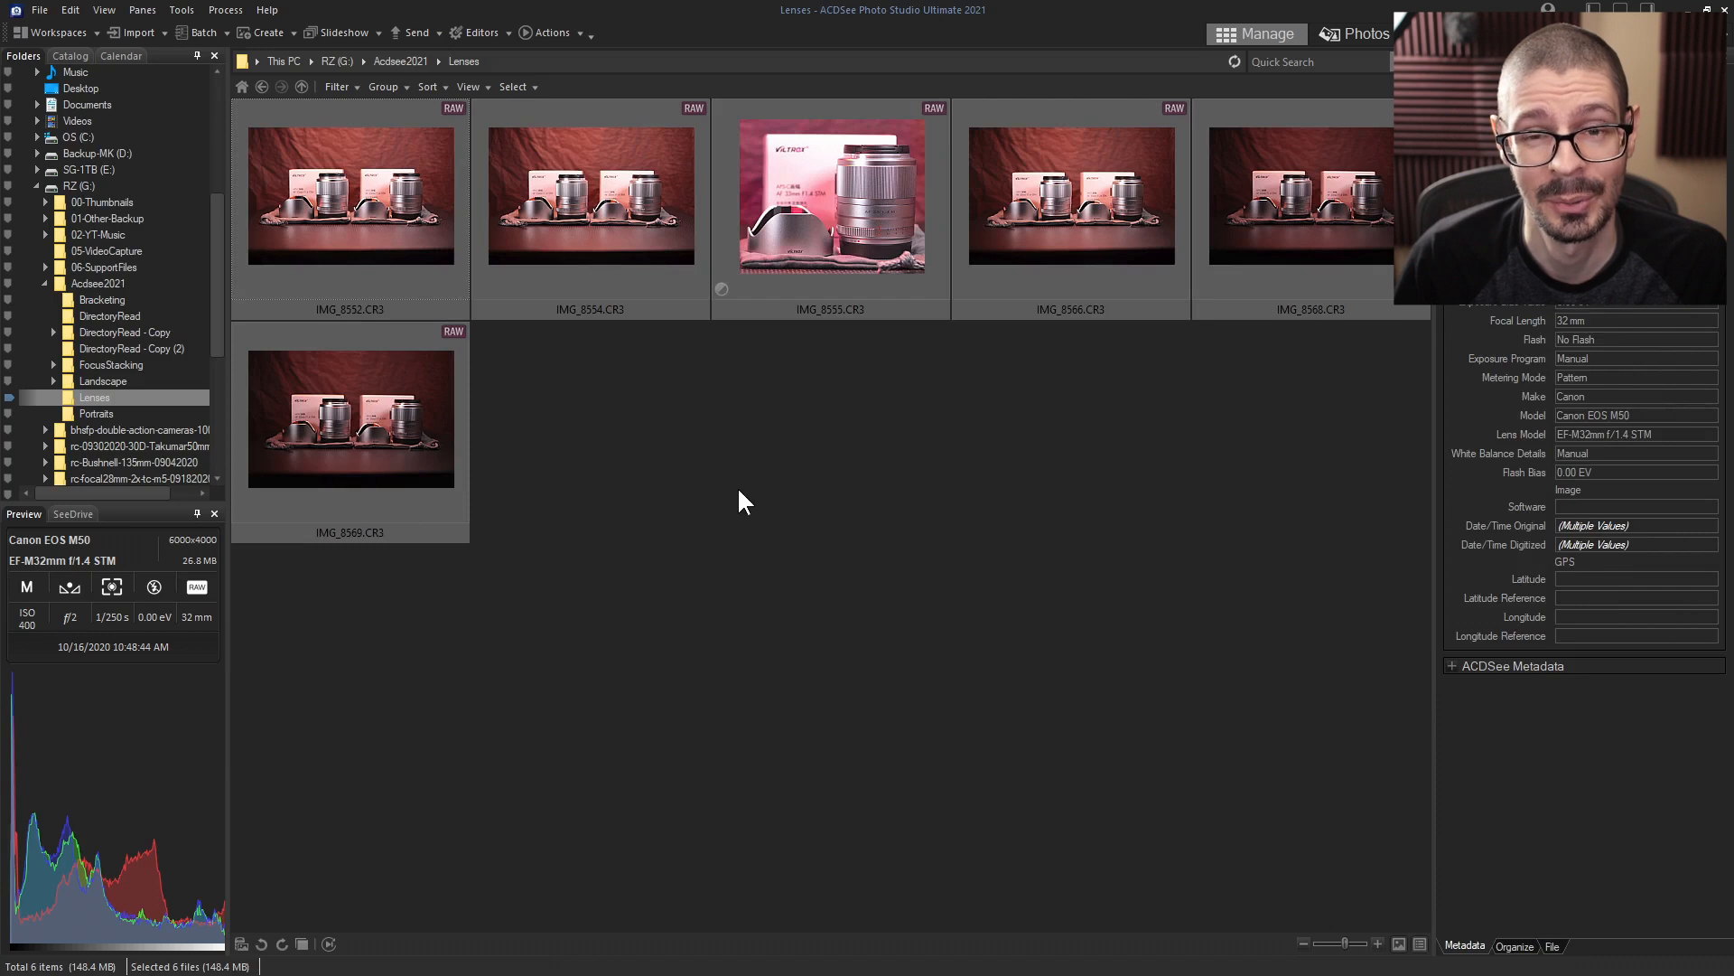
{"action": "key", "text": "F2"}
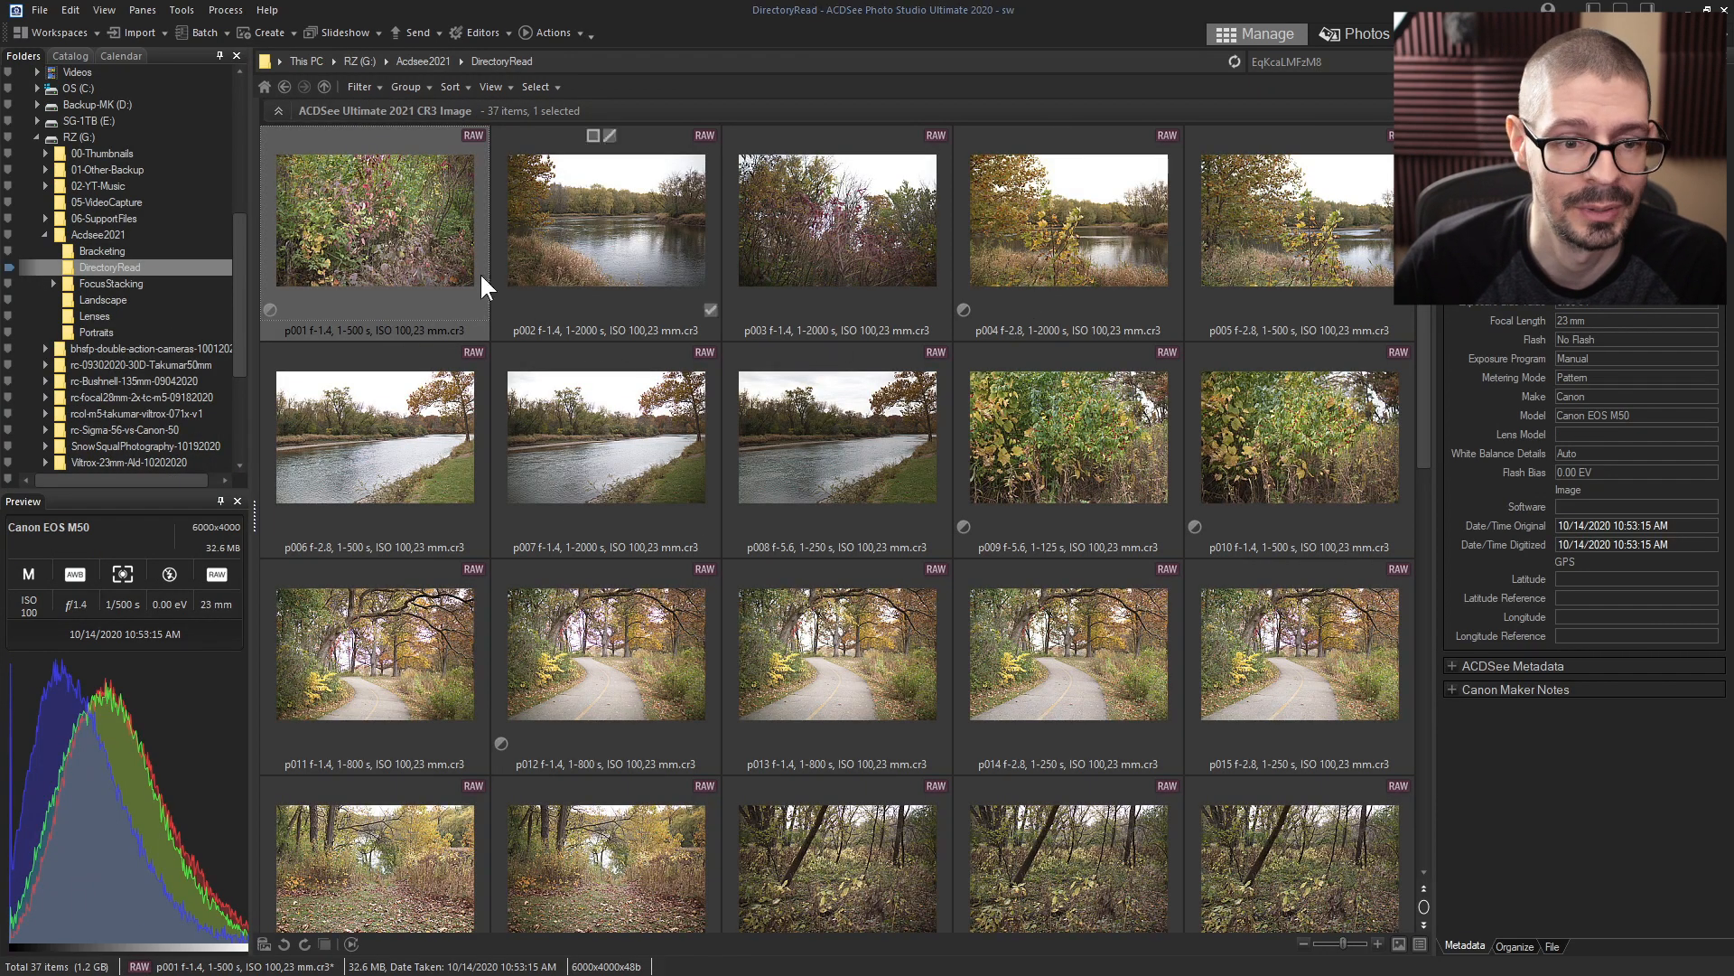
{"action": "left_click", "coordinate": [871, 638], "text": "shift"}
{"action": "key", "text": "F2"}
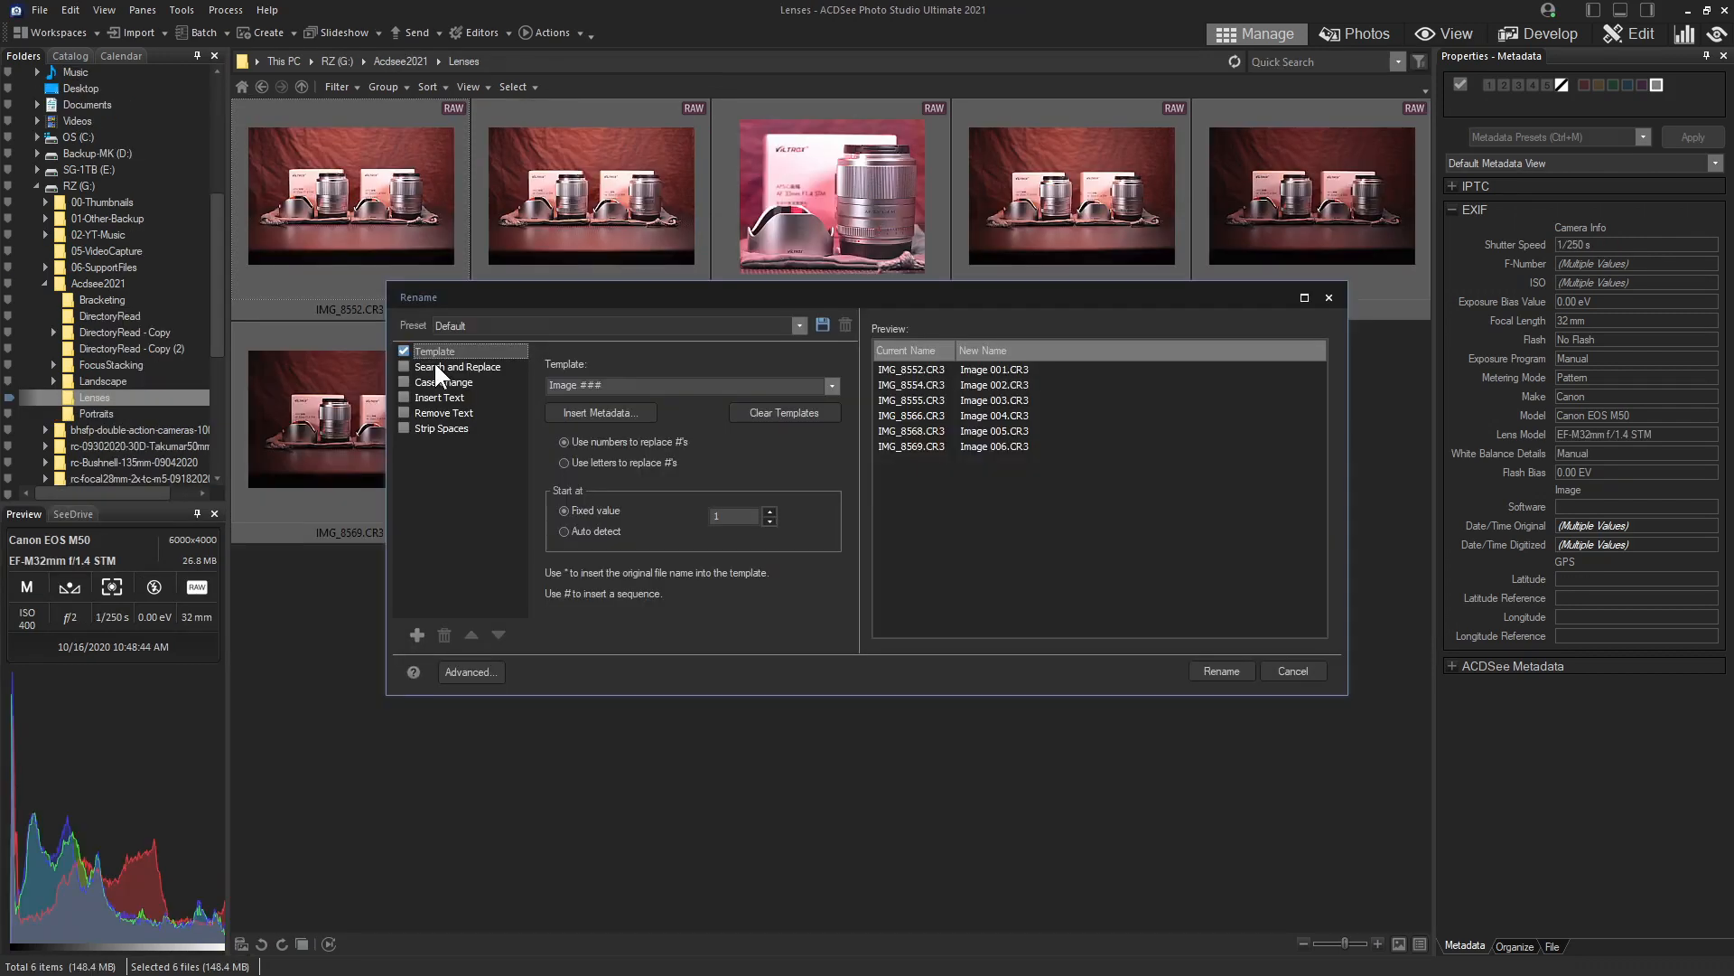
Step: Examine the Remove Text, Strip Spaces and Template options for the batch rename
{"action": "left_click", "coordinate": [441, 413]}
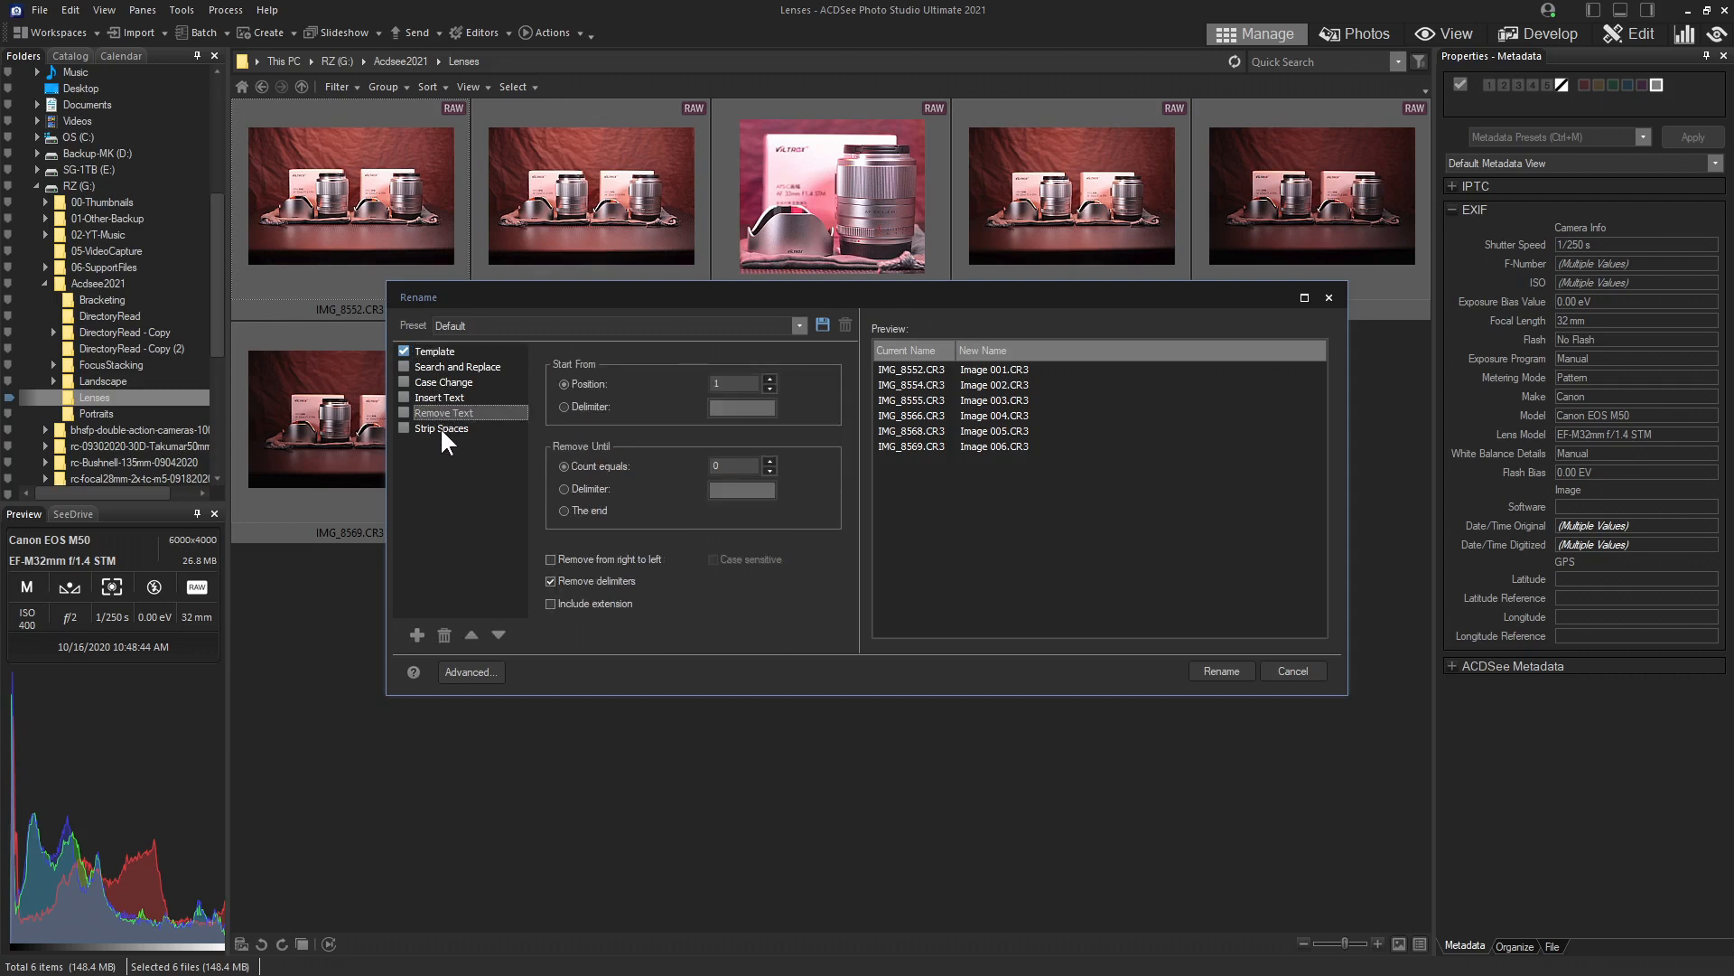
{"action": "left_click", "coordinate": [440, 426]}
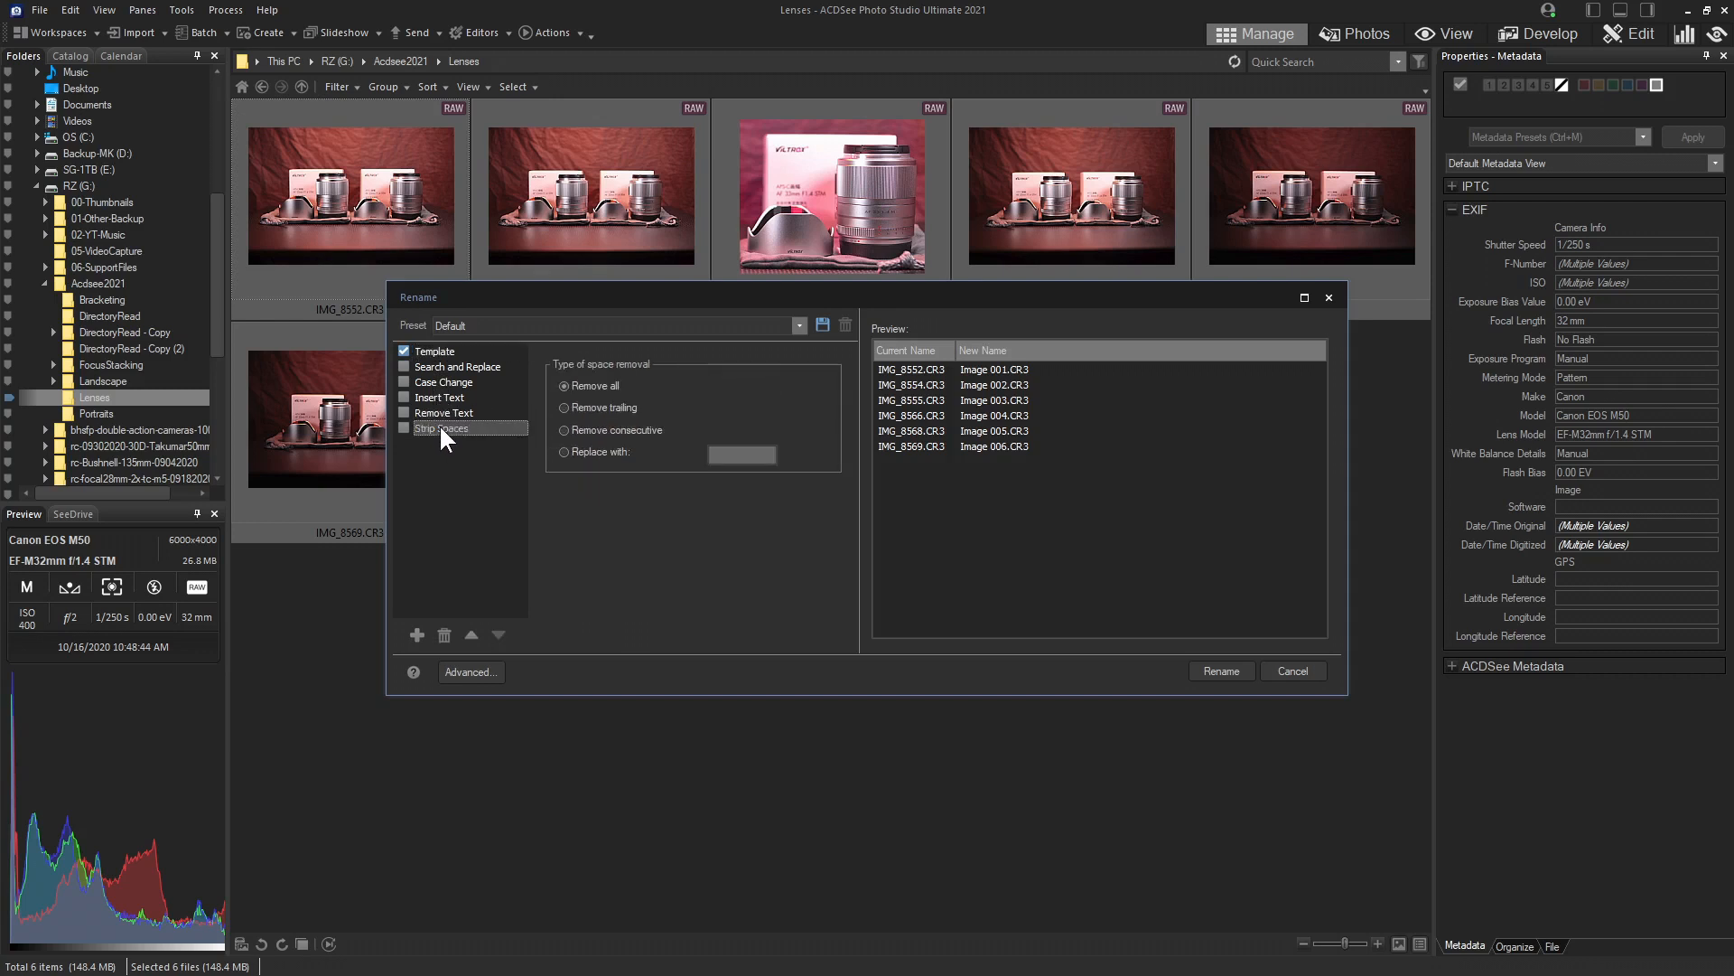
{"action": "left_click", "coordinate": [440, 352]}
{"action": "left_click", "coordinate": [831, 385]}
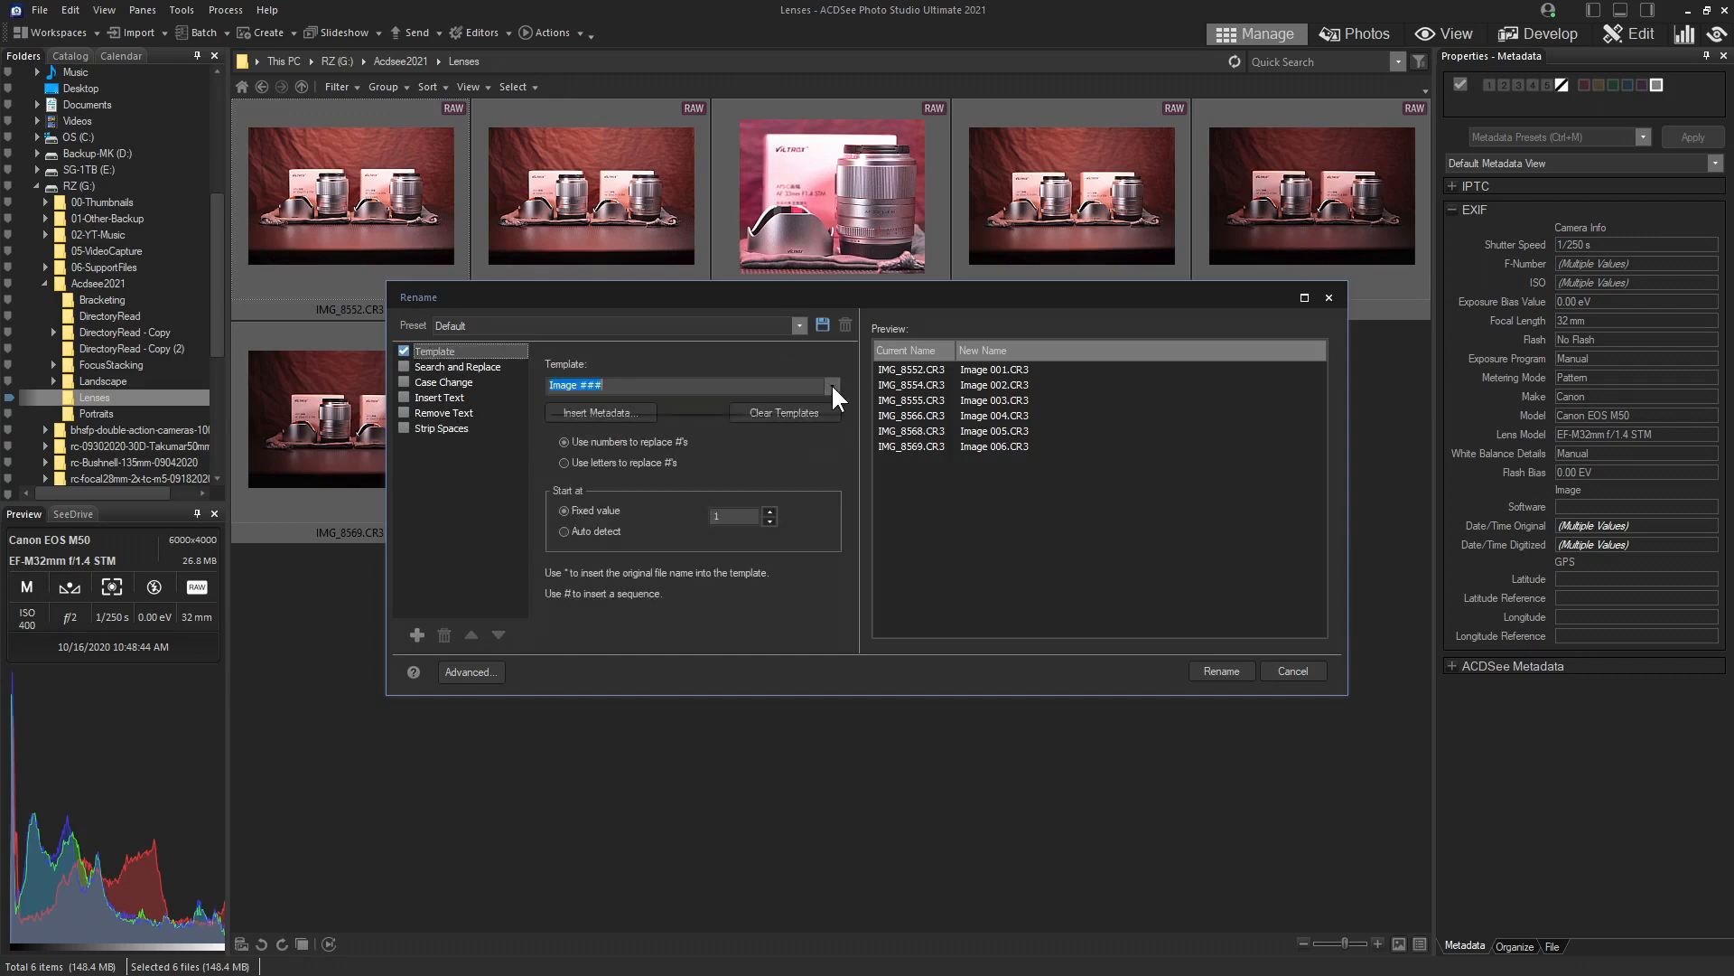
{"action": "left_click", "coordinate": [831, 385]}
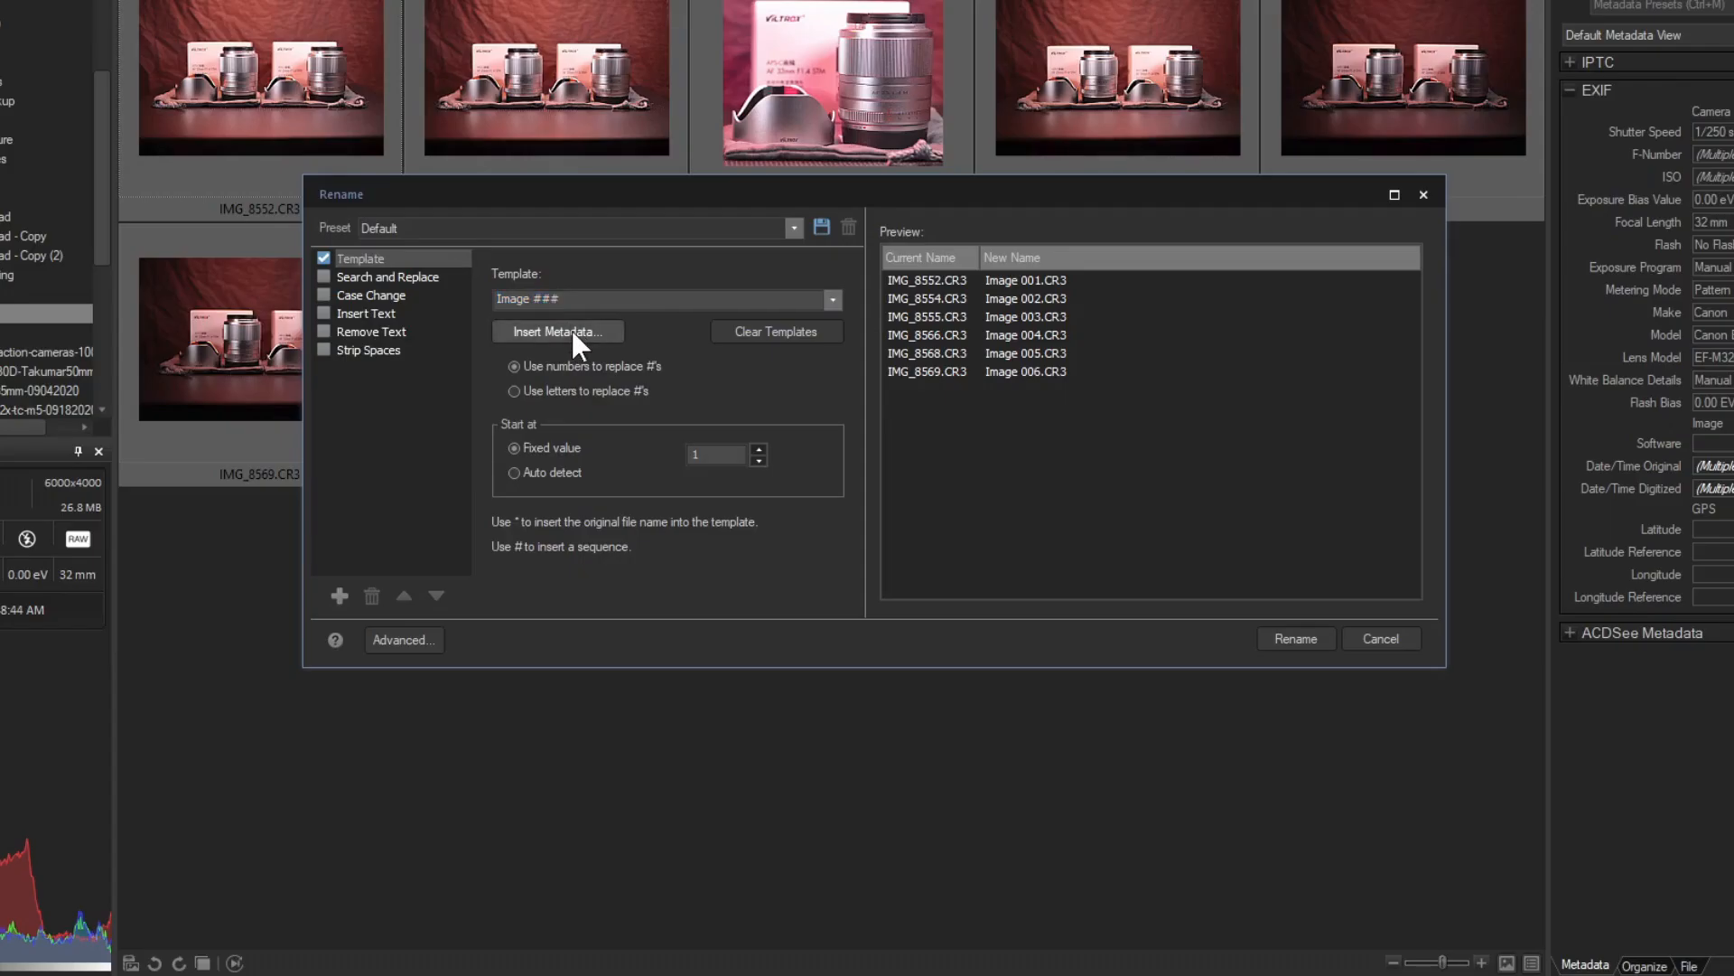
Step: Build the rename template from the EXIF Camera Info properties F-Number, Focal Length, ISO and Shutter Speed
{"action": "left_click", "coordinate": [611, 410]}
{"action": "left_click", "coordinate": [766, 256]}
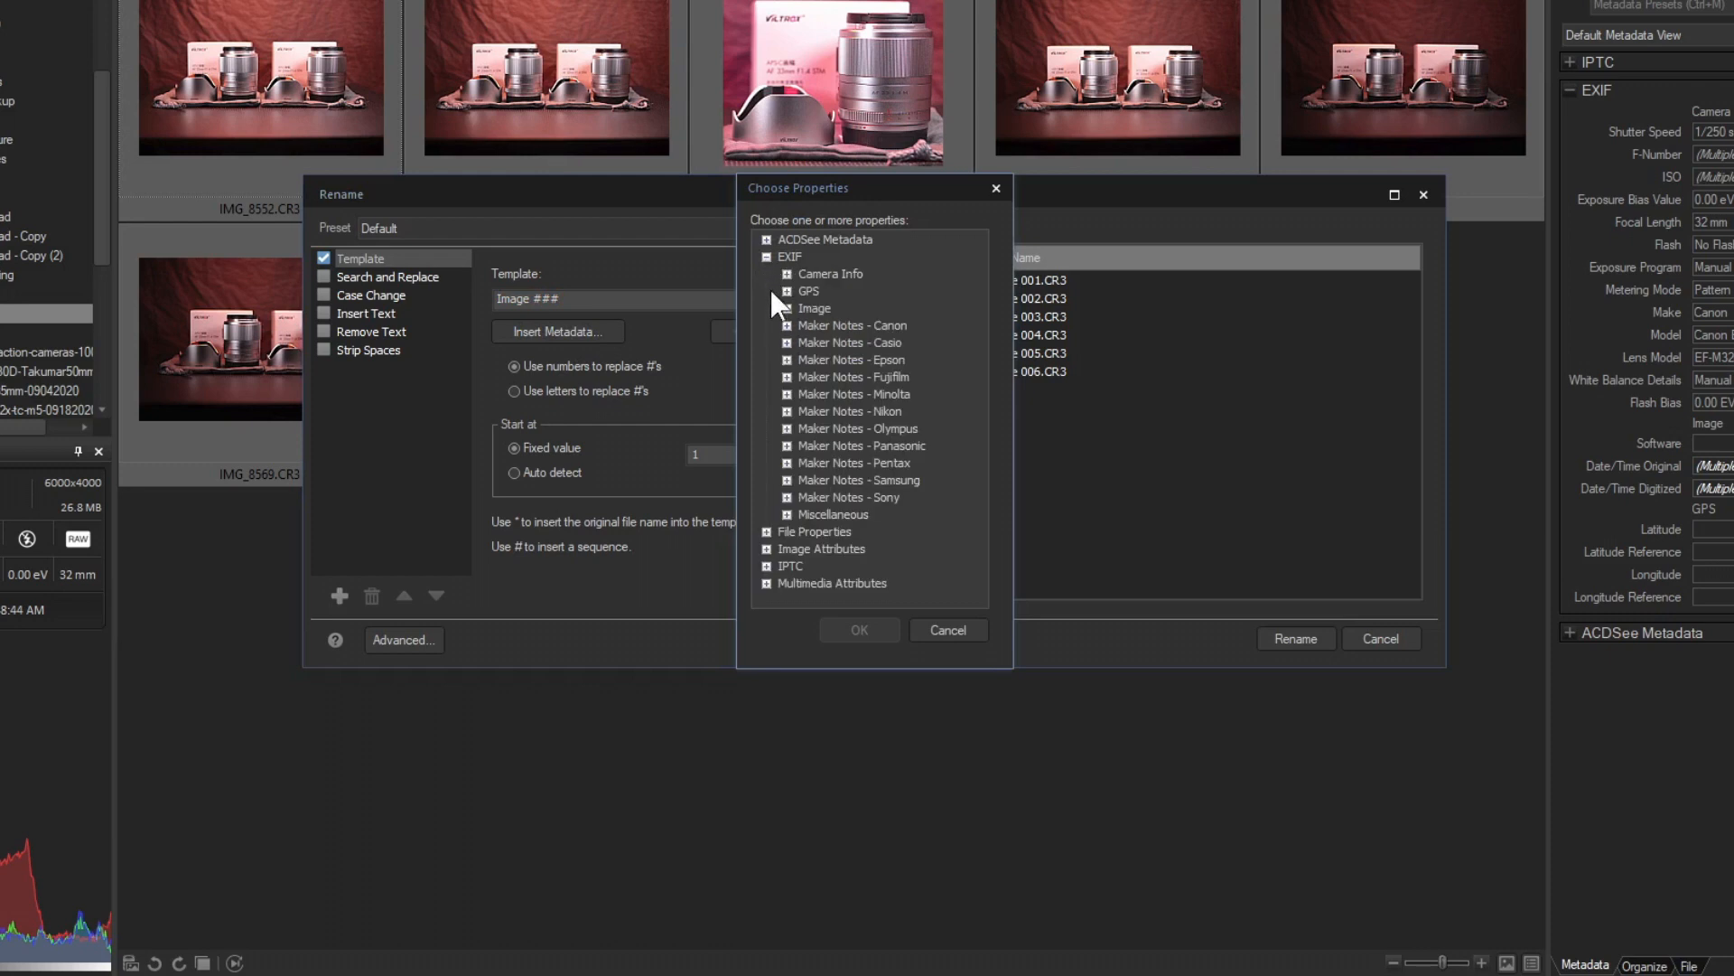
{"action": "left_click", "coordinate": [786, 274]}
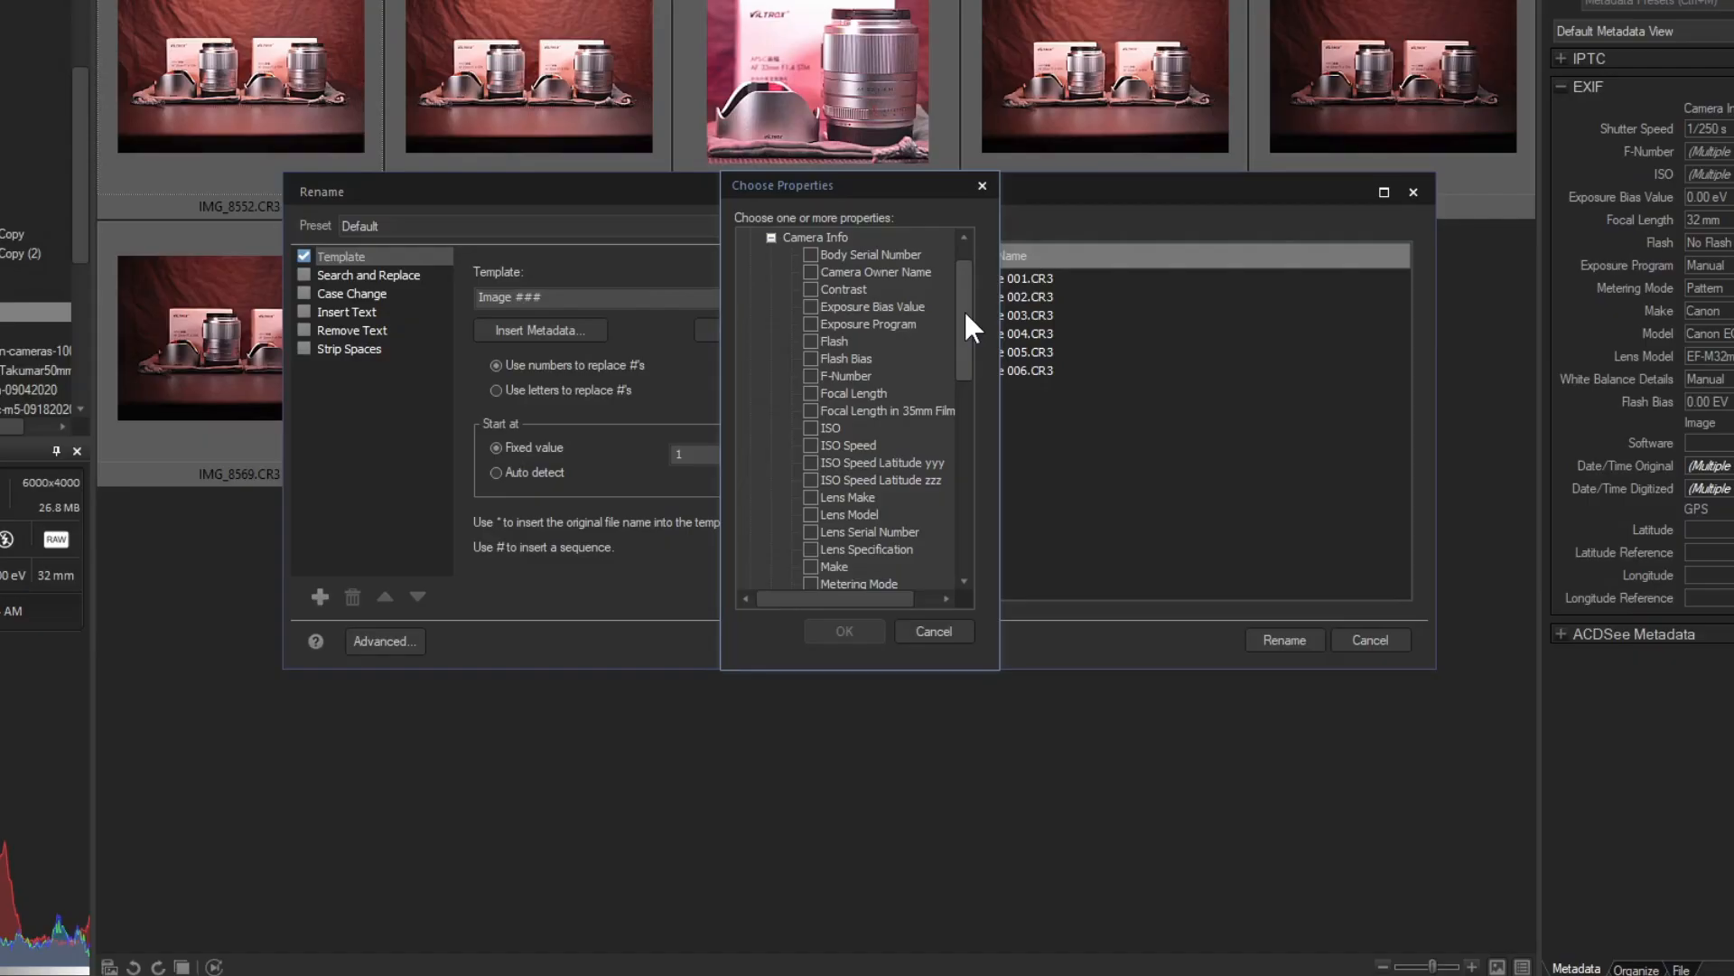
{"action": "left_click", "coordinate": [810, 376]}
{"action": "left_click", "coordinate": [809, 393]}
{"action": "left_click_drag", "start_coordinate": [967, 355], "coordinate": [972, 316]}
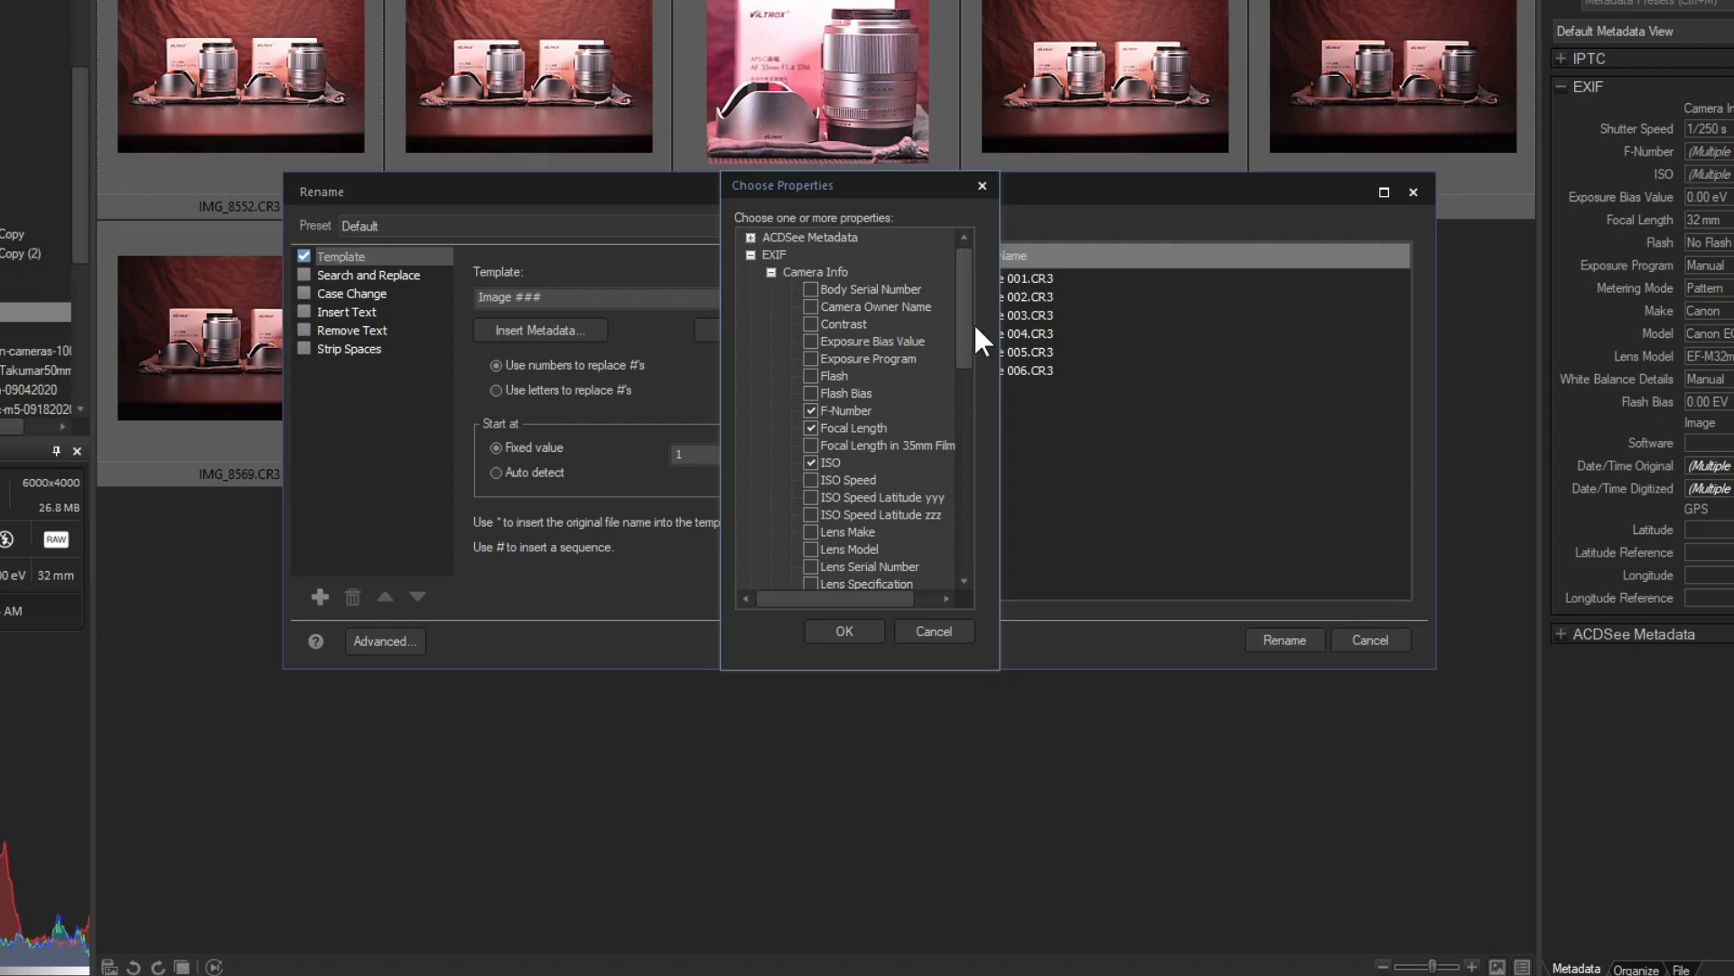
{"action": "left_click_drag", "start_coordinate": [977, 402], "coordinate": [980, 442]}
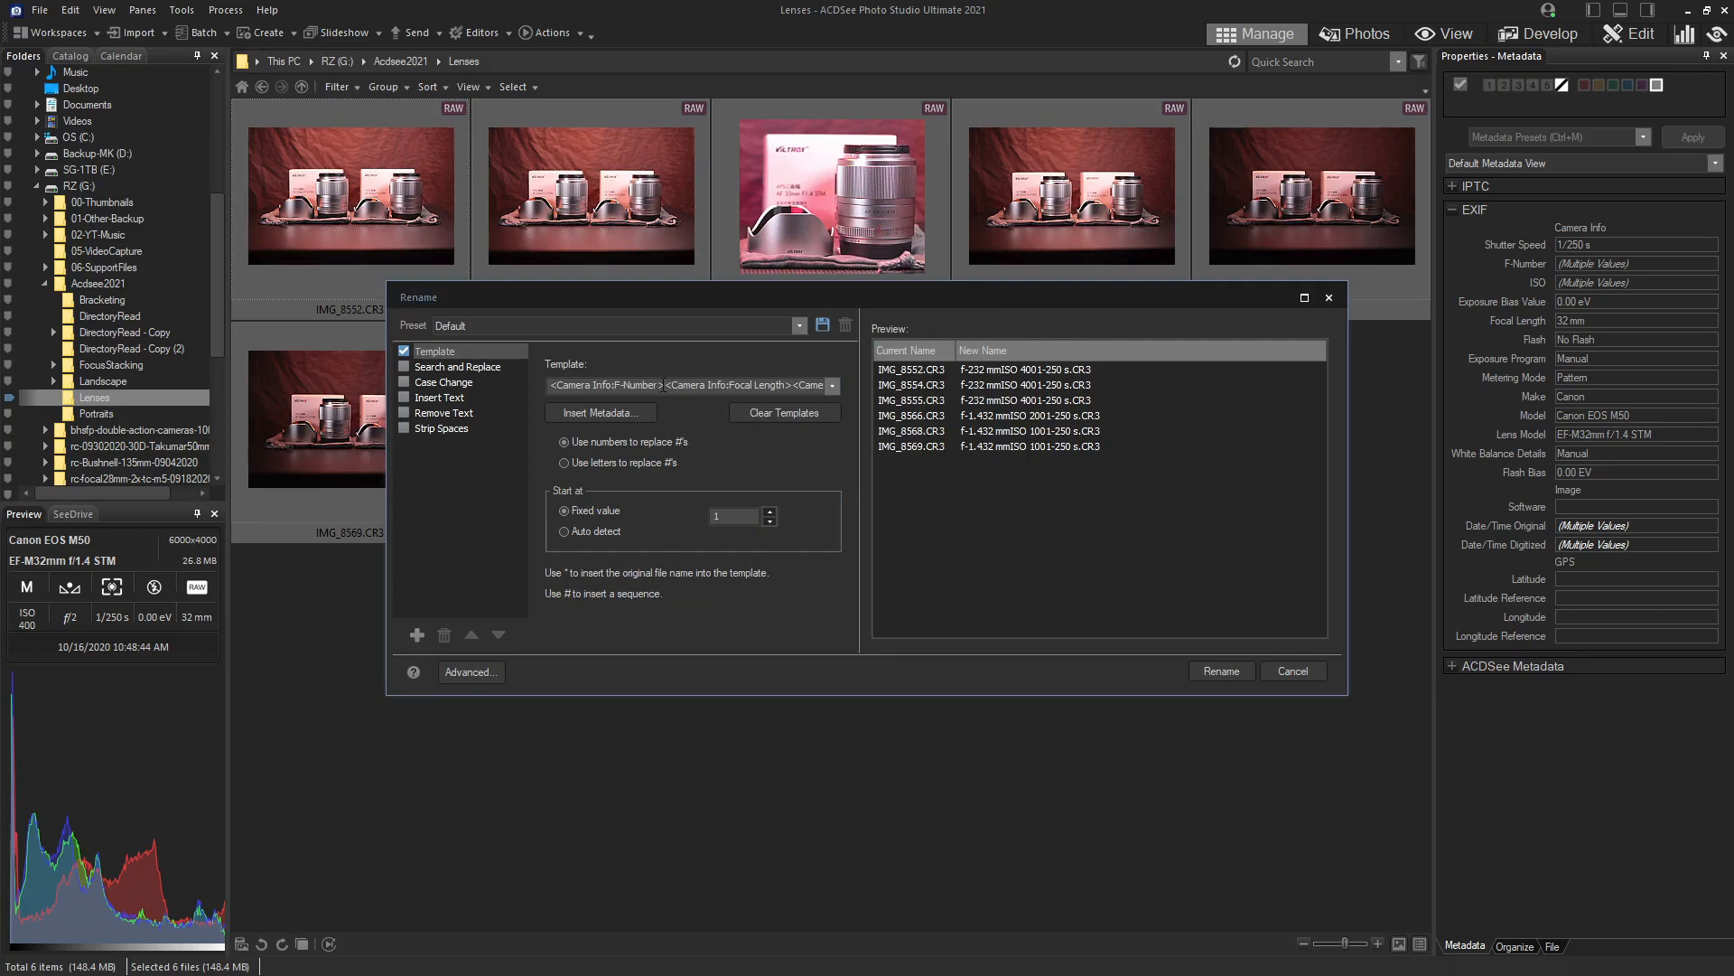
Step: Separate the metadata fields in the rename template with commas and spaces, and append the sequence p## after the shutter speed
{"action": "triple_click", "coordinate": [661, 387]}
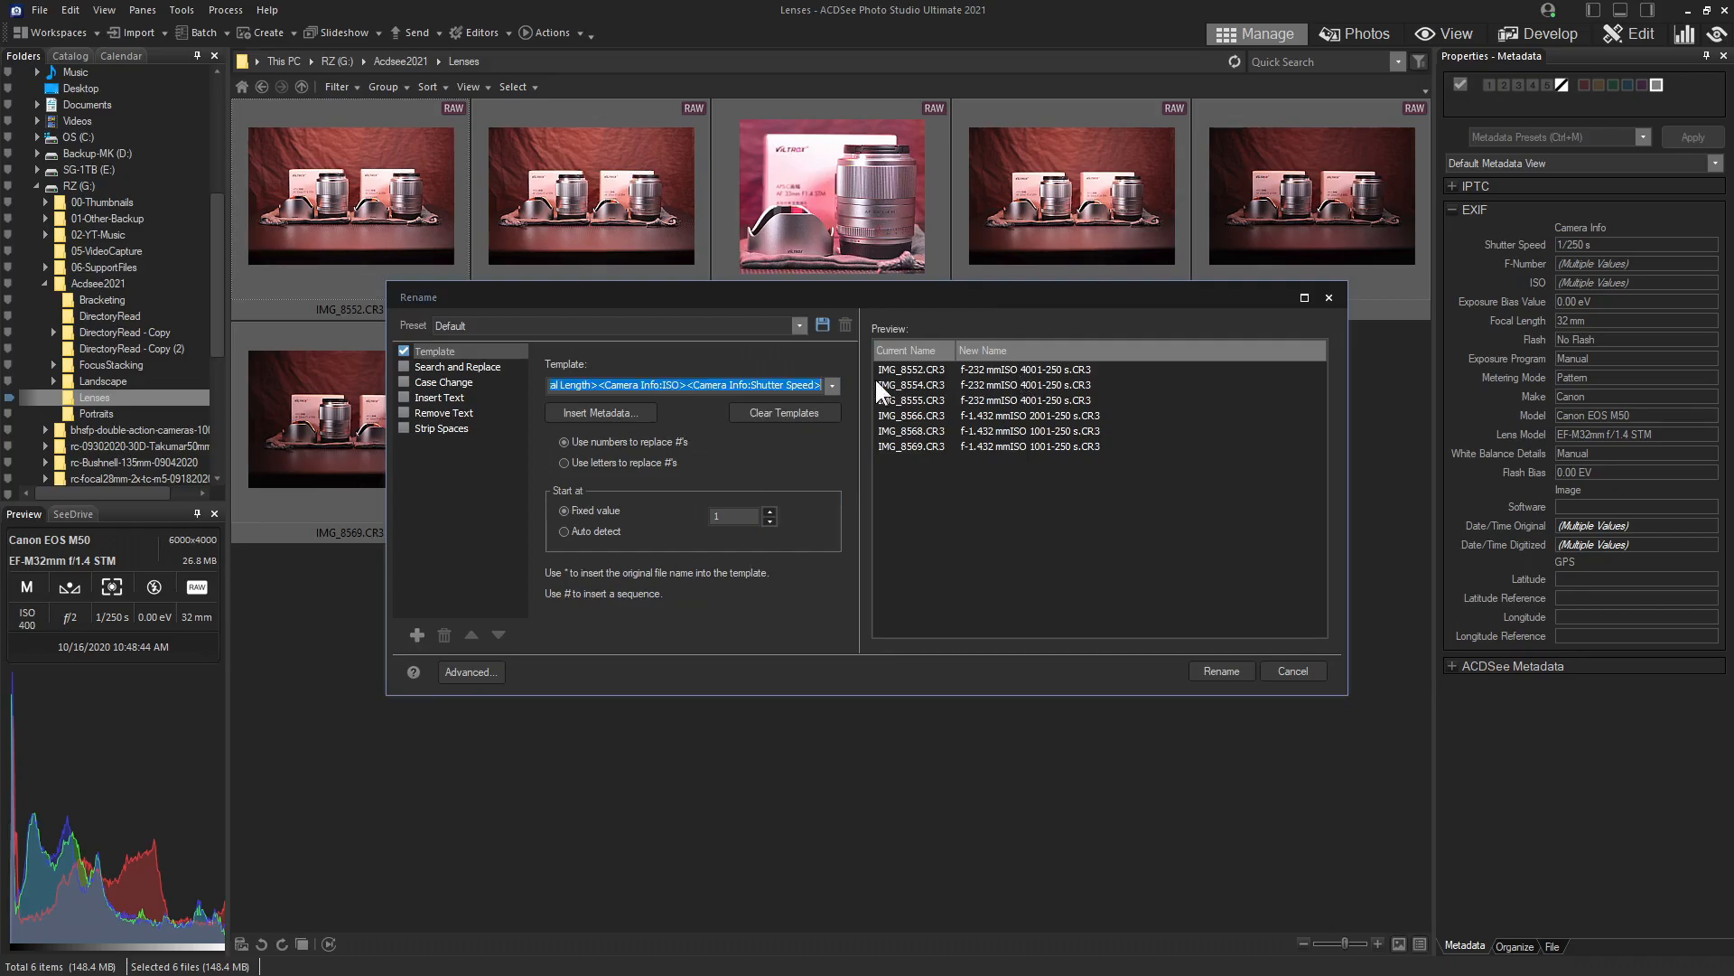
{"action": "left_click", "coordinate": [599, 385]}
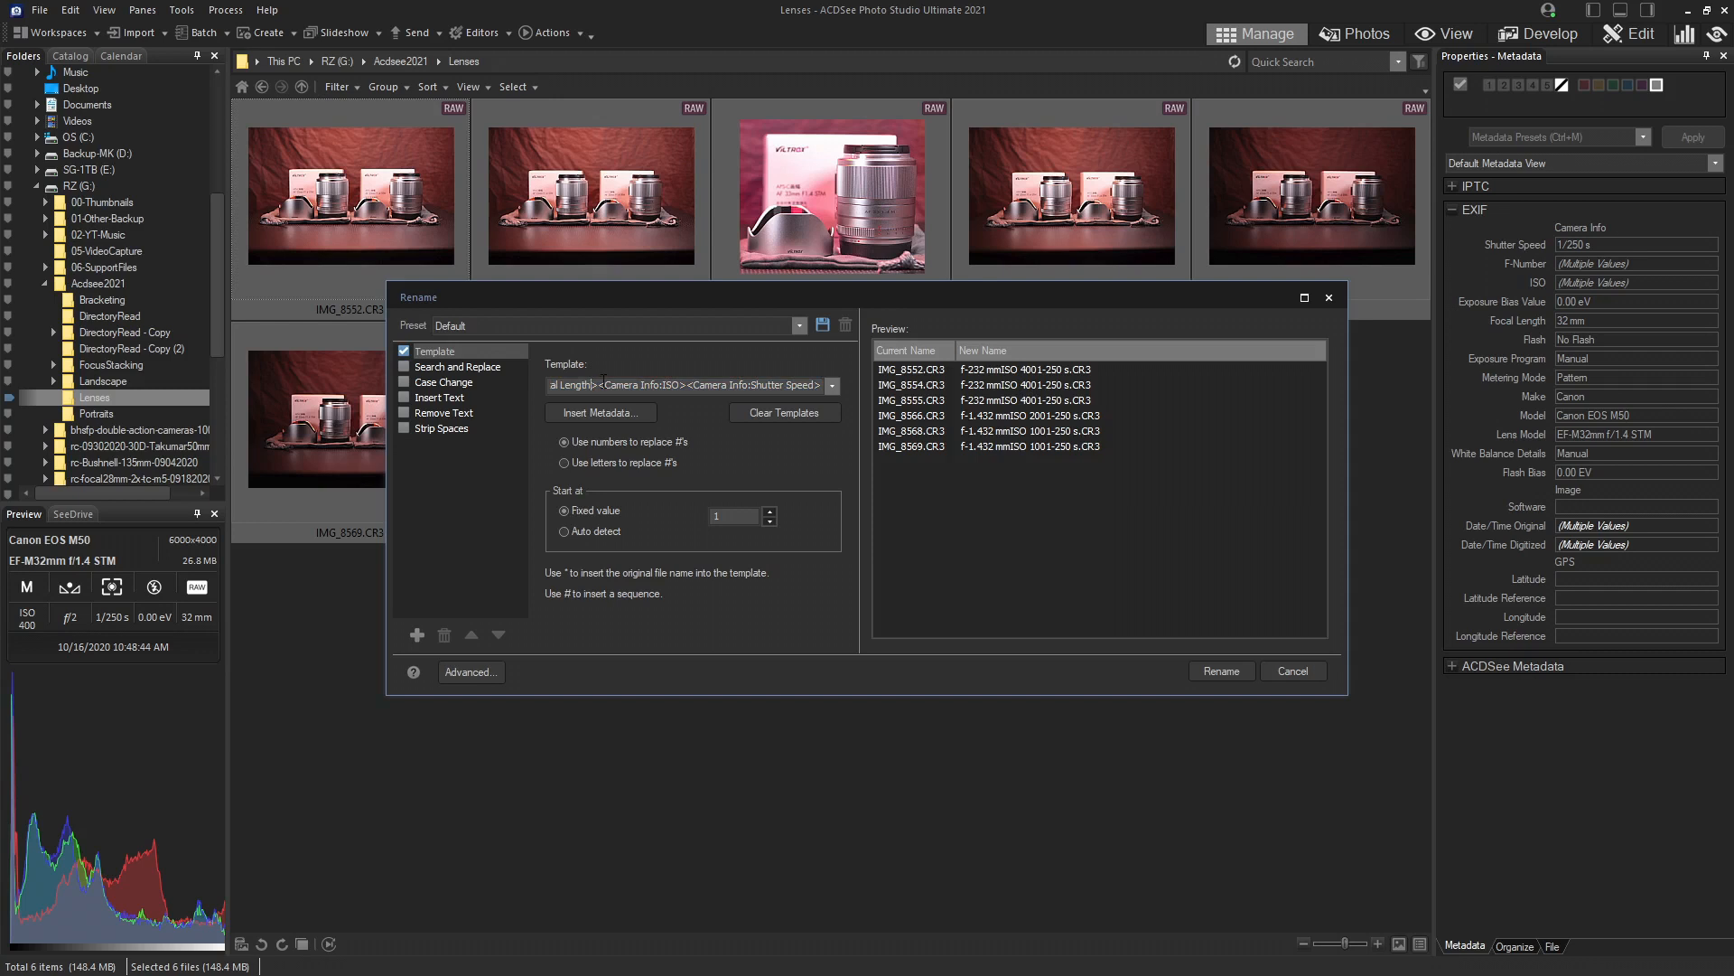
{"action": "left_click", "coordinate": [691, 385]}
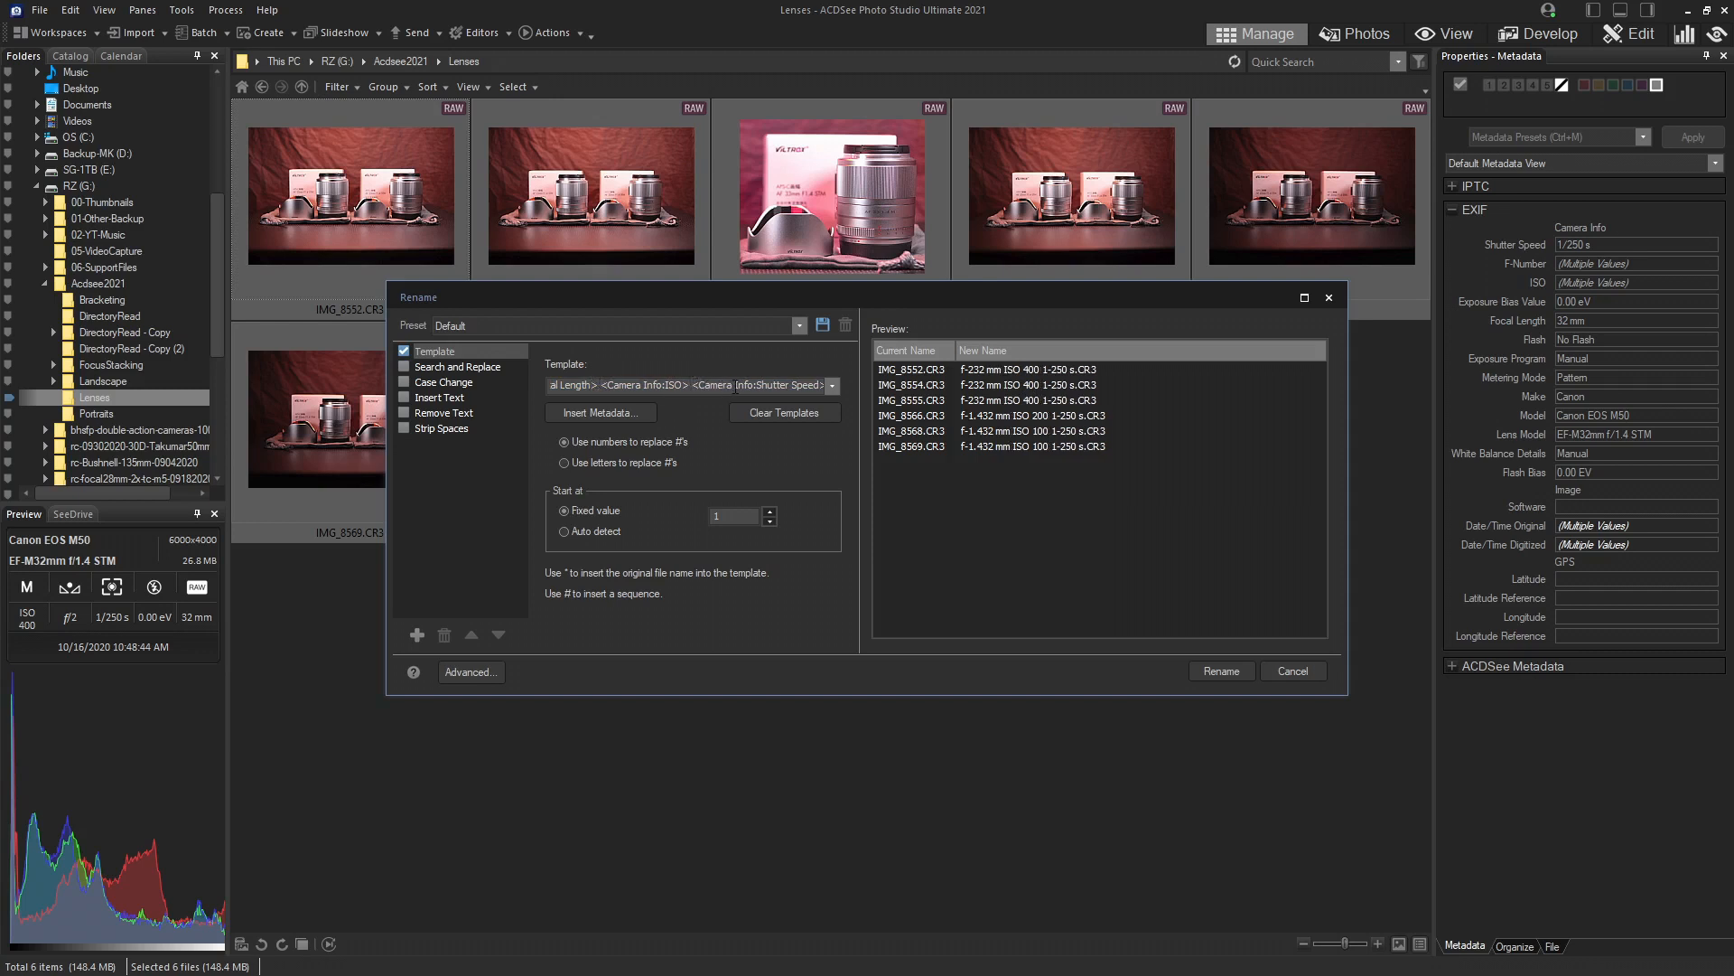
{"action": "left_click_drag", "start_coordinate": [823, 387], "coordinate": [544, 386]}
{"action": "left_click", "coordinate": [668, 385]}
{"action": "type", "text": ","}
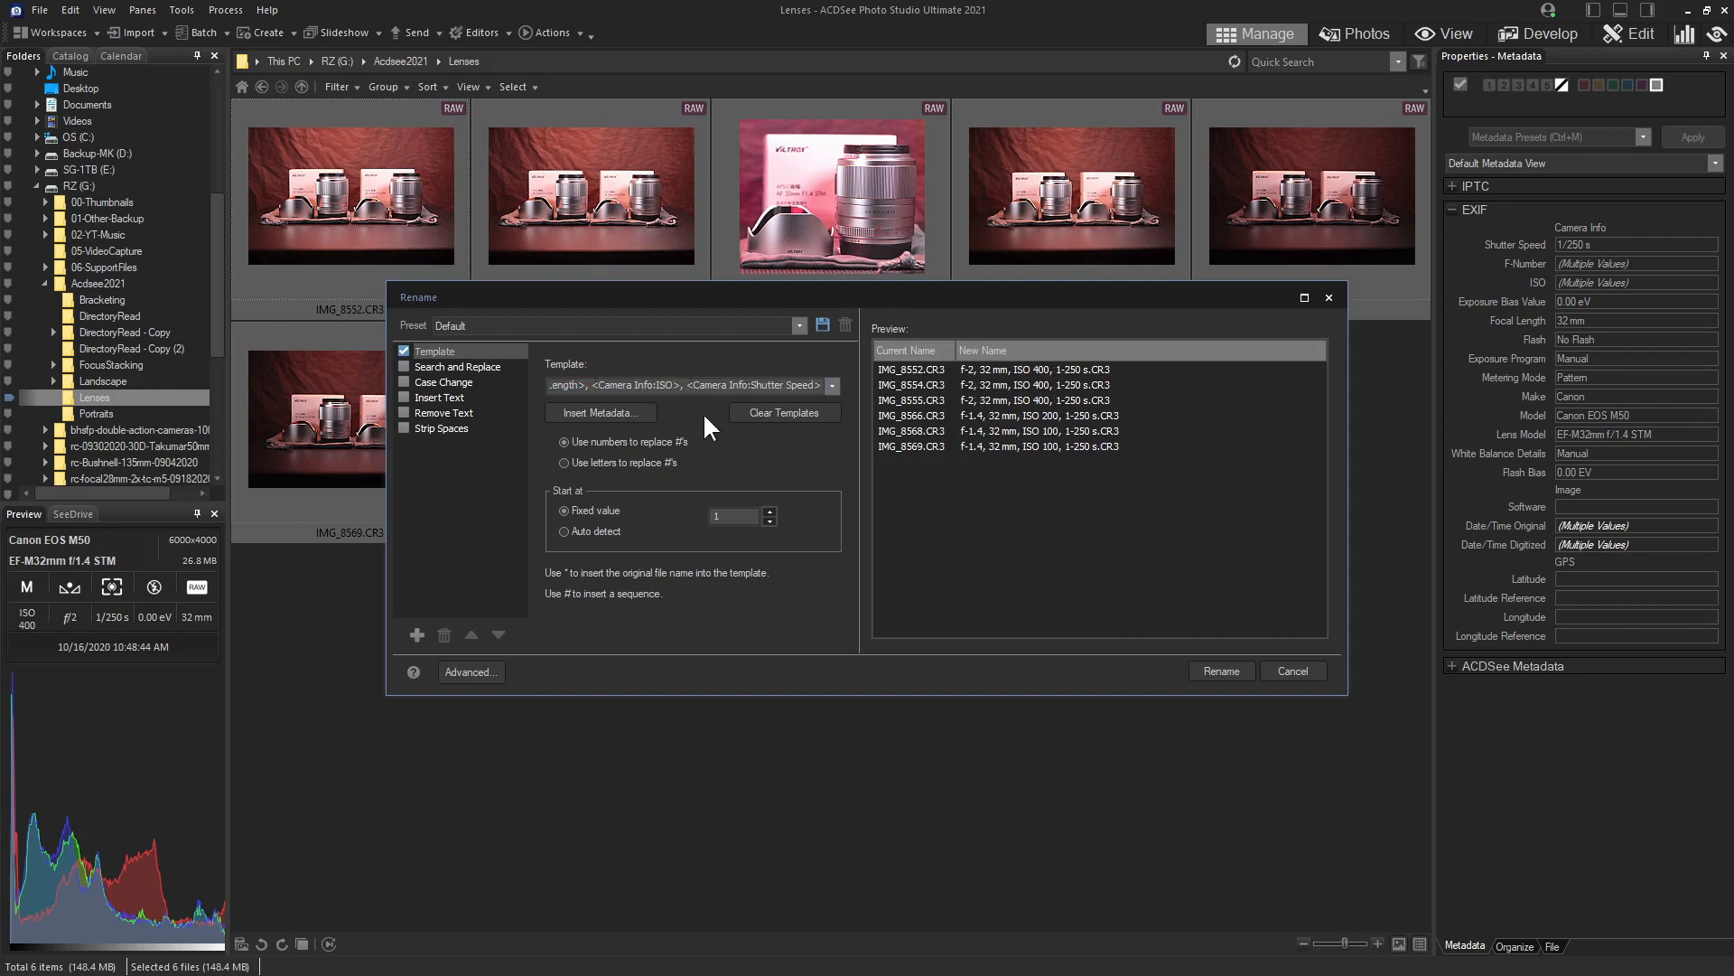
{"action": "type", "text": "##"}
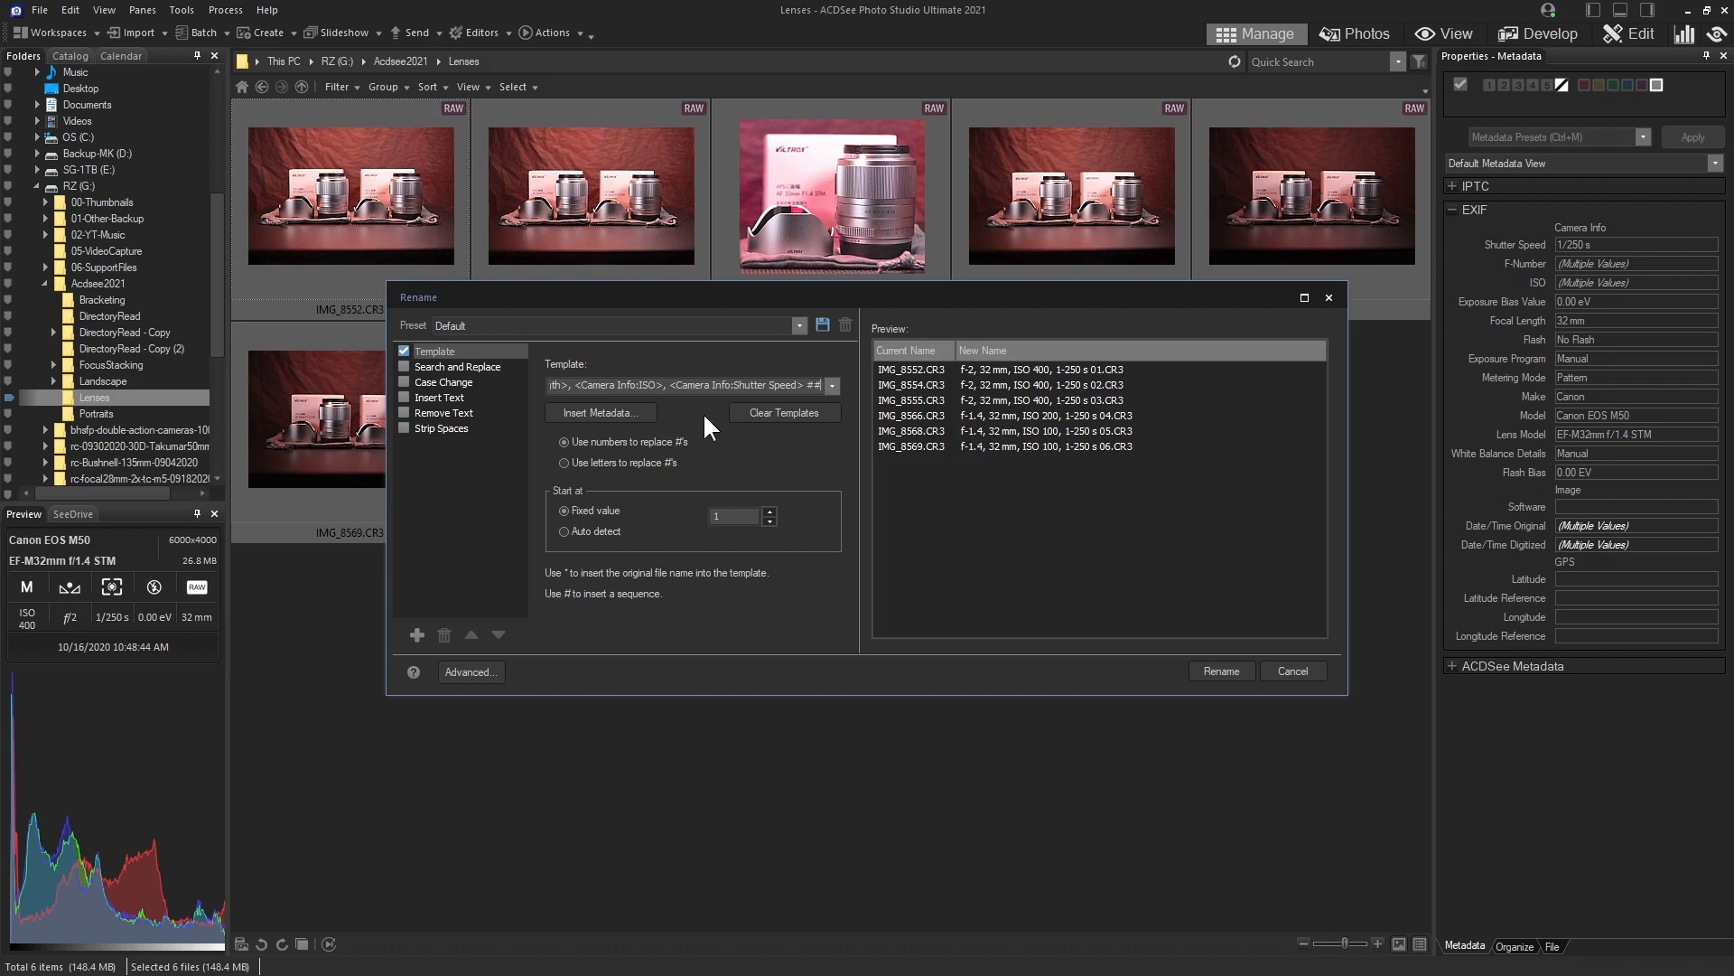
{"action": "type", "text": "p"}
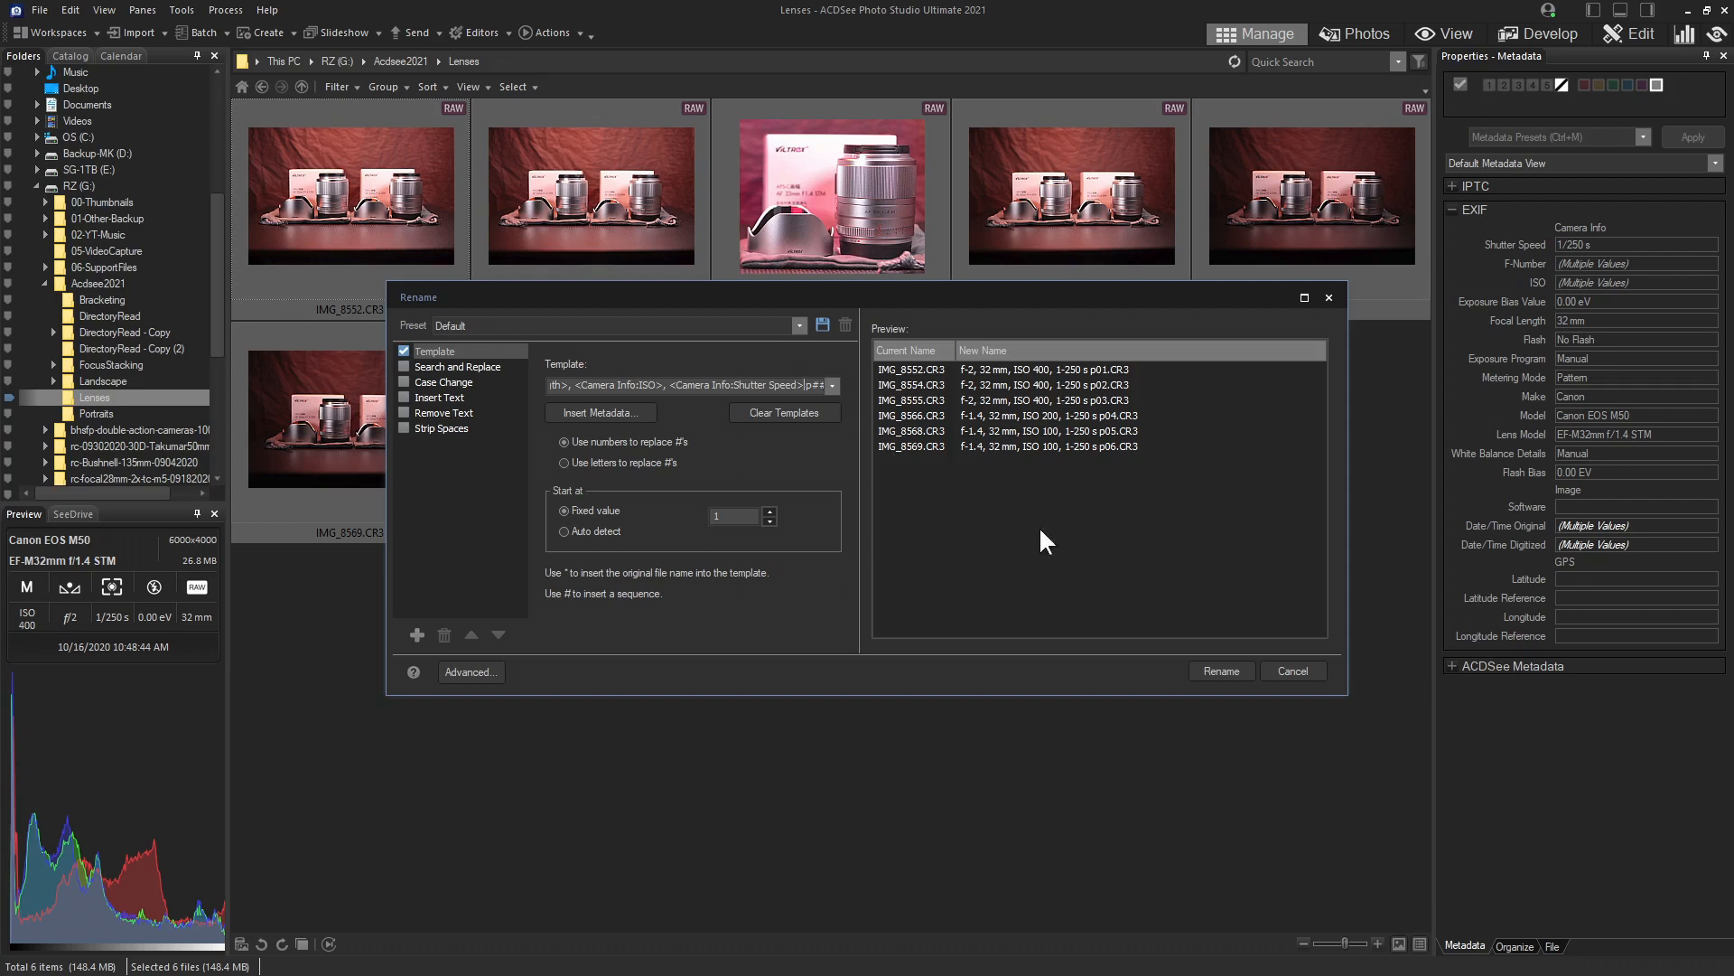
Step: Run the batch rename on the selected Lenses photos and close the result report
{"action": "left_click", "coordinate": [1219, 671]}
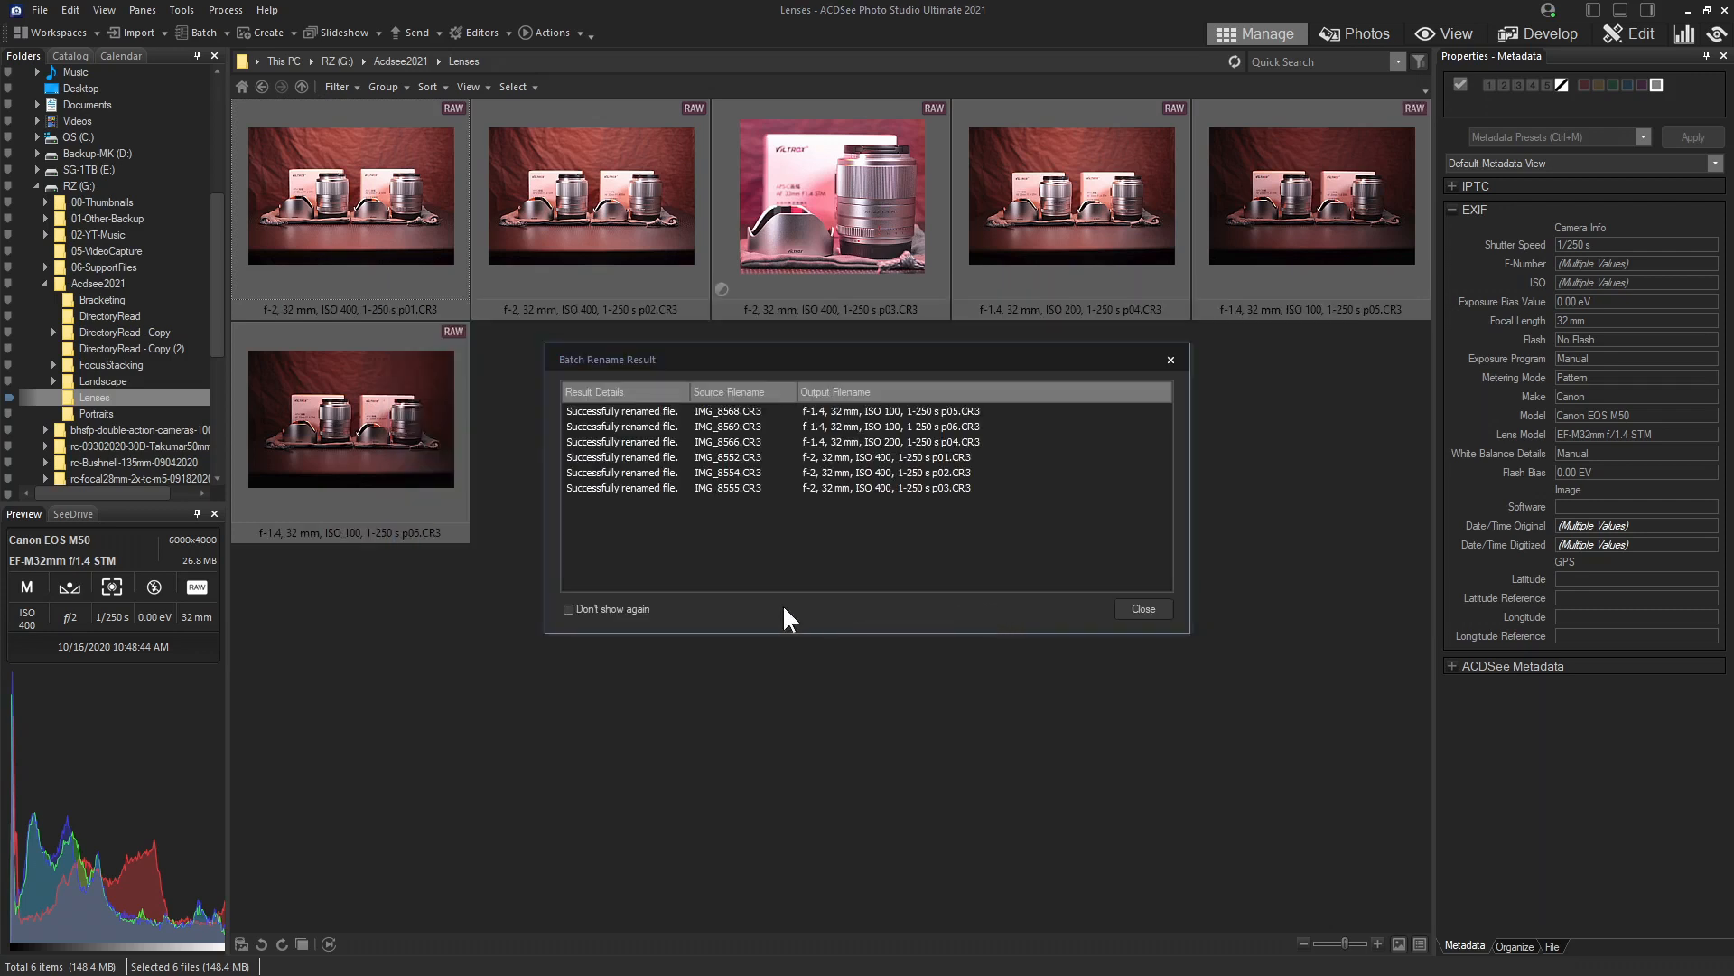
{"action": "left_click", "coordinate": [1143, 609]}
{"action": "left_click", "coordinate": [339, 255]}
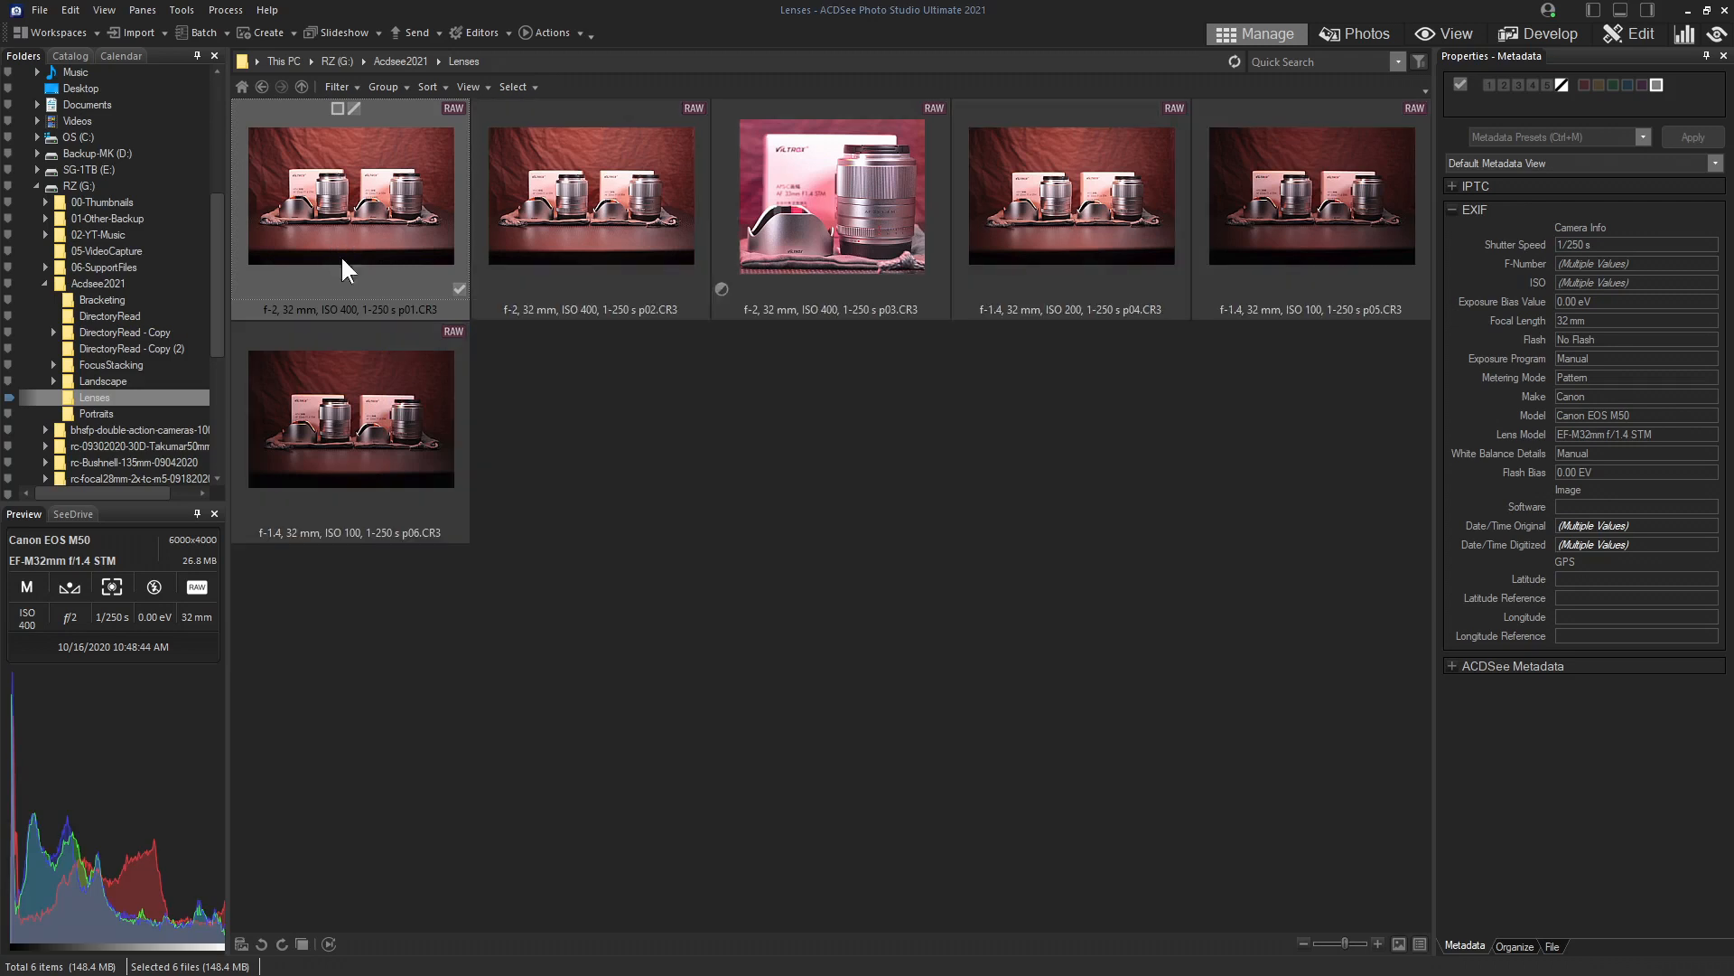
{"action": "left_click", "coordinate": [596, 307]}
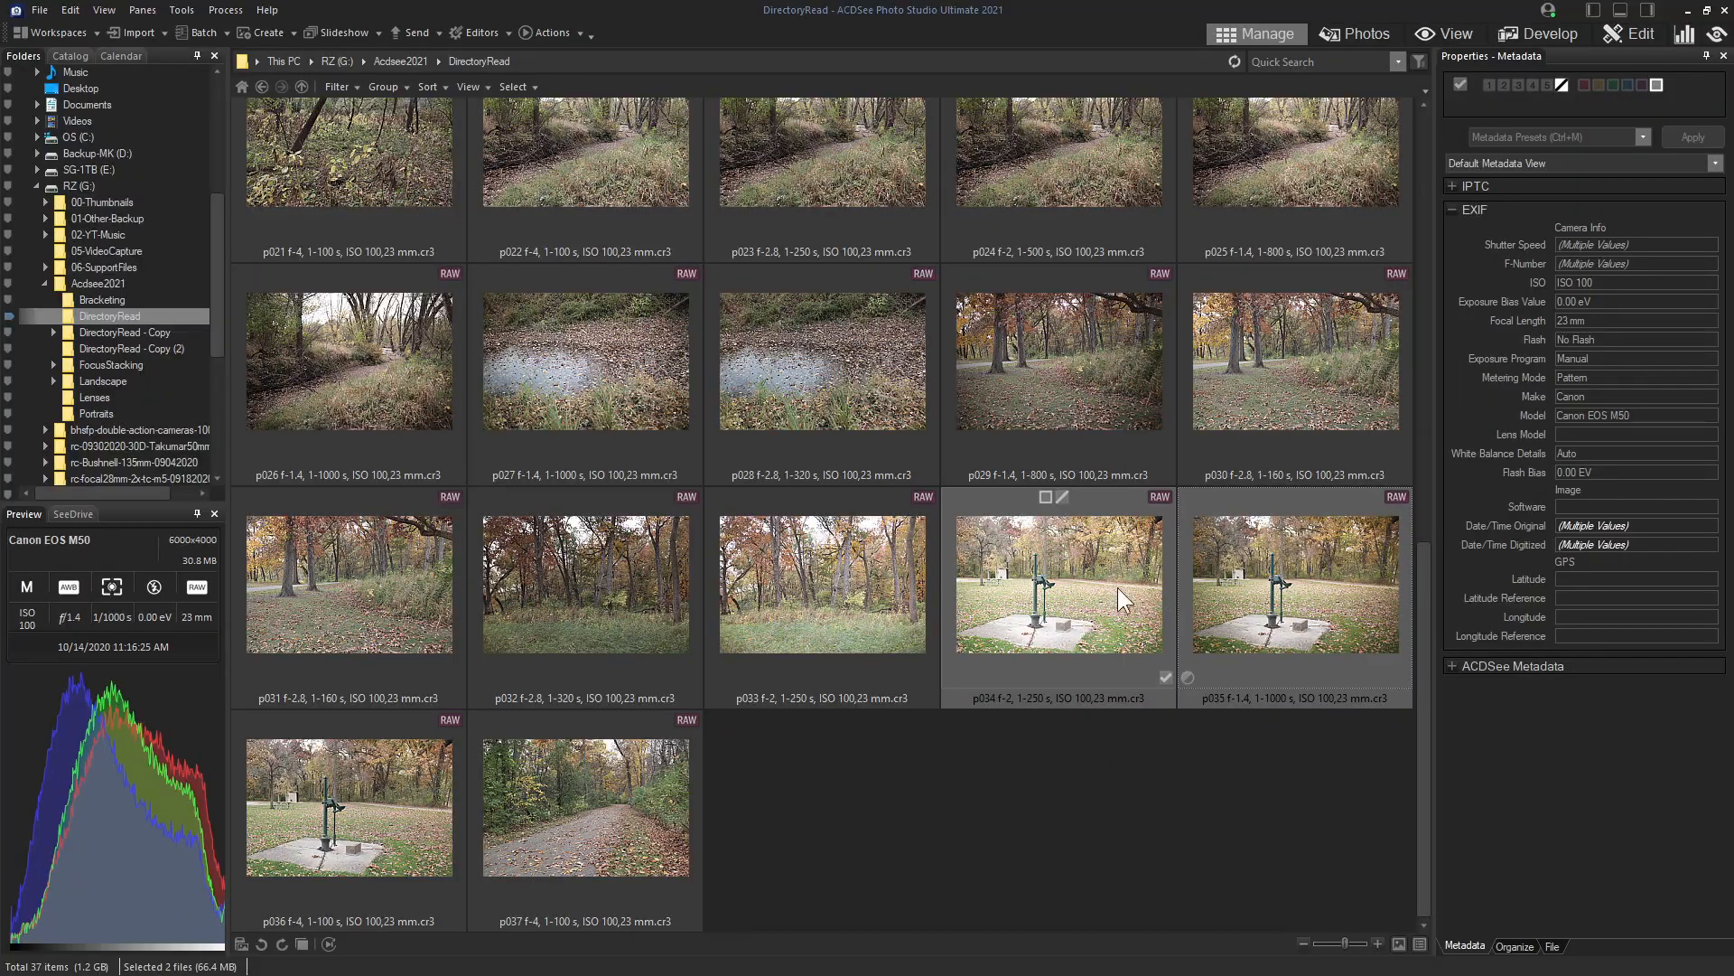
Step: Select the water pump photos p034 and p035 in the DirectoryRead folder and open them in Compare Images
{"action": "left_click", "coordinate": [847, 684]}
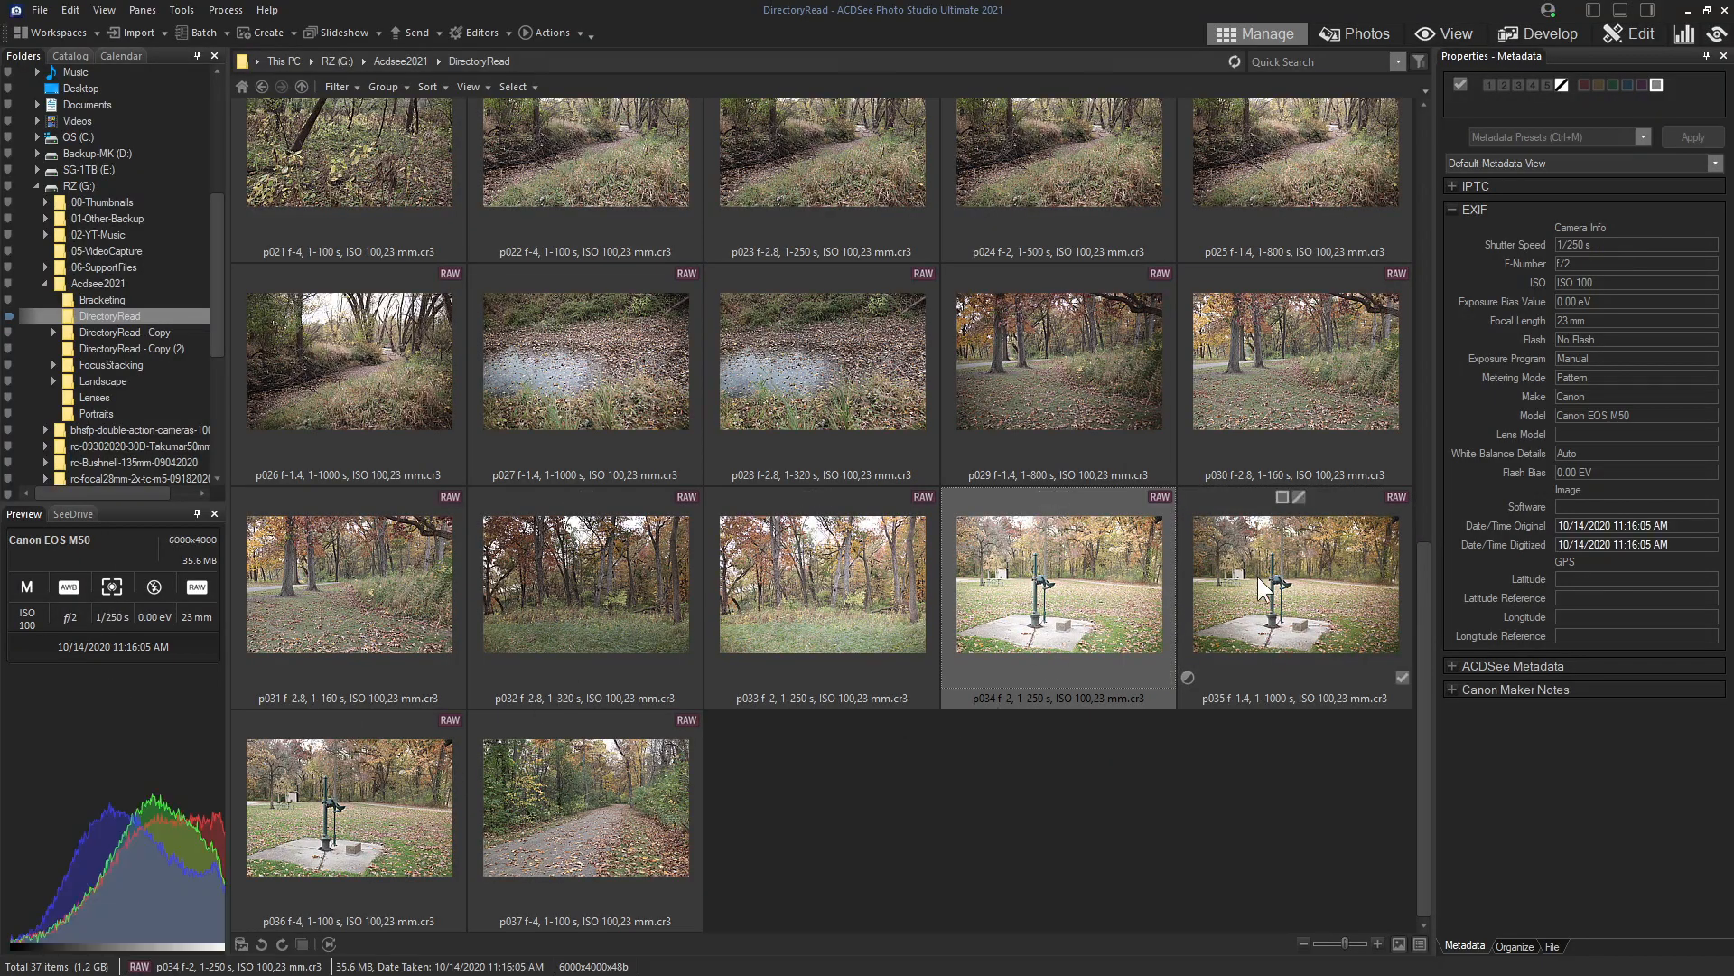
{"action": "left_click", "coordinate": [1288, 593], "text": "ctrl"}
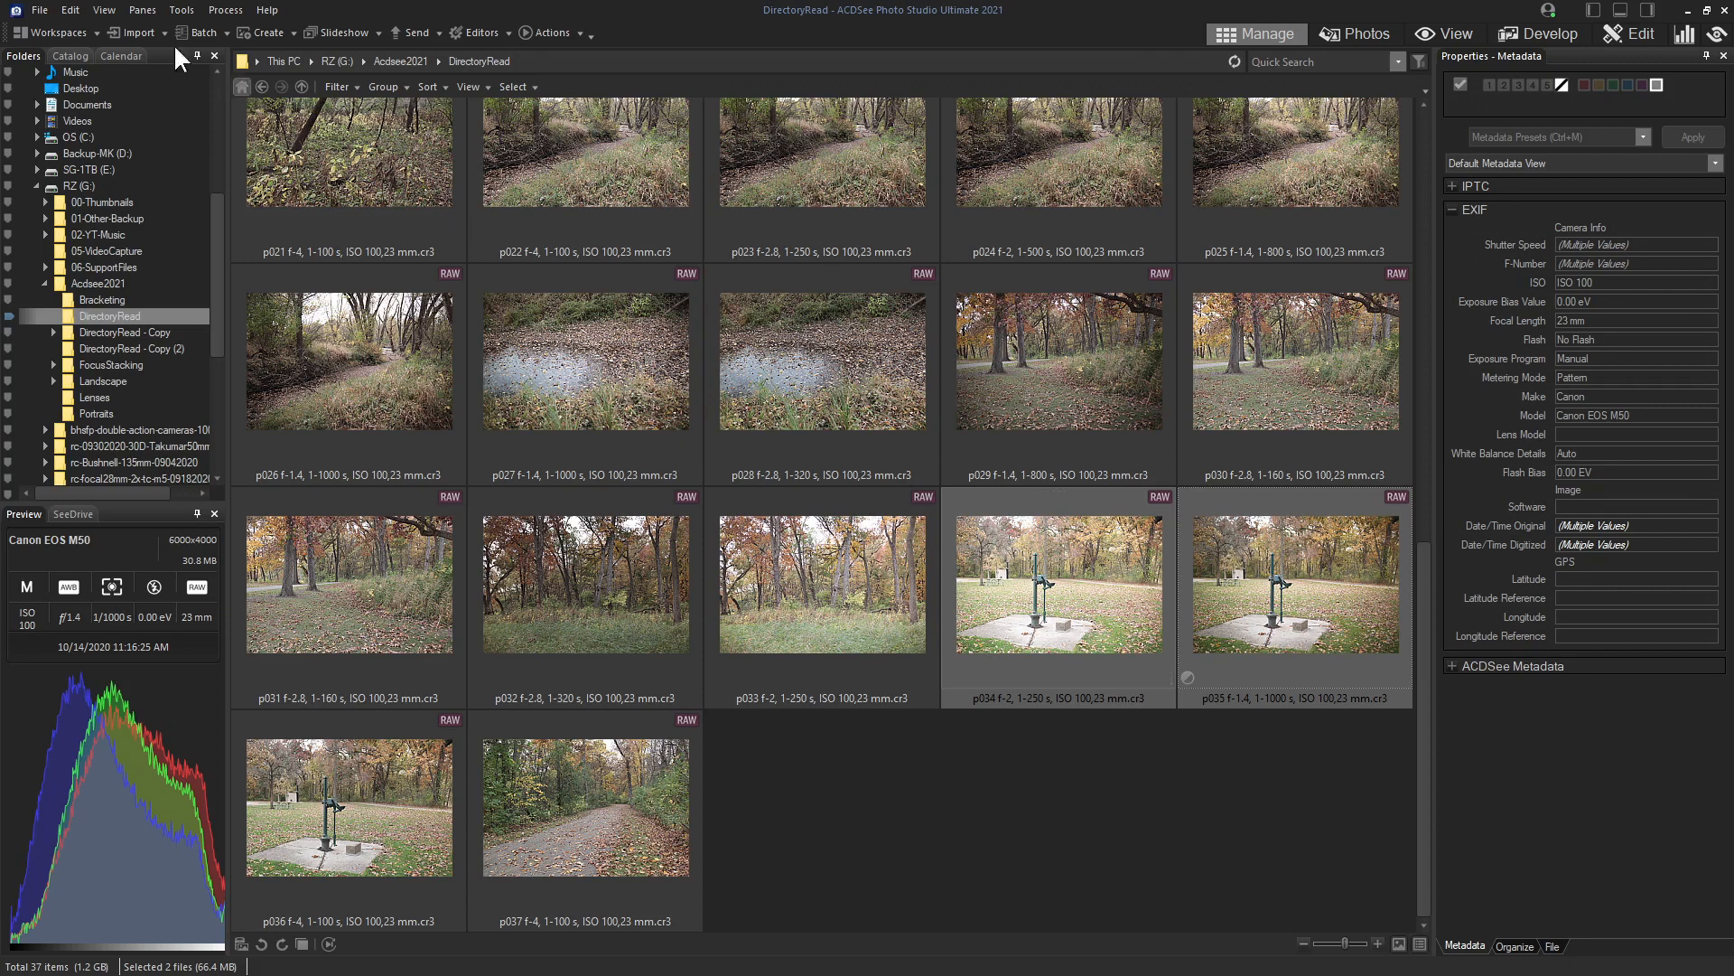
{"action": "left_click", "coordinate": [181, 10]}
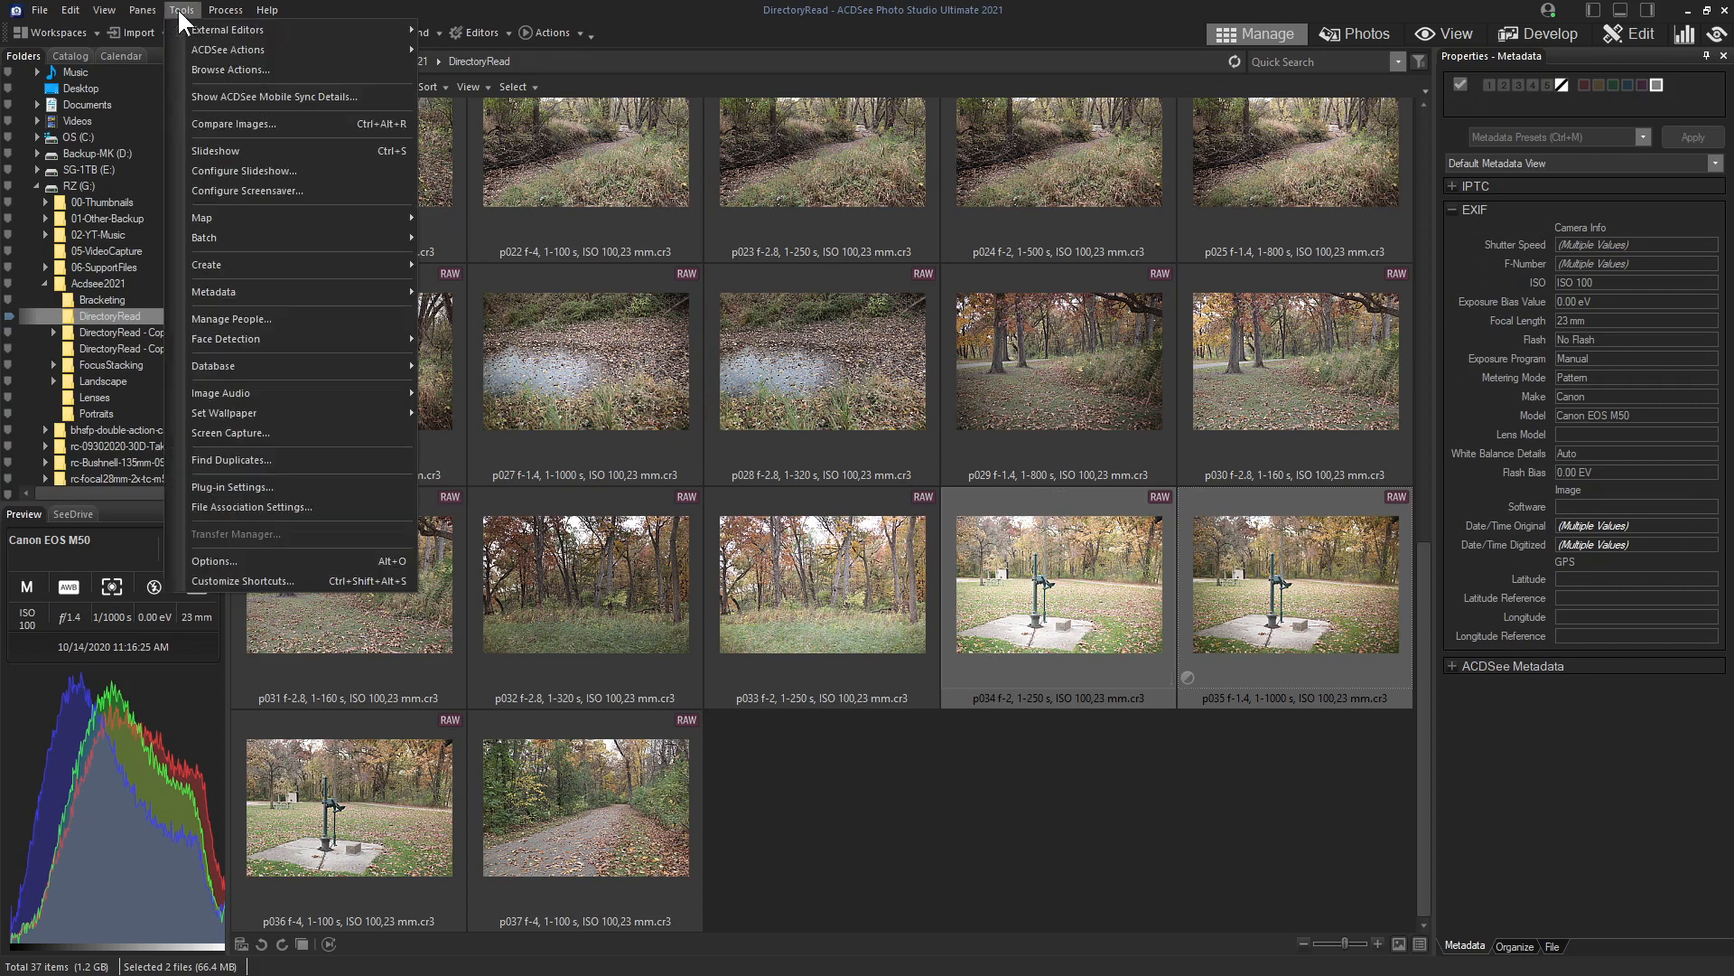
{"action": "left_click", "coordinate": [240, 121]}
Step: Inspect the water pump's details in both compared photos and show their histograms and file properties
{"action": "scroll", "coordinate": [459, 338], "scroll_direction": "up", "scroll_amount": 4}
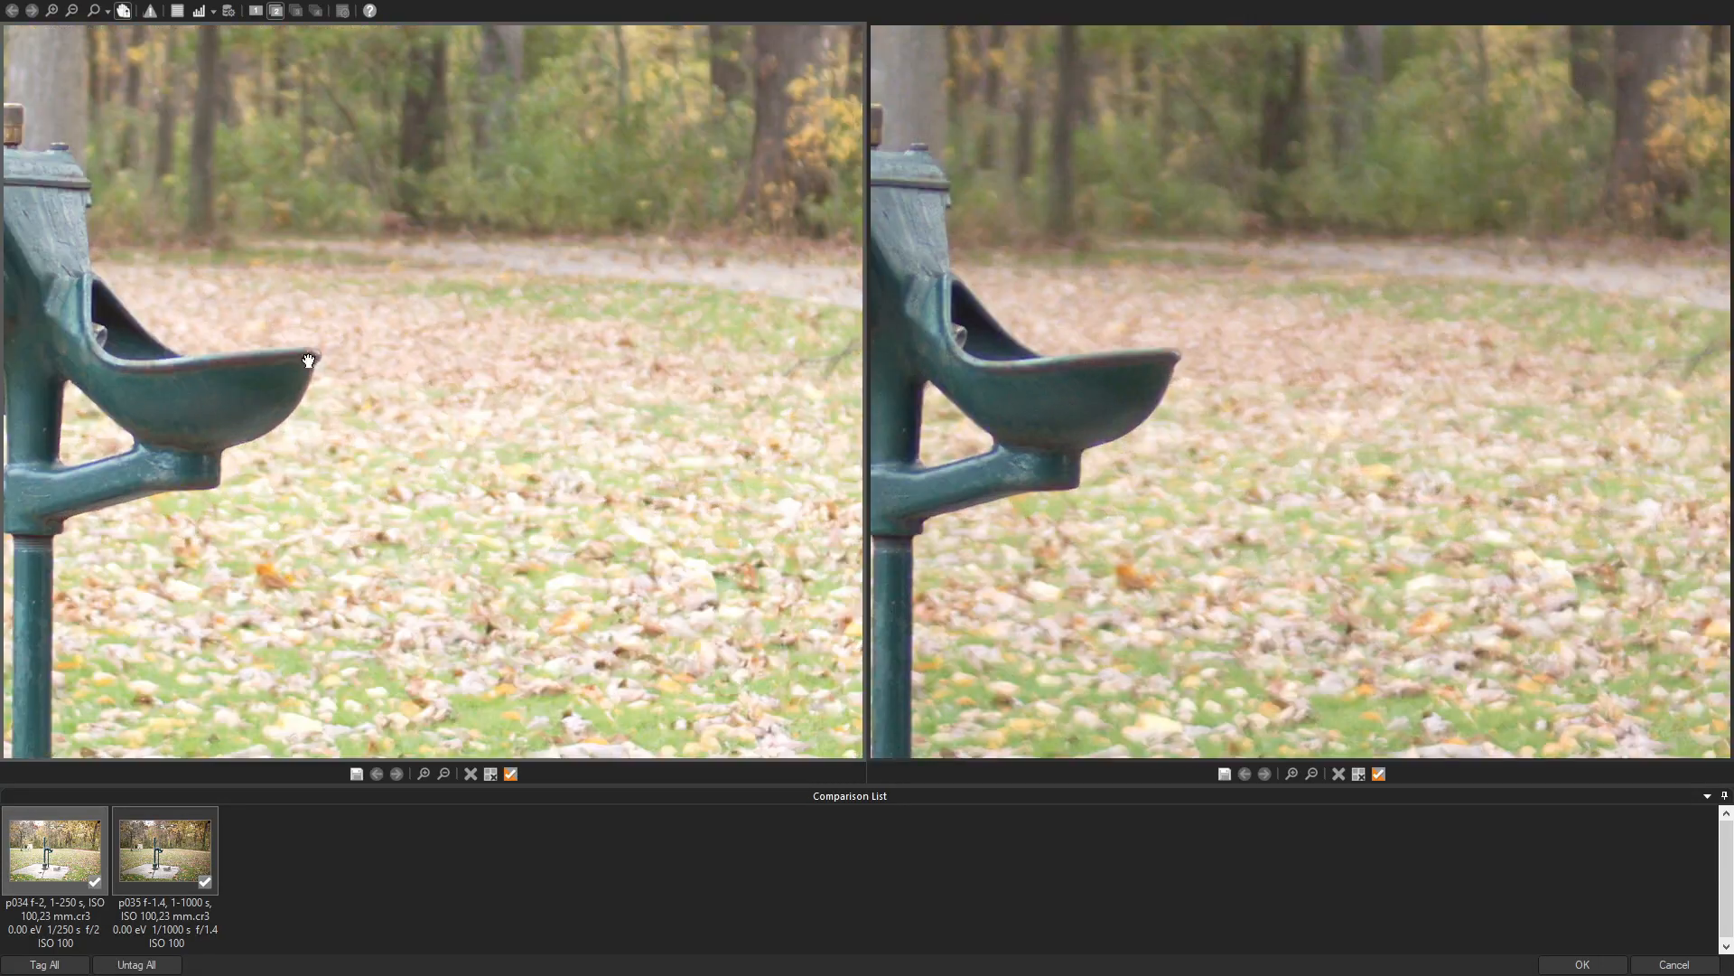
{"action": "left_click_drag", "start_coordinate": [309, 361], "coordinate": [732, 394]}
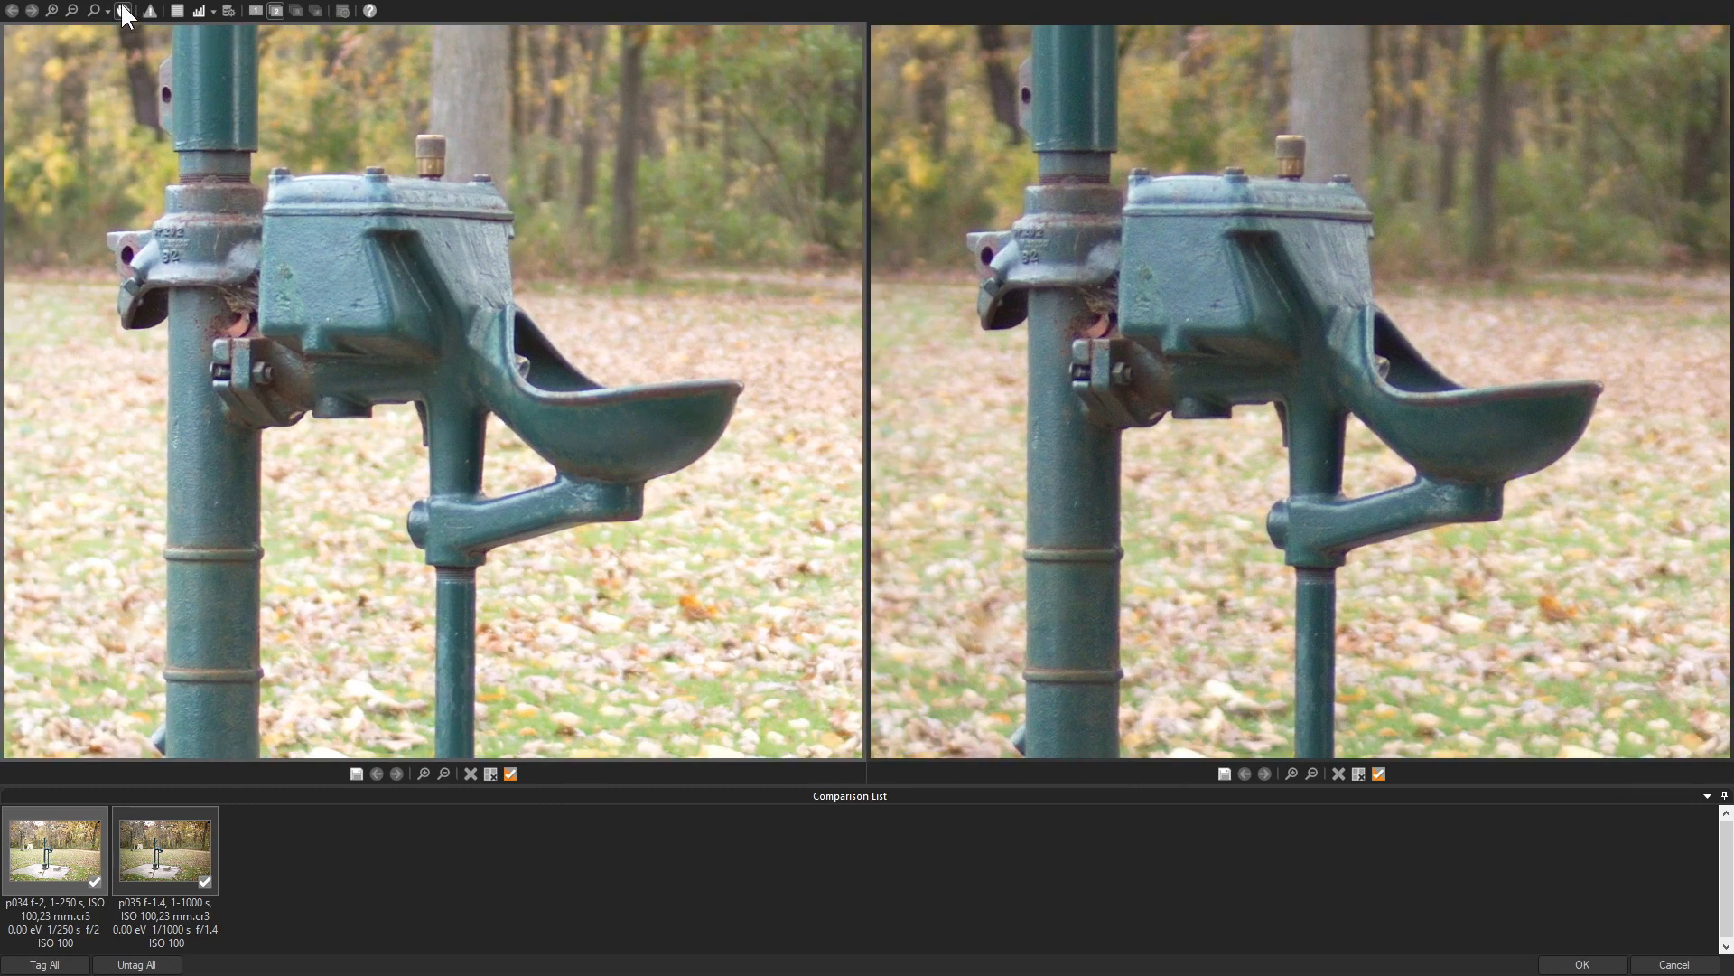
{"action": "mouse_move", "coordinate": [369, 331]}
{"action": "left_mouse_down"}
{"action": "mouse_move", "coordinate": [384, 357]}
{"action": "mouse_move", "coordinate": [366, 366]}
{"action": "left_mouse_up"}
{"action": "left_click_drag", "start_coordinate": [1266, 450], "coordinate": [1252, 465]}
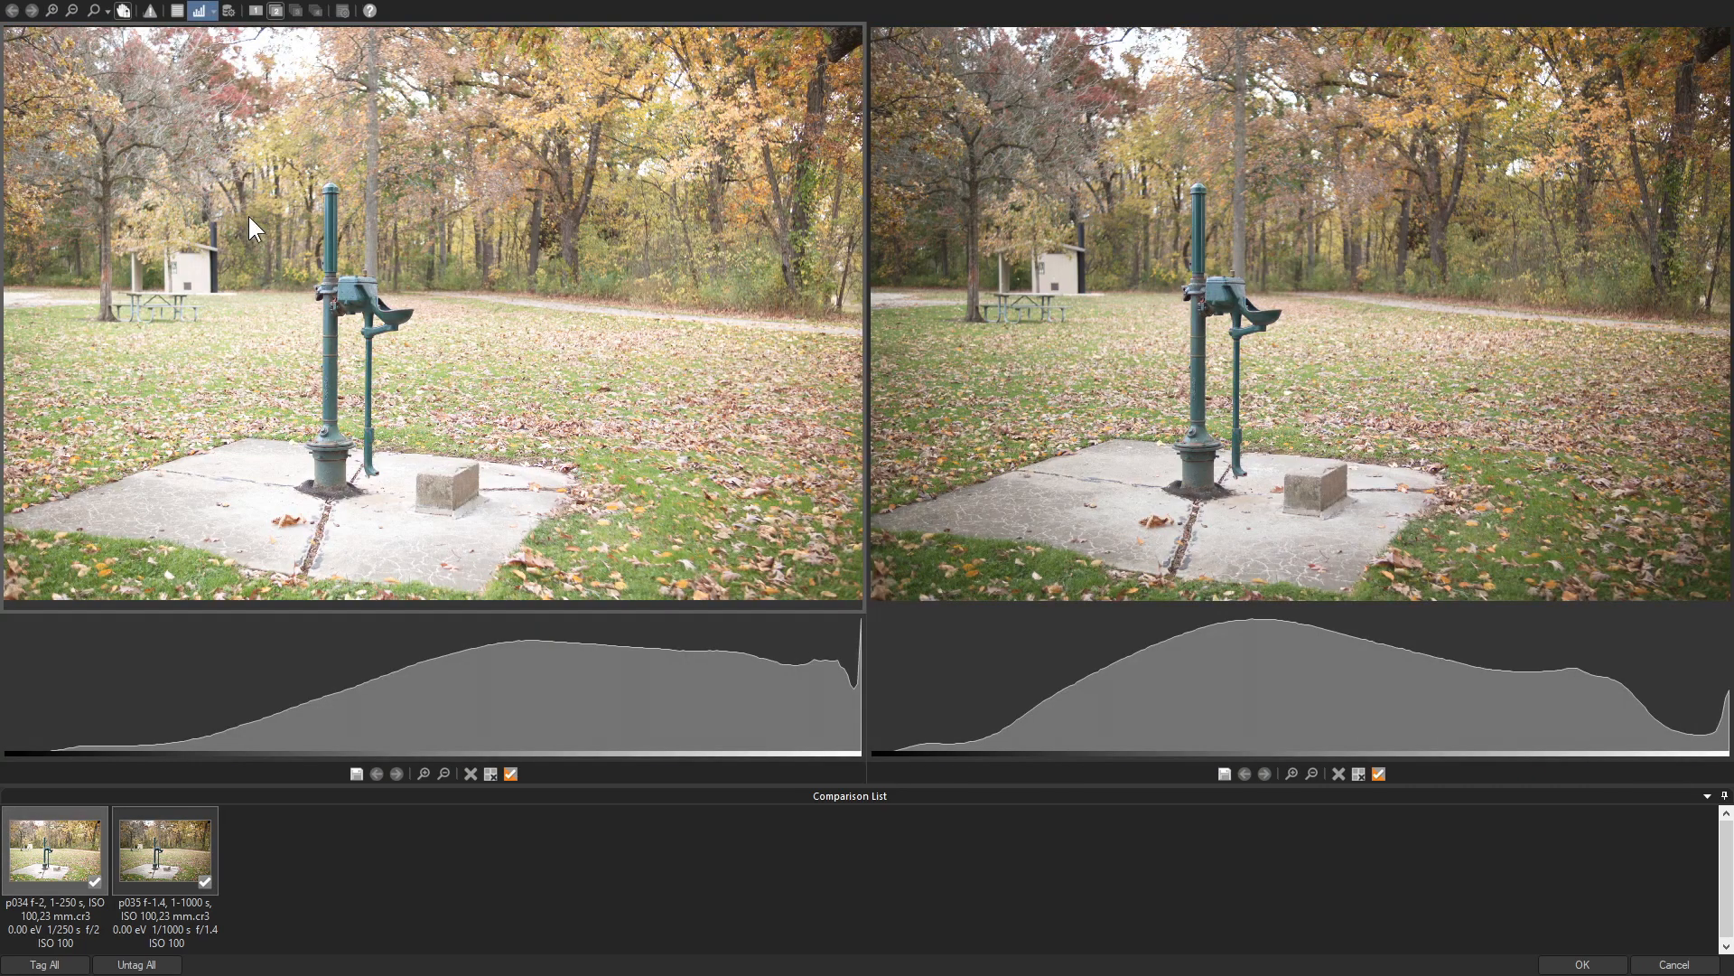
{"action": "left_click", "coordinate": [177, 10]}
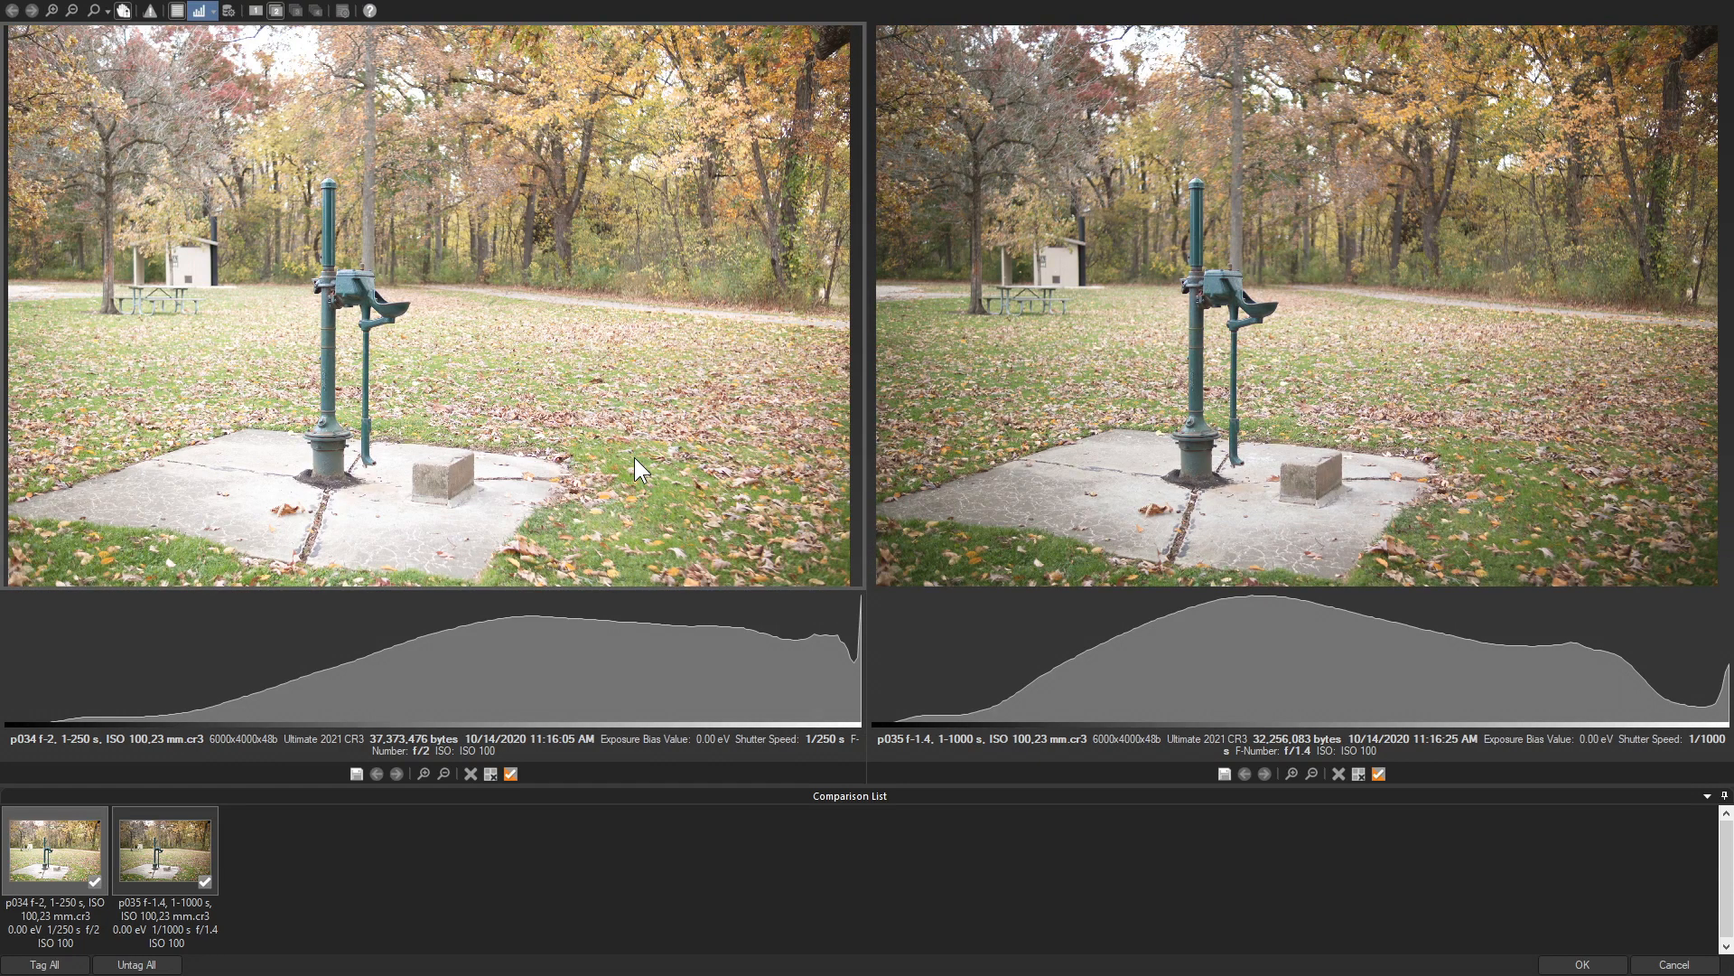
Step: Auto-hide the Comparison List and examine the water pump and surrounding leaves up close in both compared photos
{"action": "left_click", "coordinate": [1707, 796]}
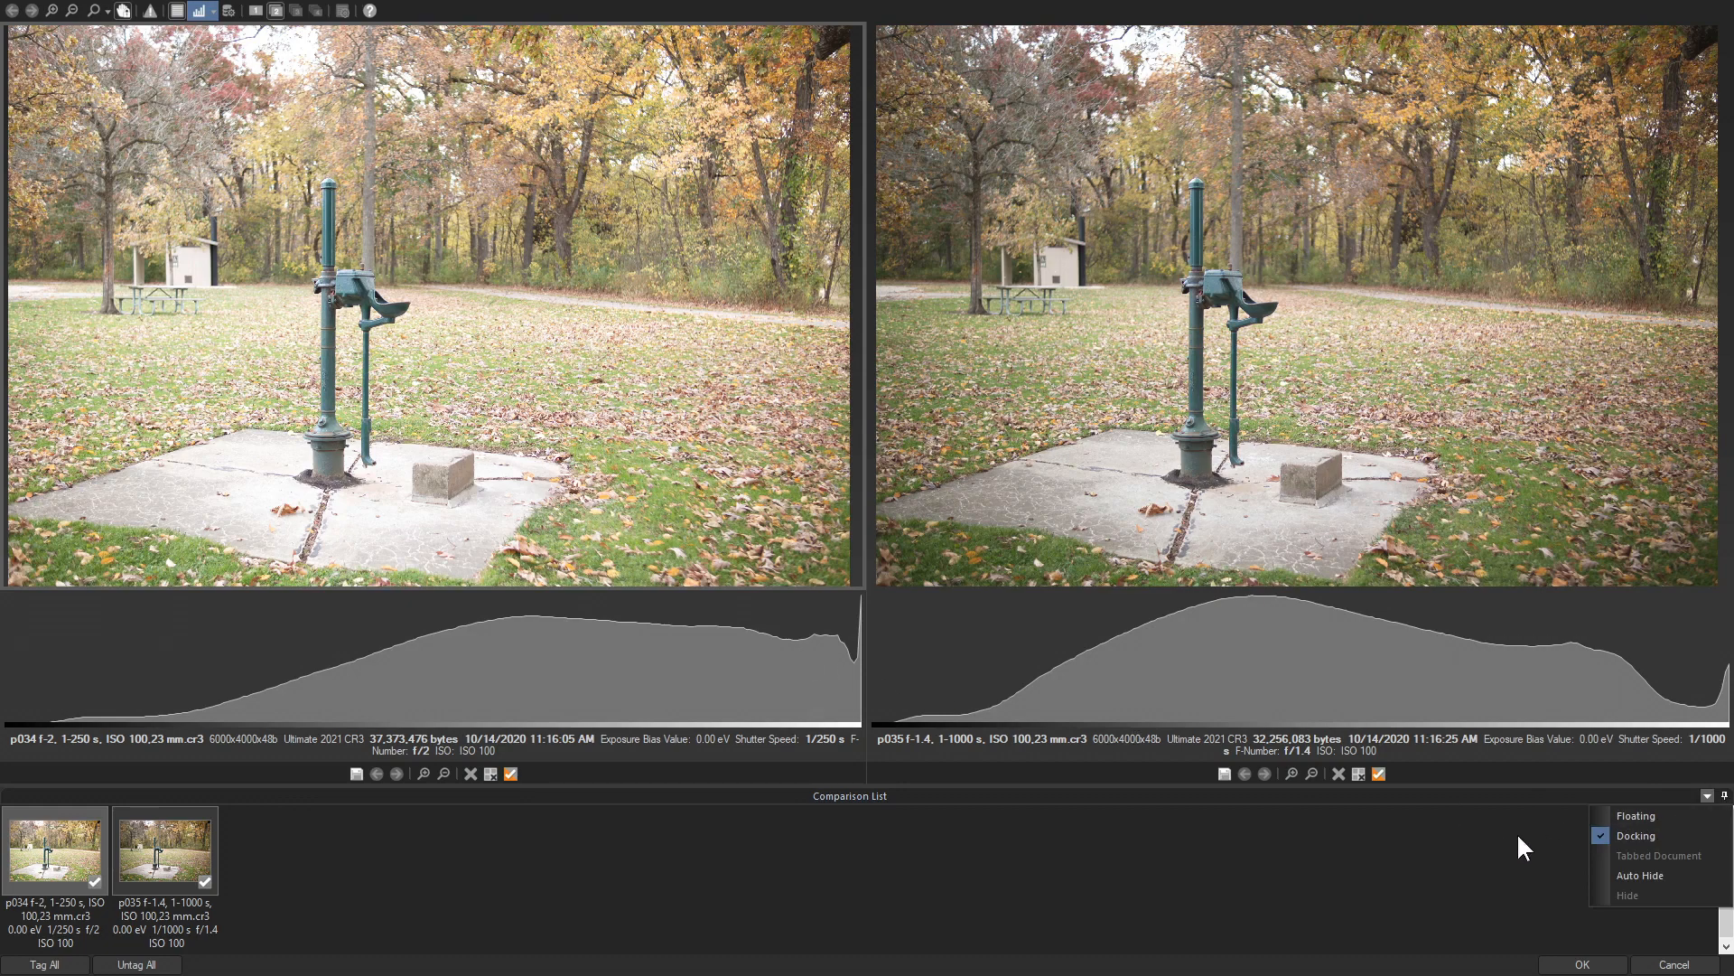
{"action": "left_click", "coordinate": [1560, 837]}
{"action": "scroll", "coordinate": [371, 391], "scroll_direction": "up", "scroll_amount": 3}
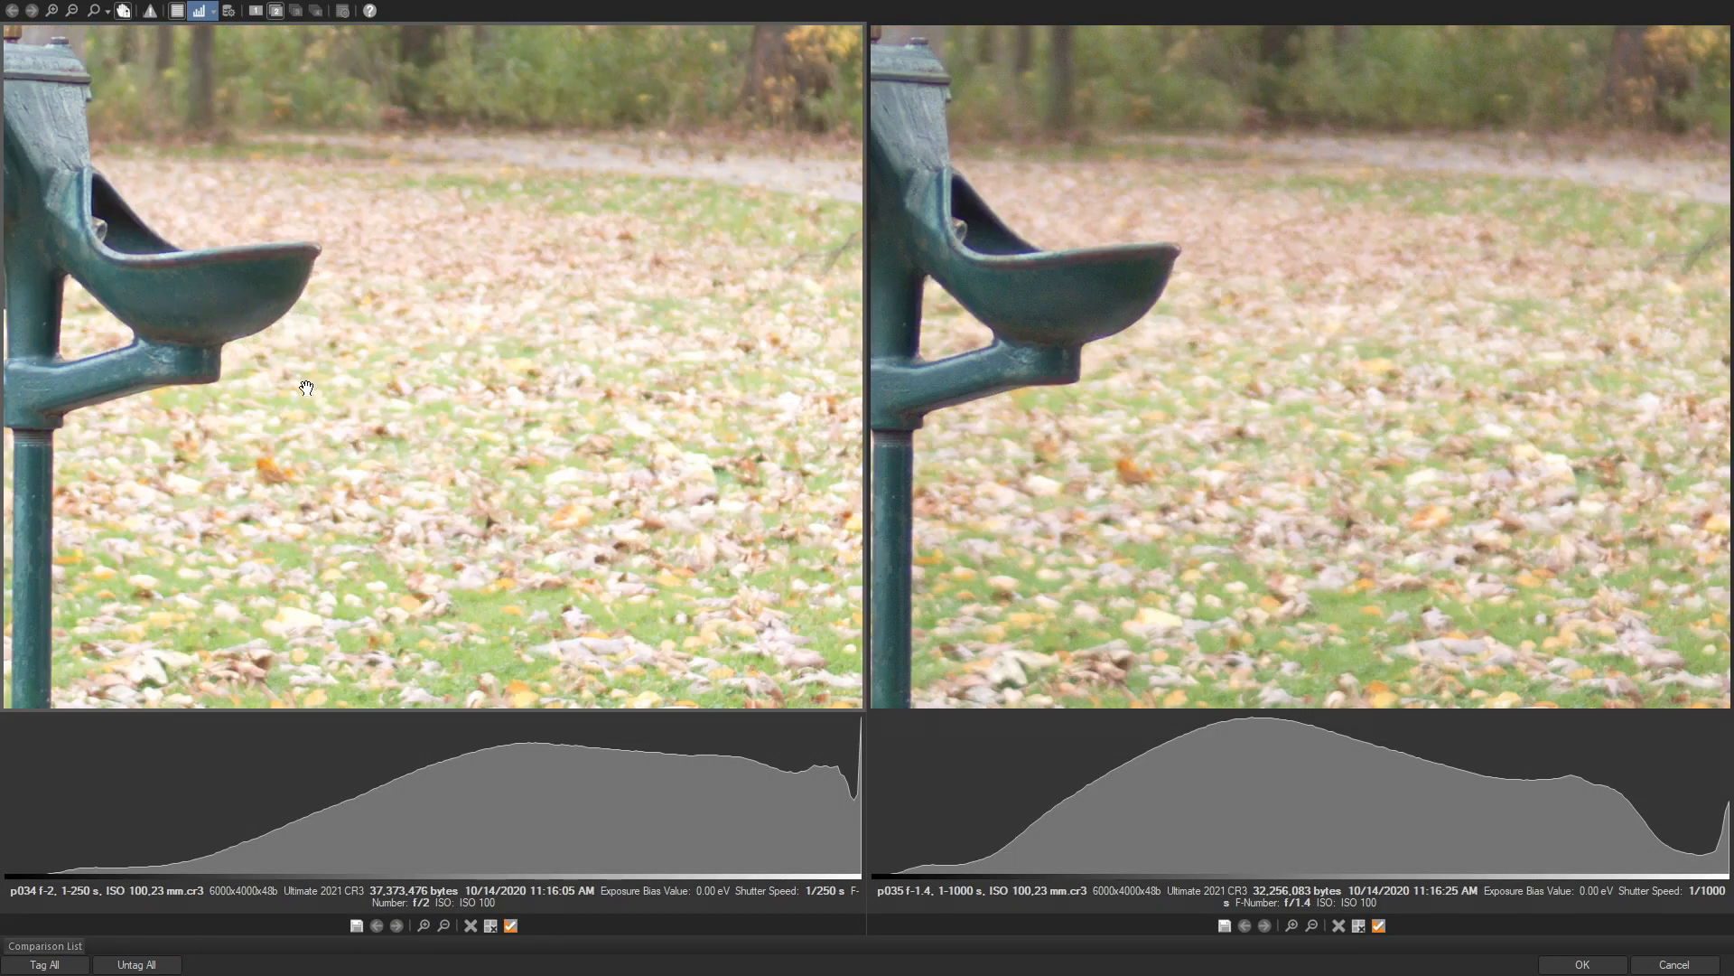
{"action": "left_click_drag", "start_coordinate": [255, 387], "coordinate": [703, 445]}
{"action": "scroll", "coordinate": [554, 428], "scroll_direction": "up", "scroll_amount": 1}
{"action": "left_click_drag", "start_coordinate": [632, 356], "coordinate": [465, 414]}
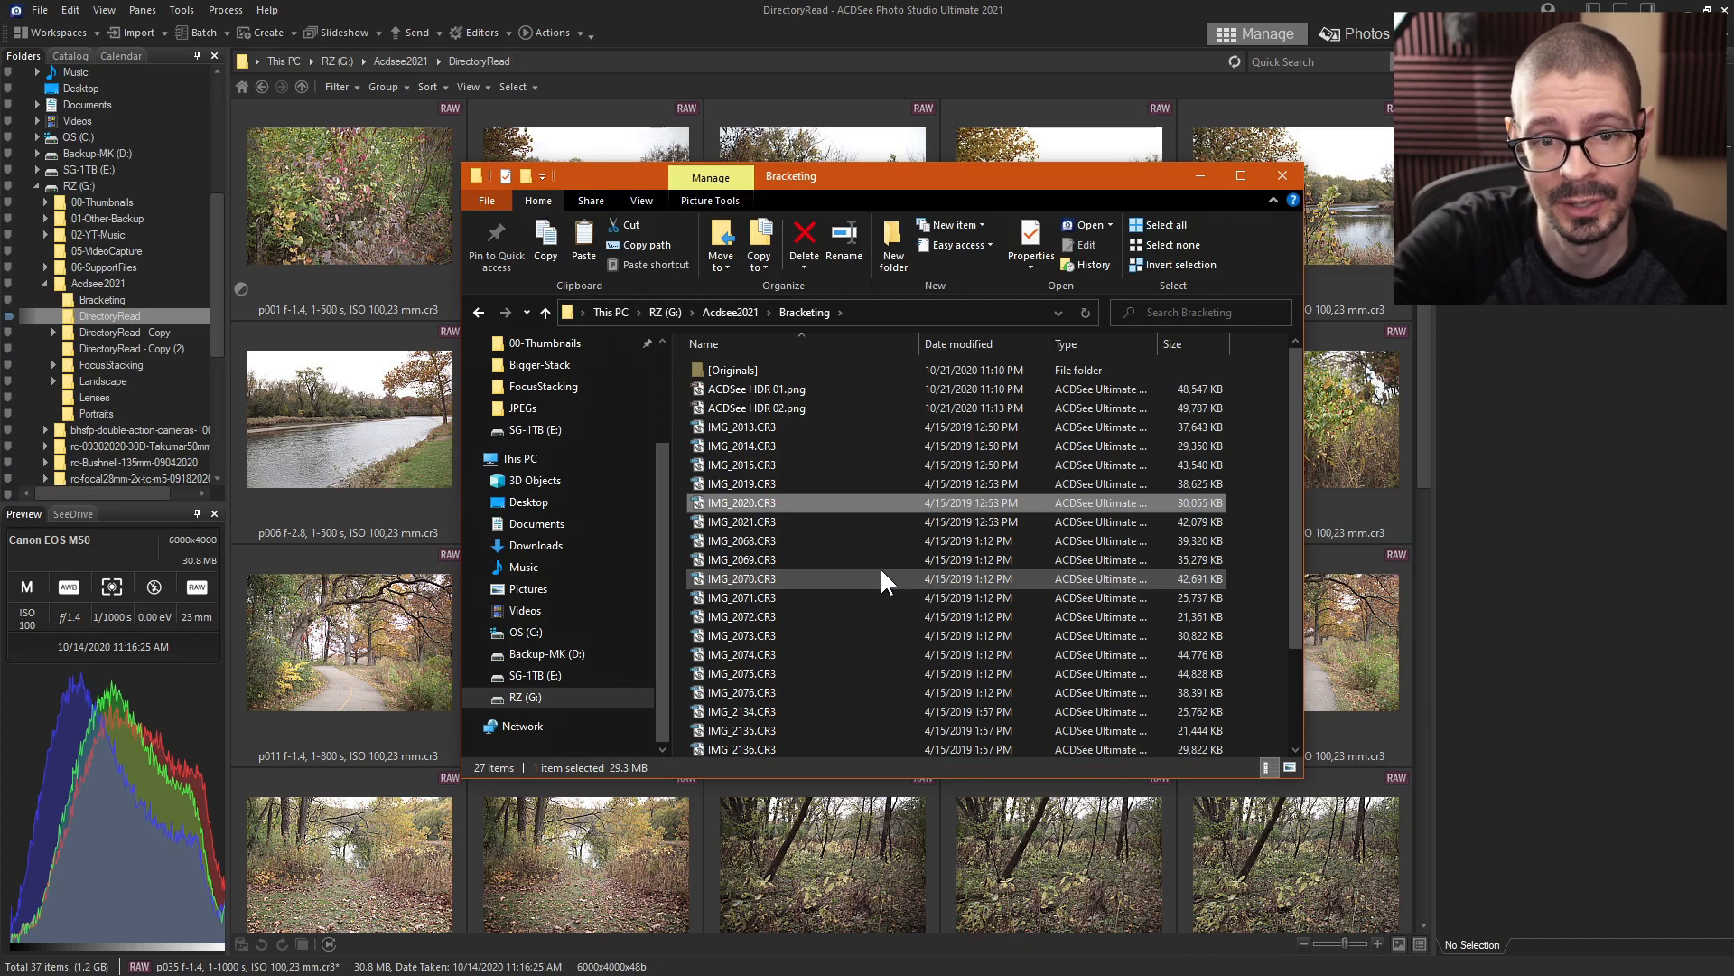
Step: In File Explorer's Bracketing folder, preview IMG_2021.CR3 with ACDSee PicaView and open the photo in ACDSee's View mode
{"action": "right_click", "coordinate": [757, 521]}
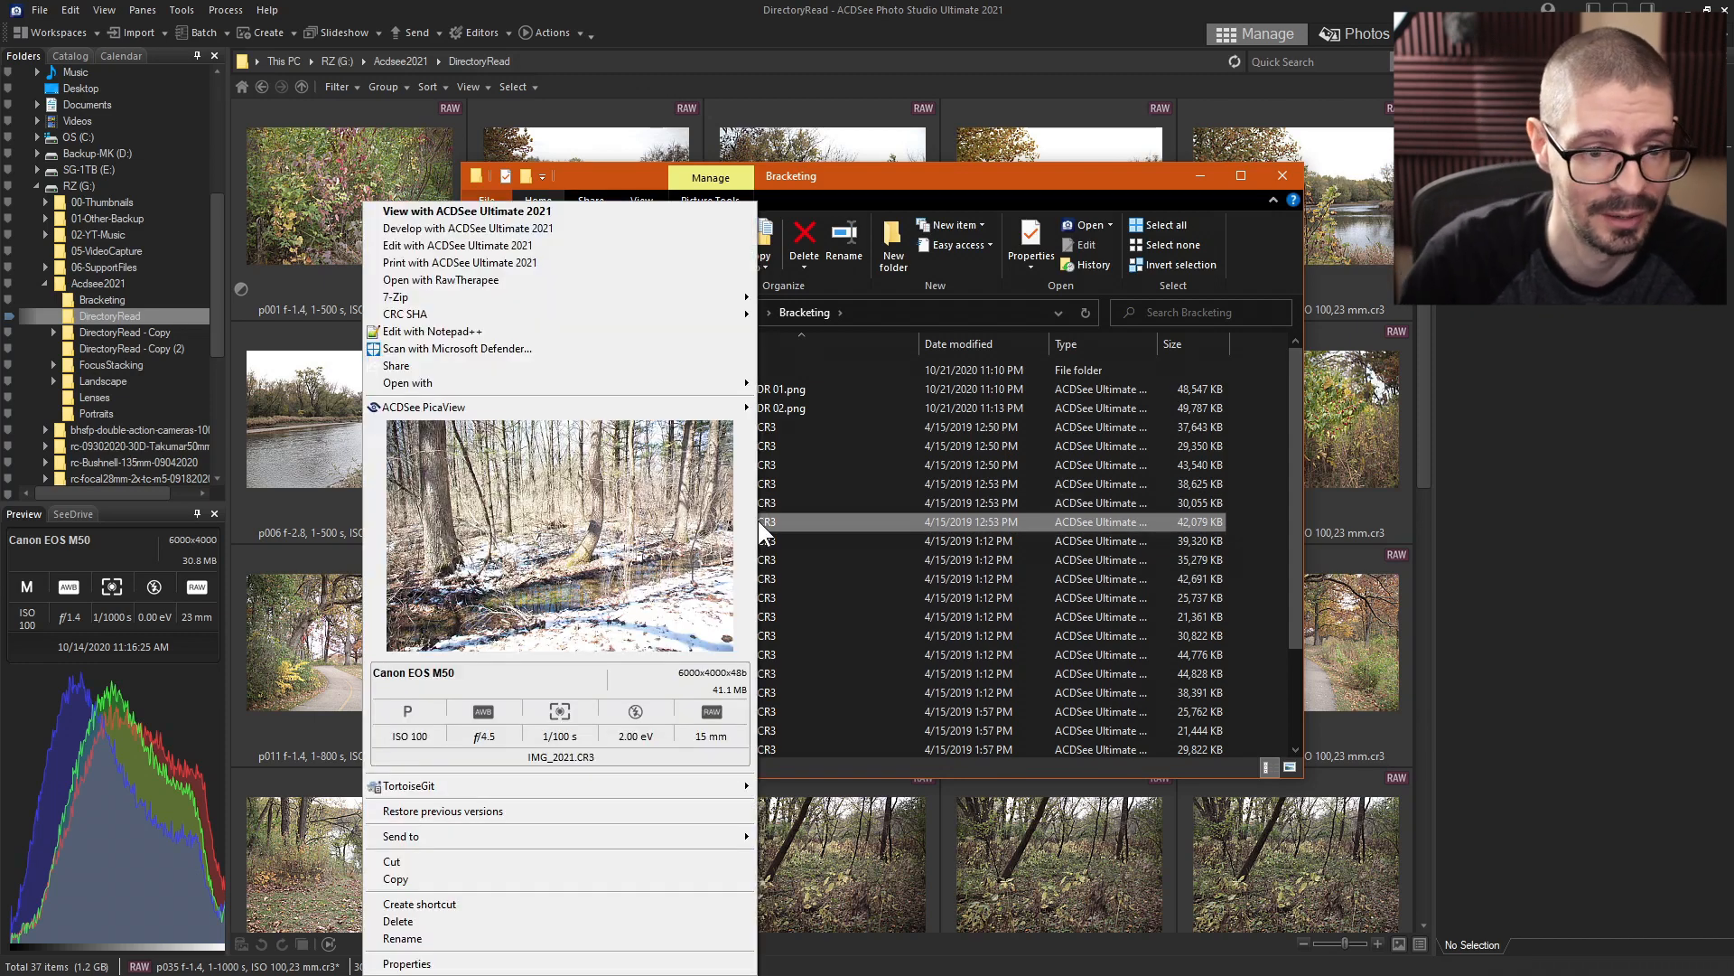
{"action": "mouse_move", "coordinate": [437, 408]}
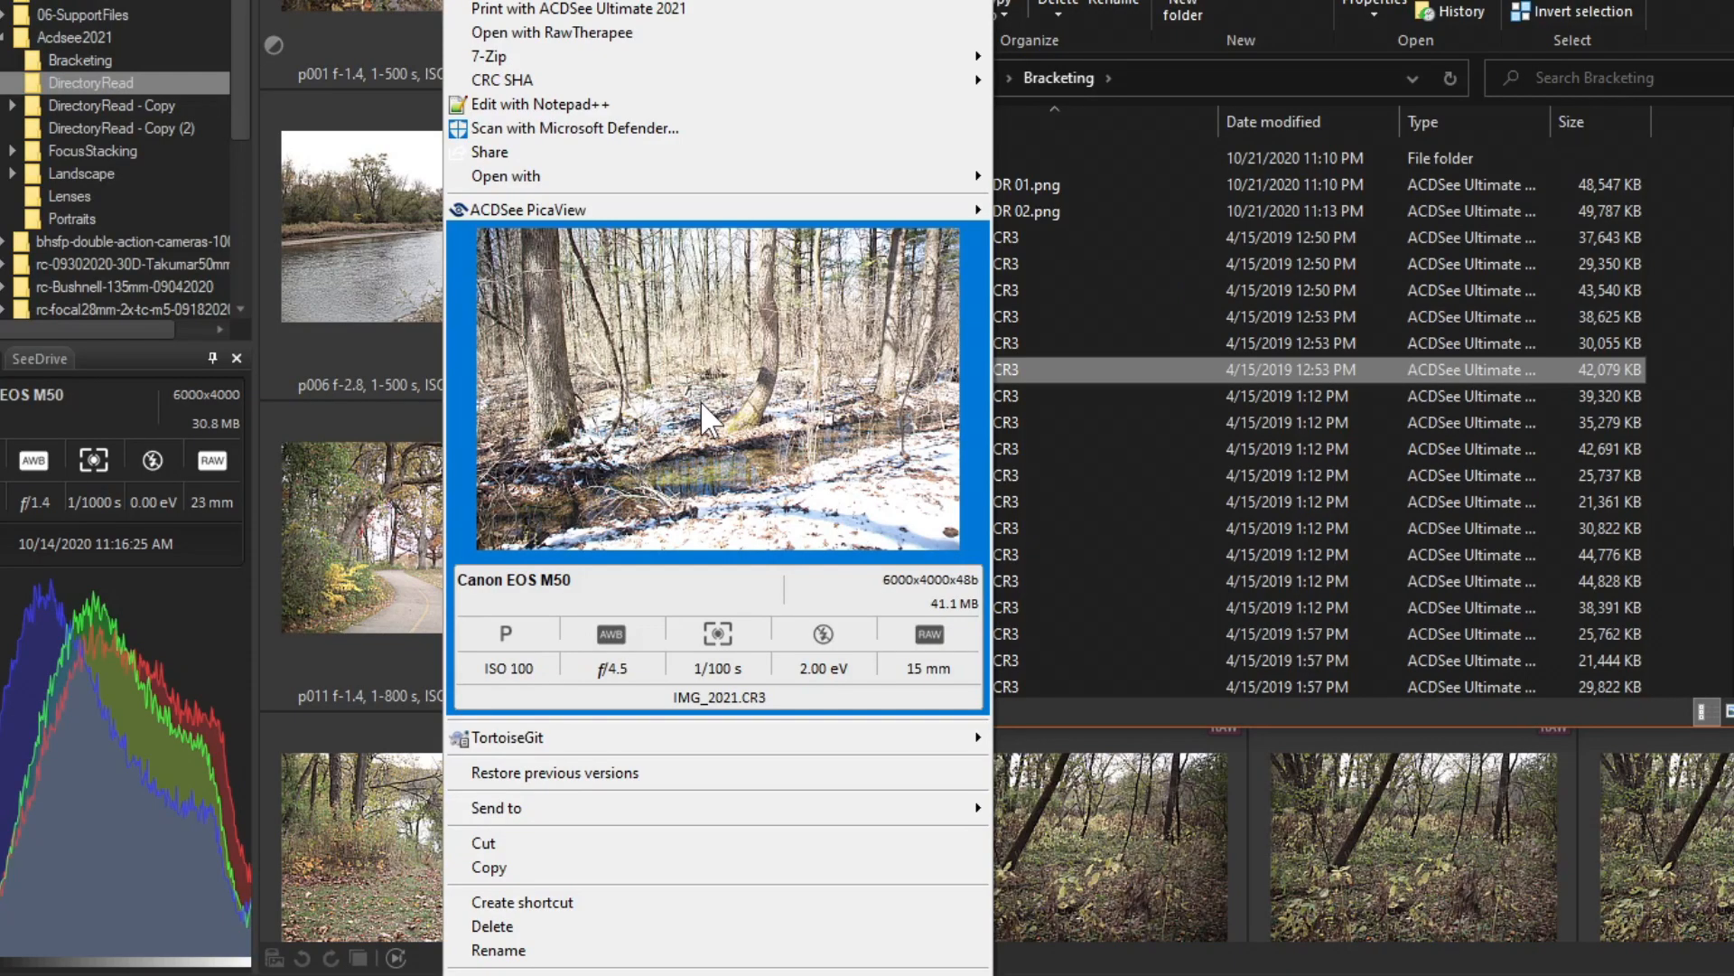
{"action": "key", "text": "Escape"}
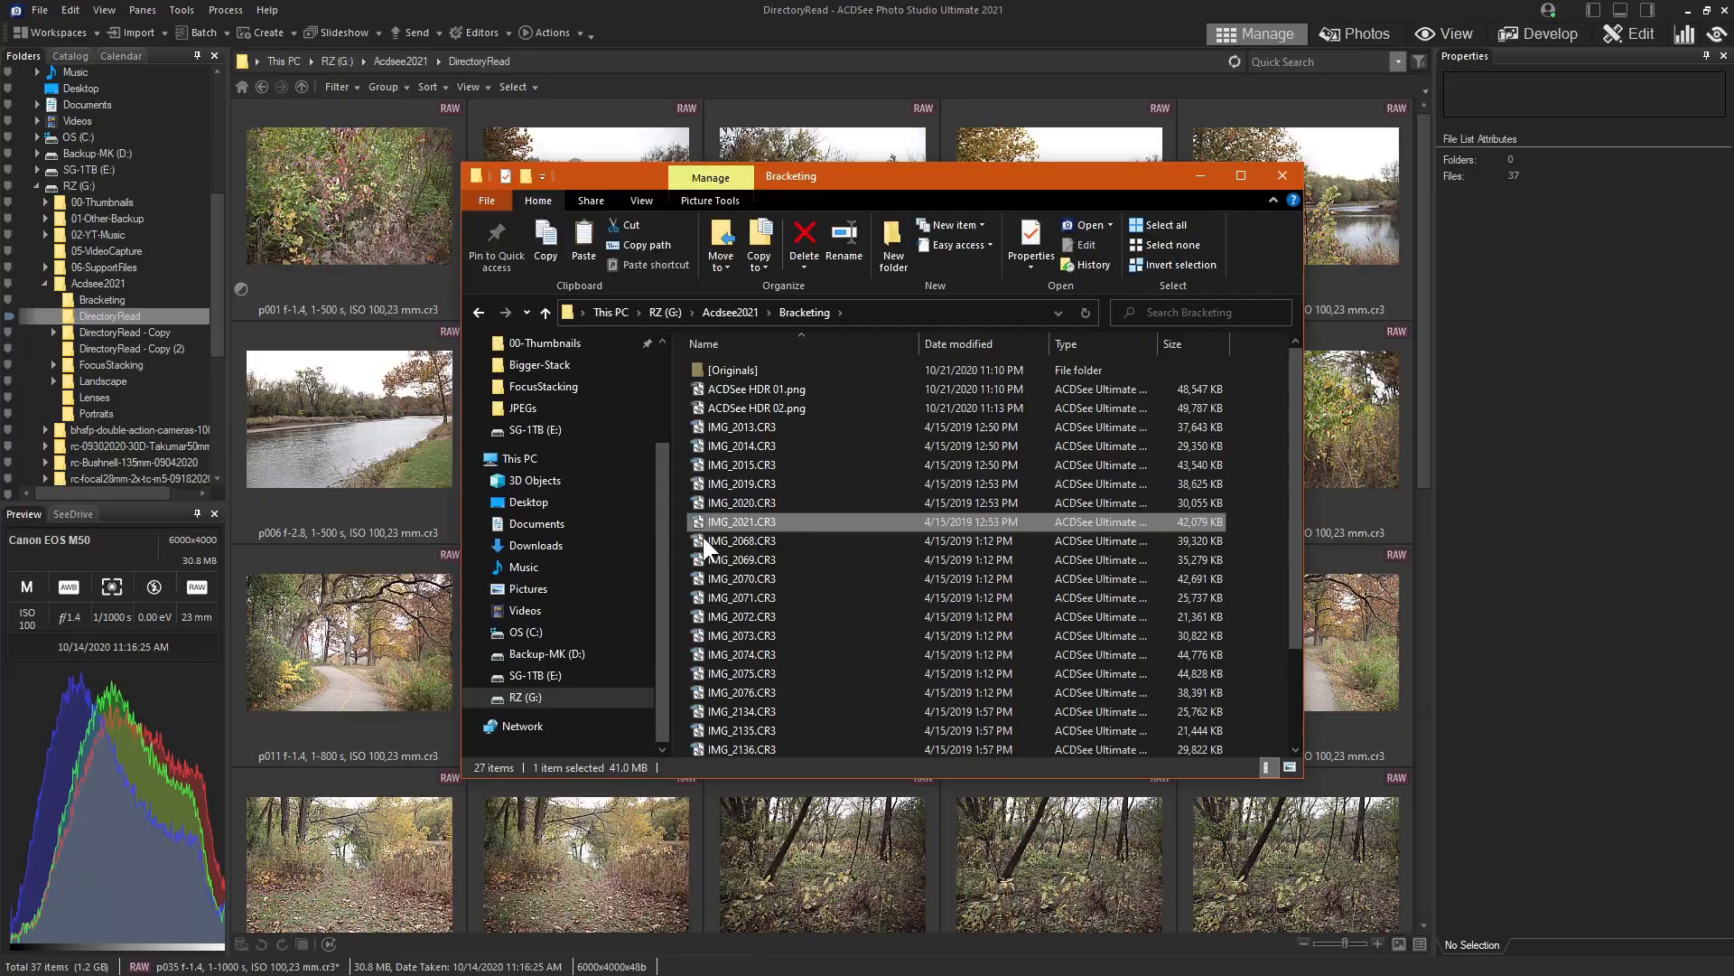
{"action": "key", "text": "Return"}
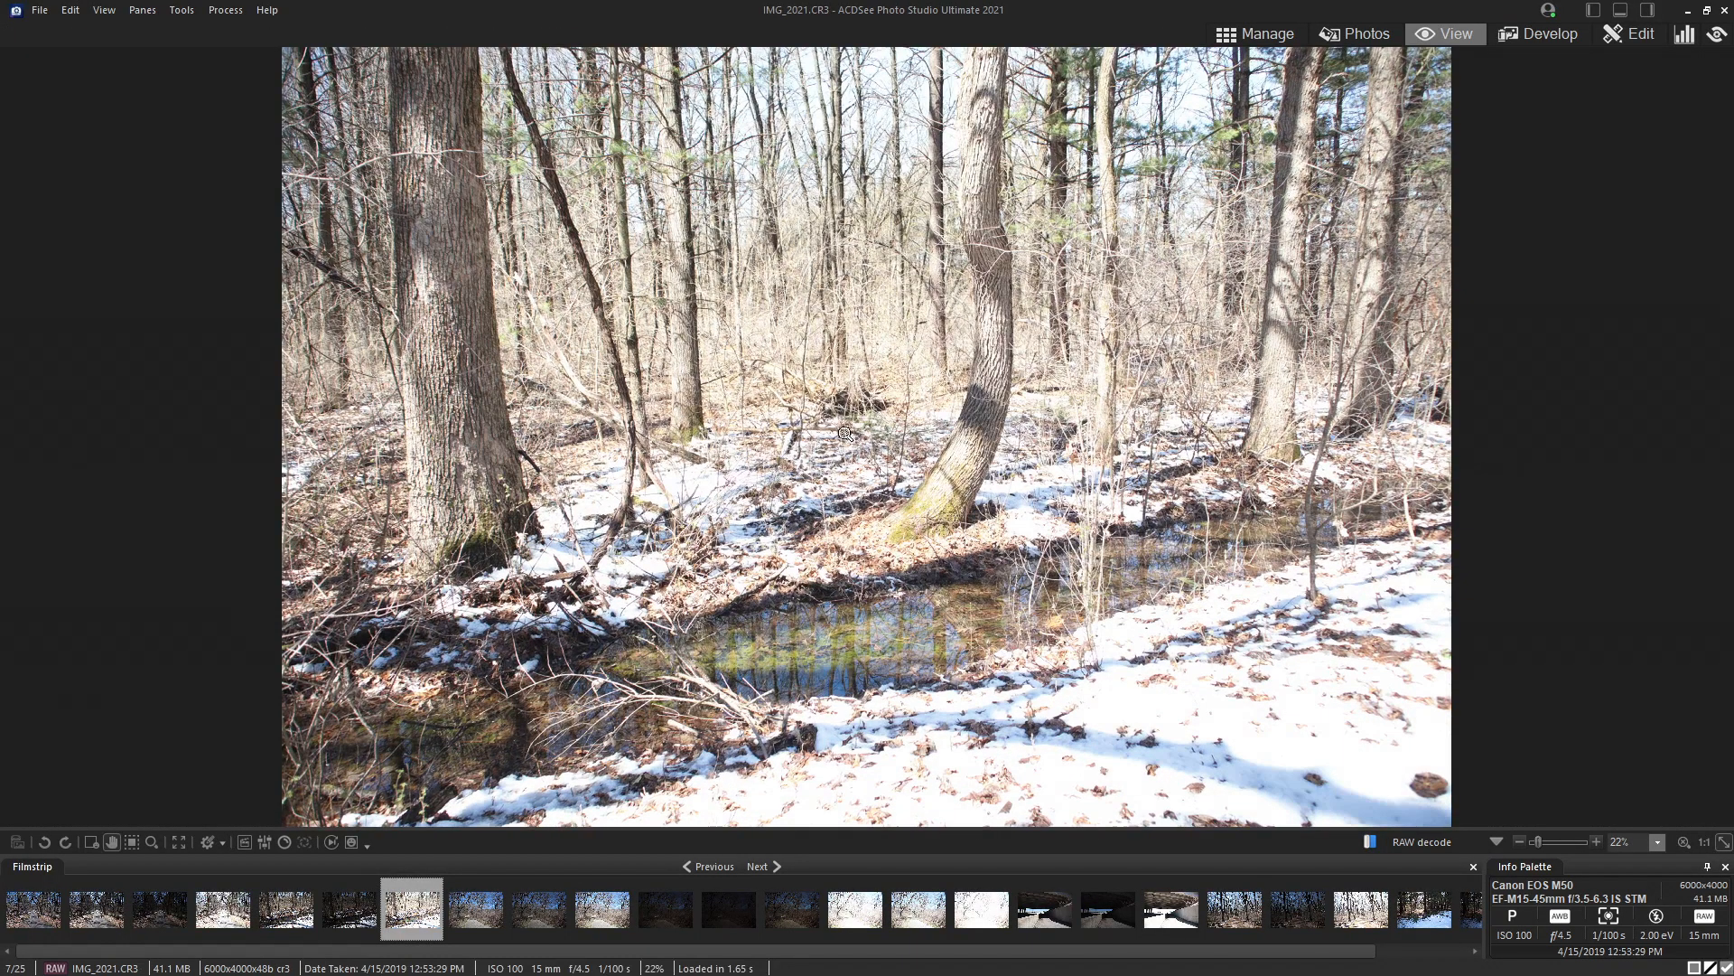
{"action": "left_click", "coordinate": [861, 440]}
{"action": "left_click", "coordinate": [860, 440]}
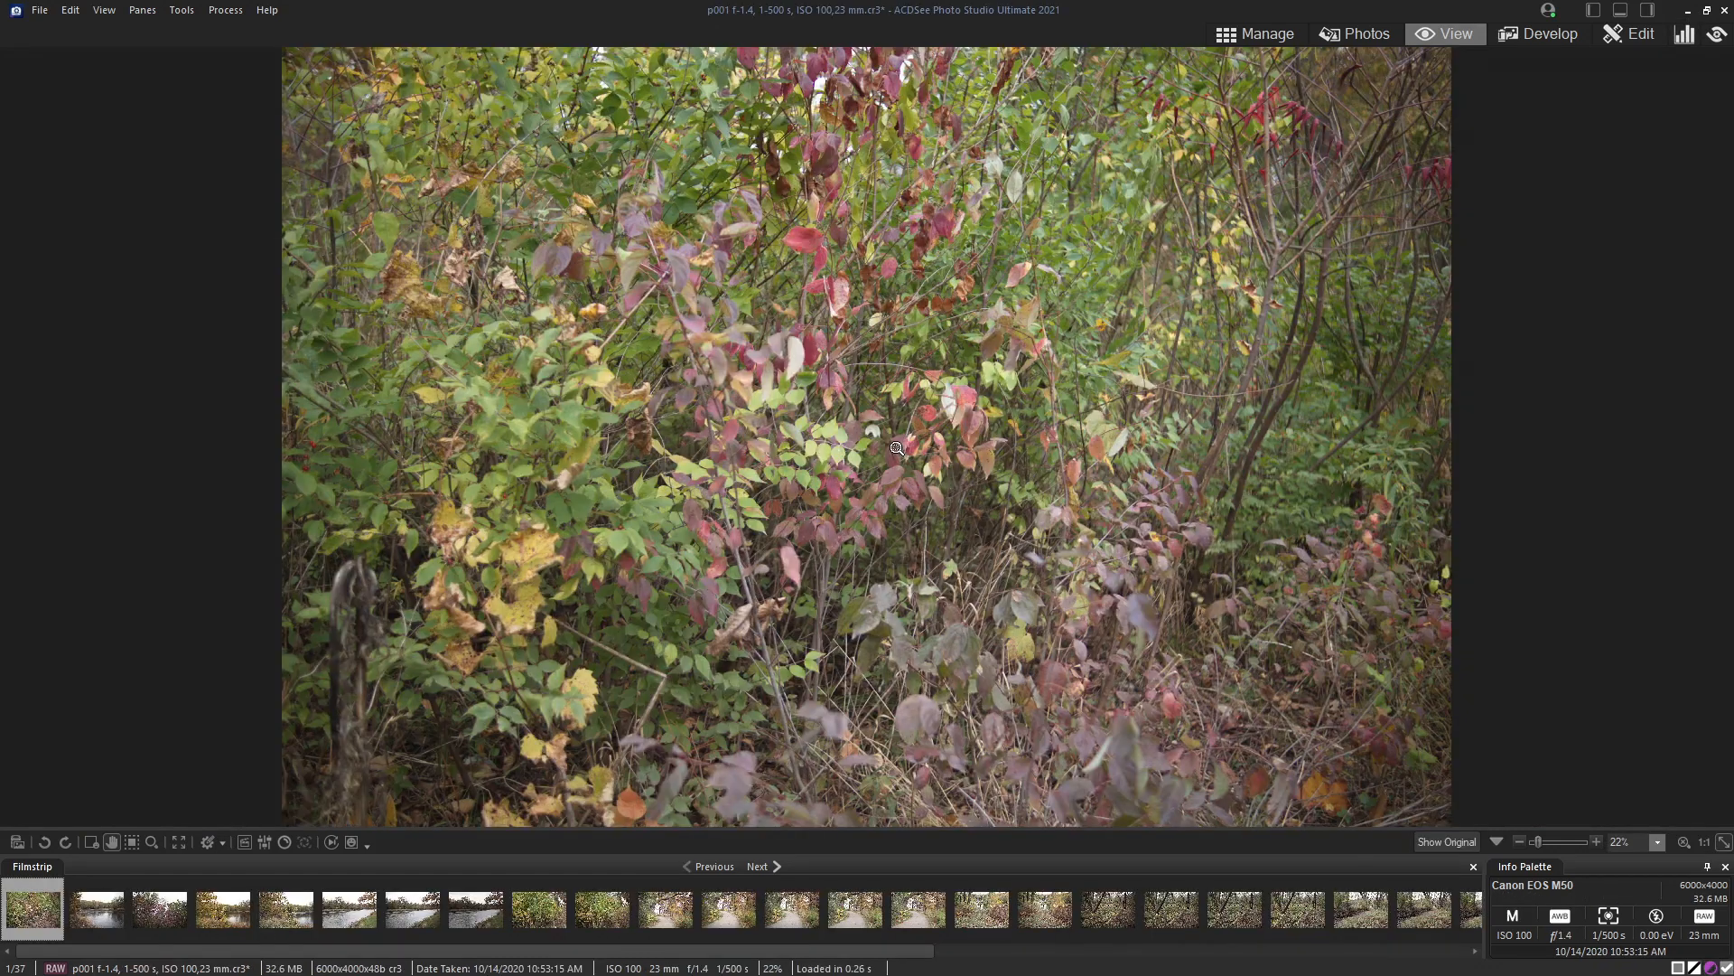
Step: View photo p001 at 100% and back at full size, and switch to photos p004 and p005
{"action": "left_click", "coordinate": [792, 461]}
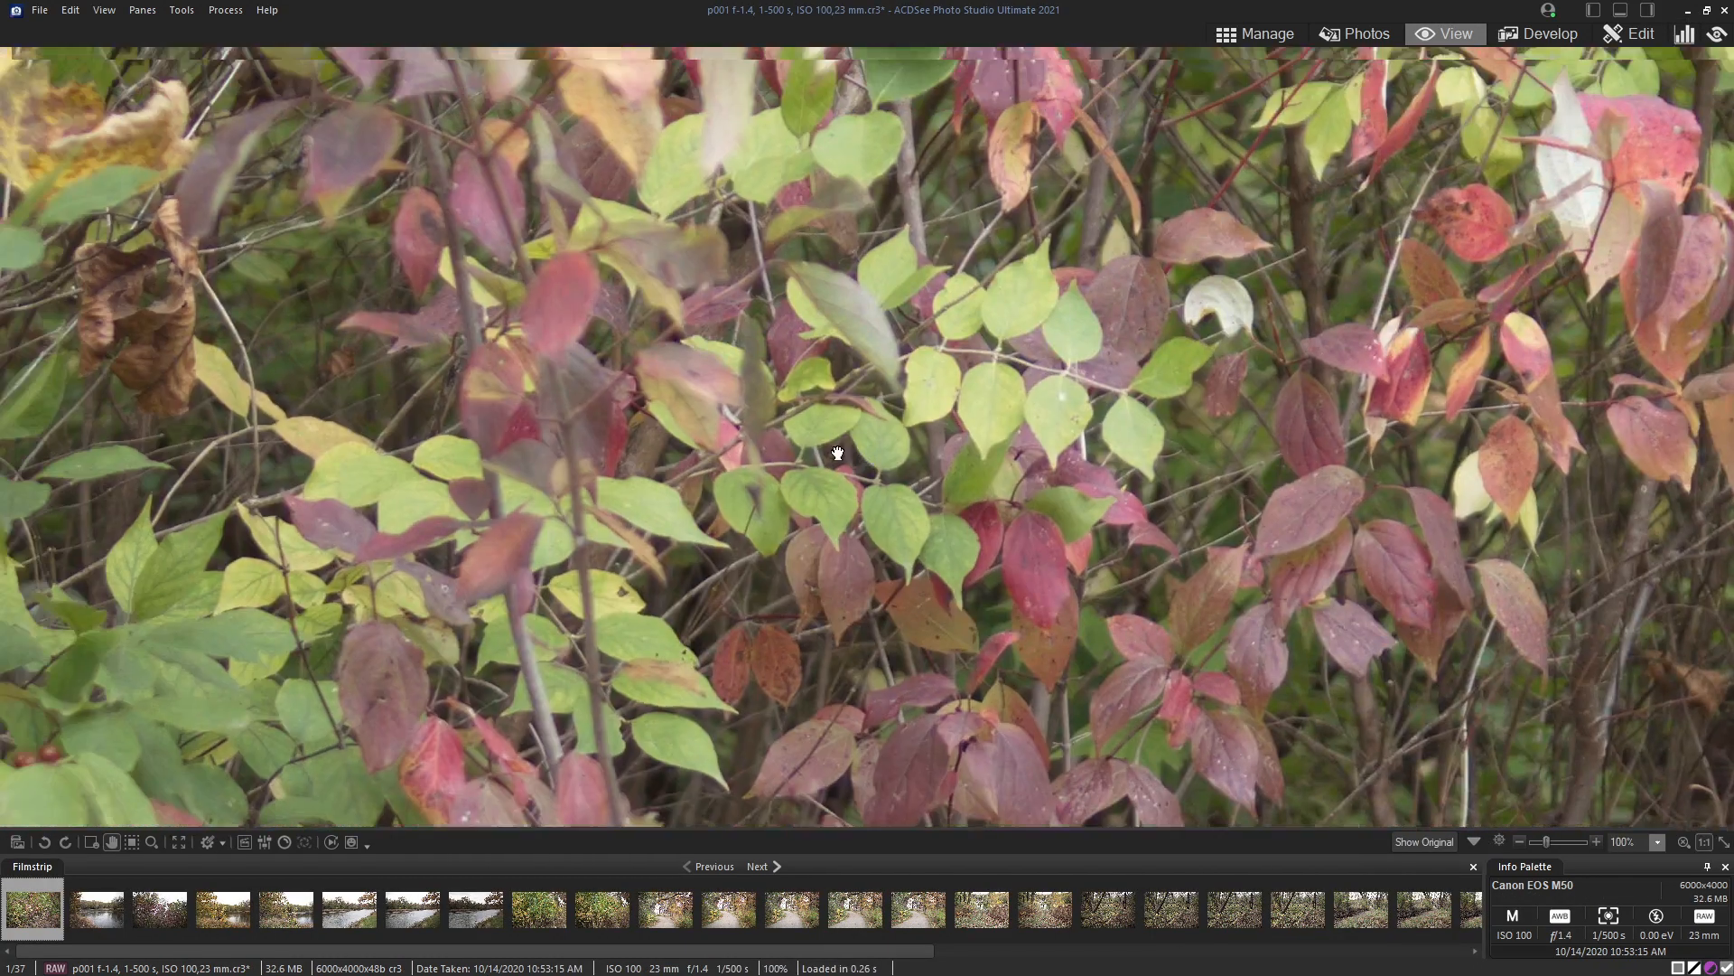
{"action": "left_click", "coordinate": [838, 454]}
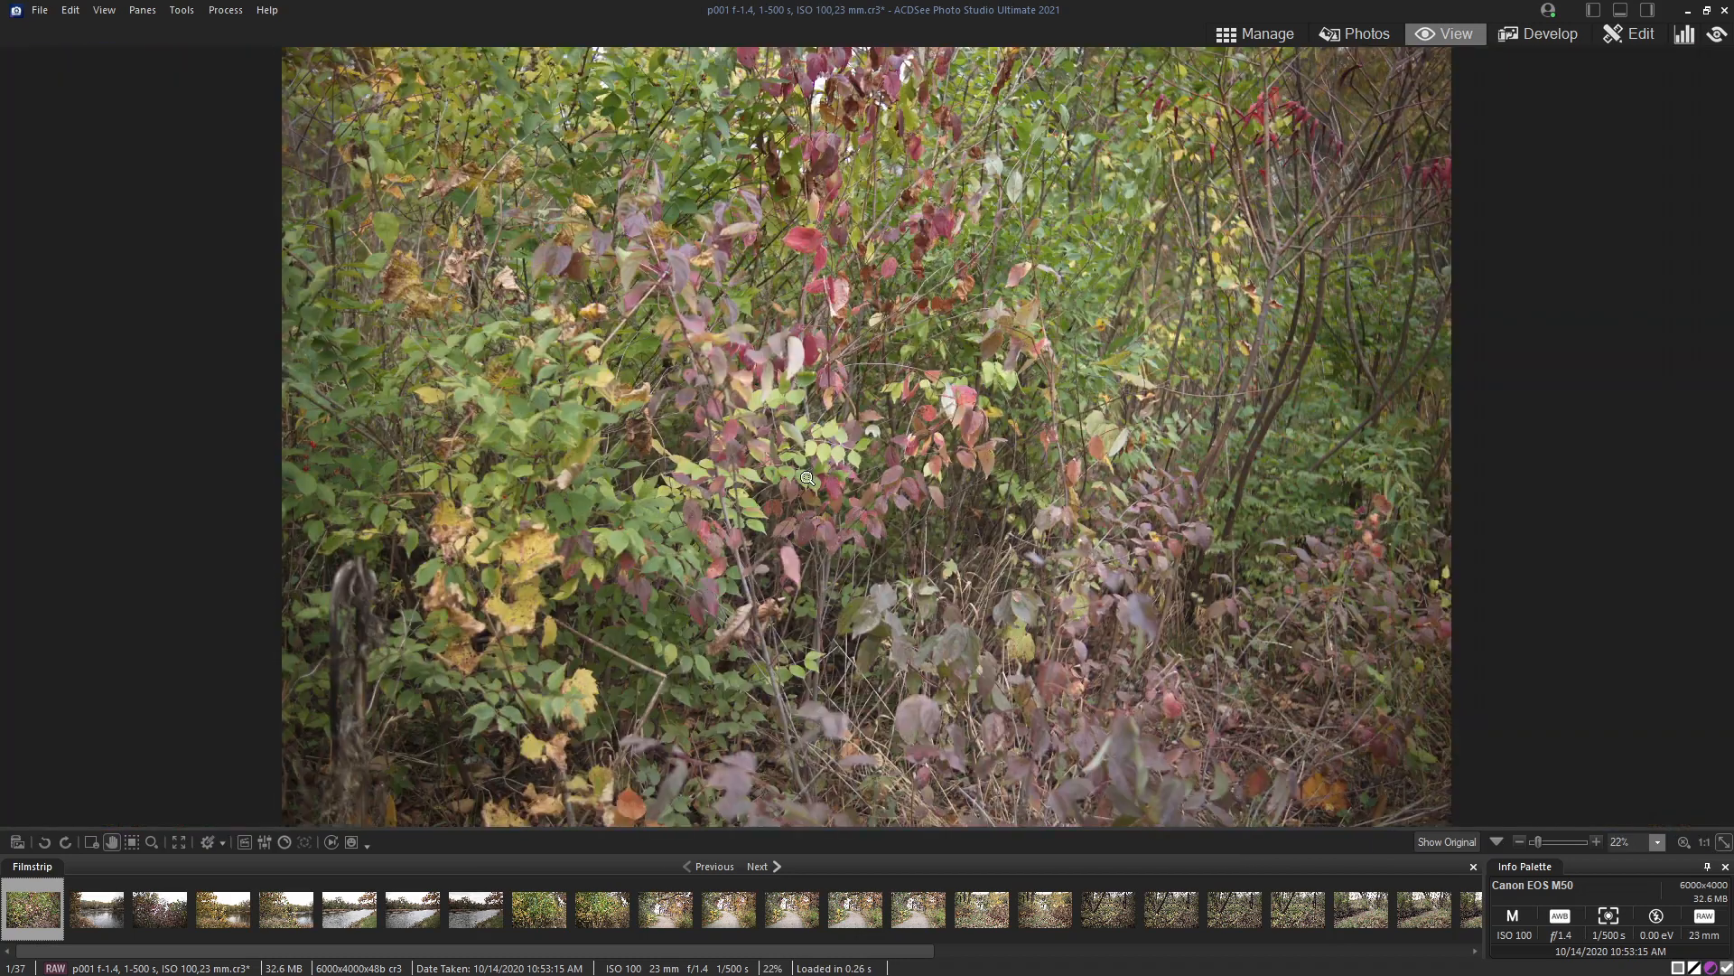
{"action": "left_click", "coordinate": [232, 905]}
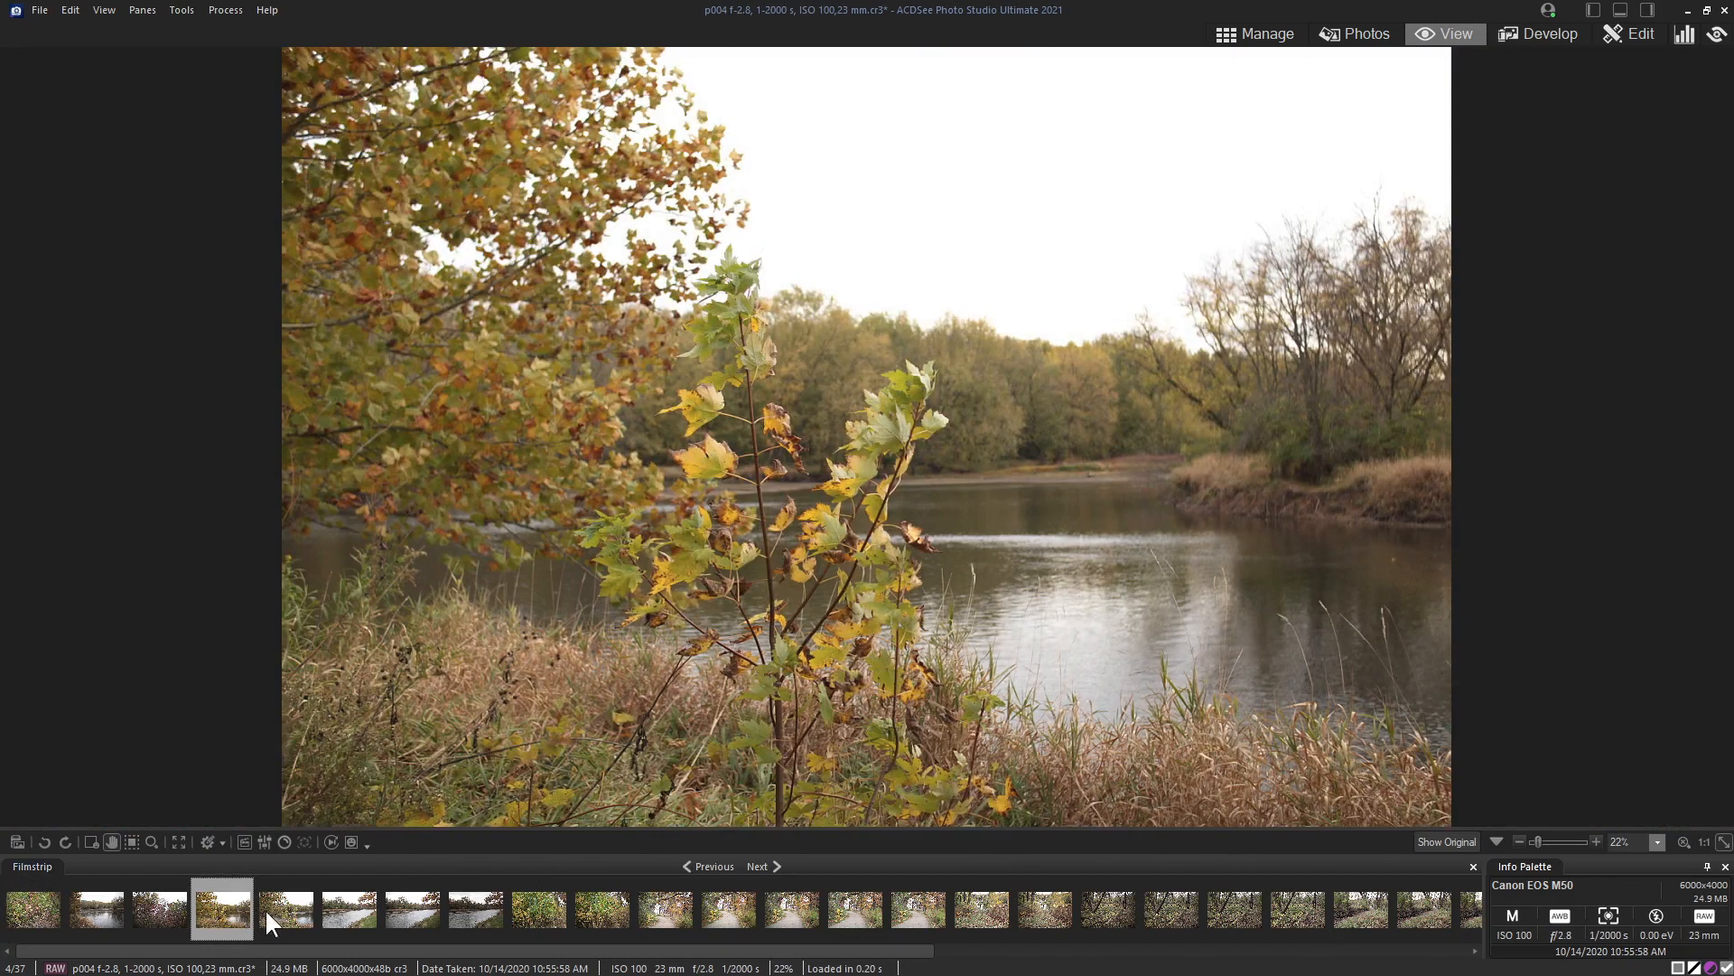
{"action": "left_click", "coordinate": [294, 909]}
Step: Show the second monitor view options and examine the leaves in photo p005 at 100%
{"action": "left_click", "coordinate": [103, 10]}
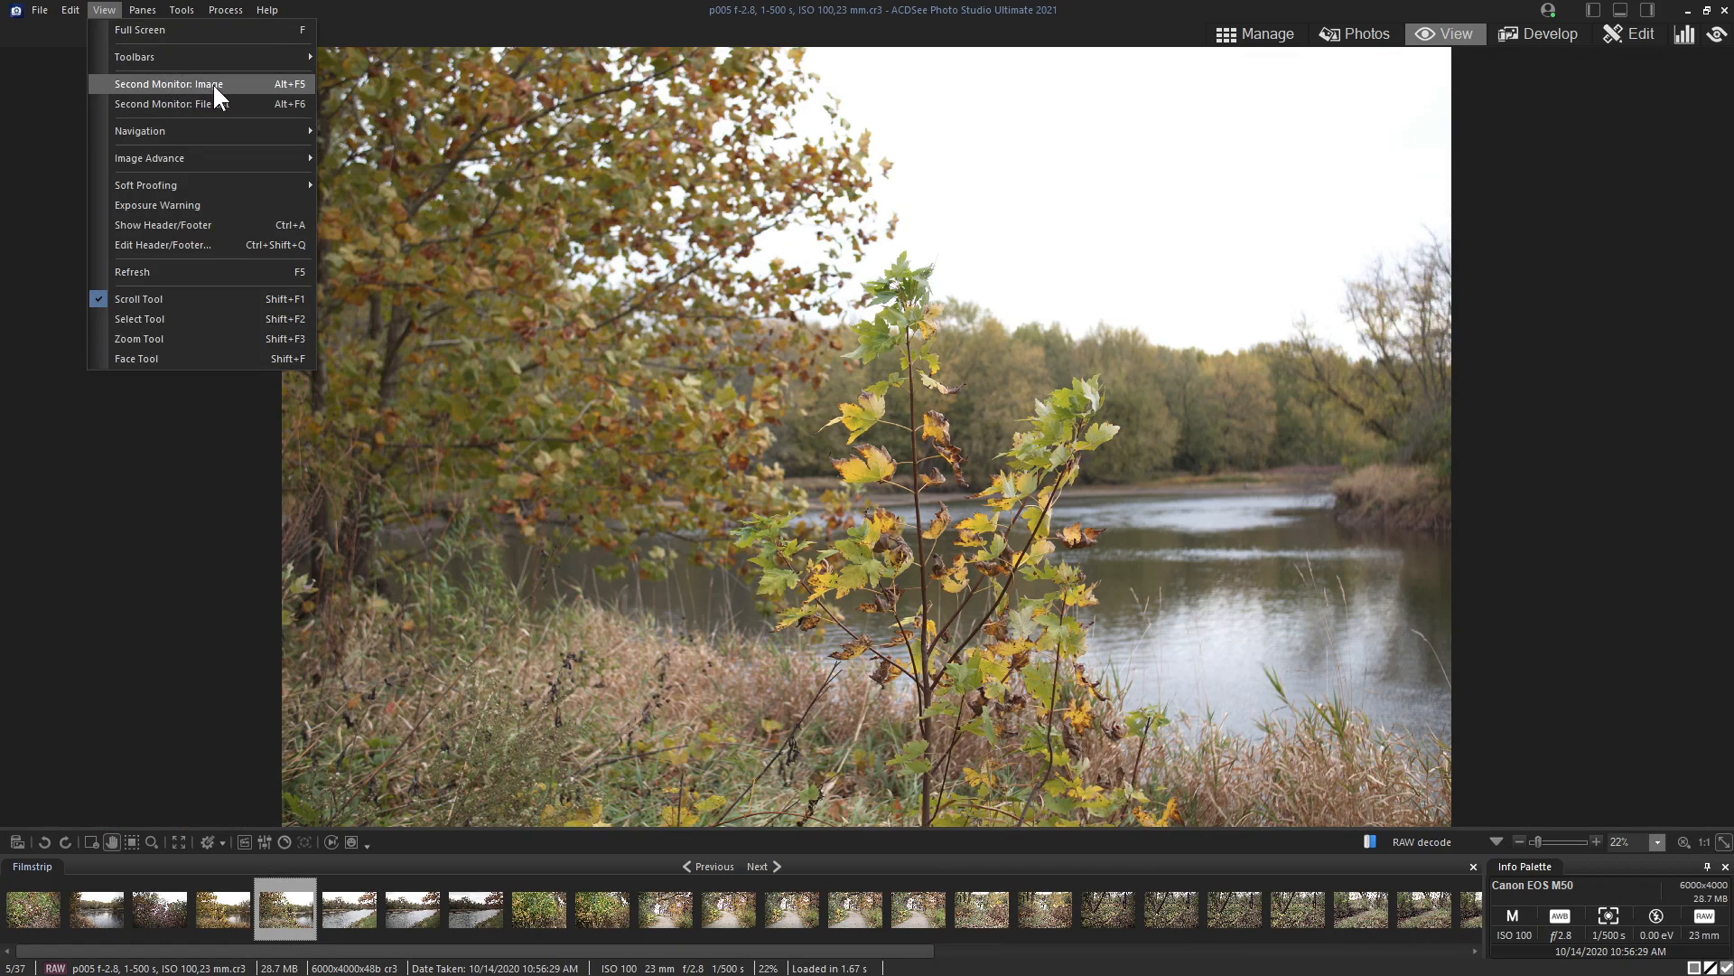
{"action": "left_click", "coordinate": [1052, 501]}
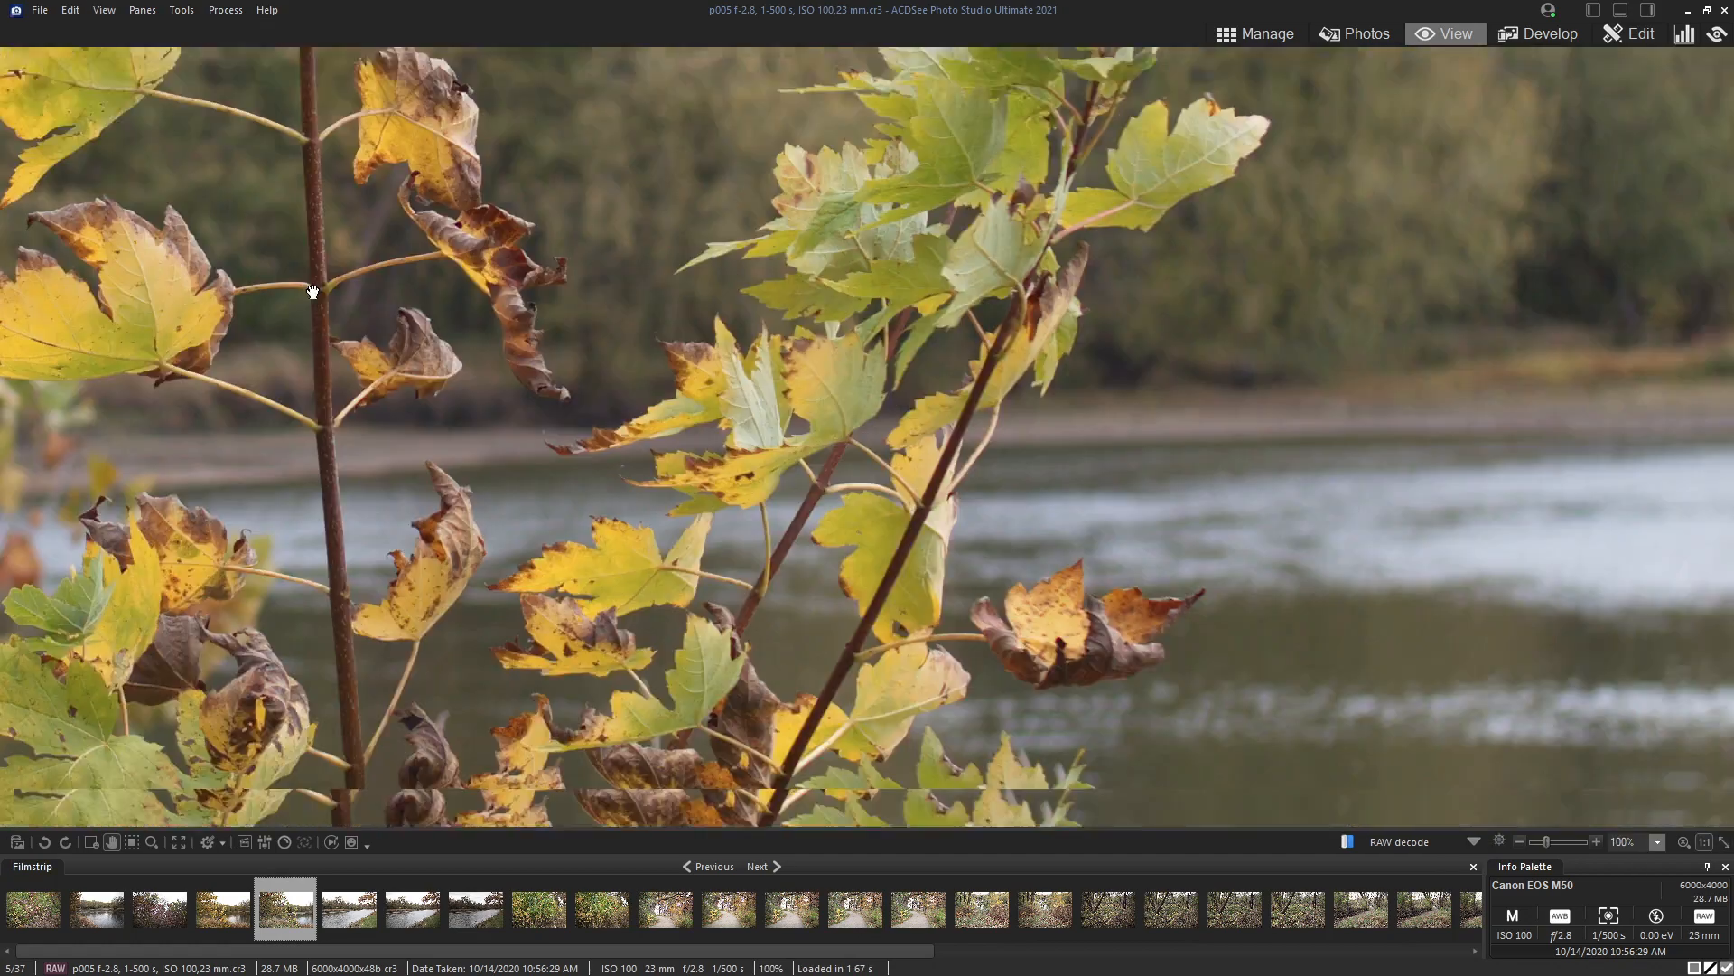
{"action": "left_click", "coordinate": [740, 370]}
{"action": "left_click", "coordinate": [757, 358]}
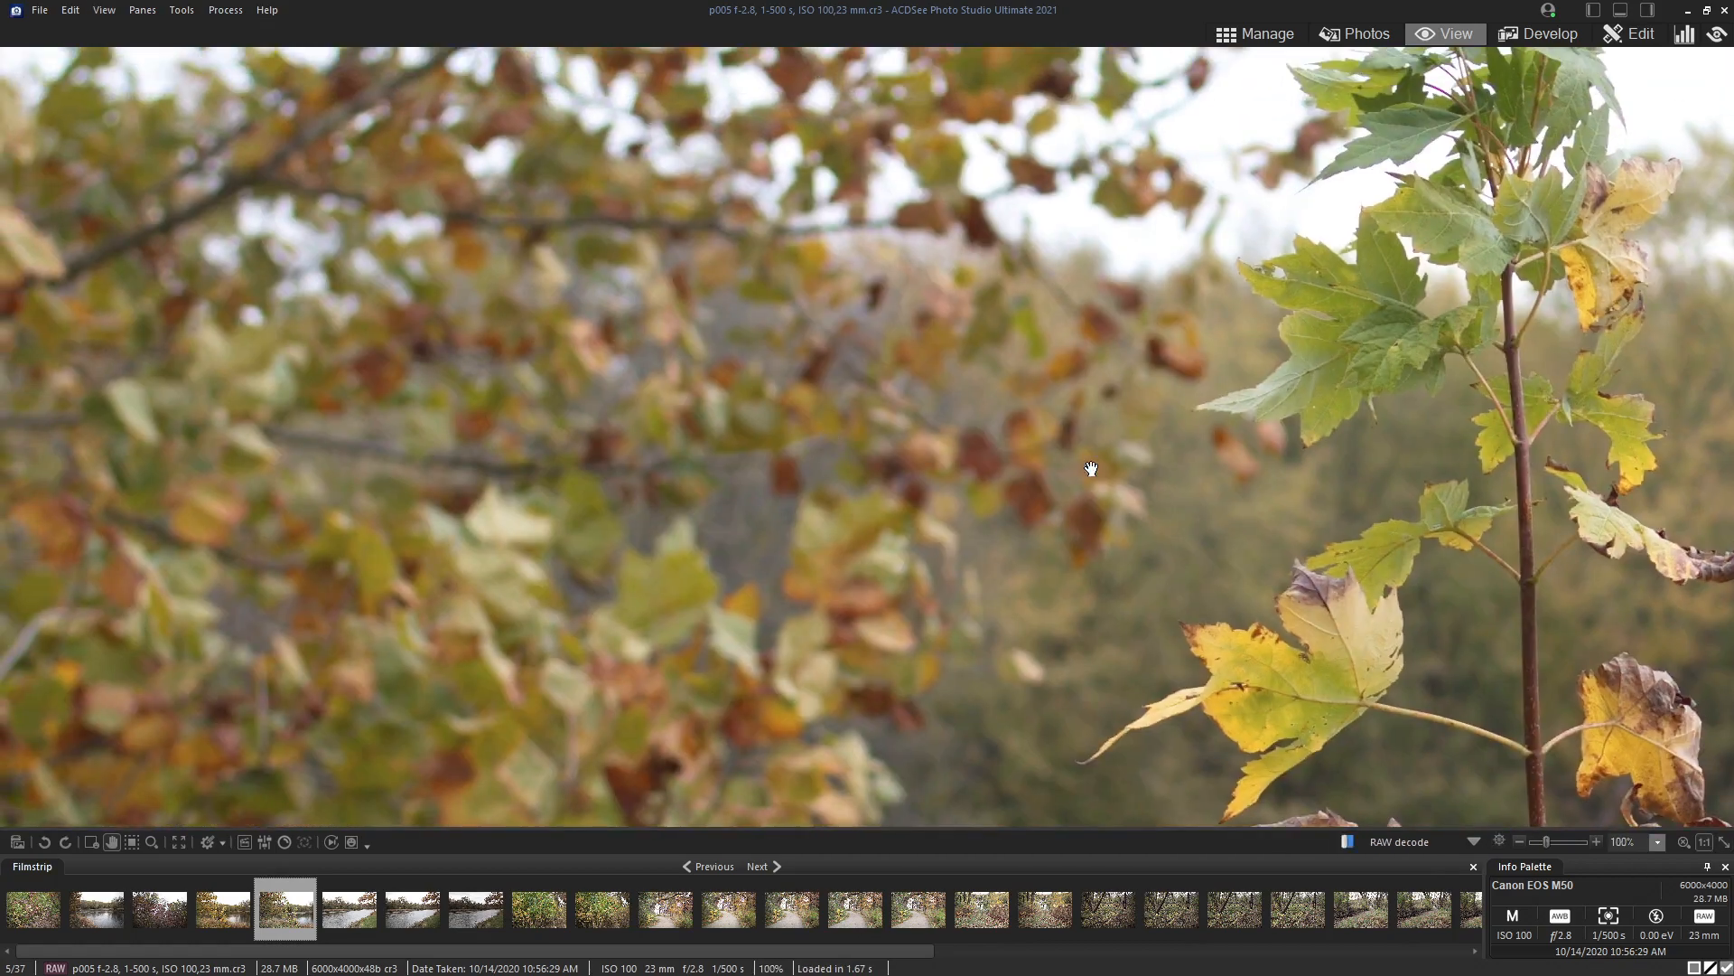
{"action": "left_click", "coordinate": [886, 473]}
Step: Browse to river photos p007 and p008, set the rating of p008 to 4, and move on to the following photo
{"action": "left_click", "coordinate": [414, 904]}
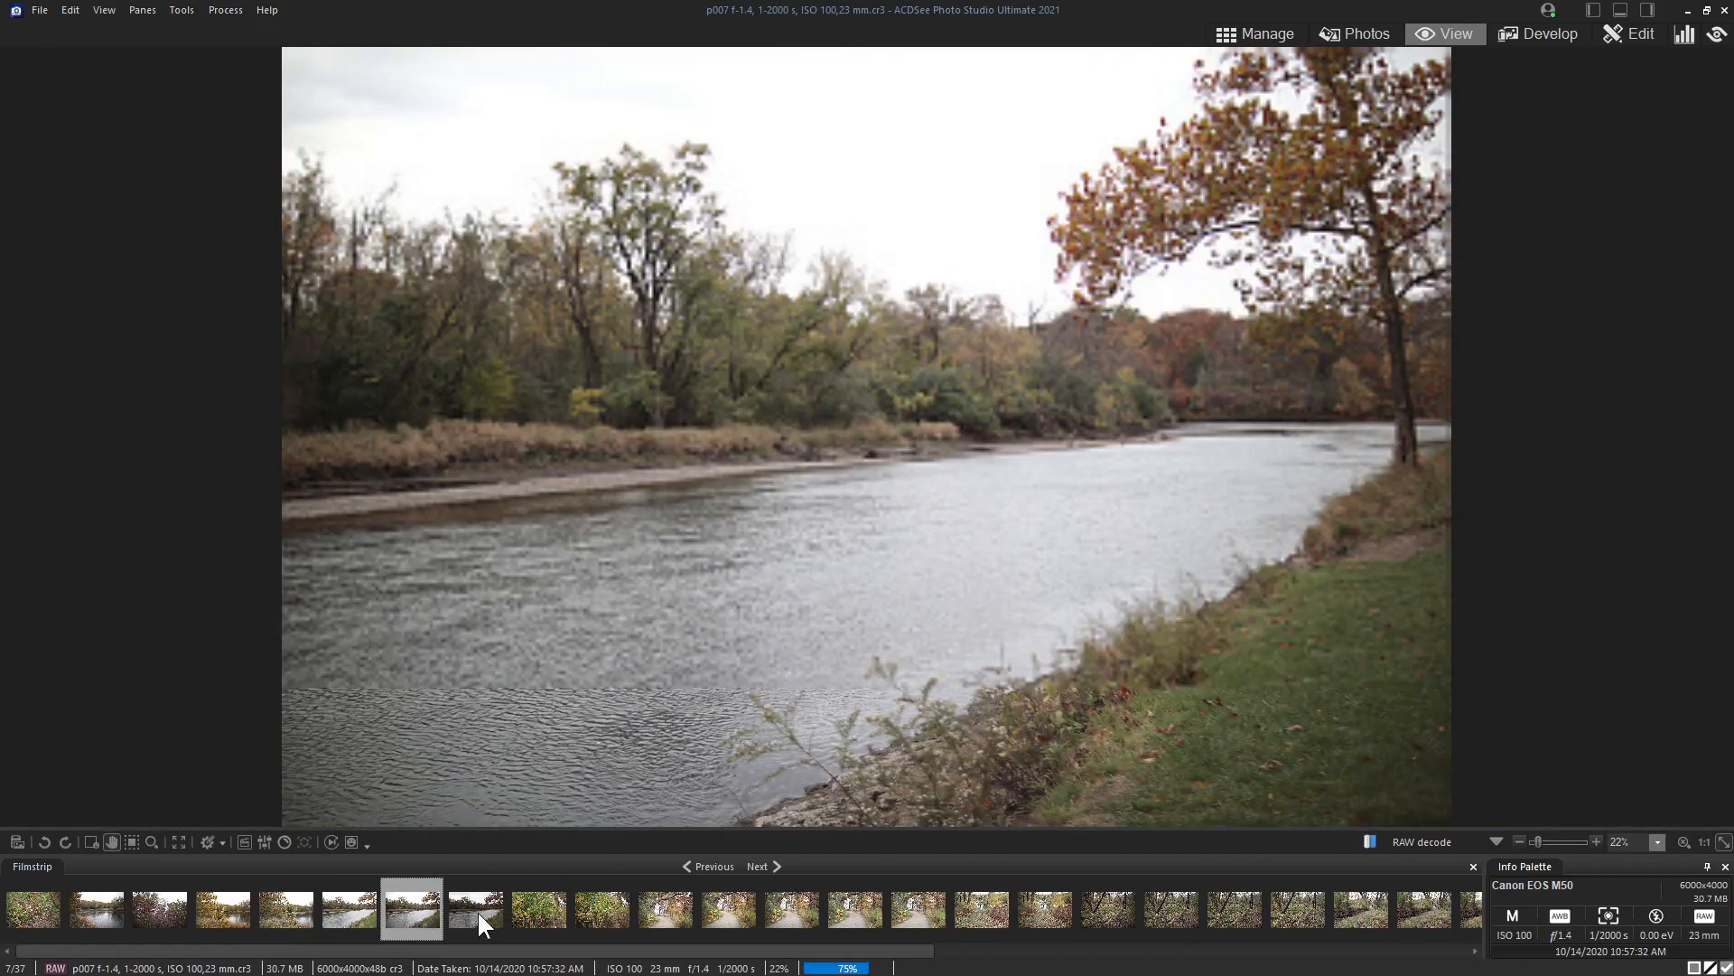
{"action": "left_click", "coordinate": [476, 910]}
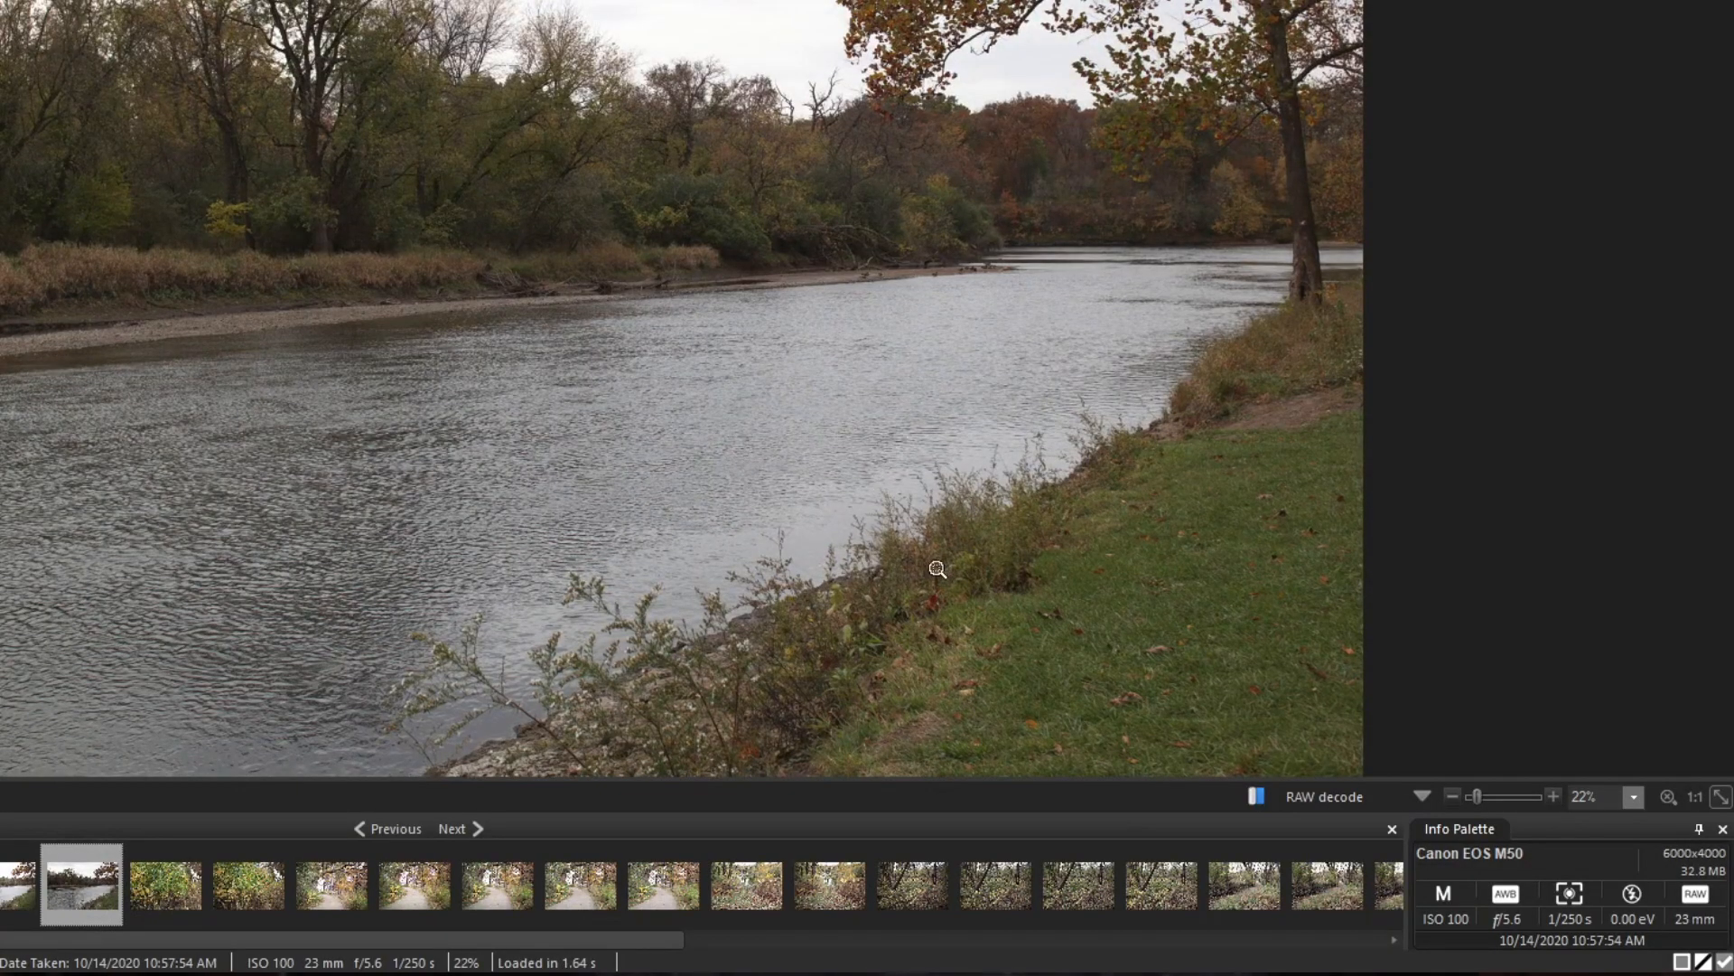
{"action": "mouse_move", "coordinate": [1684, 963]}
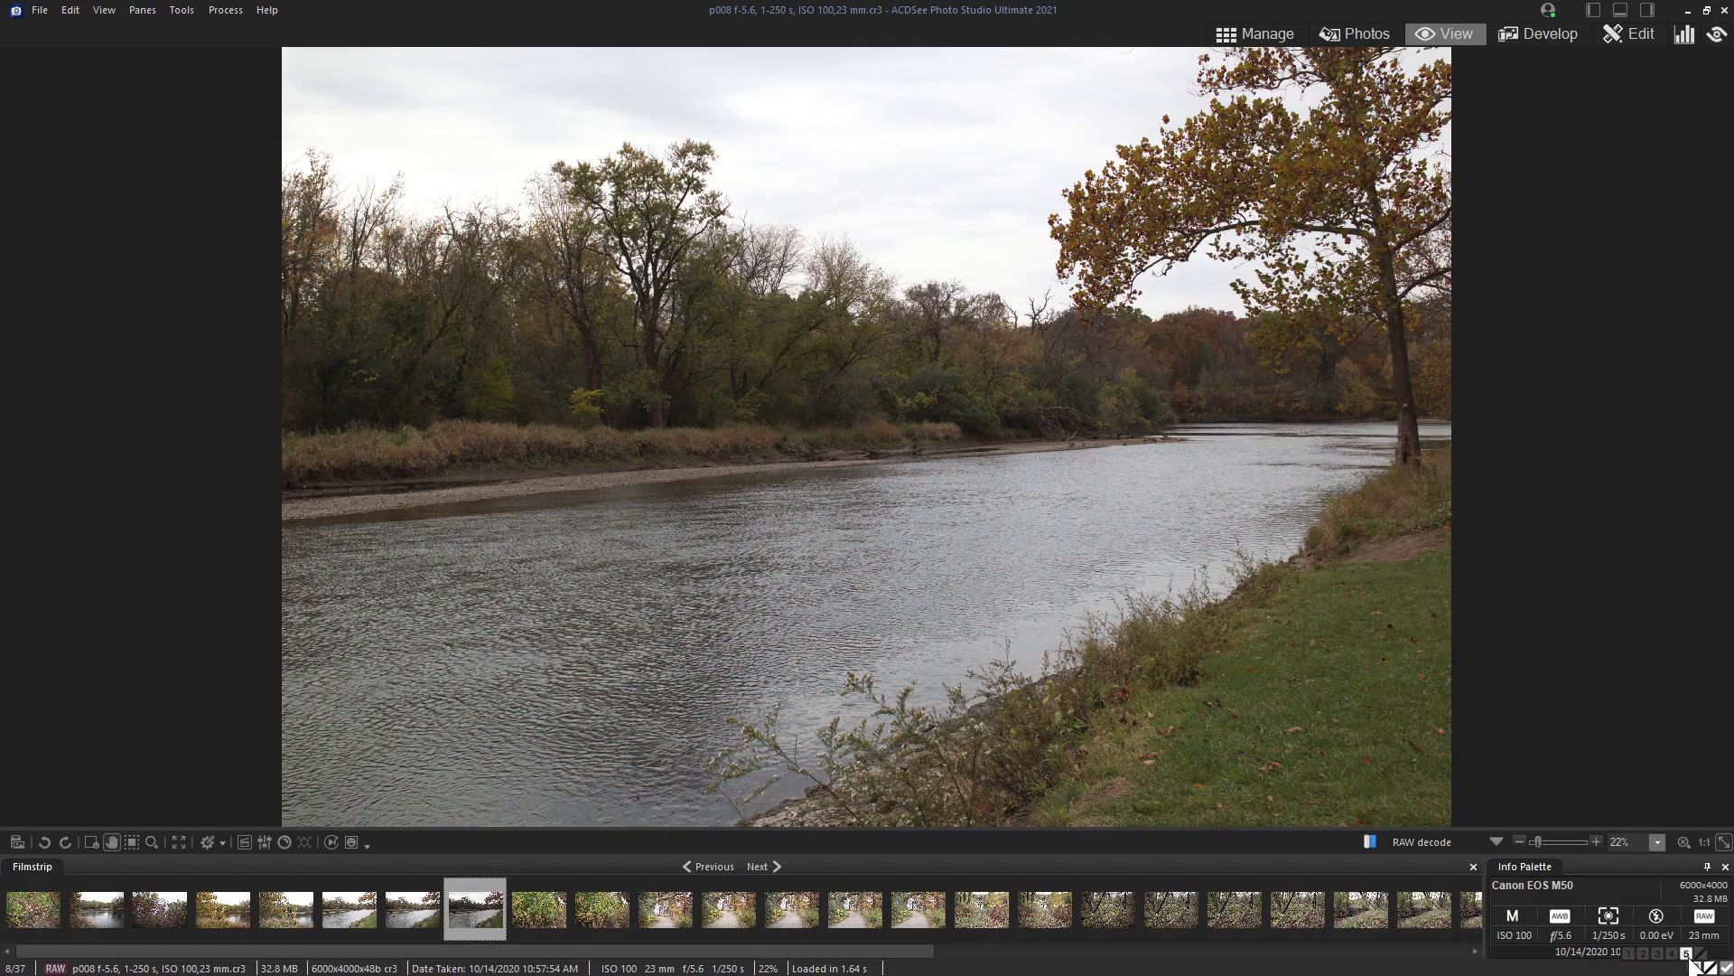
{"action": "left_click", "coordinate": [1652, 943]}
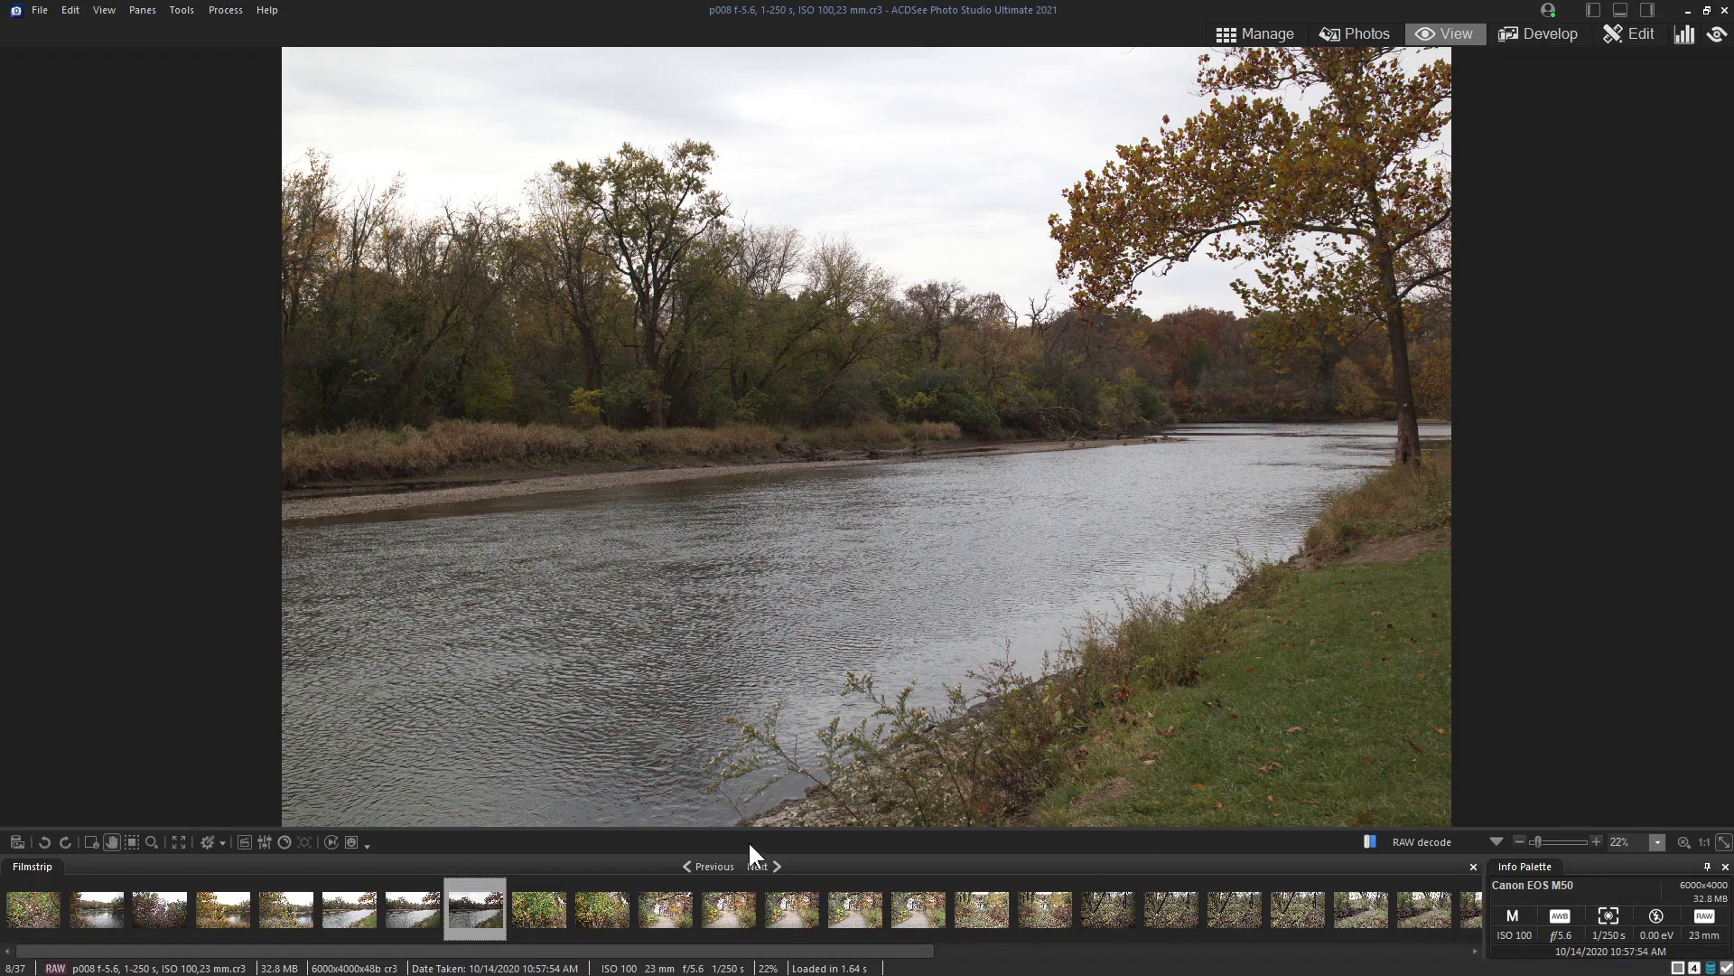
{"action": "left_click", "coordinate": [519, 912]}
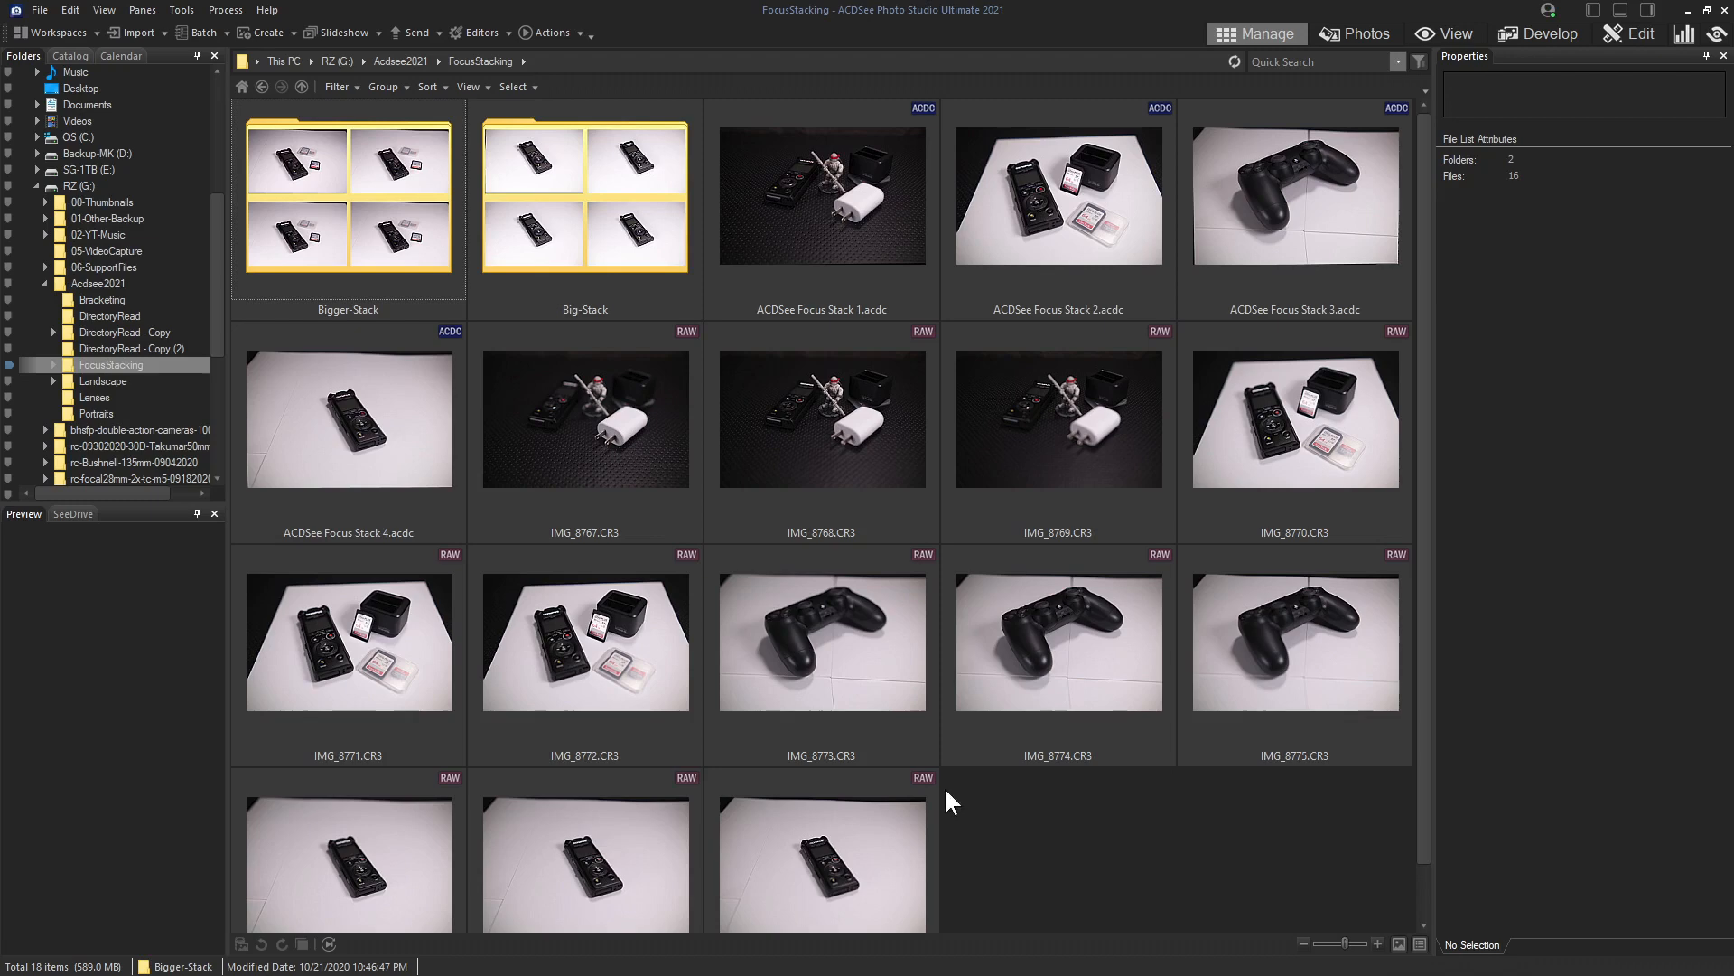
Step: Run Focus Stack on the game controller photos IMG_8773.CR3 to IMG_8775.CR3 in the FocusStacking folder
{"action": "scroll", "coordinate": [894, 663], "scroll_direction": "down", "scroll_amount": 1}
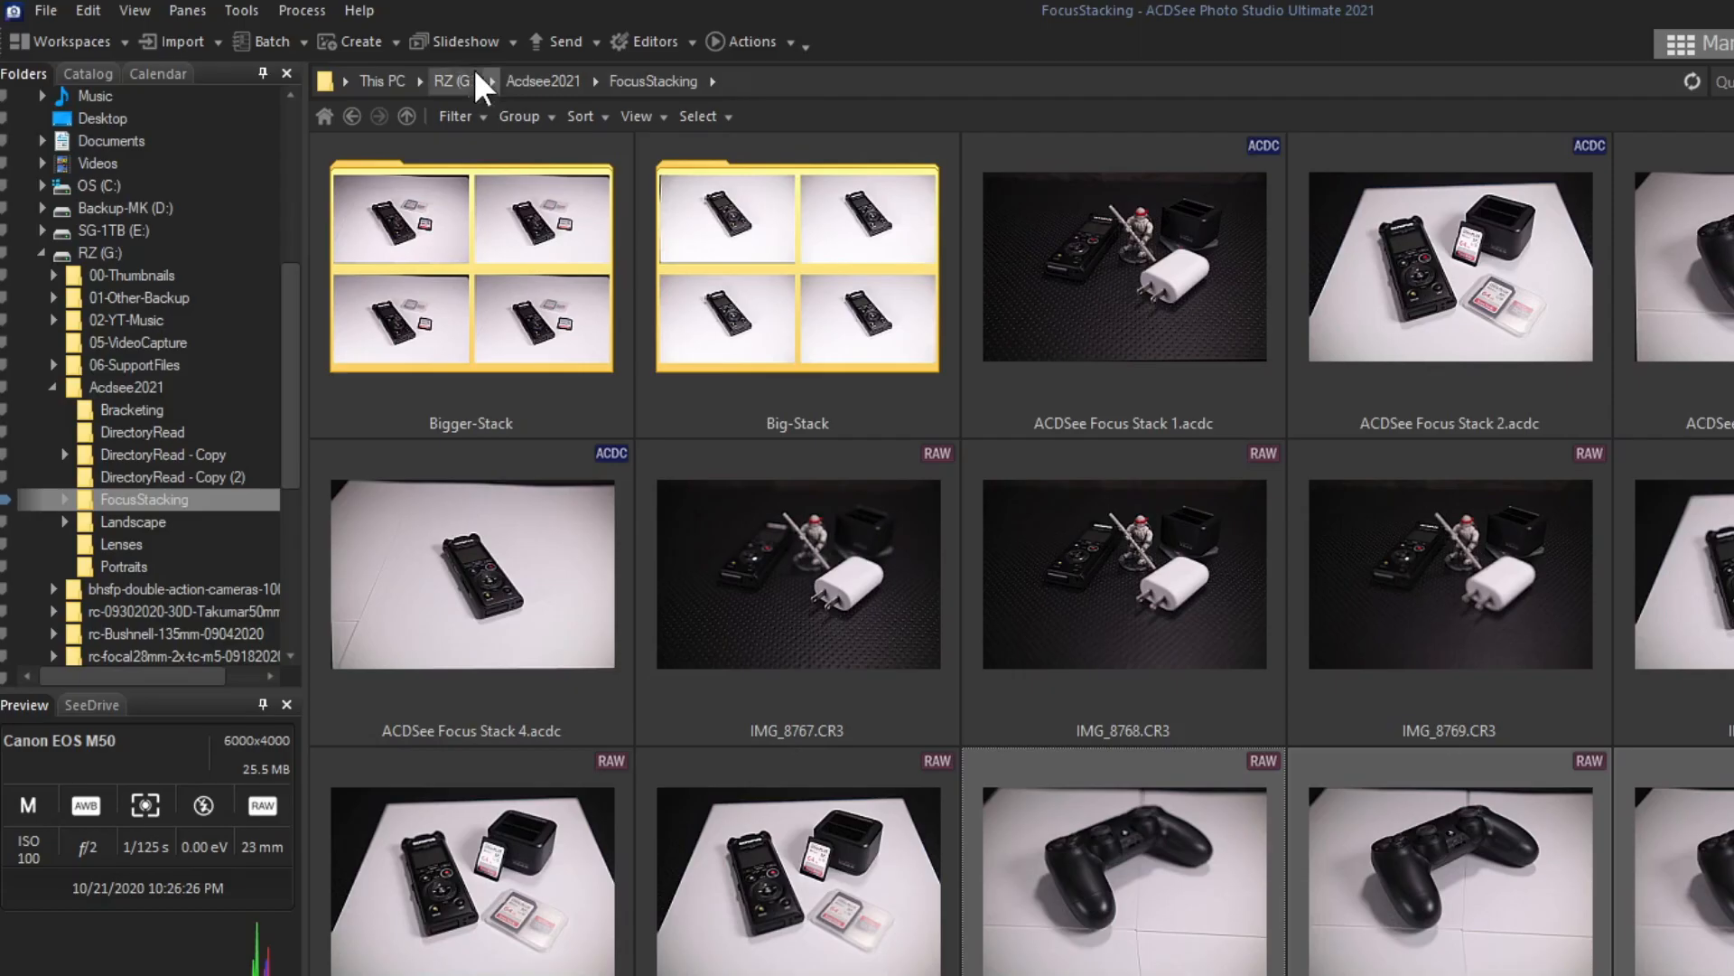
{"action": "left_click", "coordinate": [301, 11]}
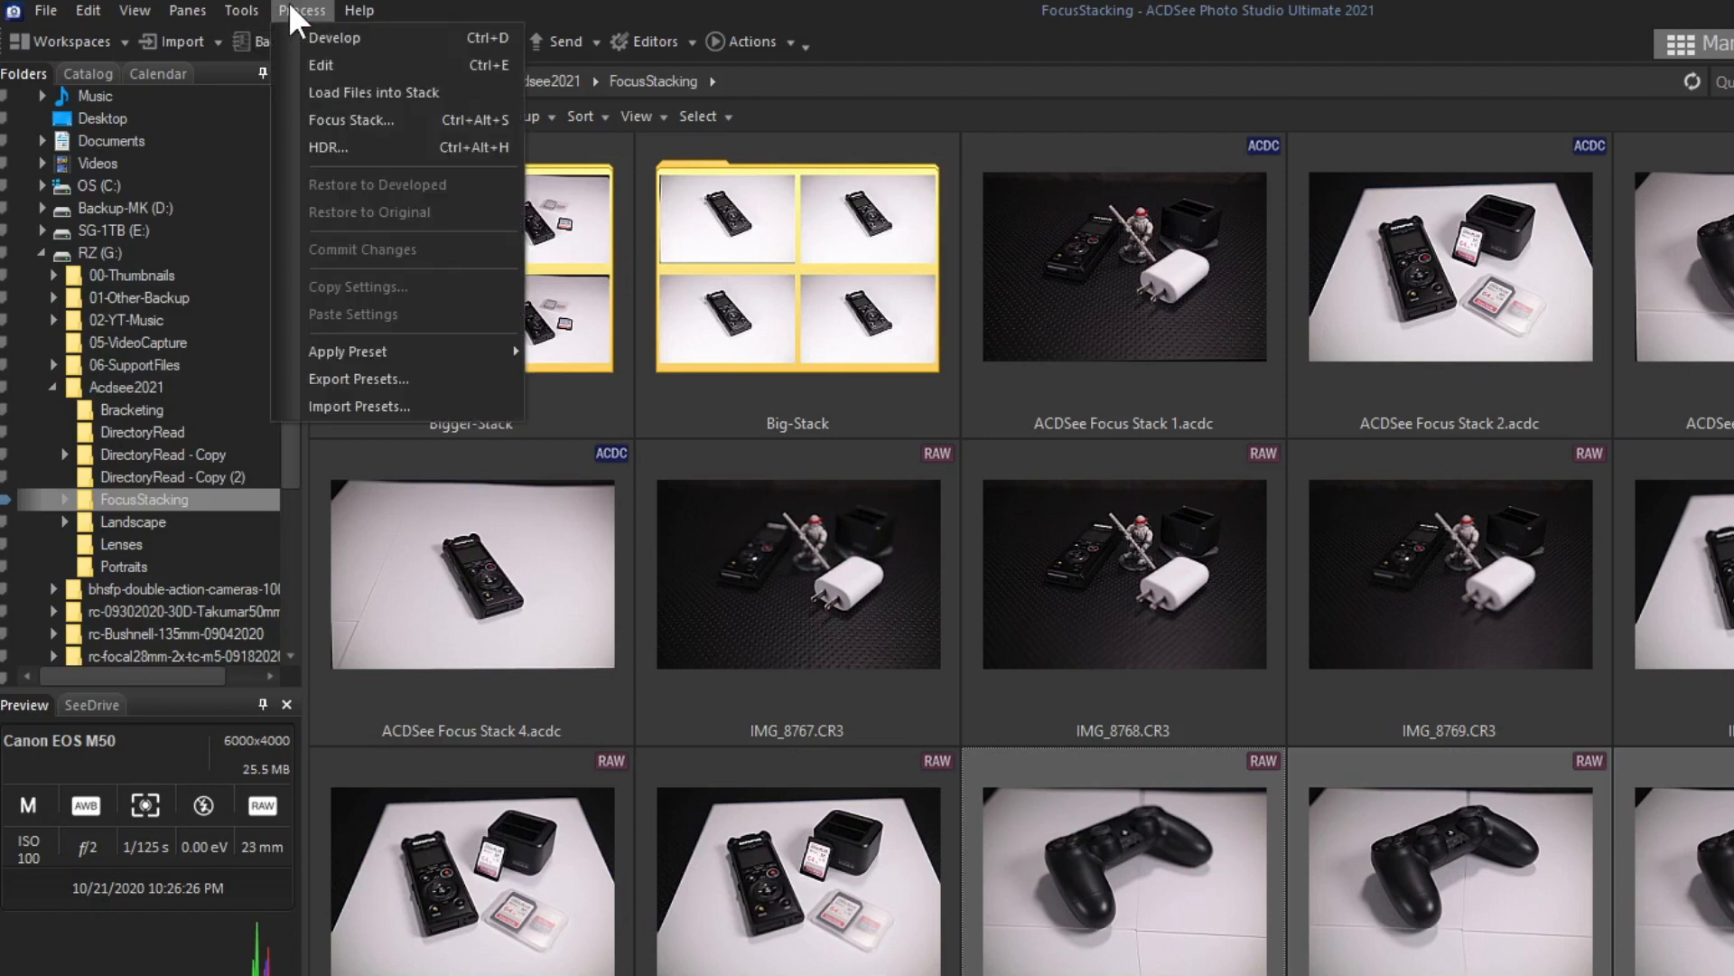
{"action": "left_click", "coordinate": [350, 120]}
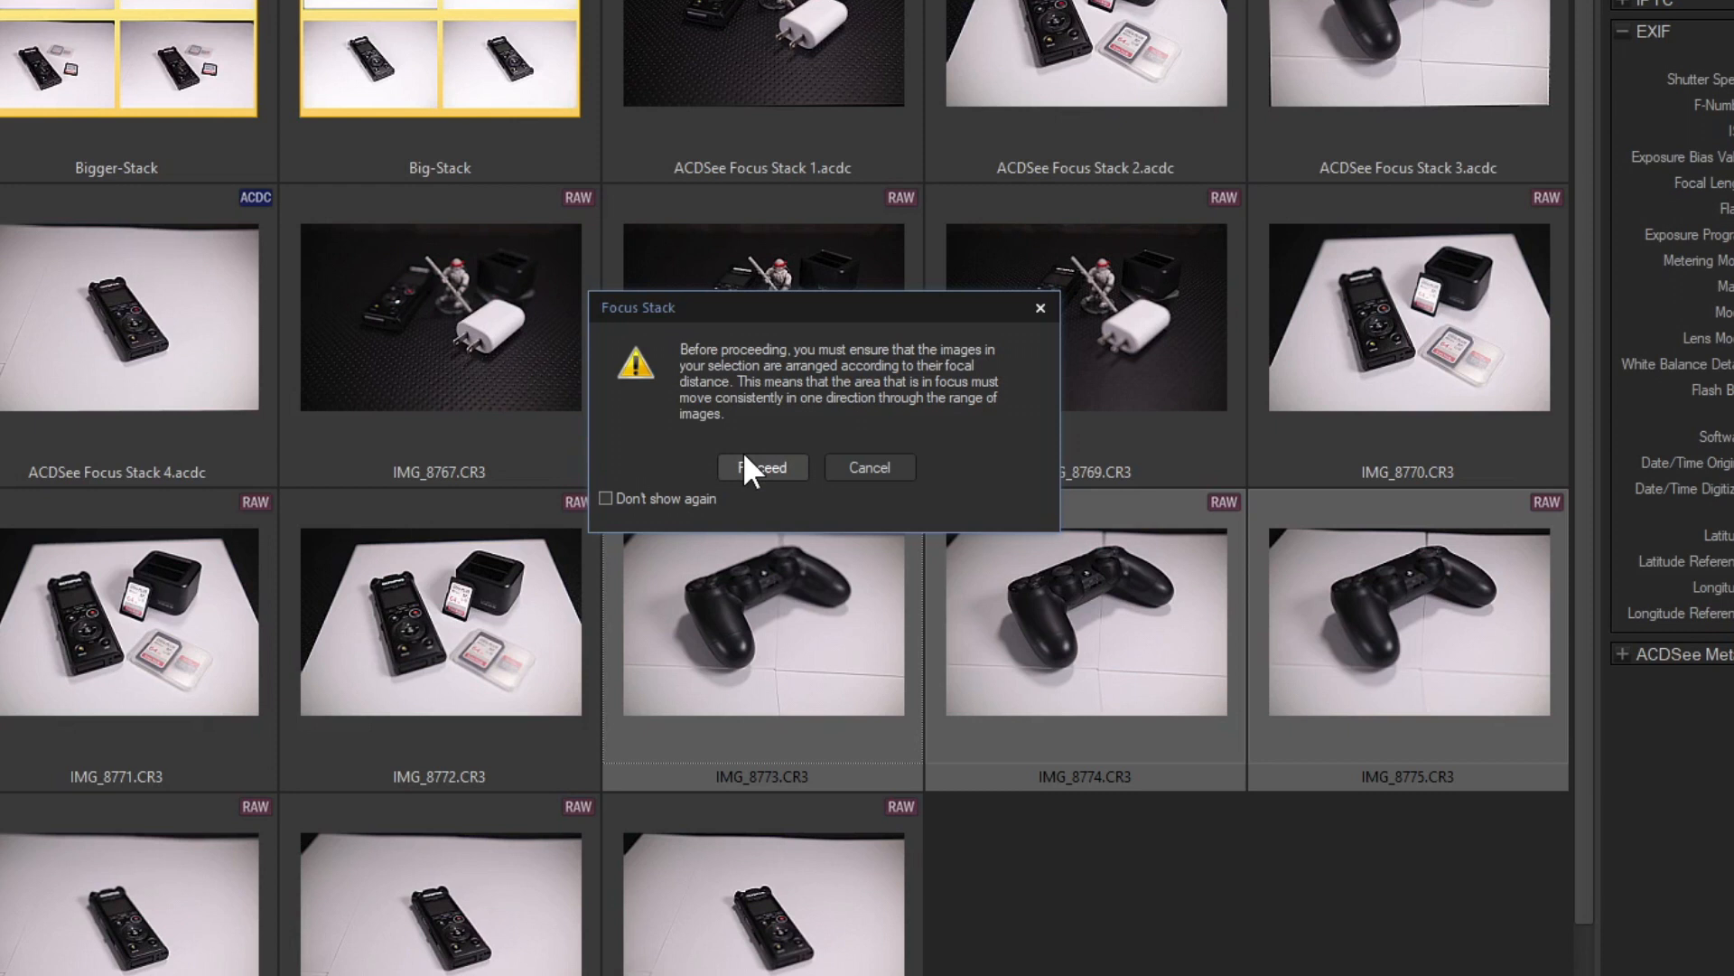
{"action": "left_click", "coordinate": [750, 467]}
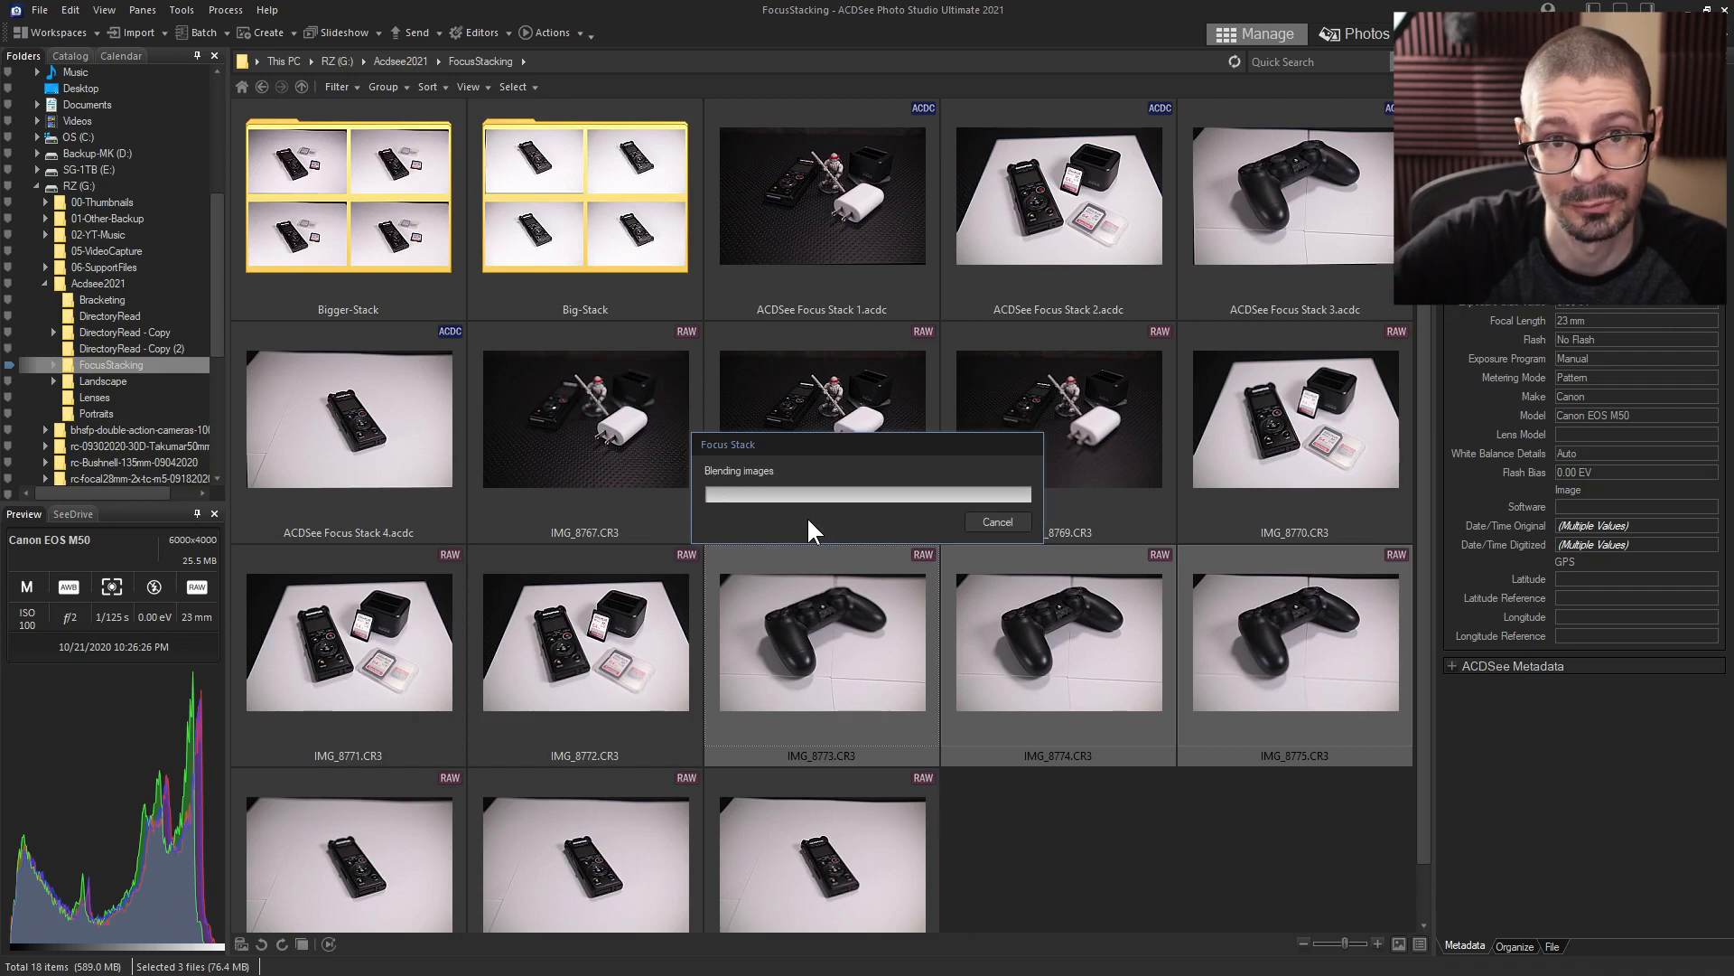
Step: Save the focus-stacked image in the FocusStacking folder as ACDSee Focus Stack.png in PNG format
{"action": "left_click", "coordinate": [933, 655]}
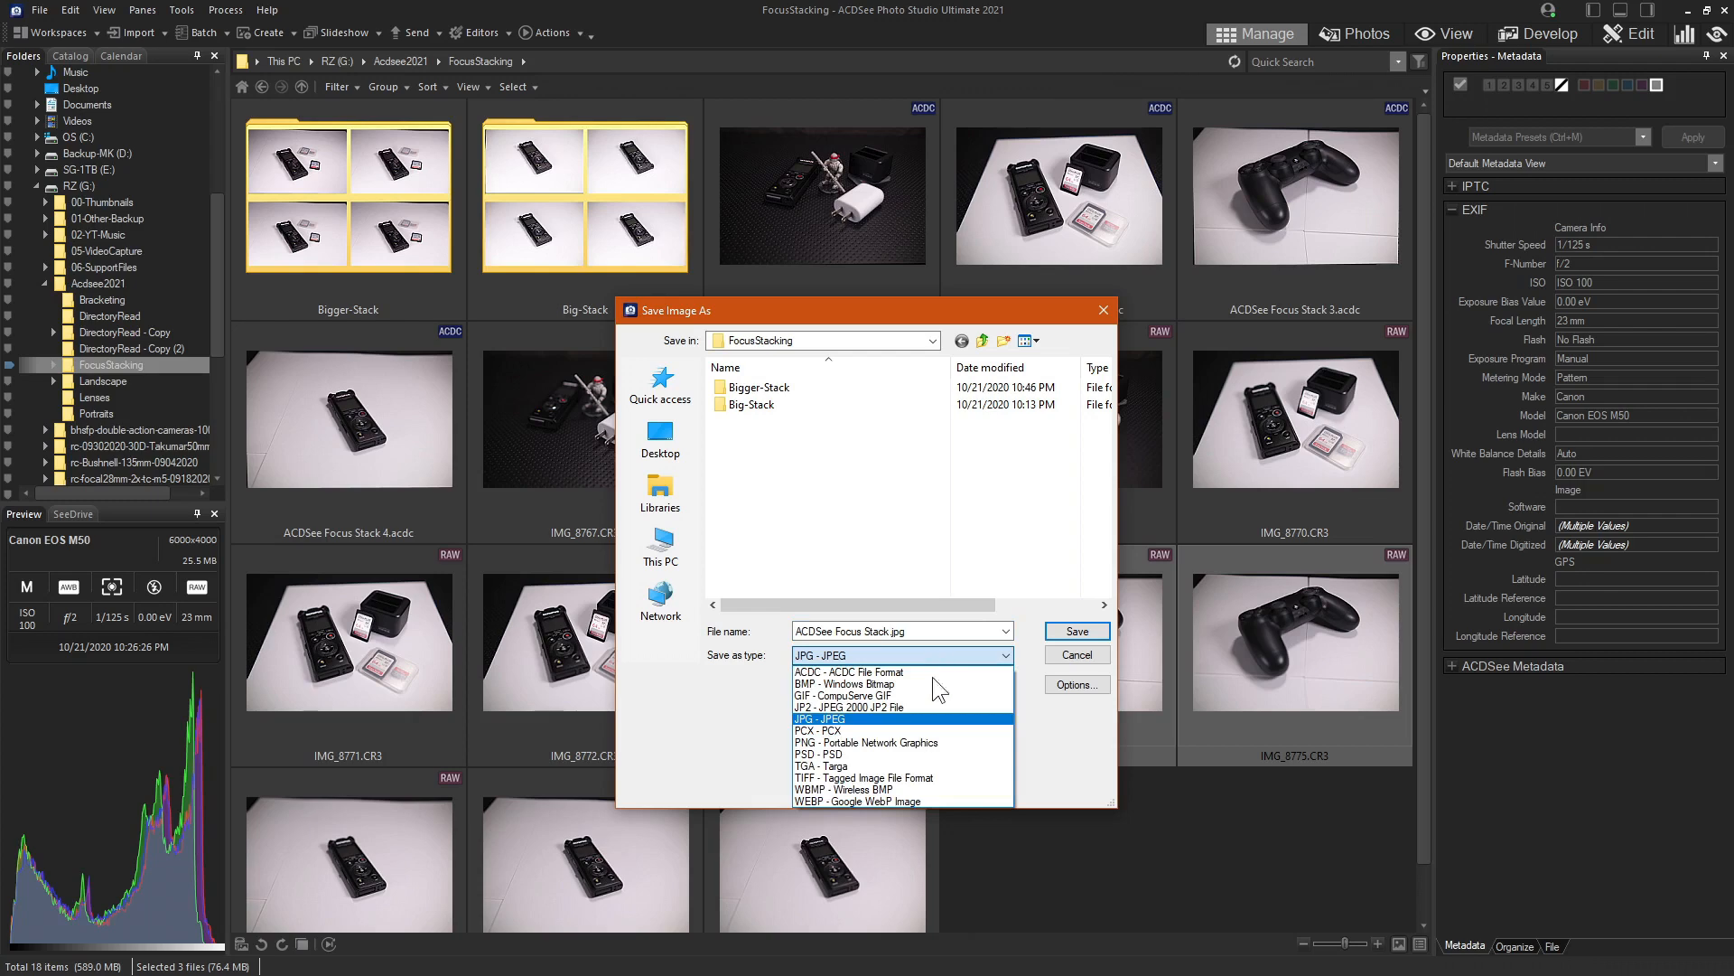
{"action": "left_click", "coordinate": [900, 741]}
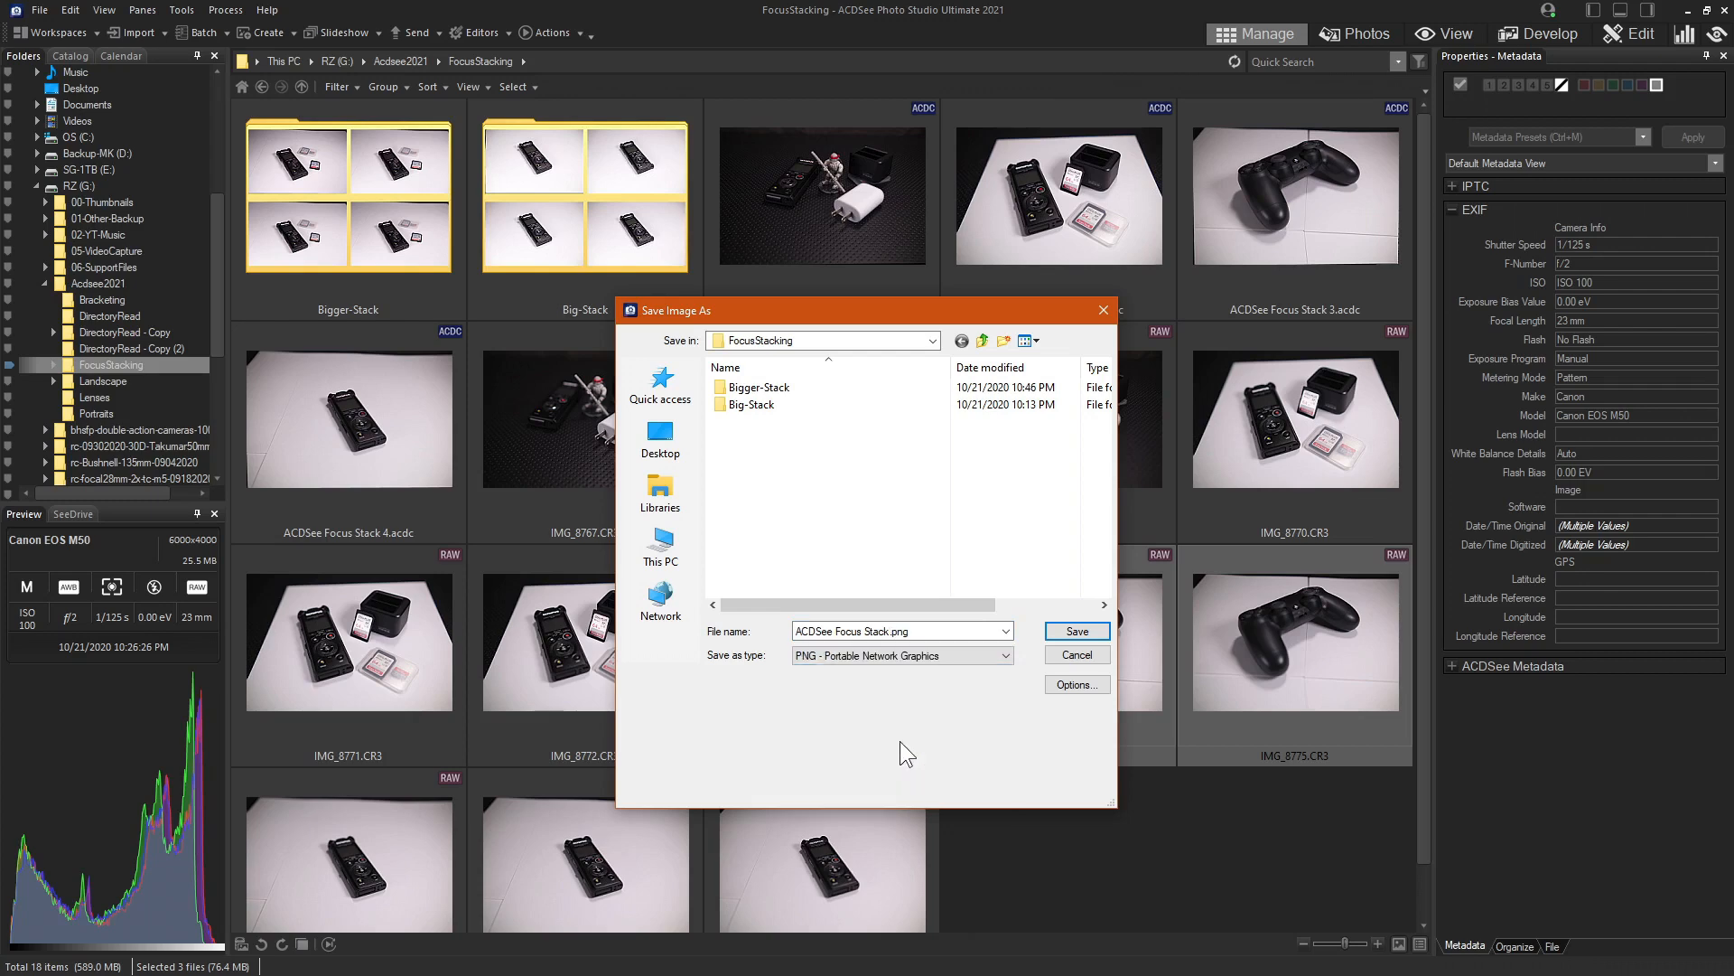
{"action": "key", "text": "Return"}
Step: Compare the controller's sharpness in ACDSee Focus Stack.png with the single source photo IMG_8774.CR3, checking its handles and buttons up close
{"action": "left_click_drag", "start_coordinate": [772, 588], "coordinate": [643, 623]}
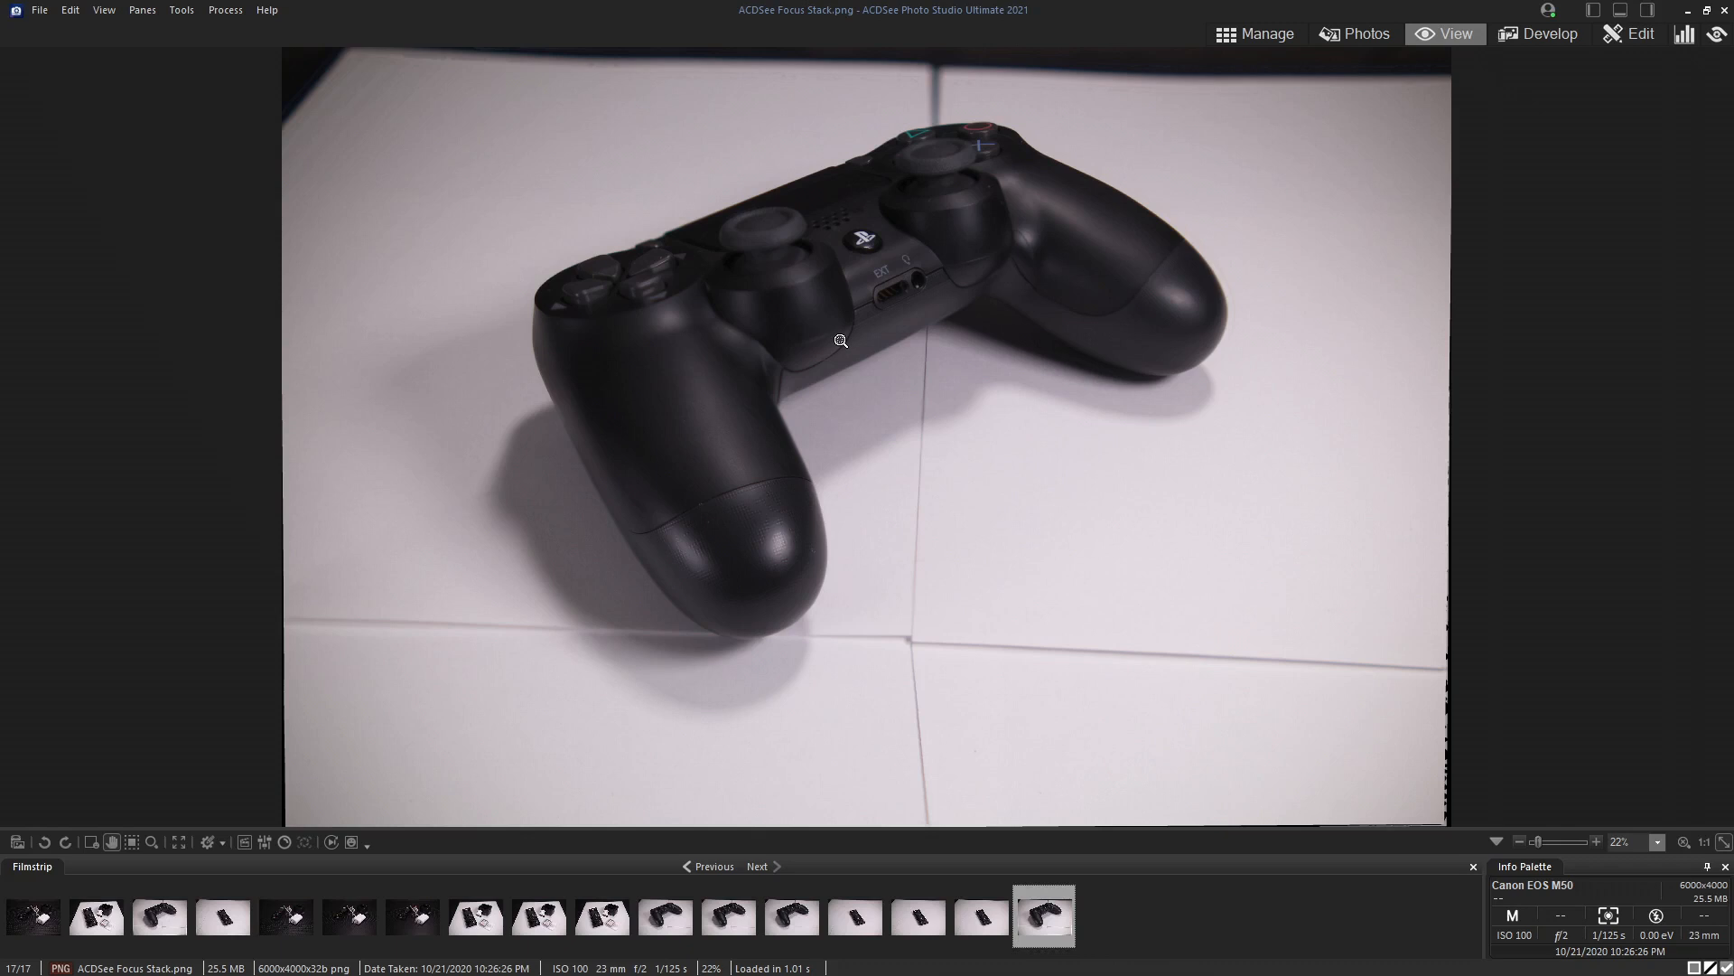
{"action": "left_click_drag", "start_coordinate": [997, 138], "coordinate": [1017, 161]}
{"action": "left_click", "coordinate": [725, 918]}
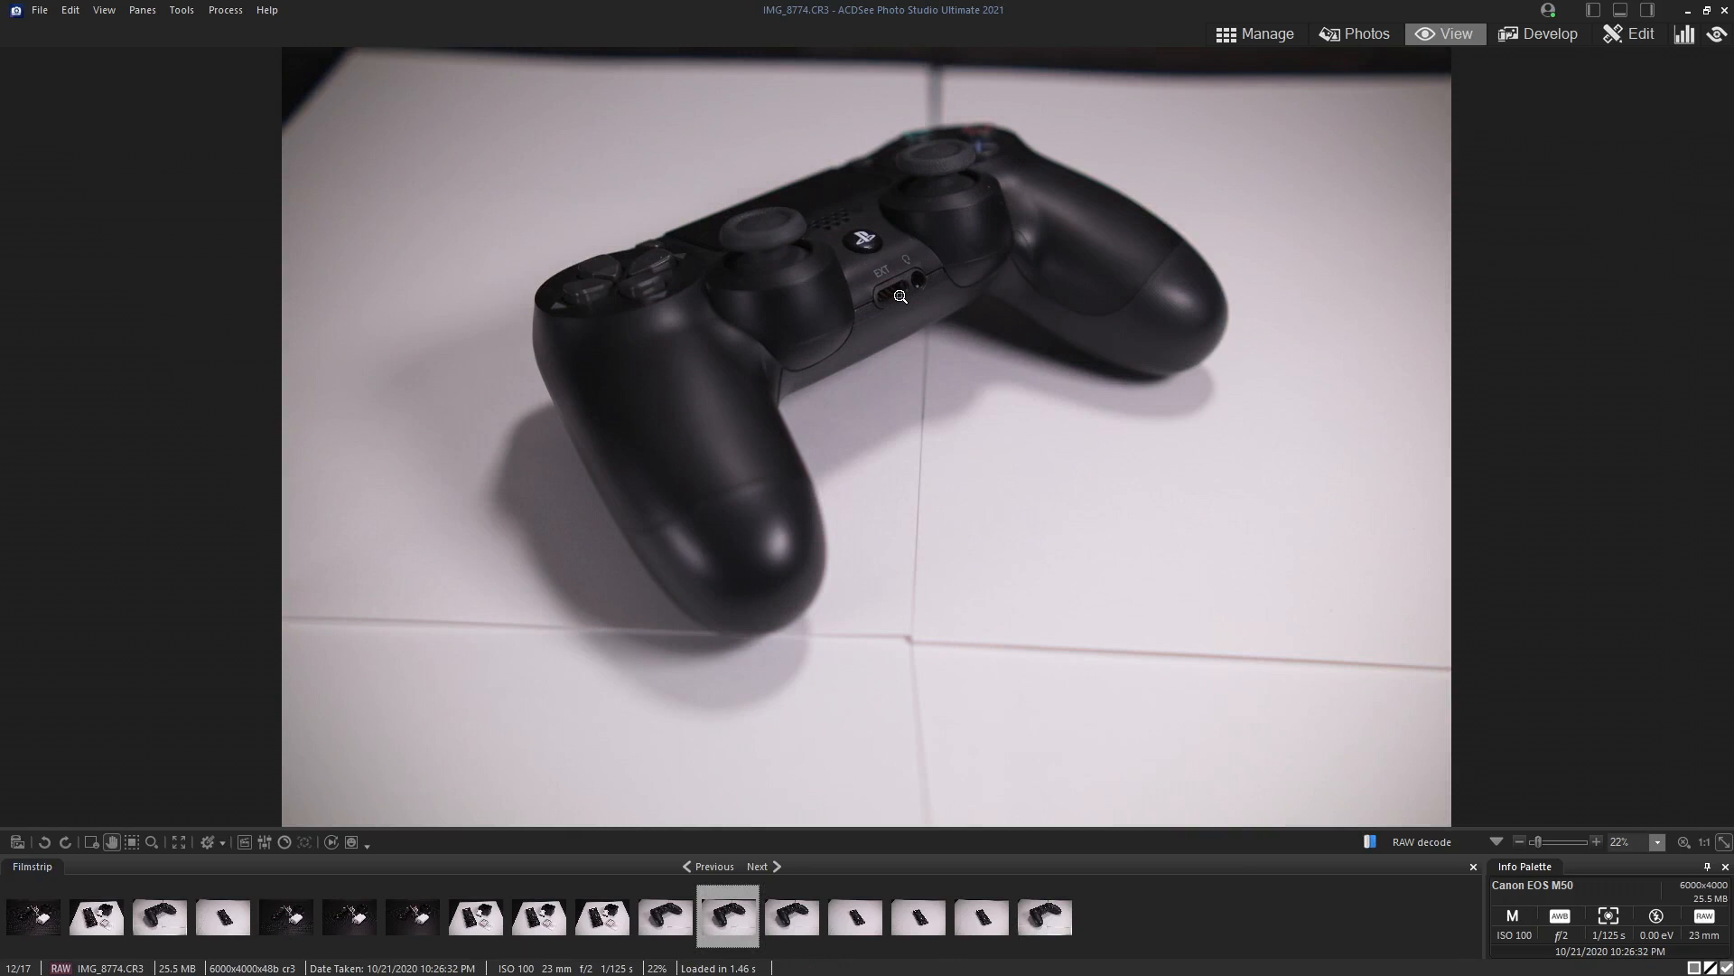
{"action": "left_click_drag", "start_coordinate": [888, 278], "coordinate": [873, 539]}
{"action": "left_click_drag", "start_coordinate": [989, 152], "coordinate": [945, 393]}
{"action": "left_click_drag", "start_coordinate": [713, 580], "coordinate": [739, 561]}
{"action": "left_click", "coordinate": [1038, 918]}
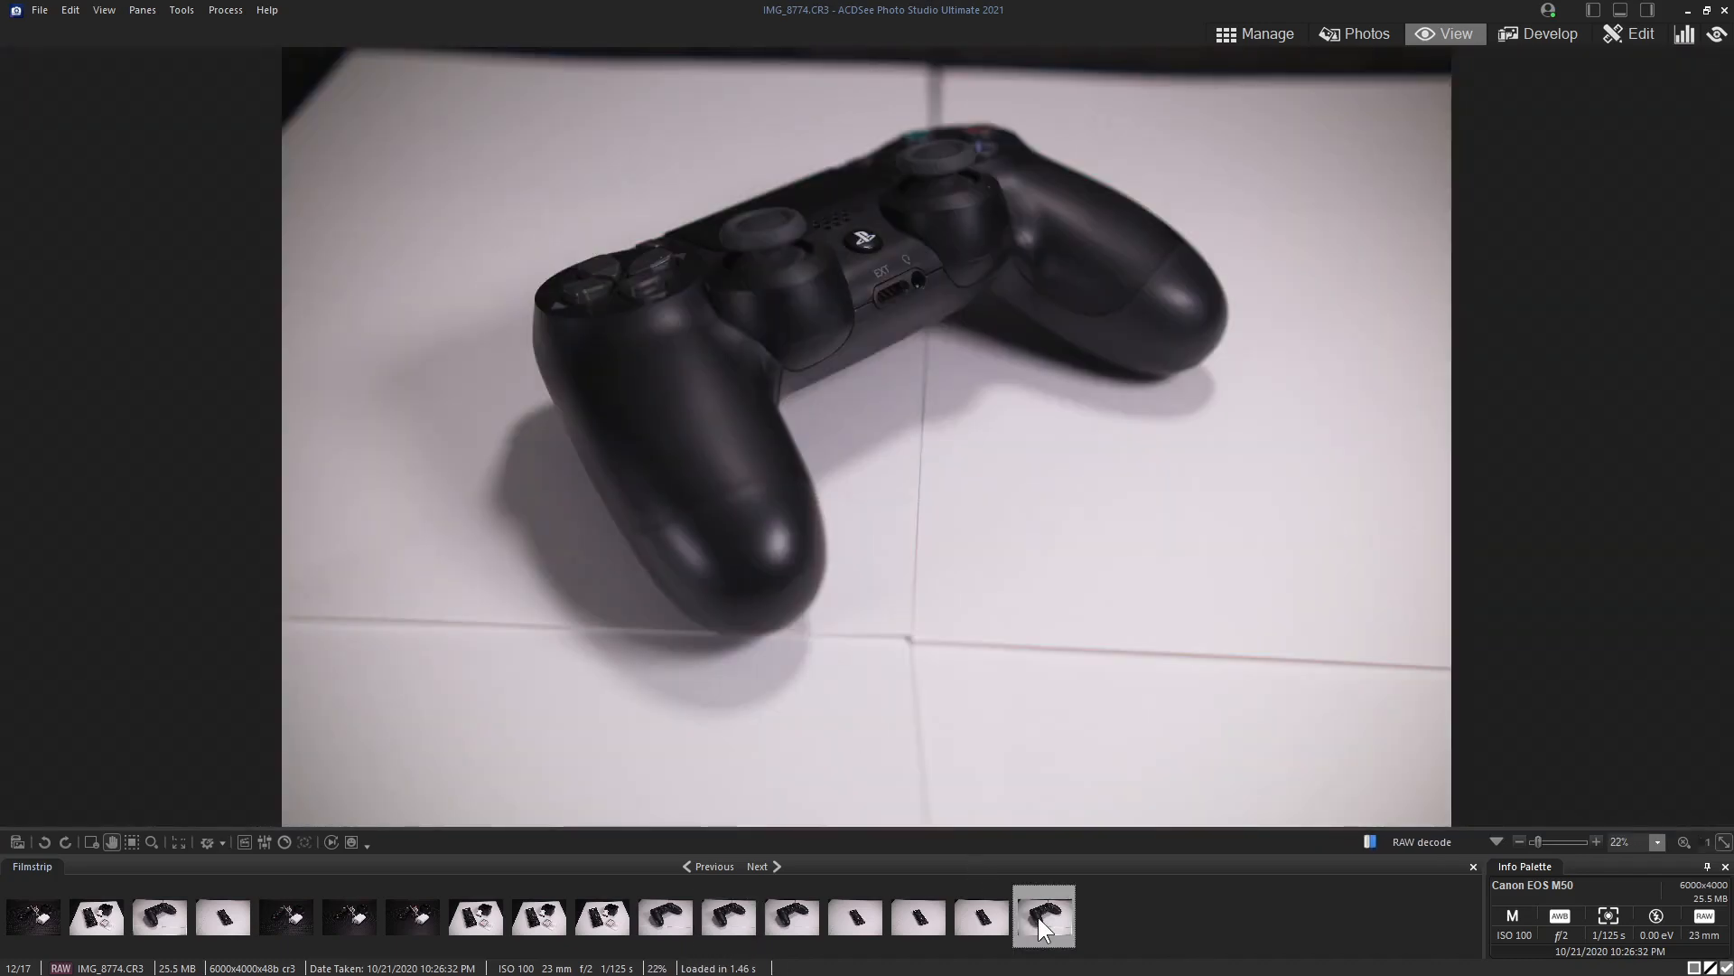
{"action": "left_click_drag", "start_coordinate": [747, 546], "coordinate": [735, 553]}
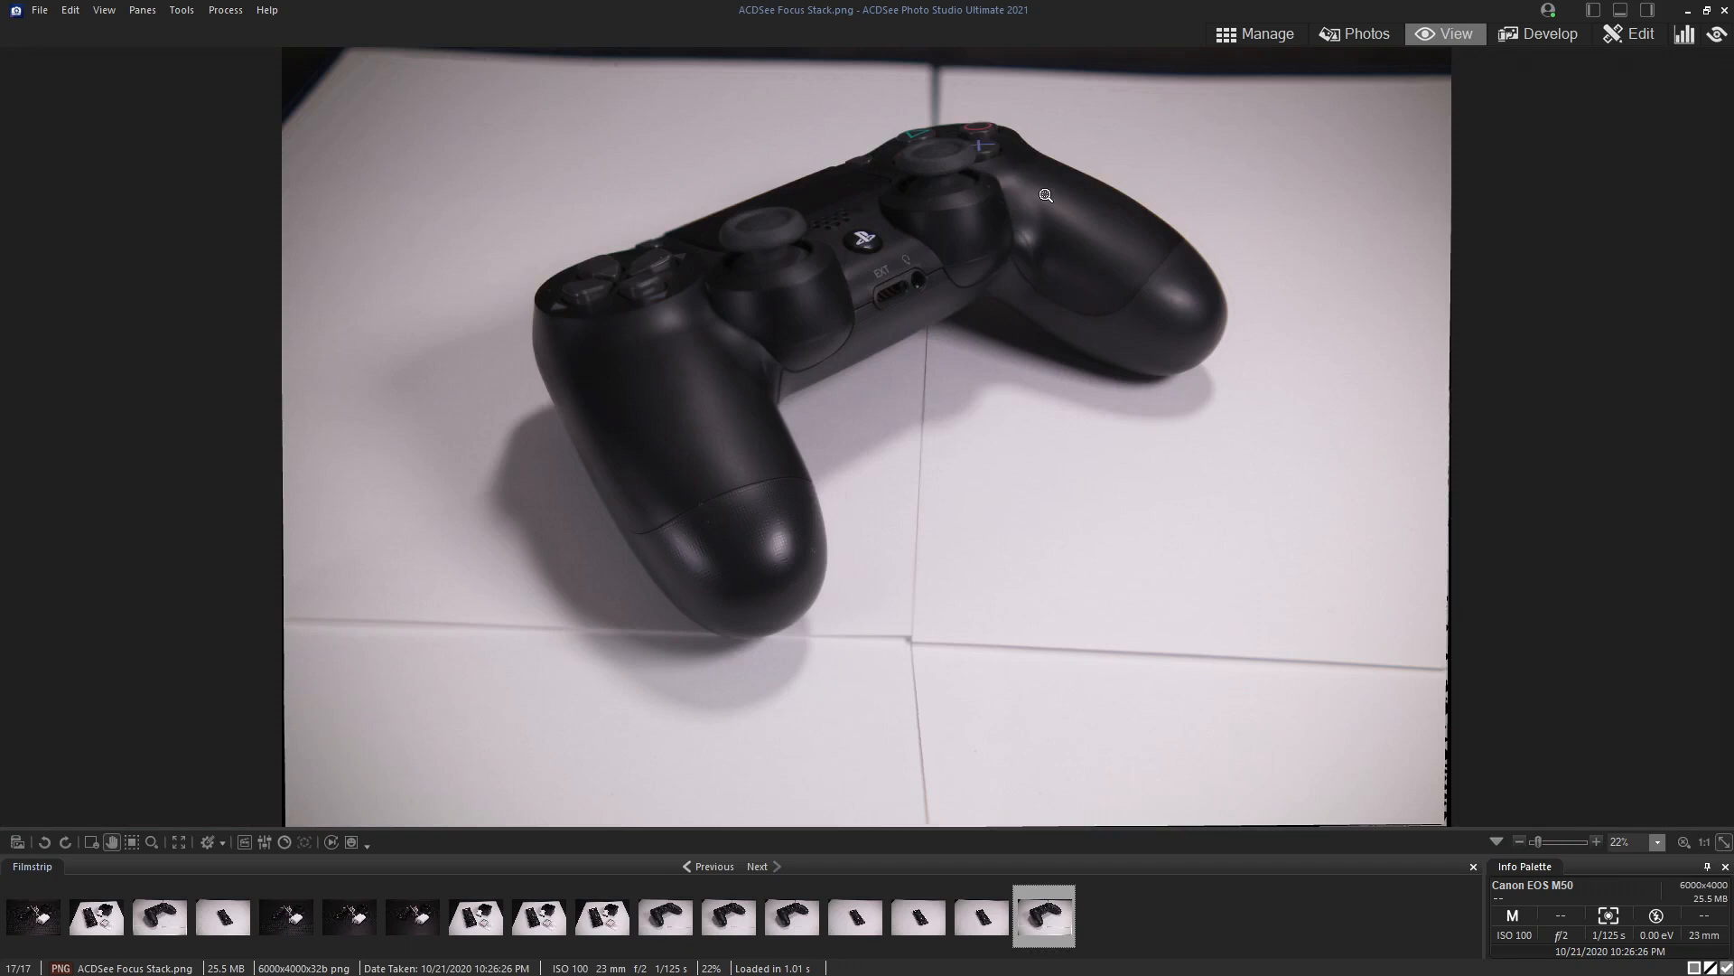
{"action": "left_click_drag", "start_coordinate": [1004, 155], "coordinate": [983, 336]}
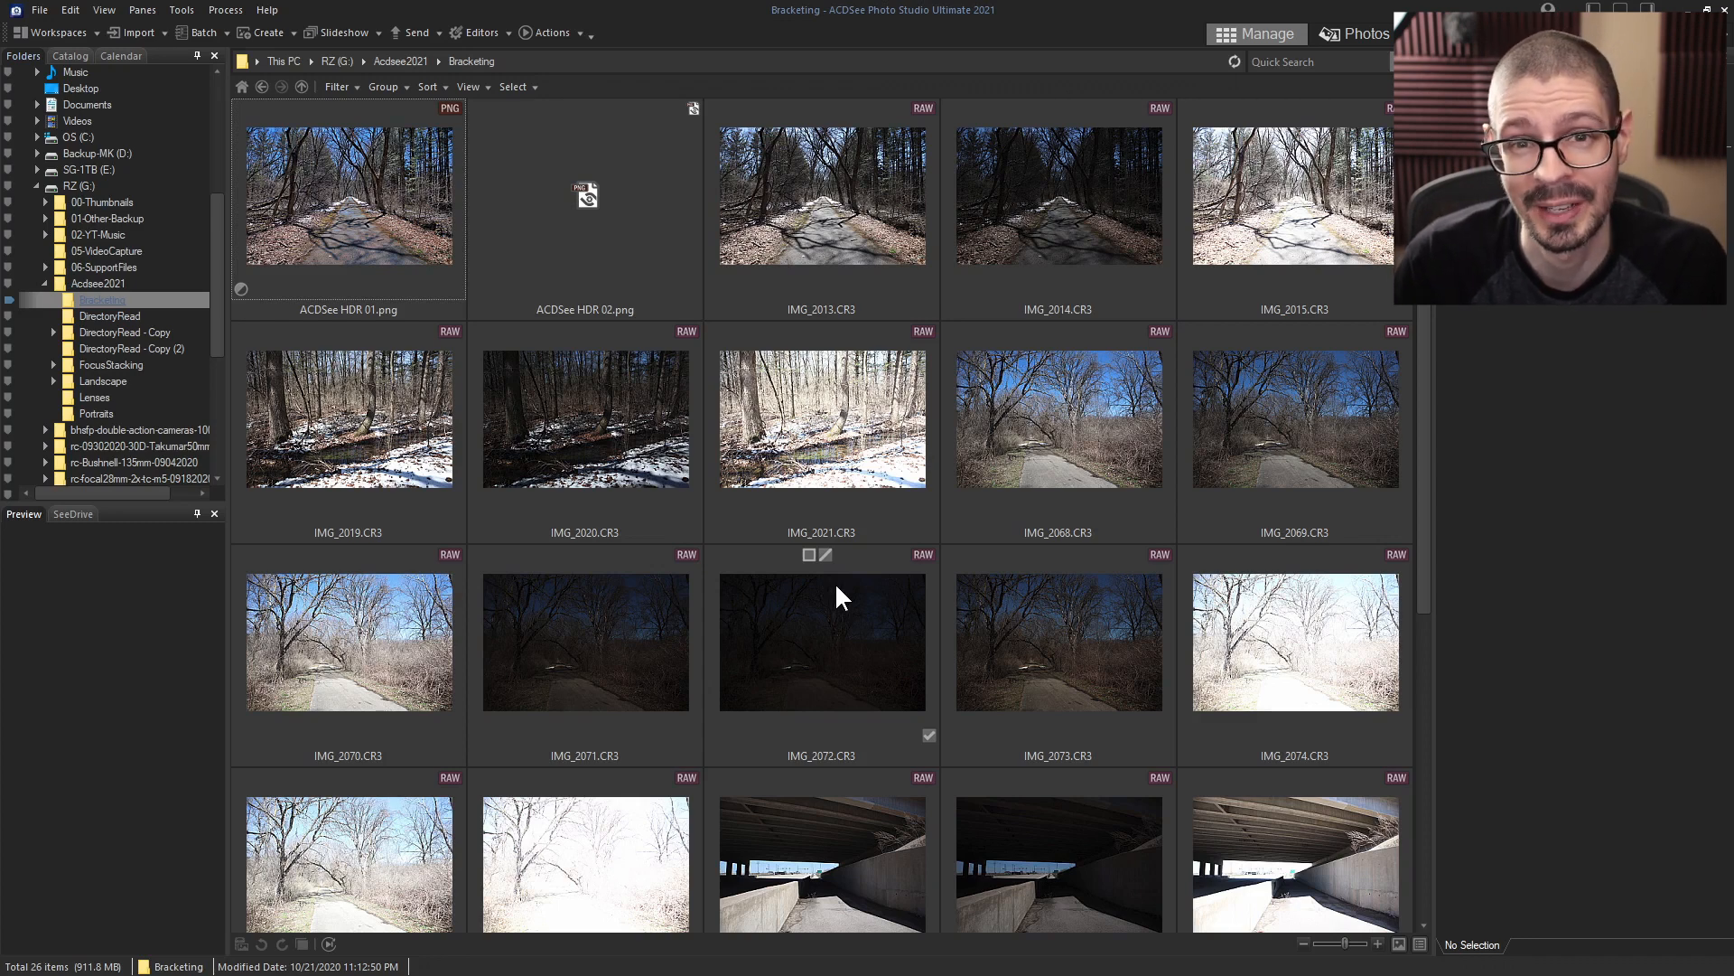
Step: Start an HDR merge of the forest path photos IMG_2140.CR3 to IMG_2142.CR3 in the Bracketing folder
{"action": "scroll", "coordinate": [837, 578], "scroll_direction": "down", "scroll_amount": 2}
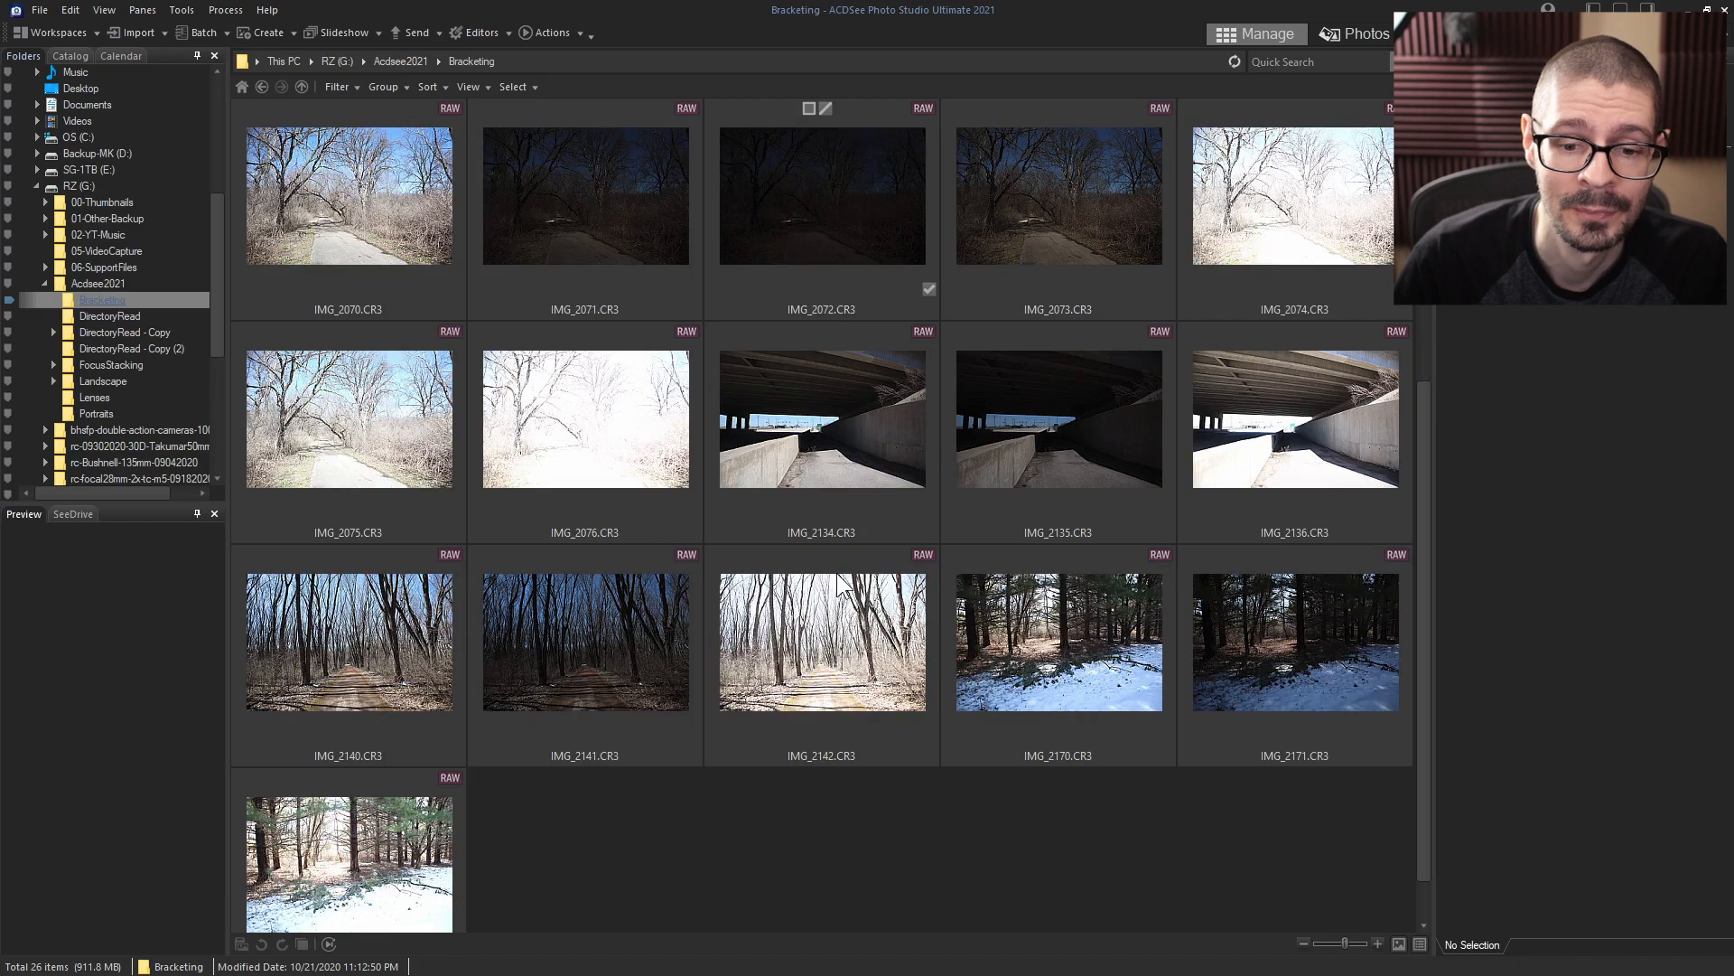
{"action": "left_click", "coordinate": [799, 655]}
{"action": "left_click", "coordinate": [348, 678], "text": "shift"}
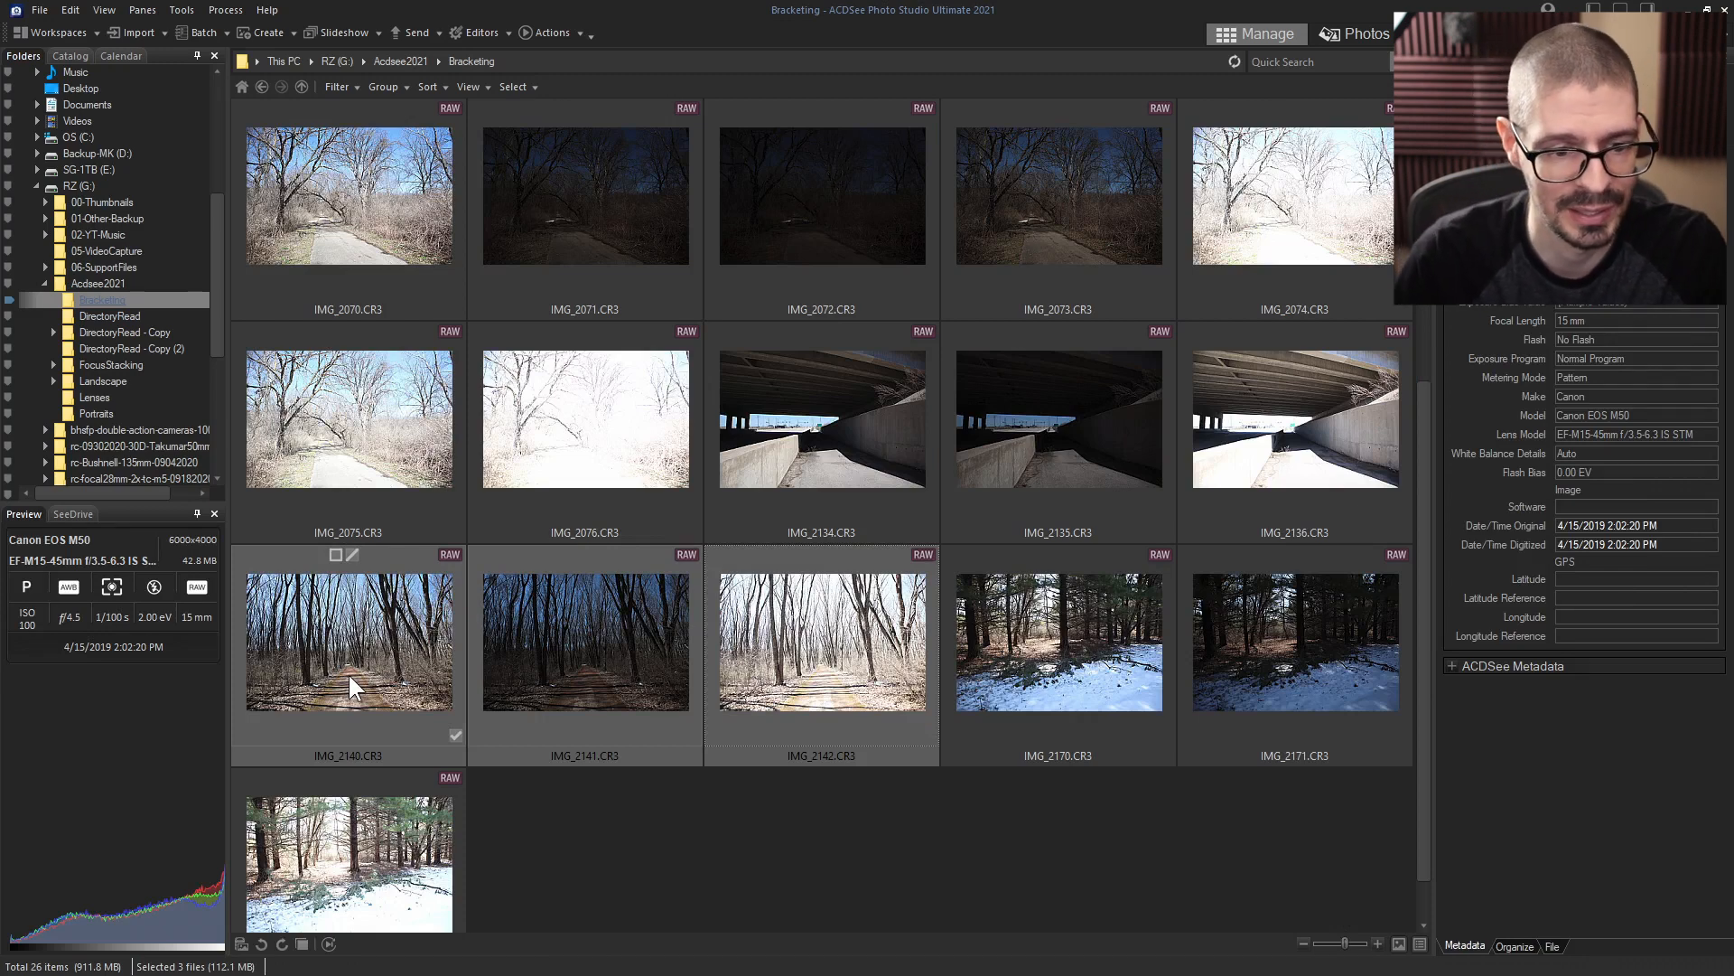
{"action": "left_click", "coordinate": [233, 9]}
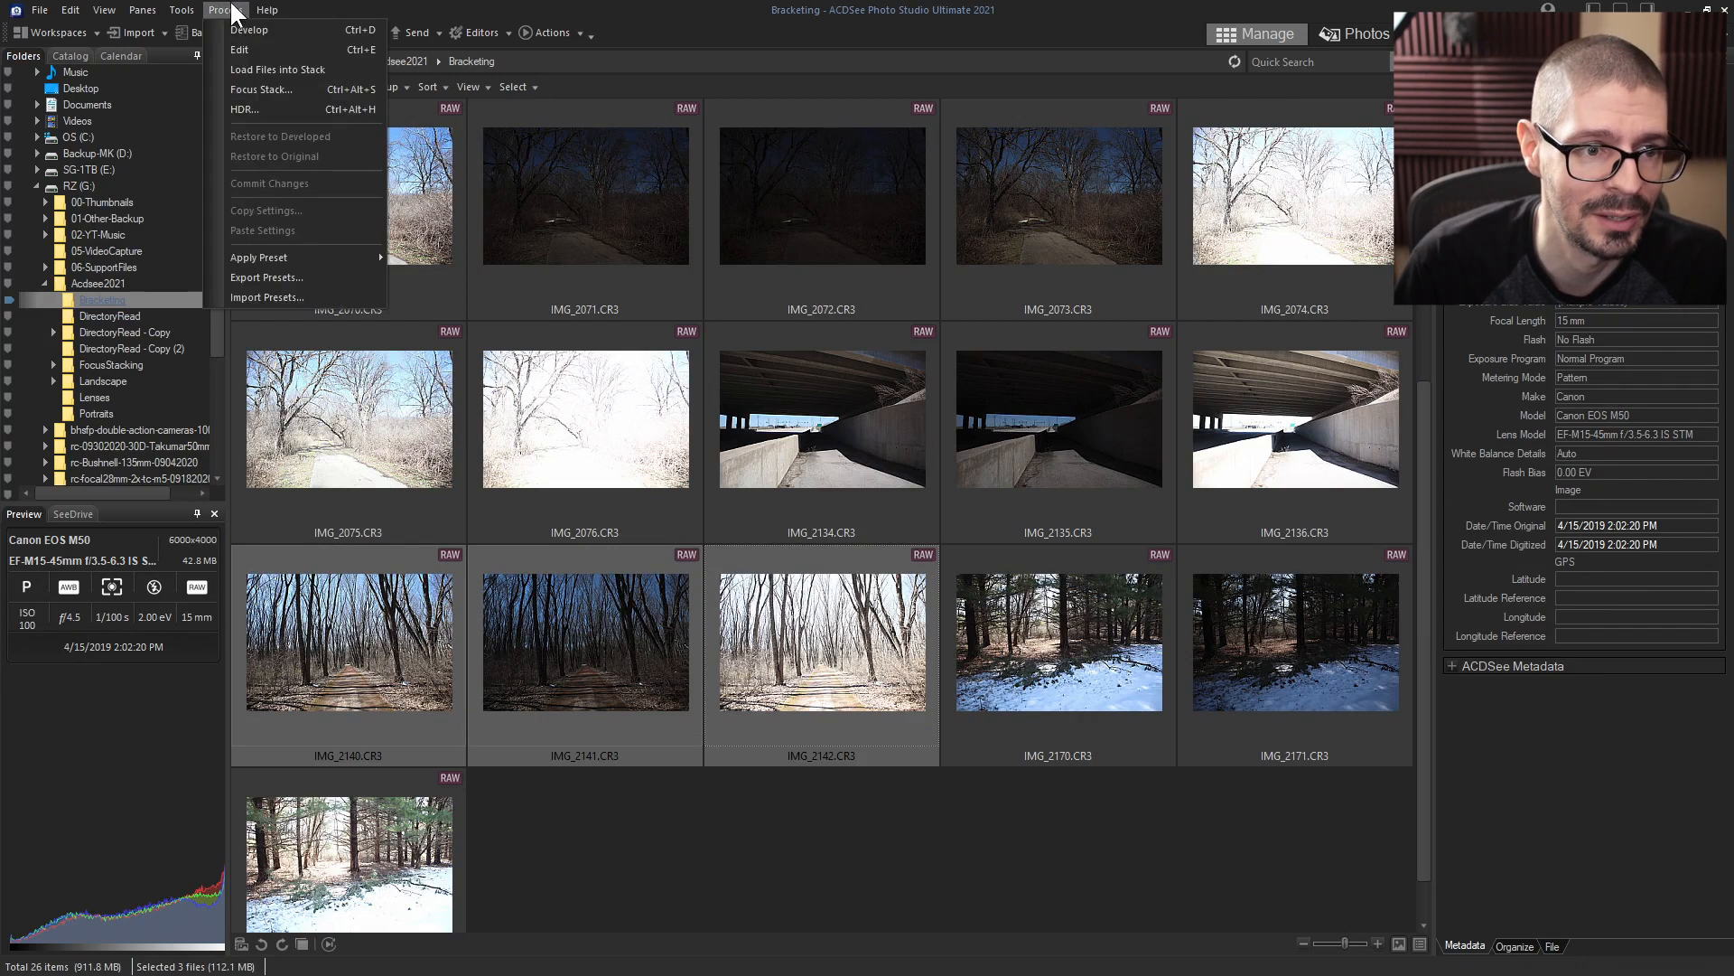
{"action": "left_click", "coordinate": [242, 109]}
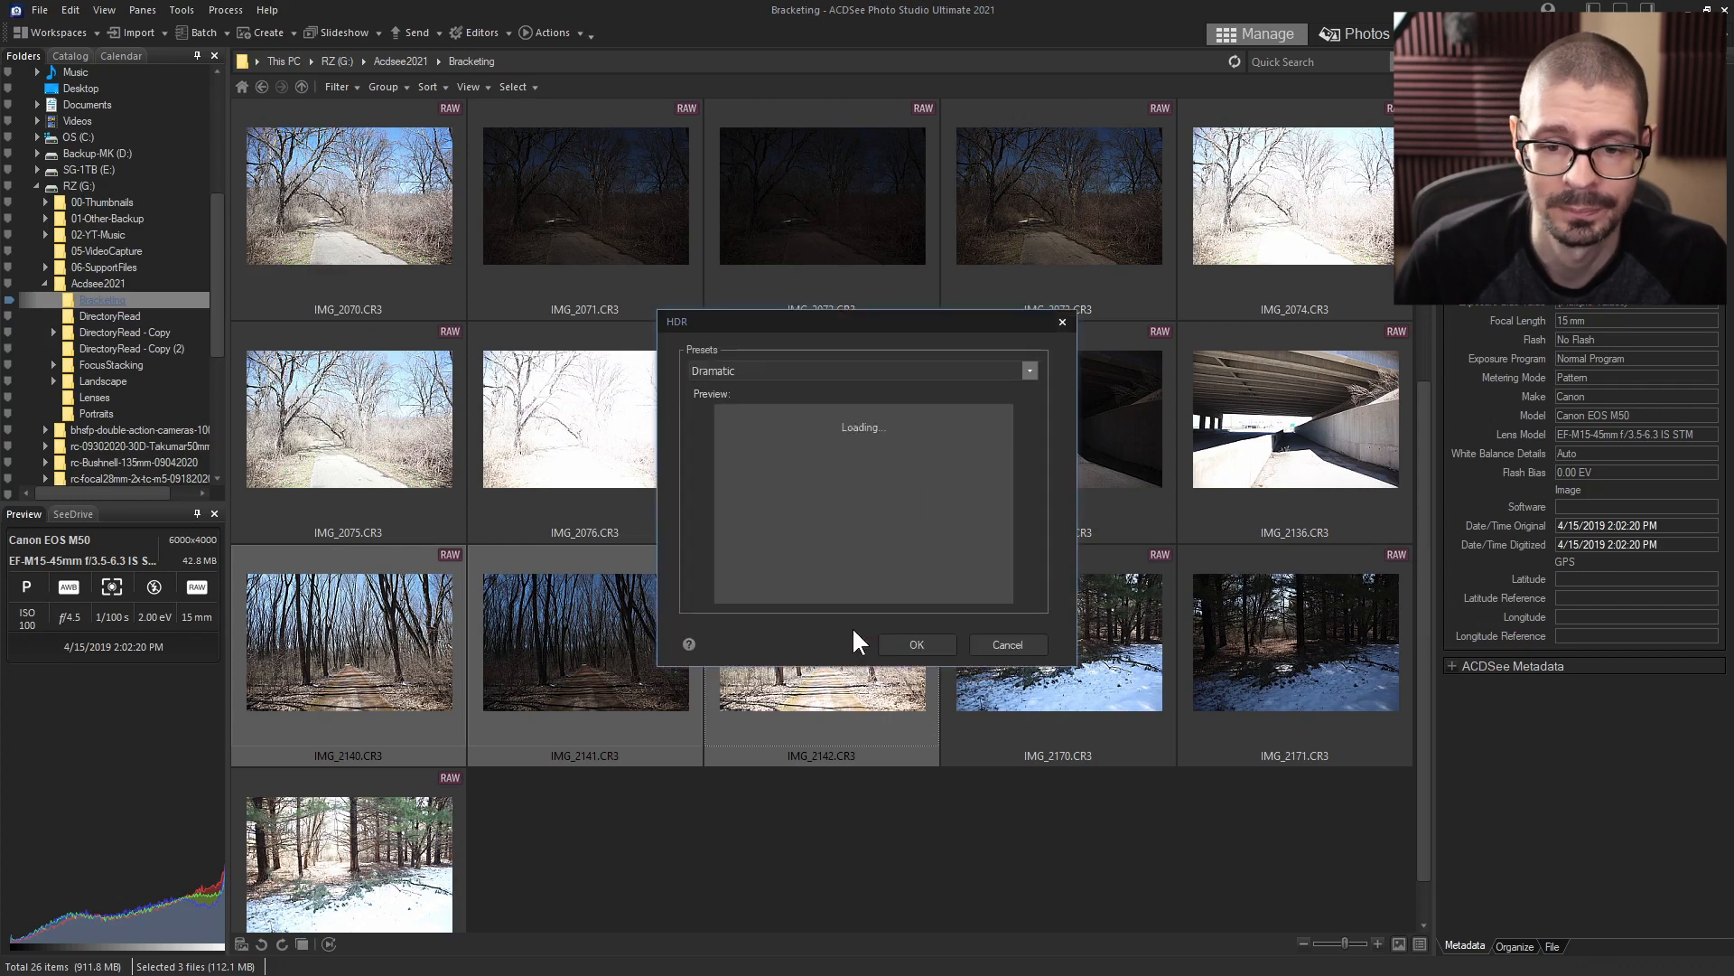
Step: Preview the Black and White, Detailed and Dramatic HDR presets, and merge the bracketed photos with the Natural preset
{"action": "left_click", "coordinate": [1027, 364]}
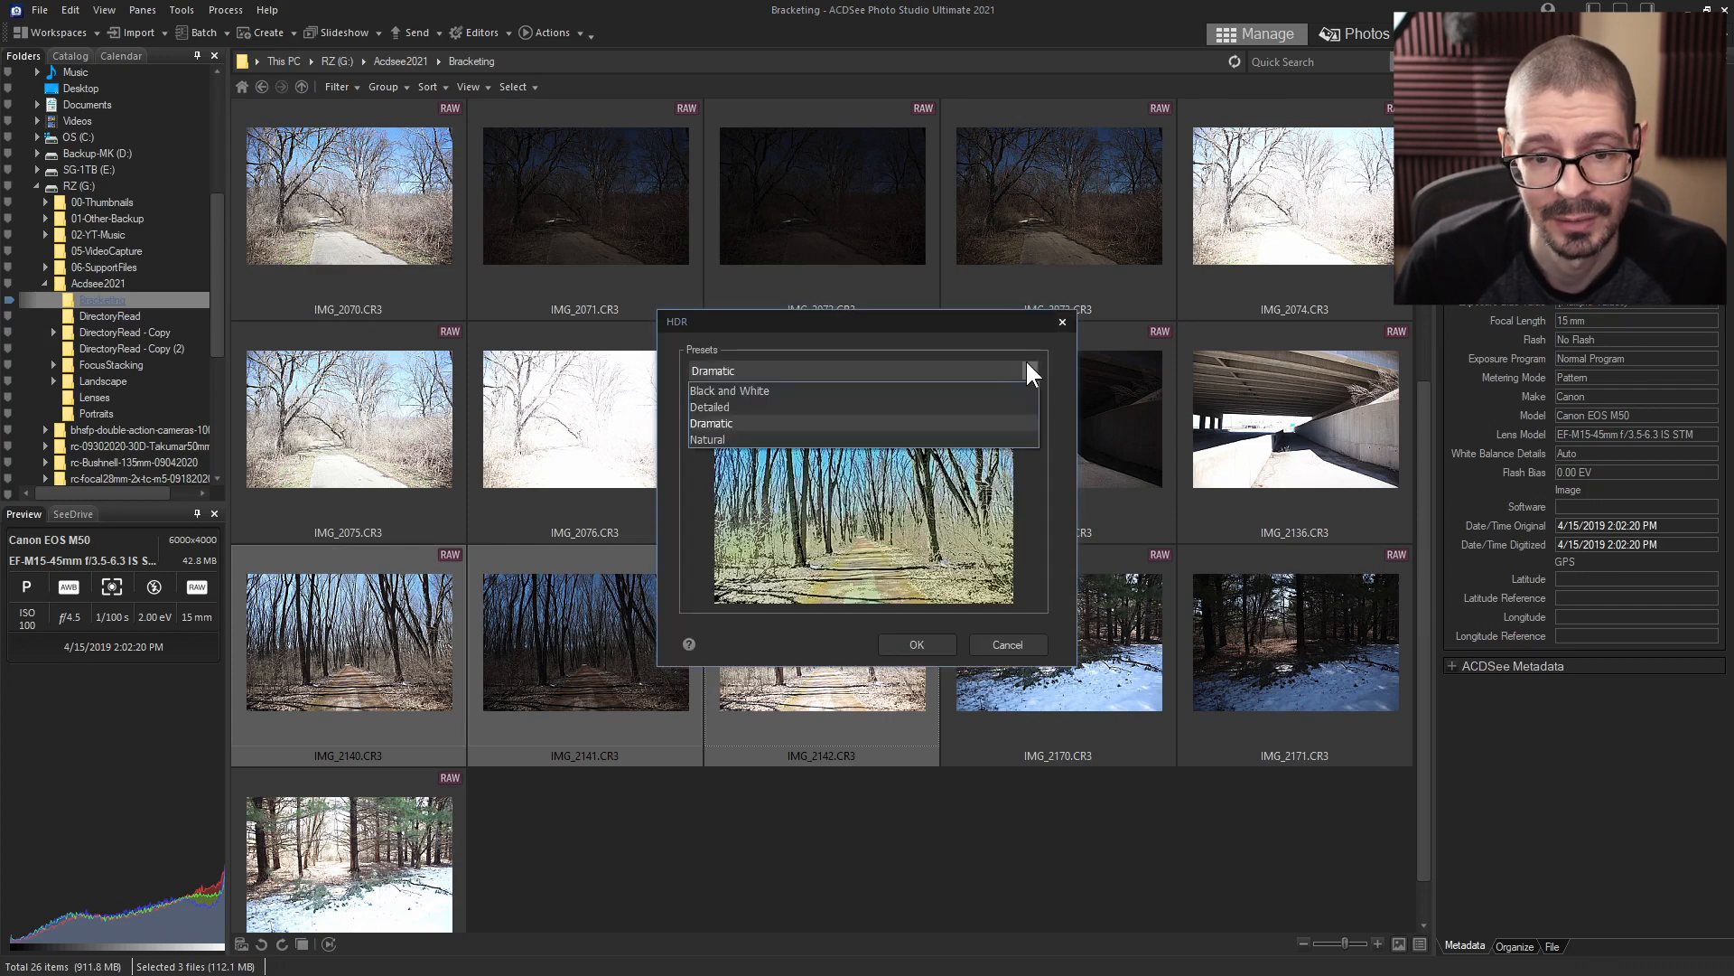
{"action": "left_click", "coordinate": [723, 390]}
{"action": "left_click", "coordinate": [793, 370]}
{"action": "left_click", "coordinate": [780, 407]}
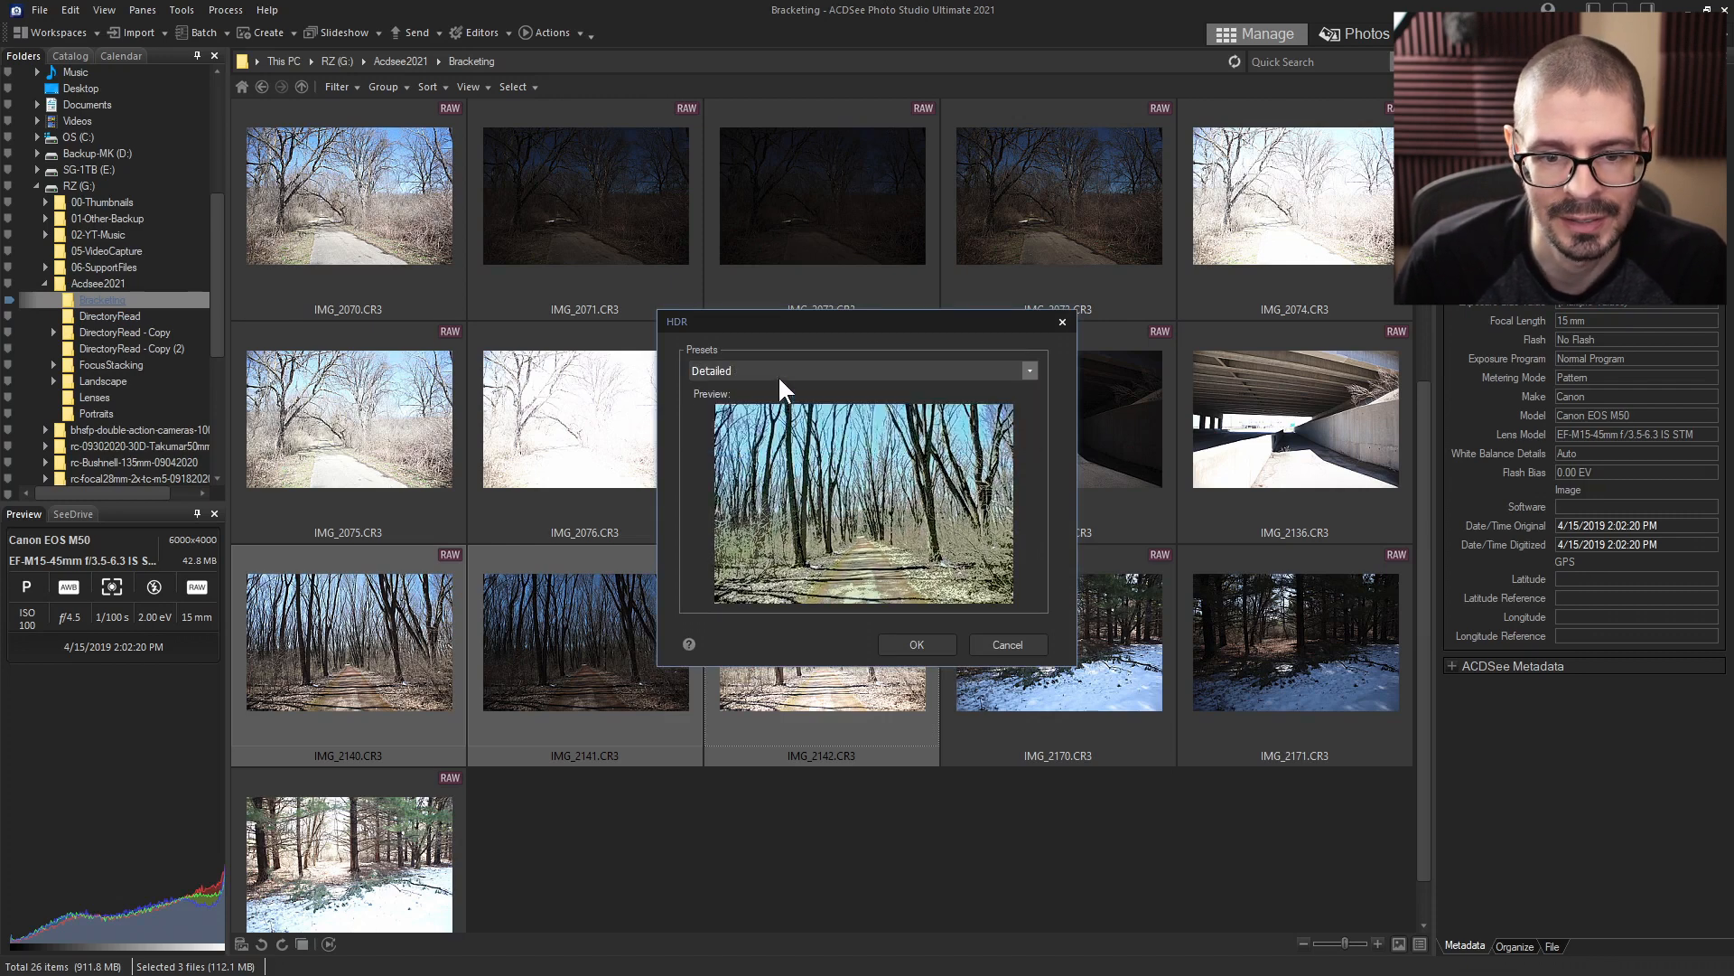
{"action": "left_click", "coordinate": [791, 368]}
{"action": "left_click", "coordinate": [775, 386]}
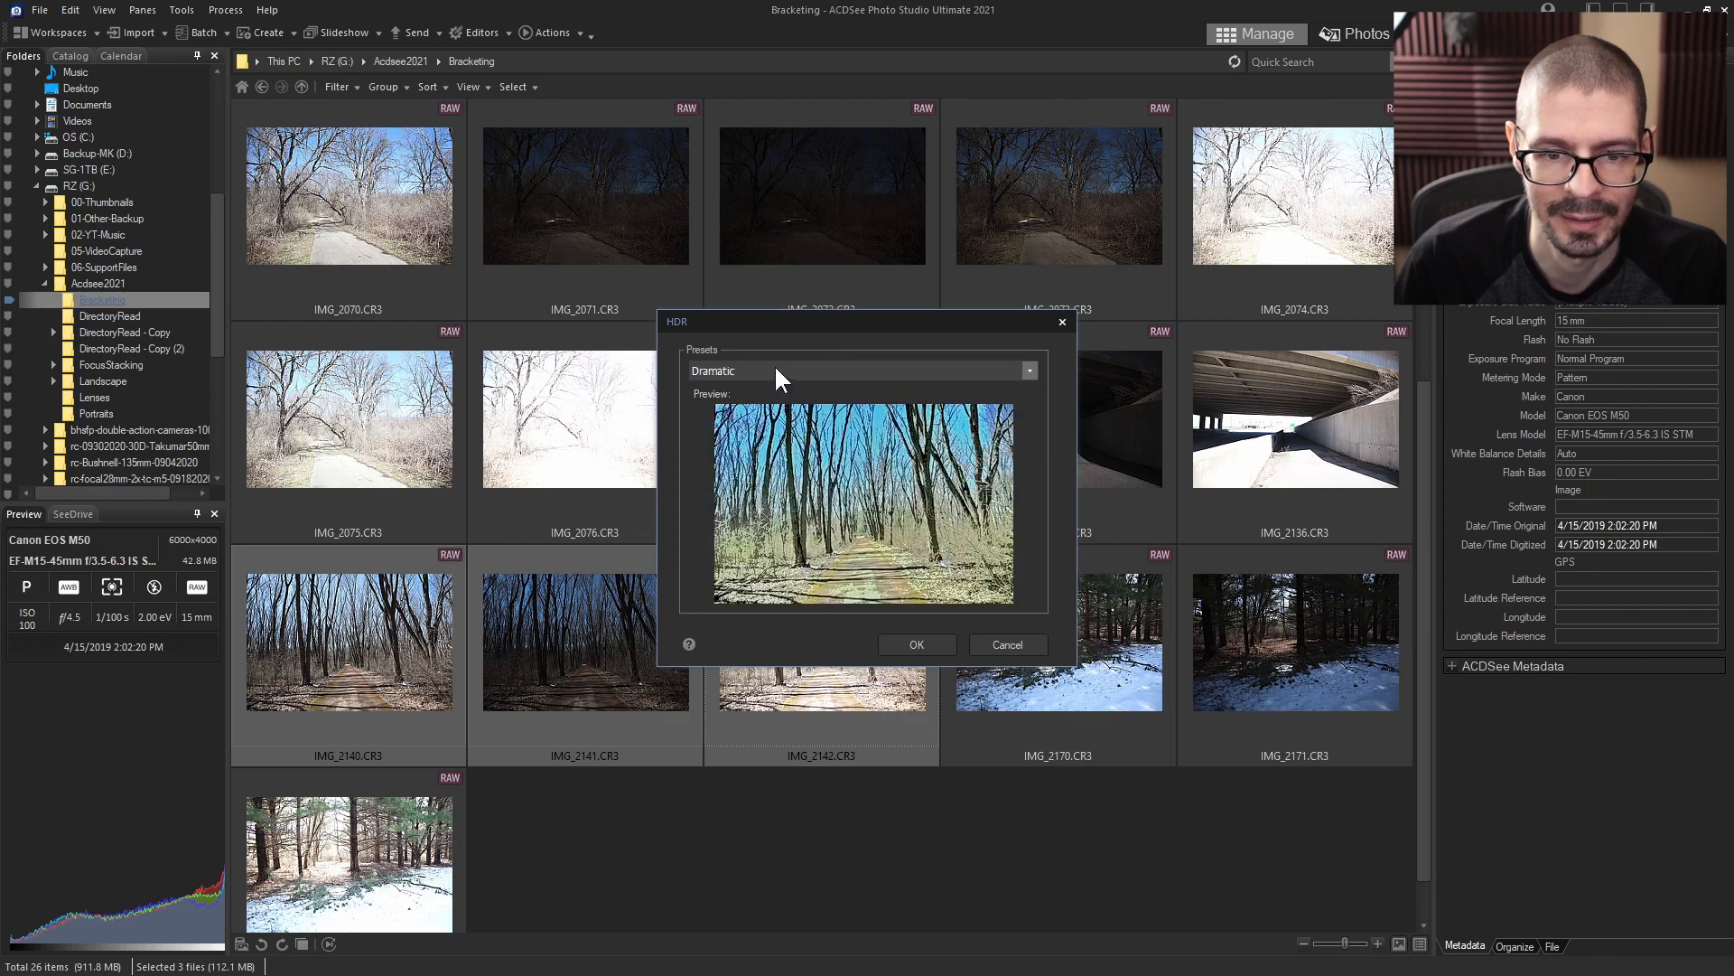
{"action": "left_click", "coordinate": [777, 371]}
{"action": "left_click", "coordinate": [767, 431]}
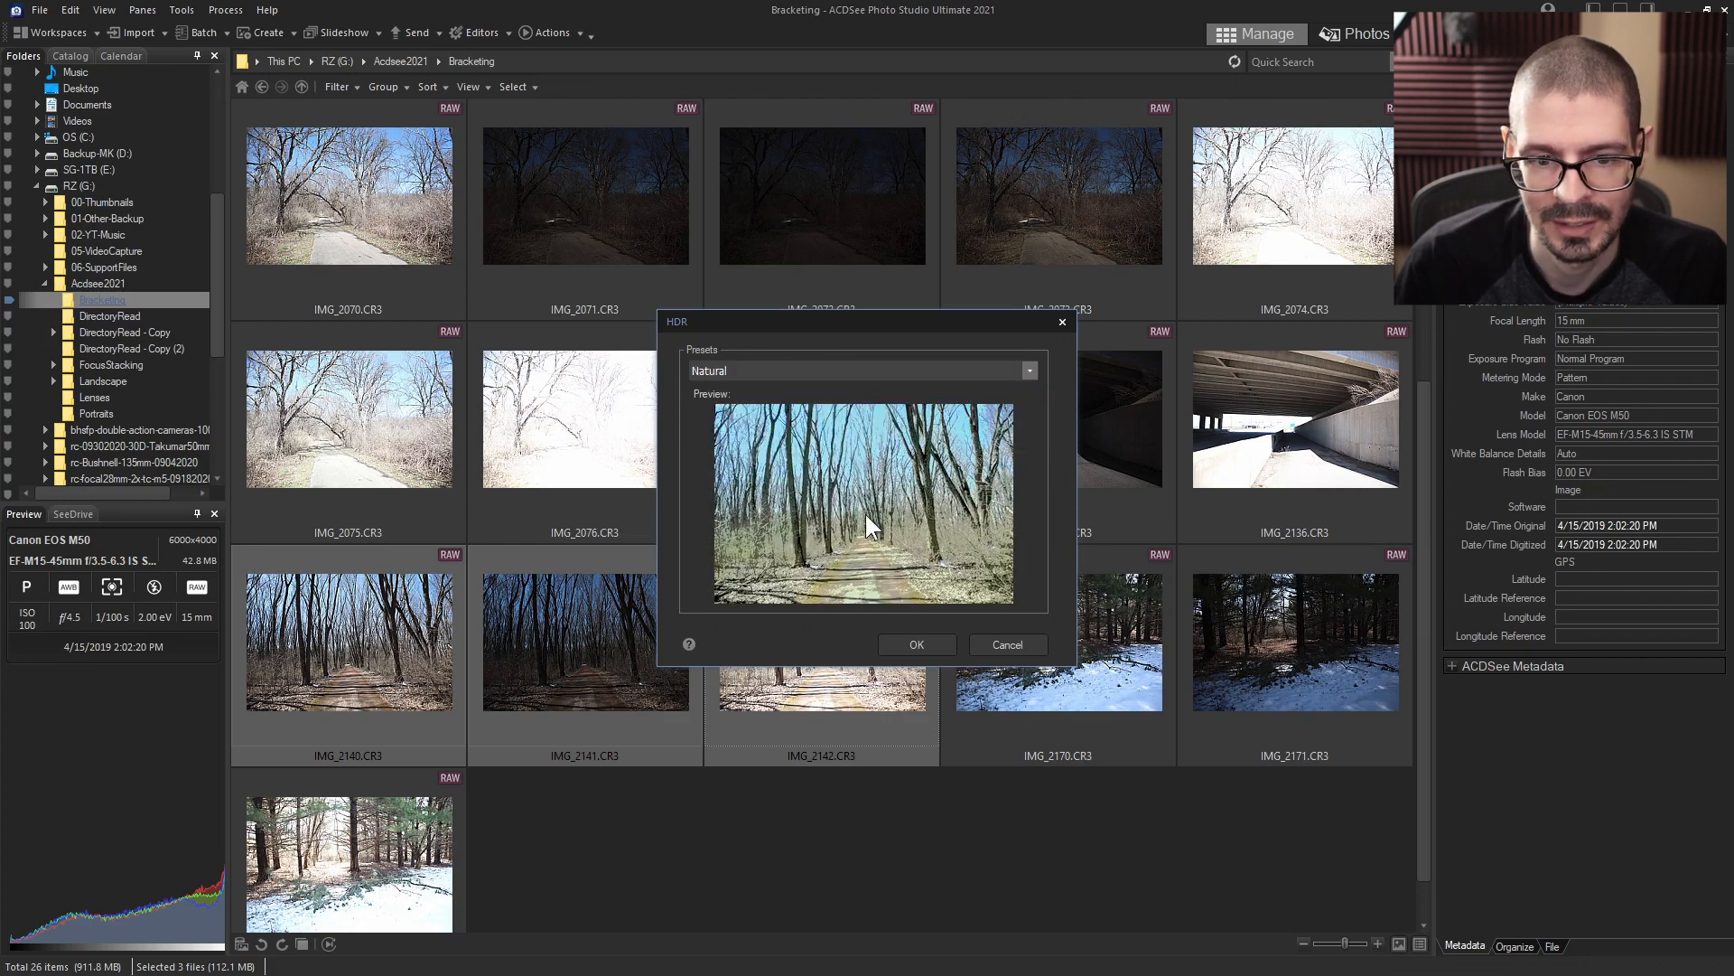
{"action": "left_click", "coordinate": [950, 636]}
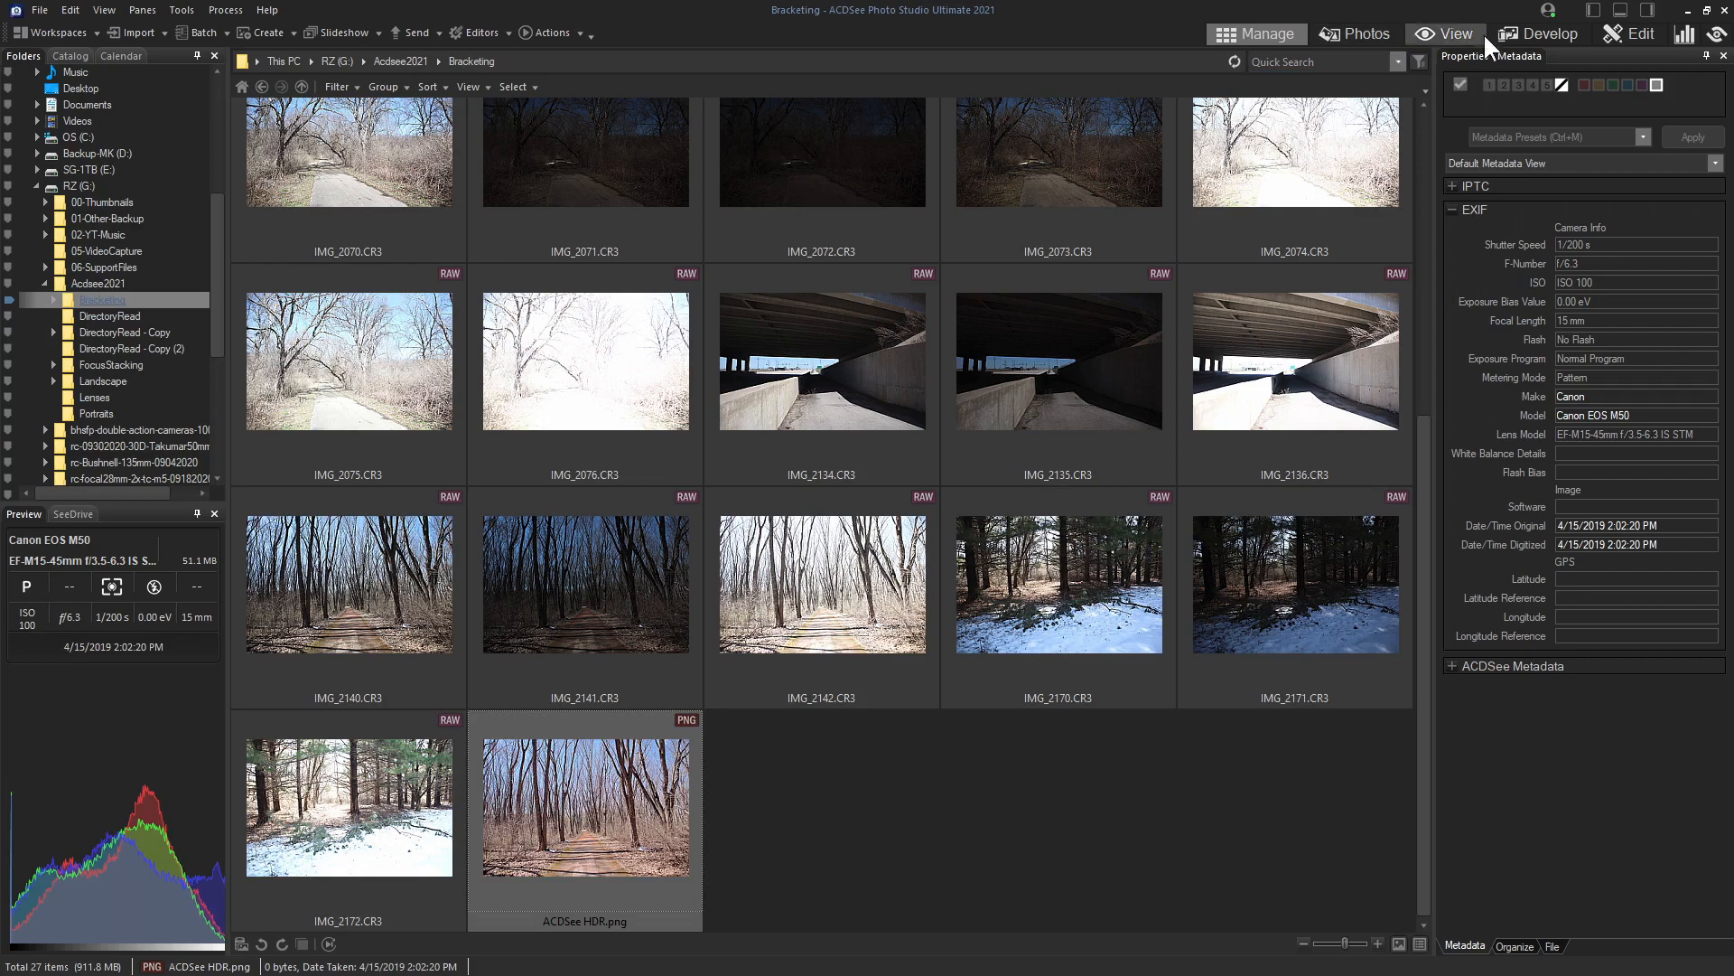
Step: Open ACDSee HDR.png in Develop mode, examine its trees and path at 100%, and fit the image to the view
{"action": "left_click", "coordinate": [1550, 36]}
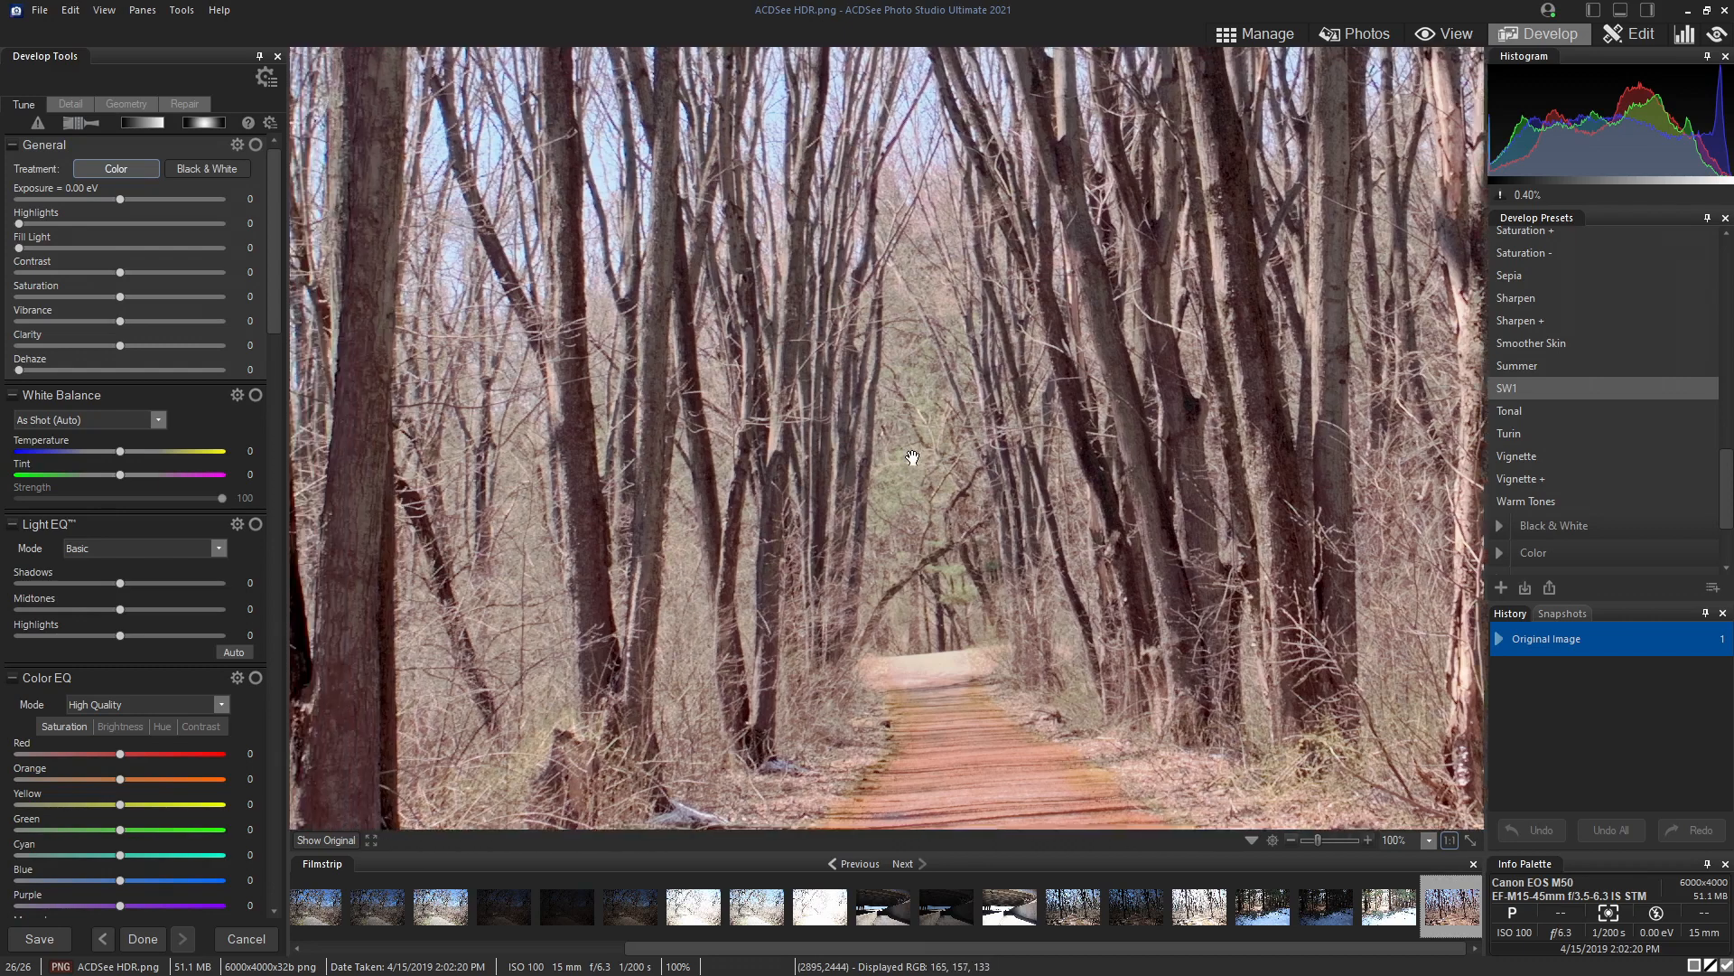
{"action": "left_click_drag", "start_coordinate": [912, 458], "coordinate": [815, 489]}
{"action": "left_click_drag", "start_coordinate": [883, 385], "coordinate": [1135, 475]}
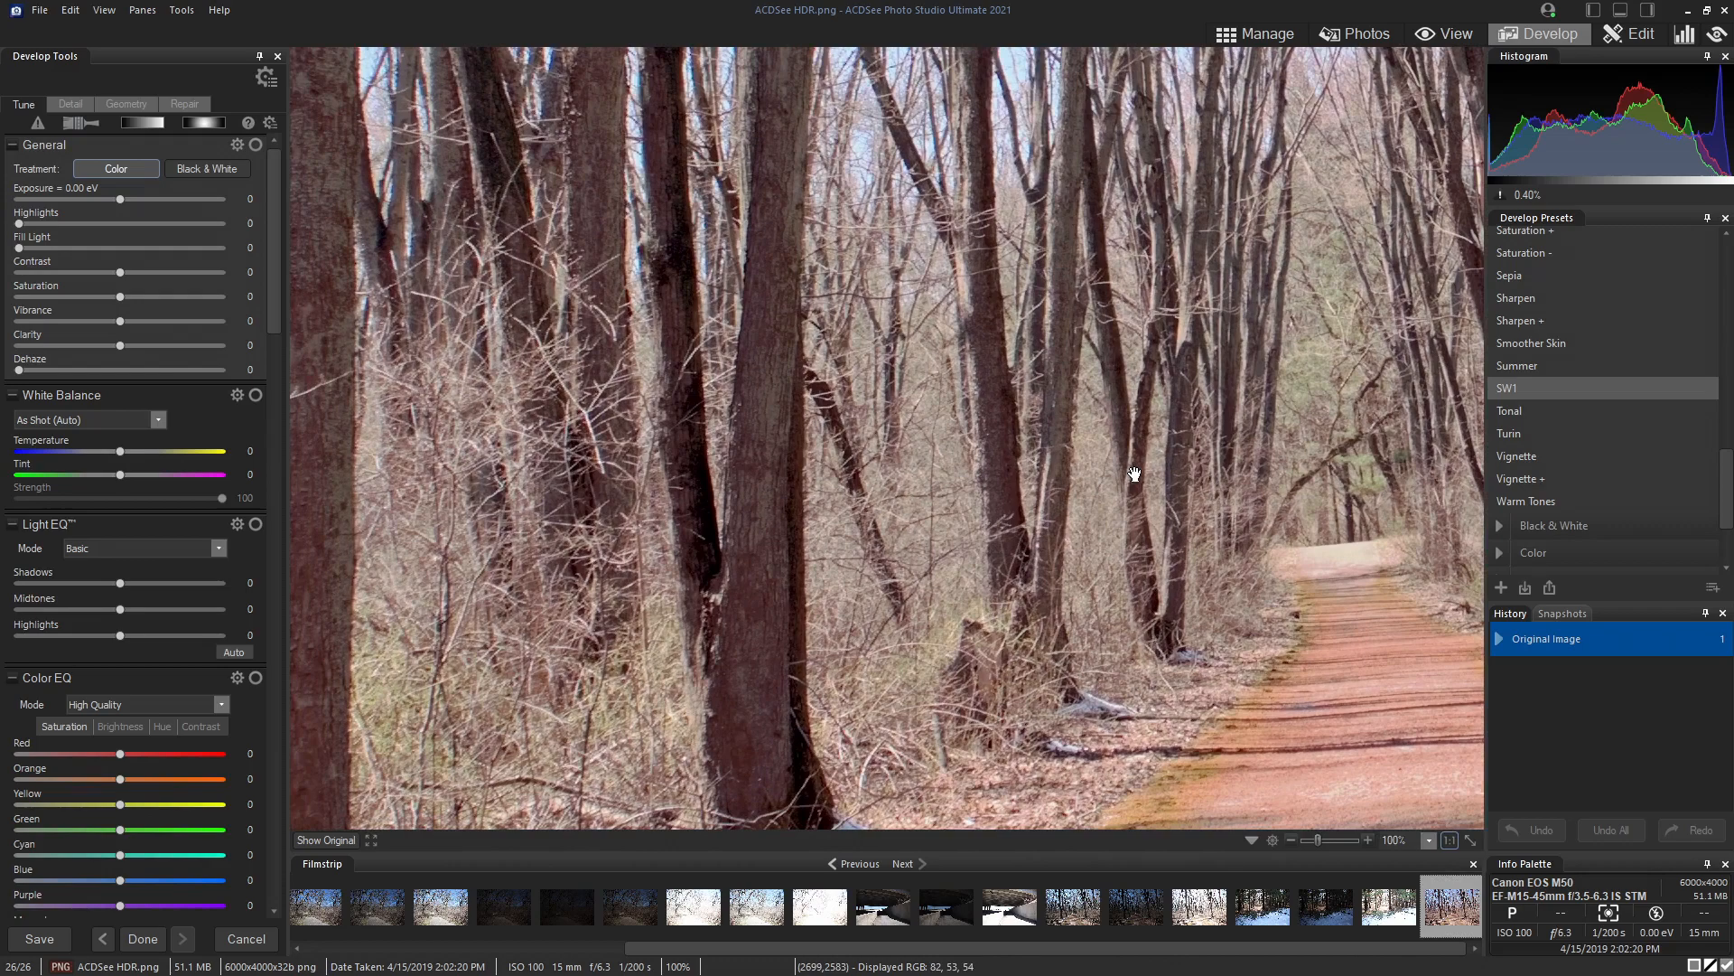
{"action": "left_click_drag", "start_coordinate": [1165, 429], "coordinate": [593, 145]}
{"action": "left_click_drag", "start_coordinate": [1098, 633], "coordinate": [1071, 479]}
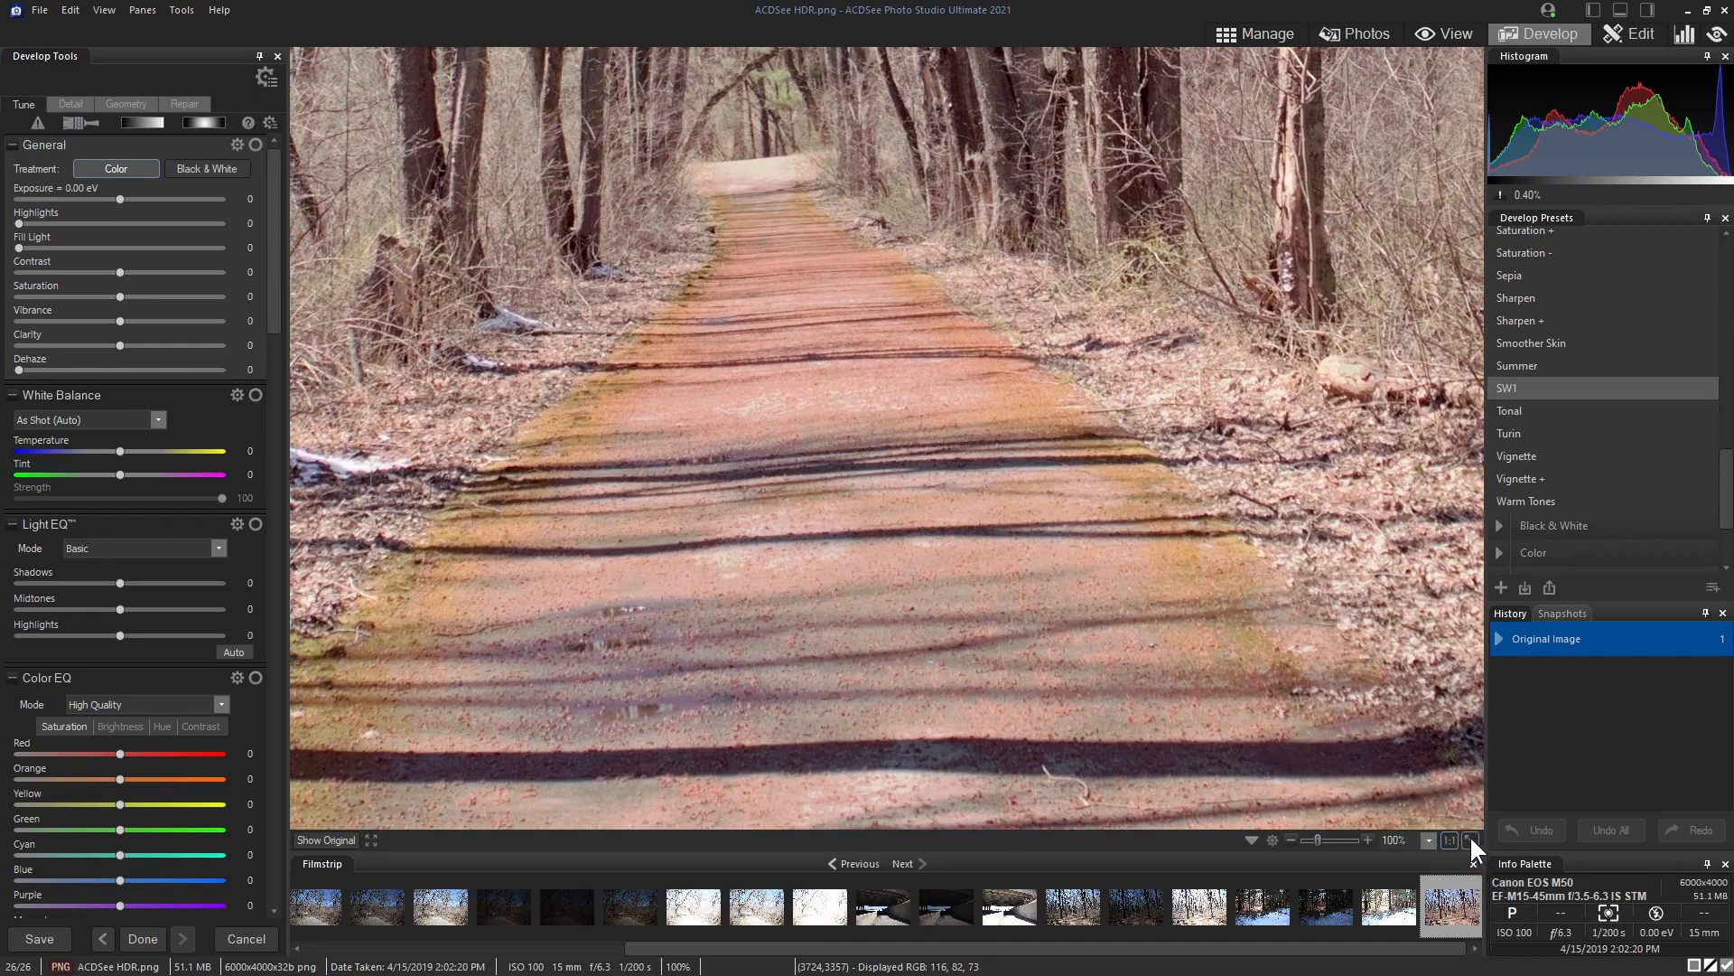
{"action": "left_click", "coordinate": [1471, 839]}
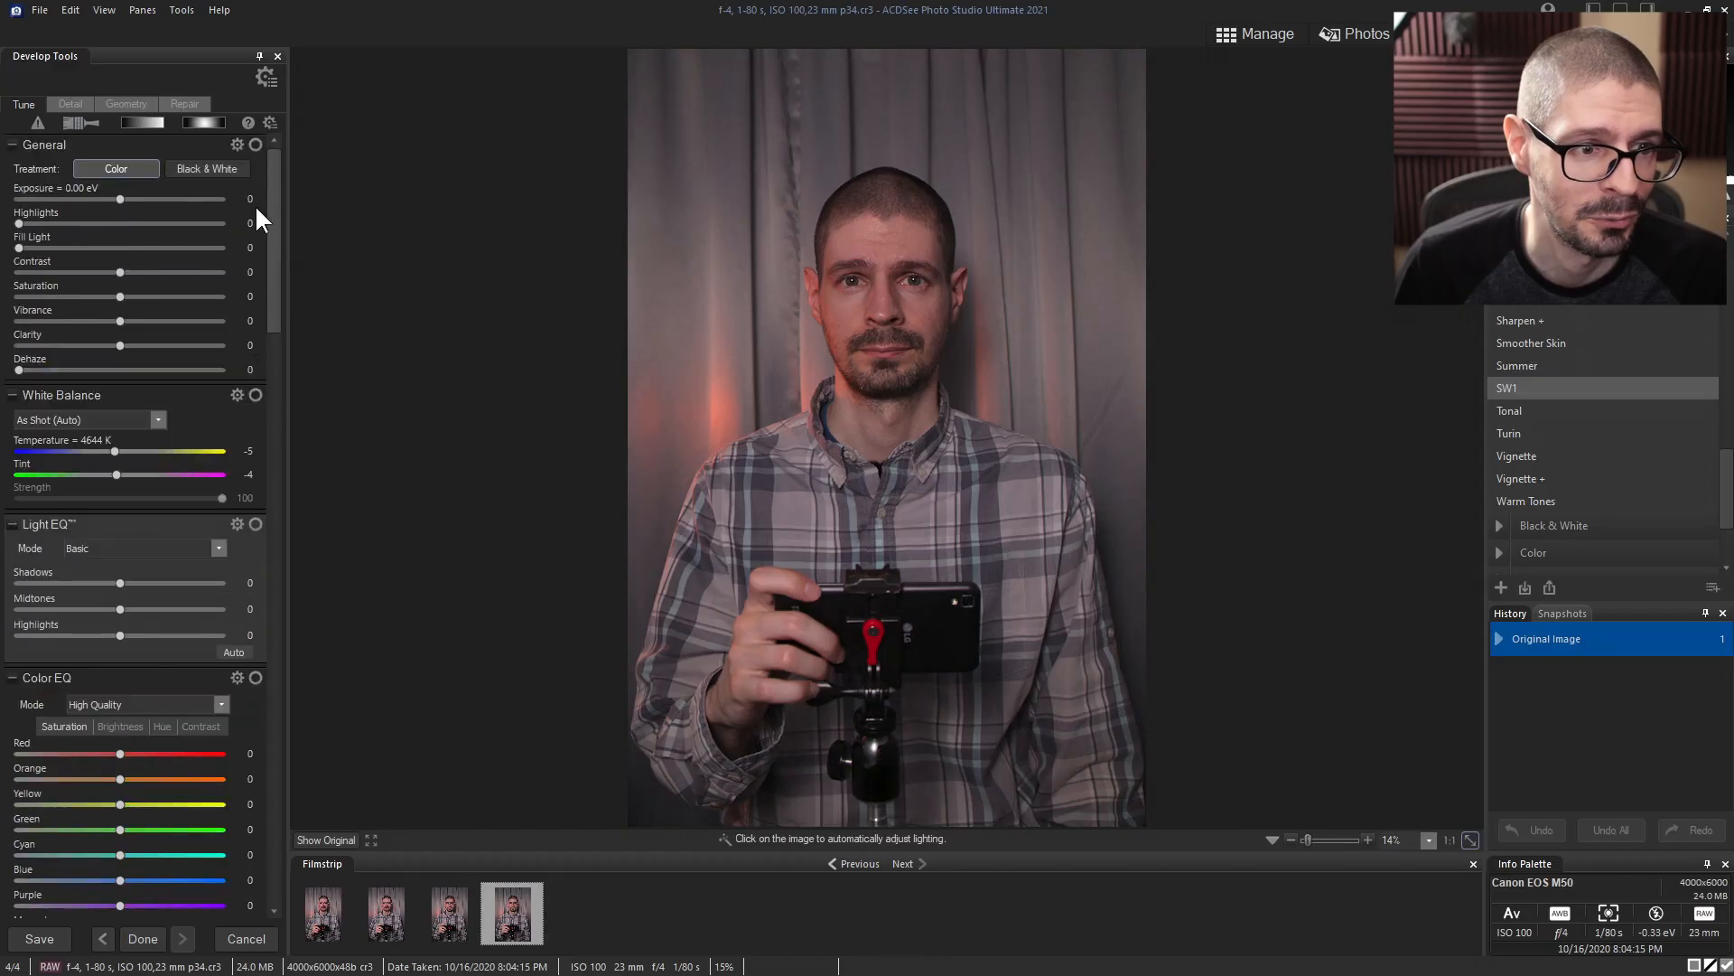
Step: Apply Skin Tune to the portrait with smoothing 22, glow 9 and radius 56, using the cheek as the detail preview
{"action": "left_click", "coordinate": [74, 102]}
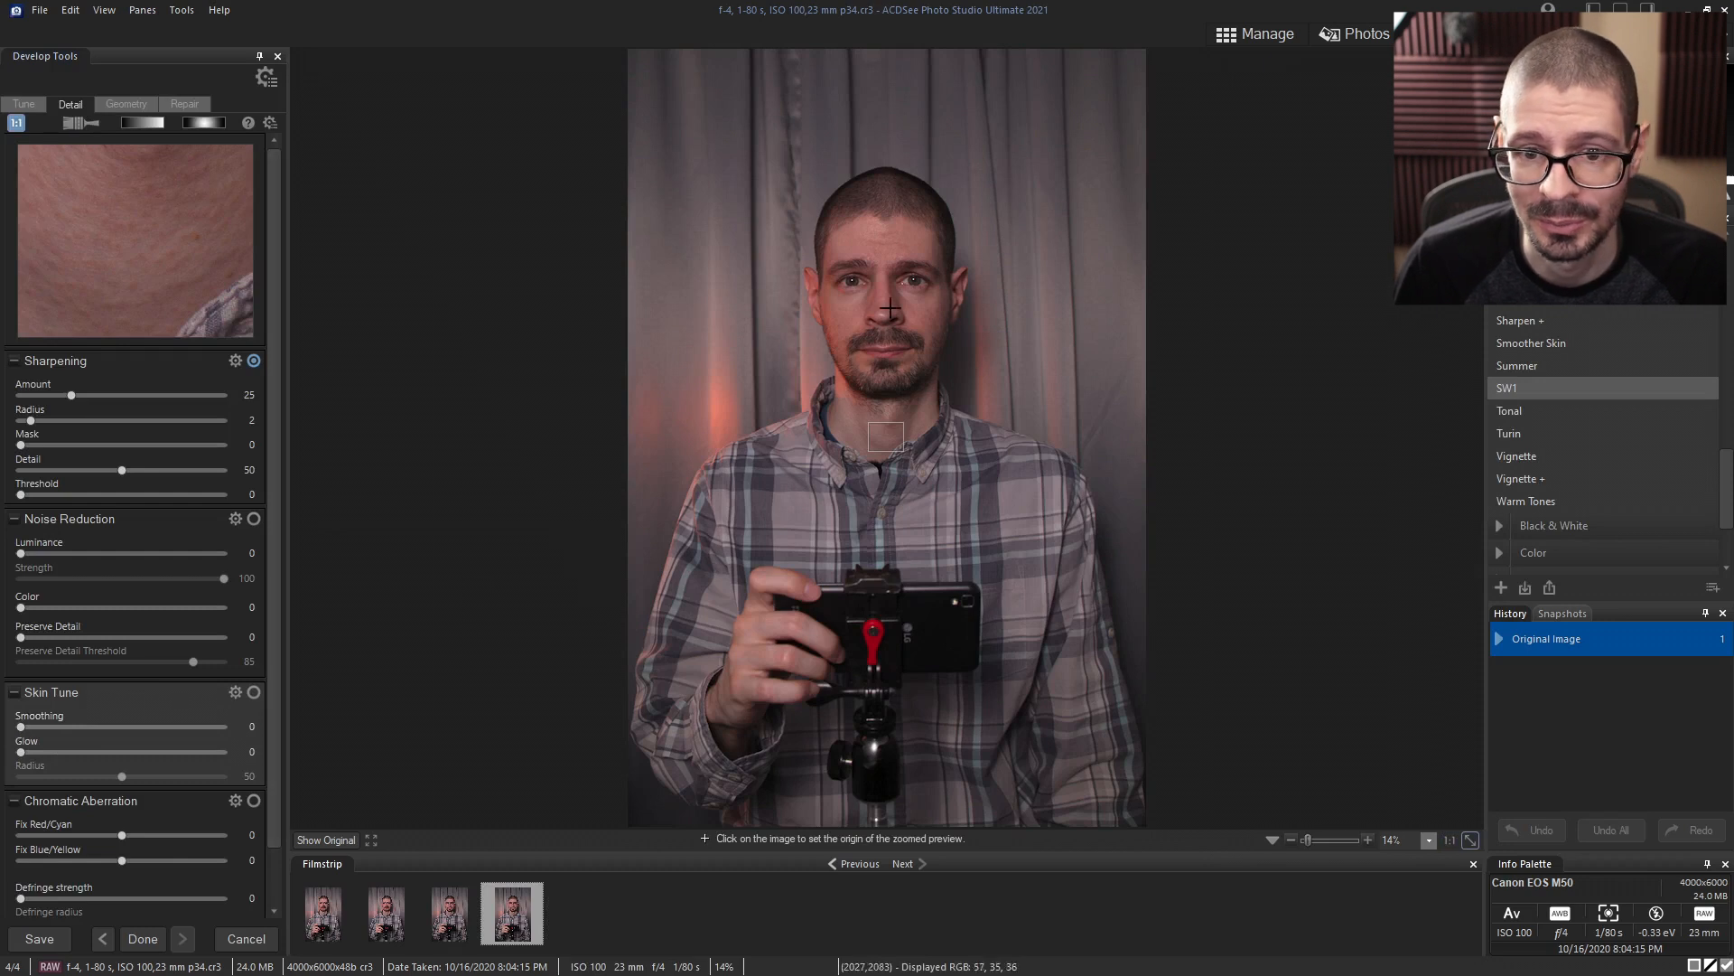
{"action": "left_click", "coordinate": [920, 319]}
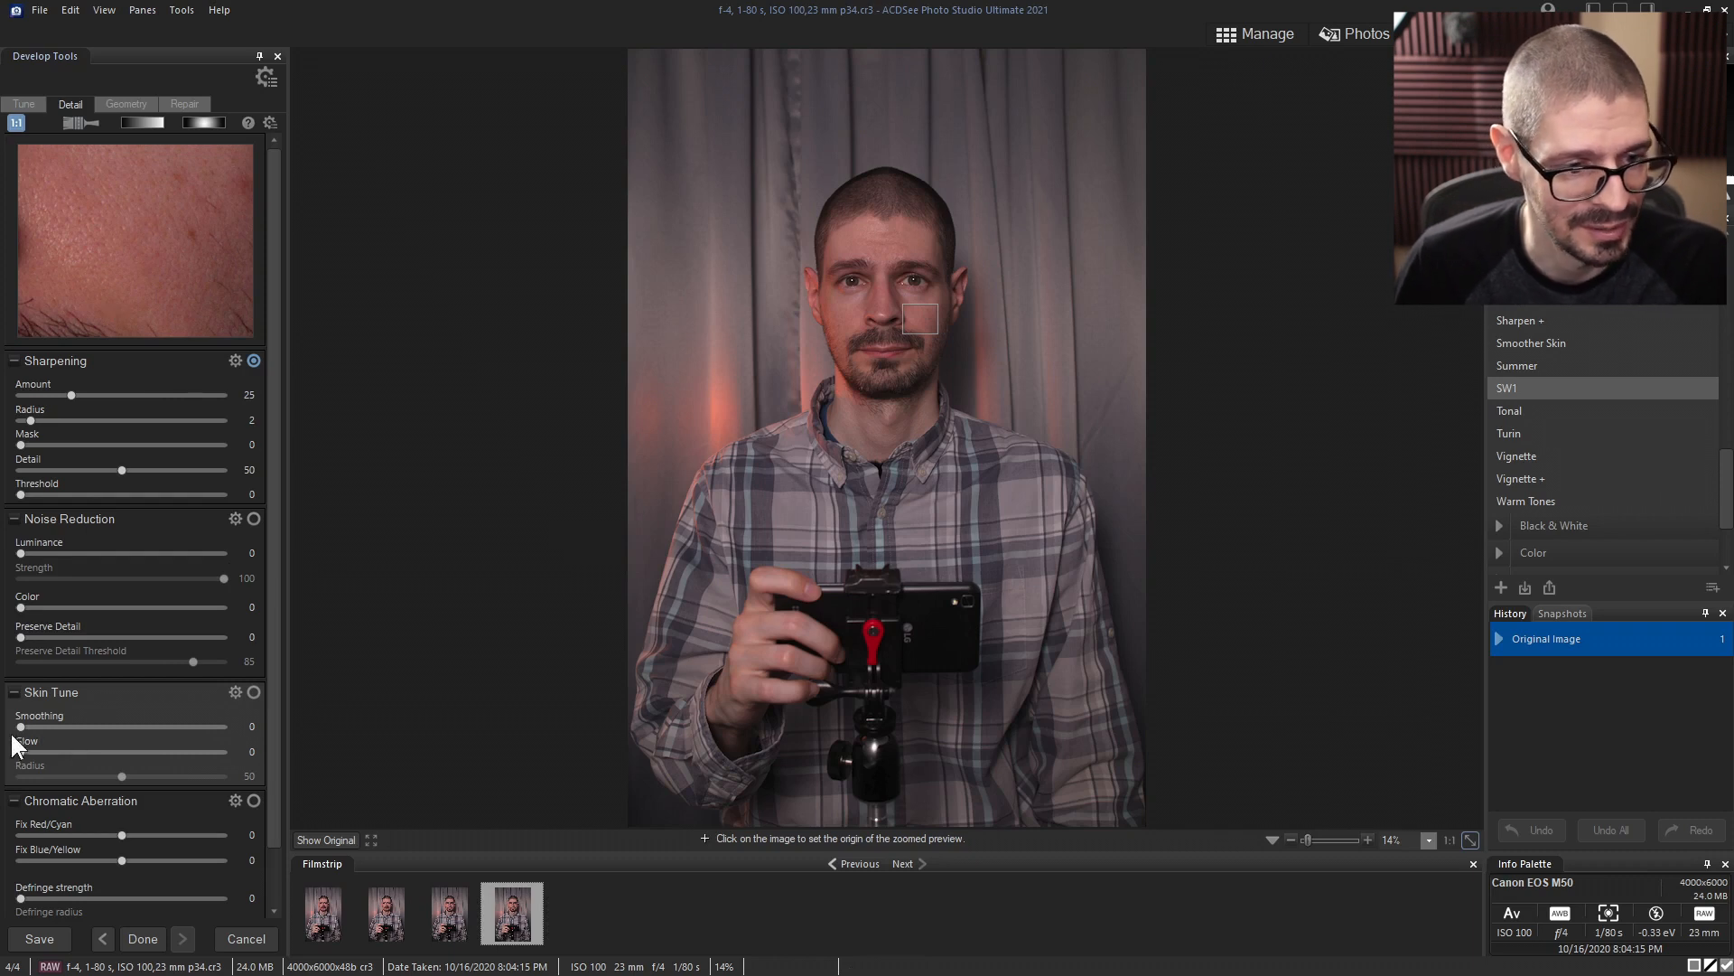
{"action": "left_click_drag", "start_coordinate": [22, 727], "coordinate": [78, 728]}
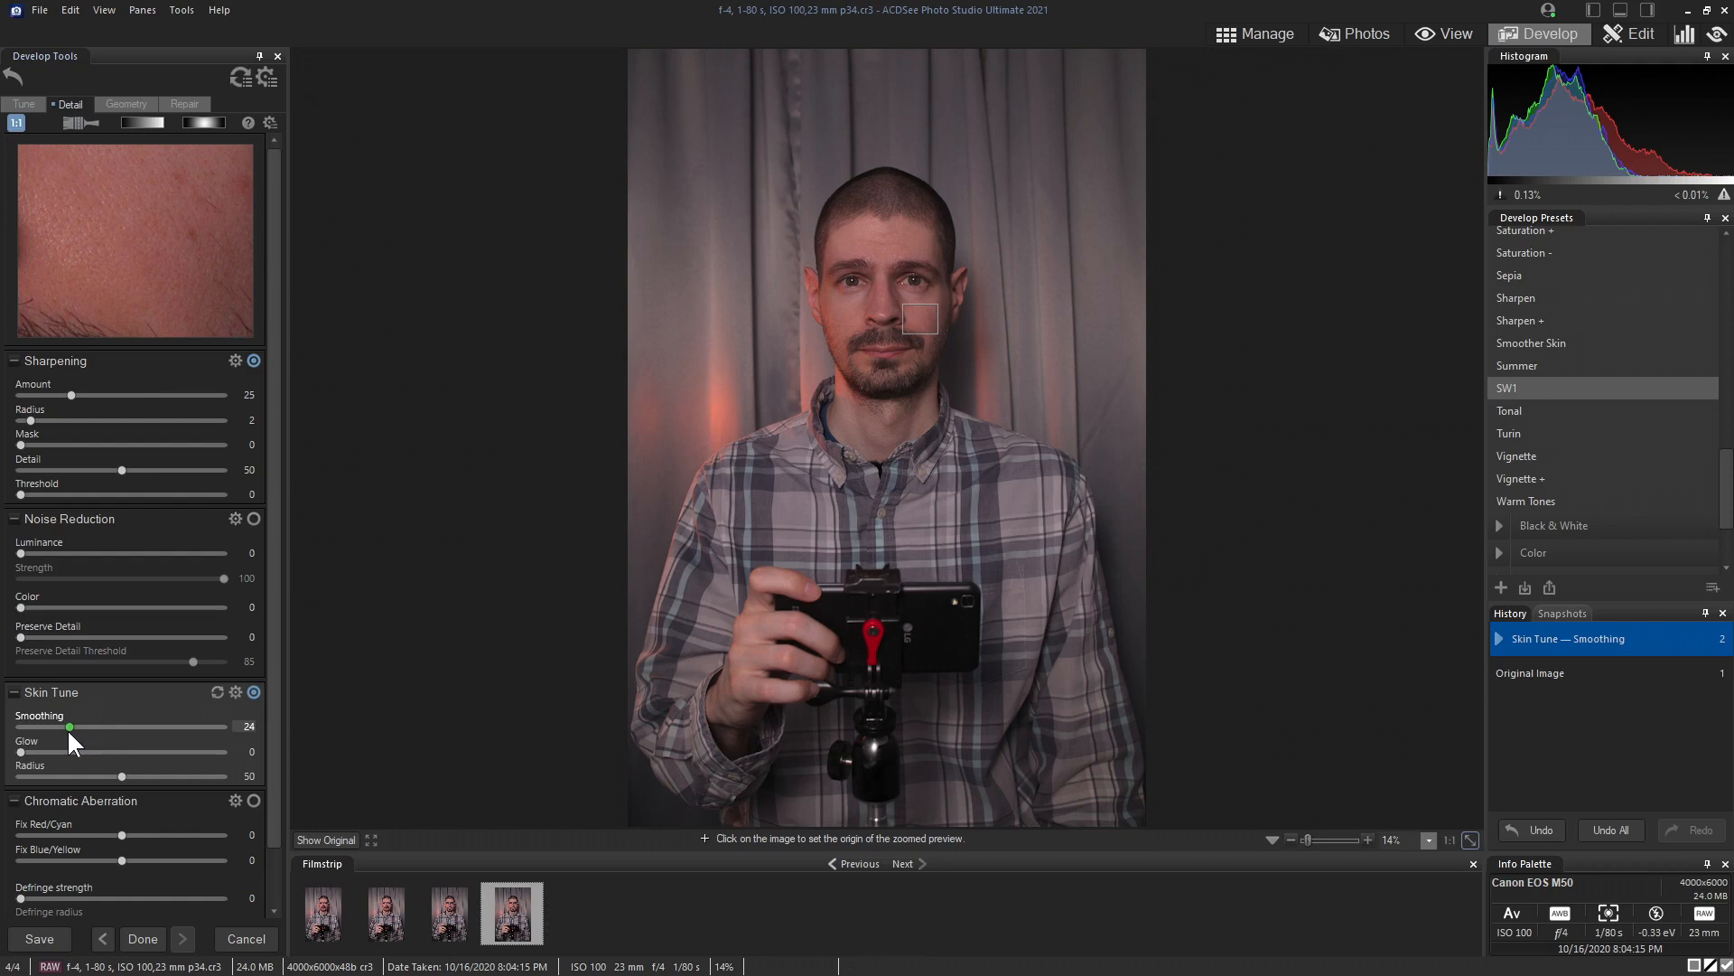
{"action": "left_click_drag", "start_coordinate": [74, 731], "coordinate": [66, 735]}
{"action": "left_click_drag", "start_coordinate": [57, 761], "coordinate": [155, 748]}
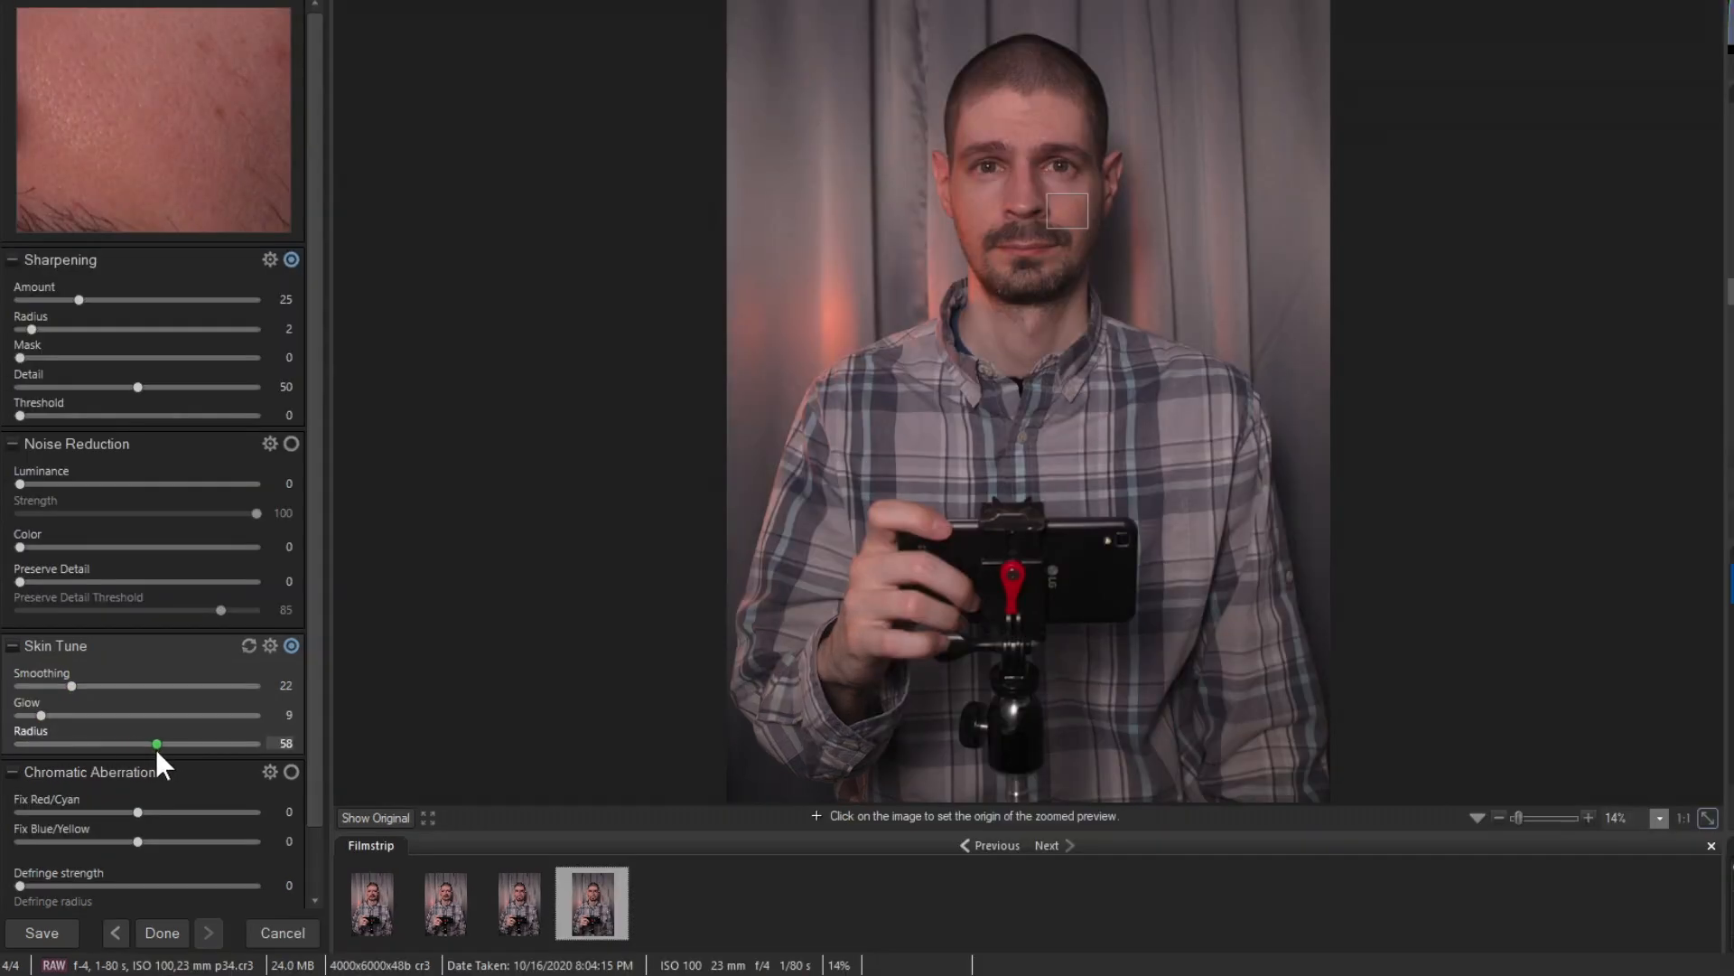
{"action": "left_click_drag", "start_coordinate": [156, 750], "coordinate": [150, 748]}
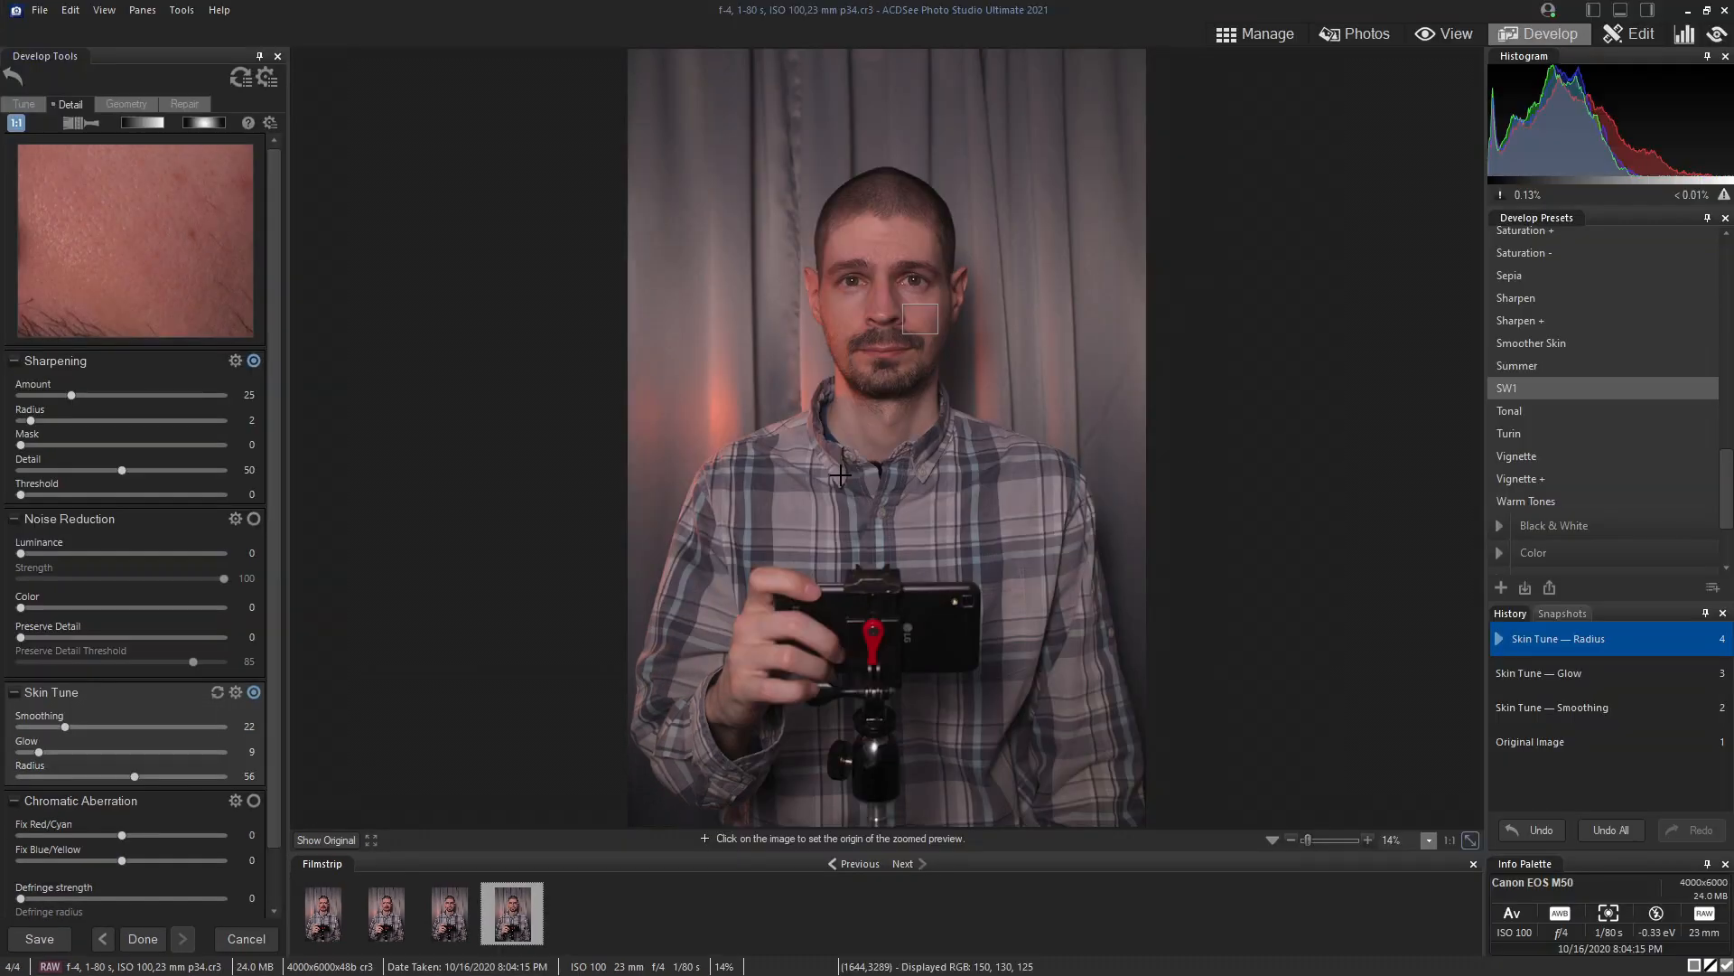
Step: Apply Frequency Separation to the portrait in Edit mode, previewing both layers and setting a blur radius slightly above 27 pixels
{"action": "left_click", "coordinate": [1626, 33]}
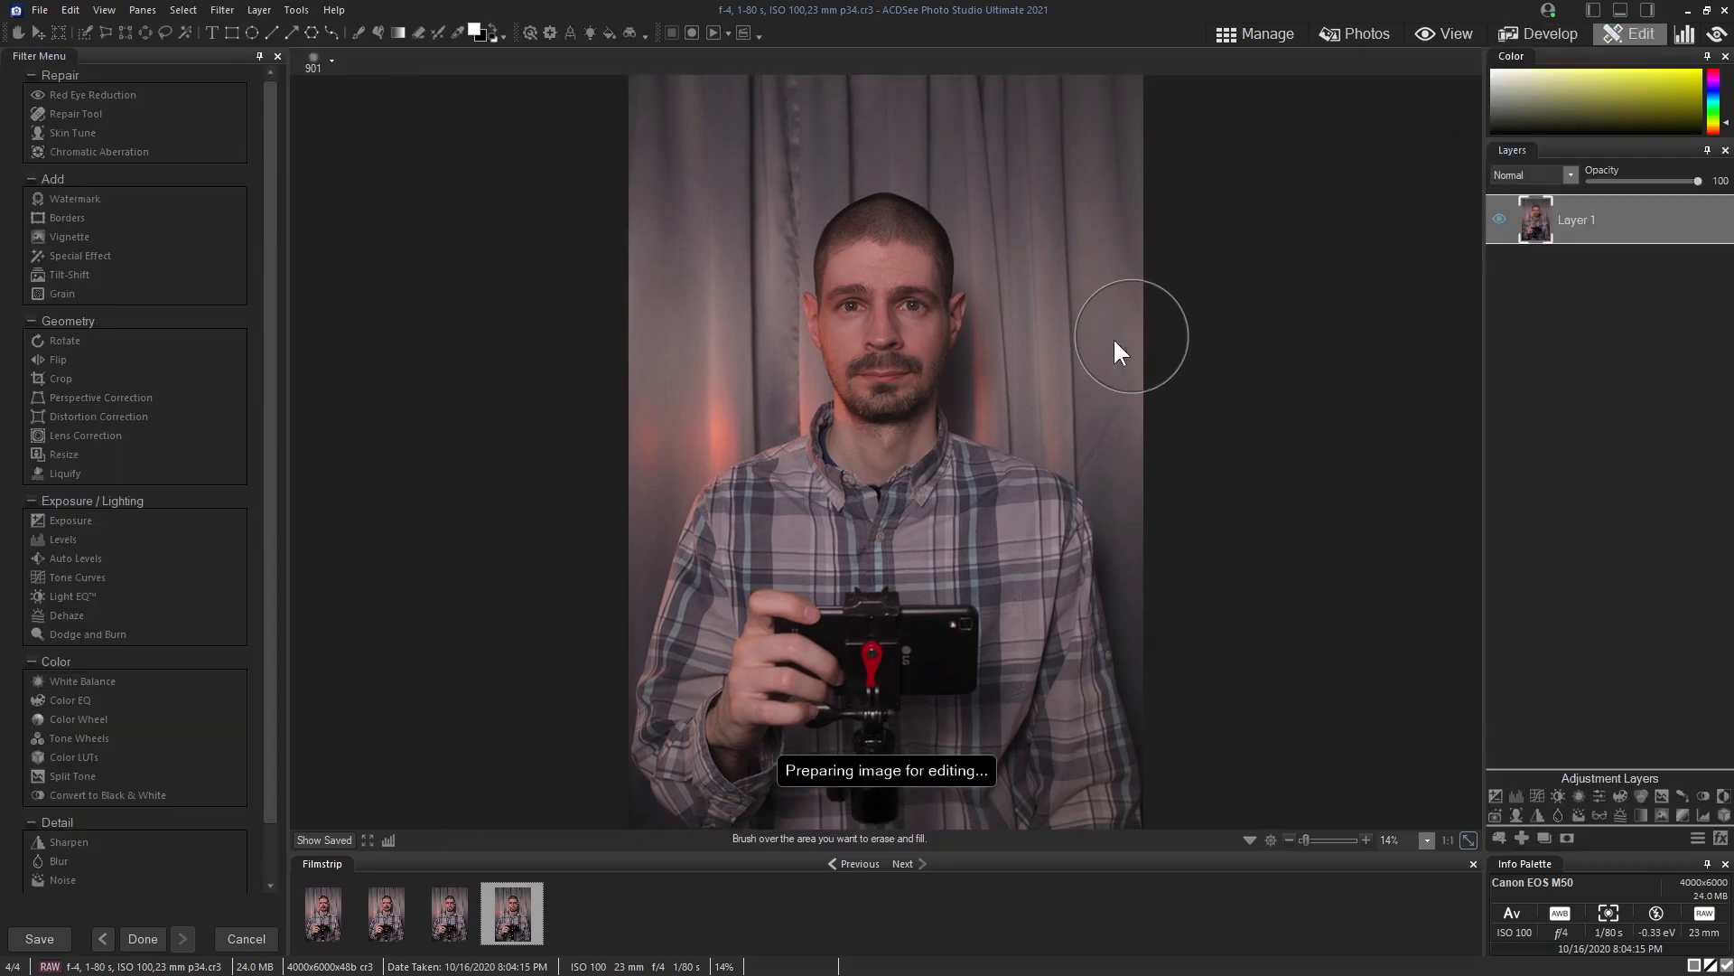
{"action": "left_click", "coordinate": [230, 9]}
{"action": "mouse_move", "coordinate": [282, 10]}
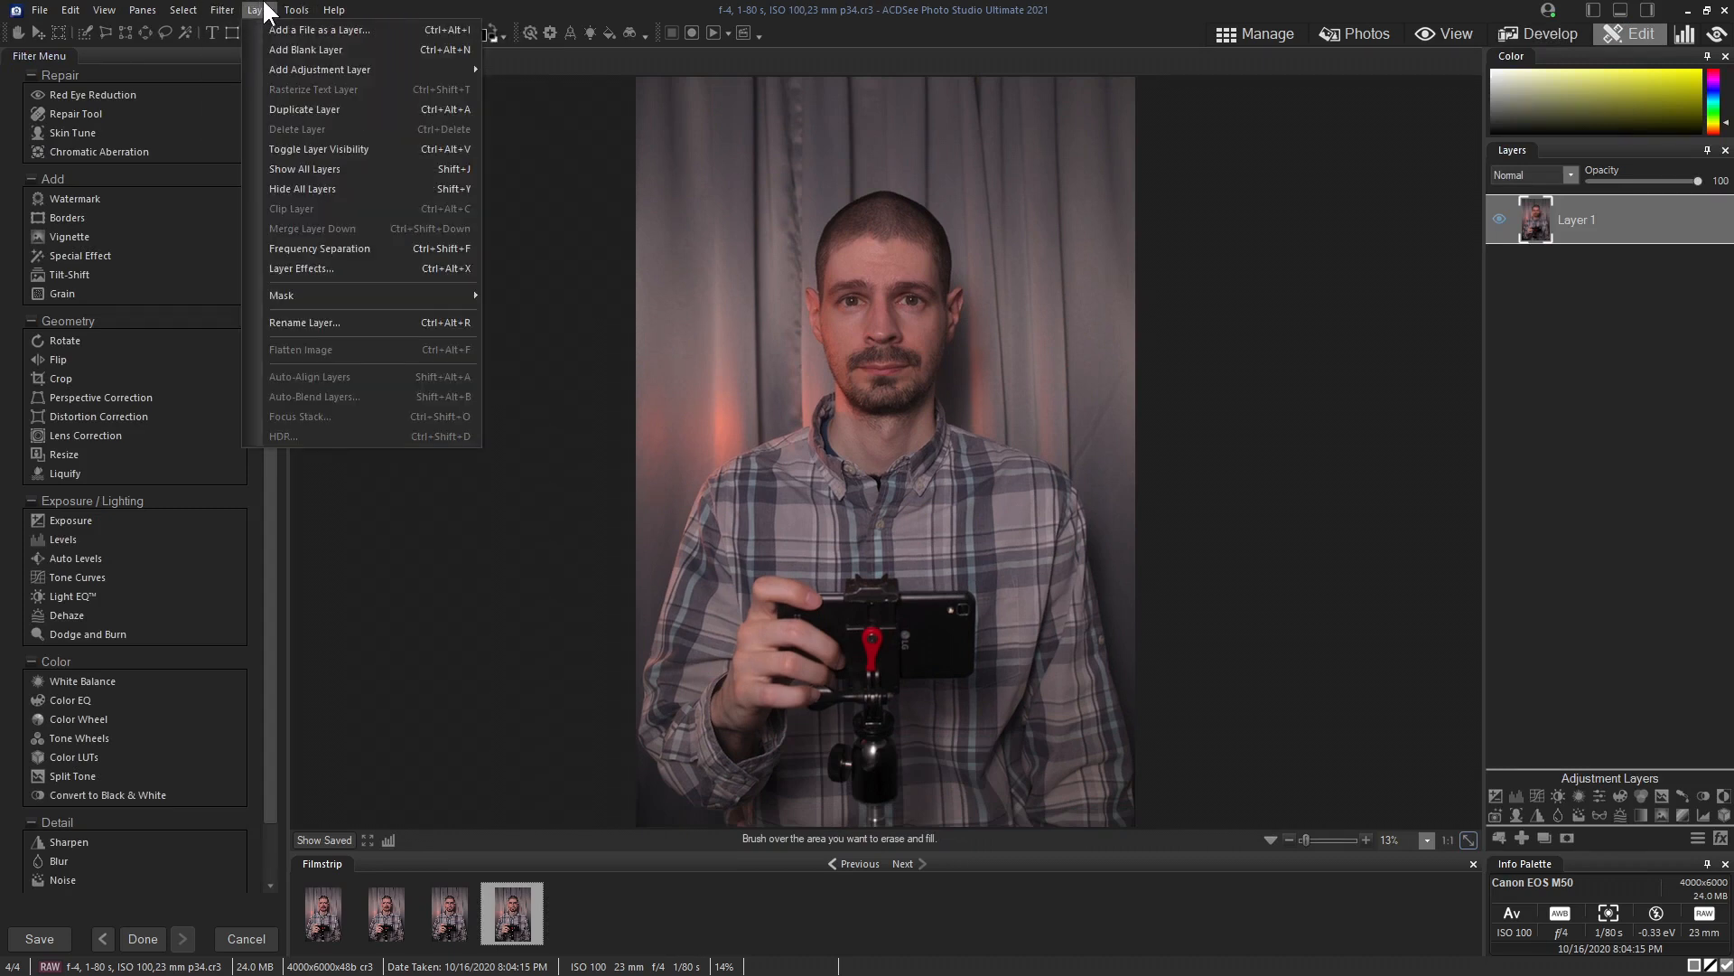
{"action": "left_click", "coordinate": [300, 248]}
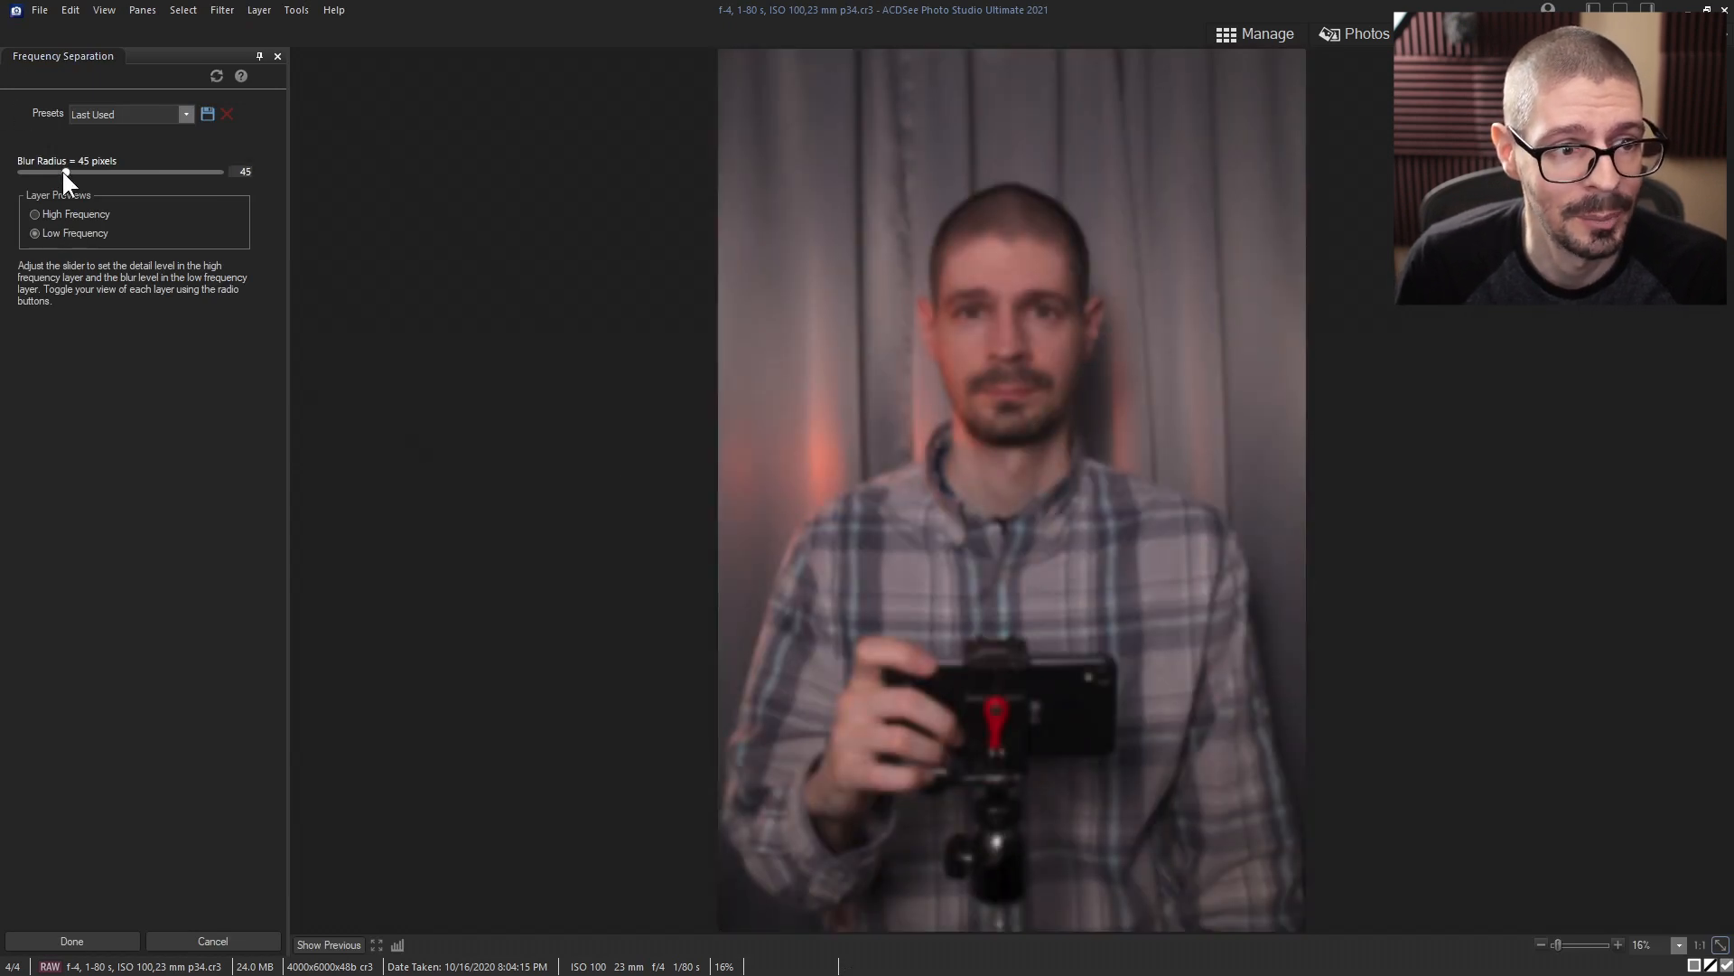
{"action": "left_click_drag", "start_coordinate": [63, 171], "coordinate": [47, 170]}
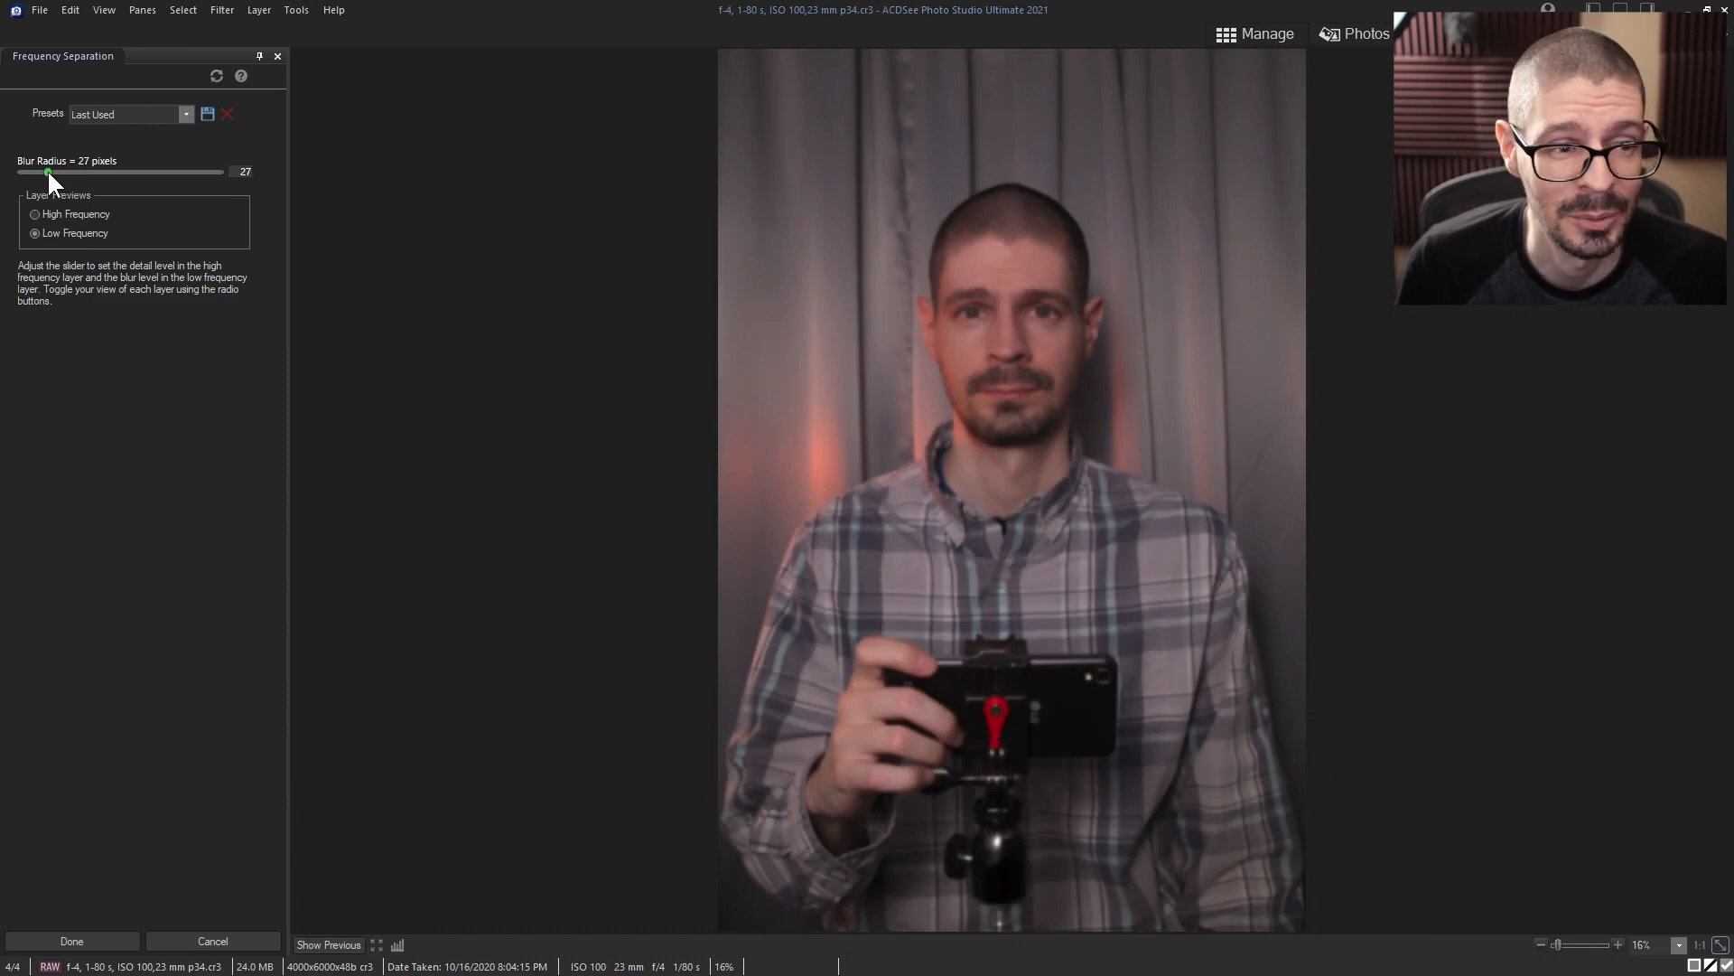
{"action": "left_click", "coordinate": [36, 215]}
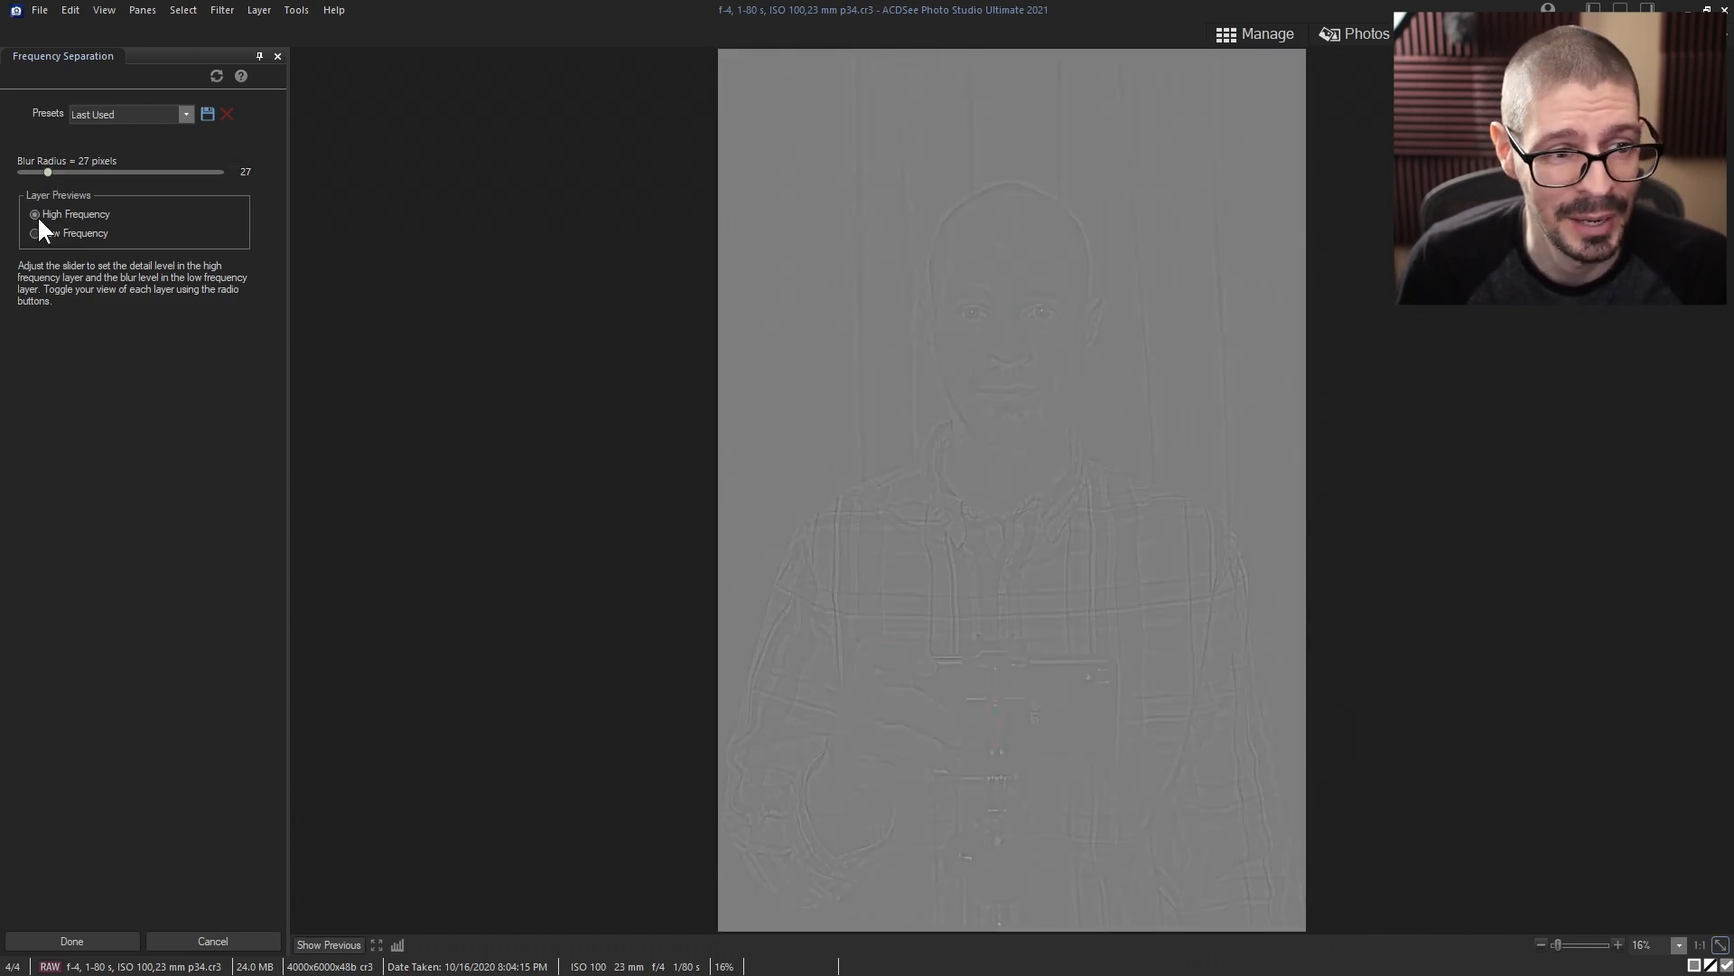
{"action": "left_click_drag", "start_coordinate": [48, 171], "coordinate": [56, 165]}
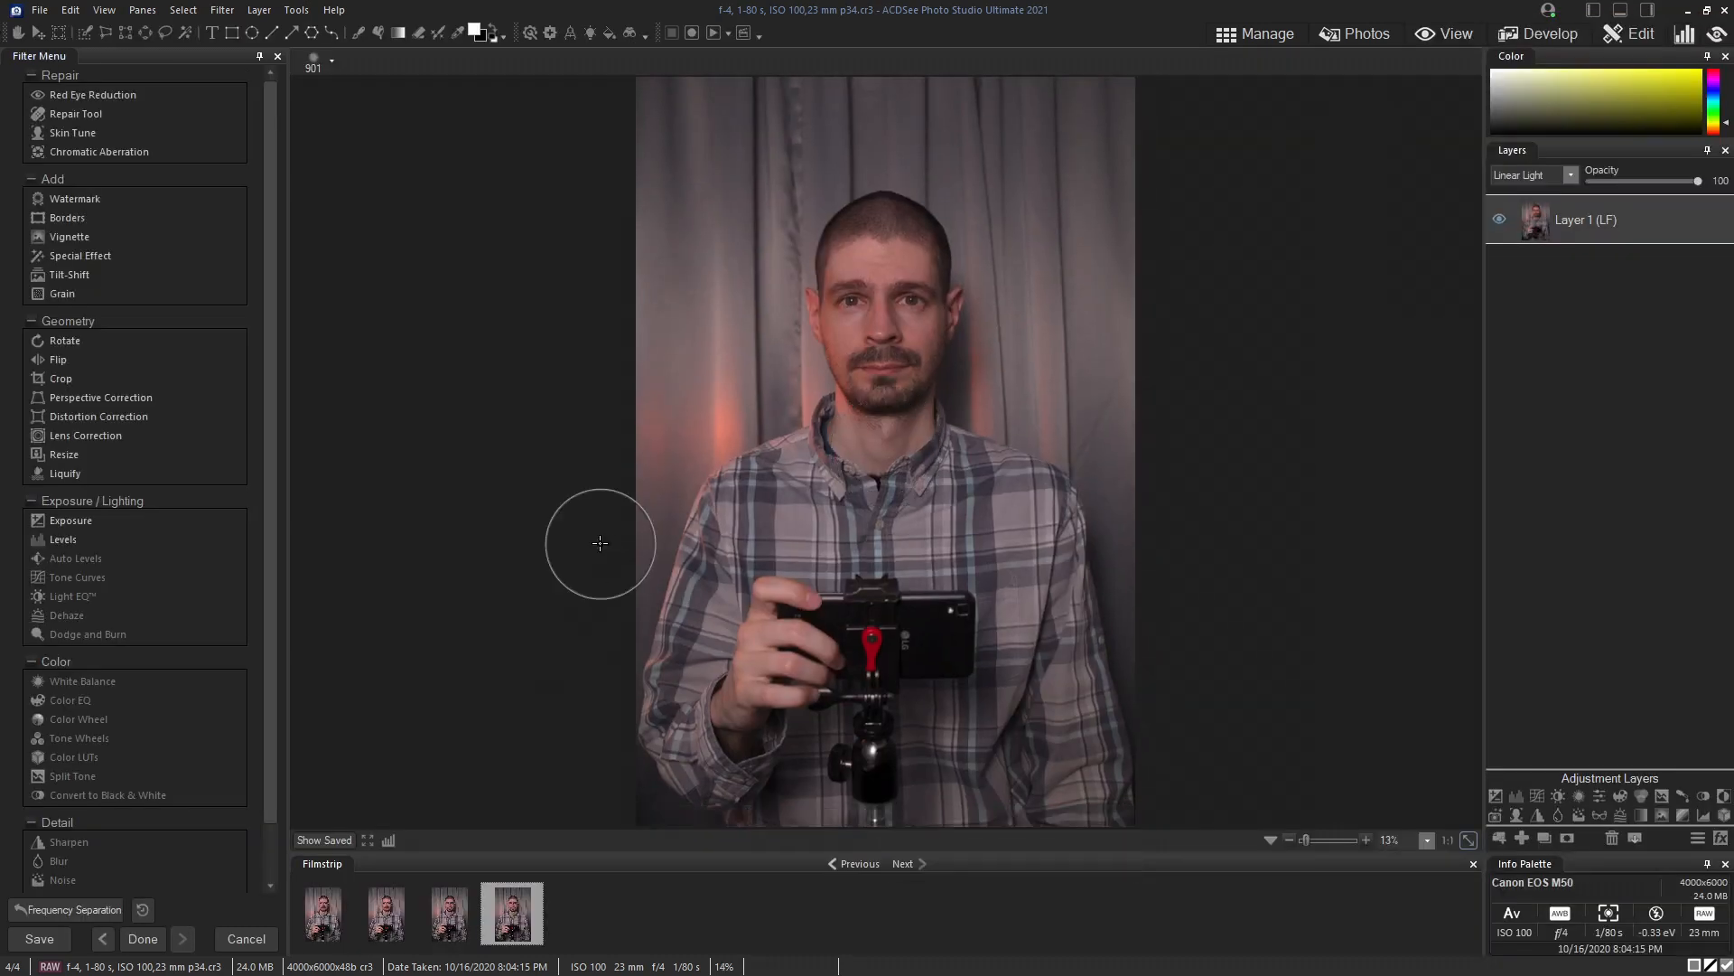
Step: Toggle the visibility of Layer 1 (HF) and Layer 1 (LF) to examine what each frequency layer contributes
{"action": "scroll", "coordinate": [1021, 351], "scroll_direction": "down", "scroll_amount": 10}
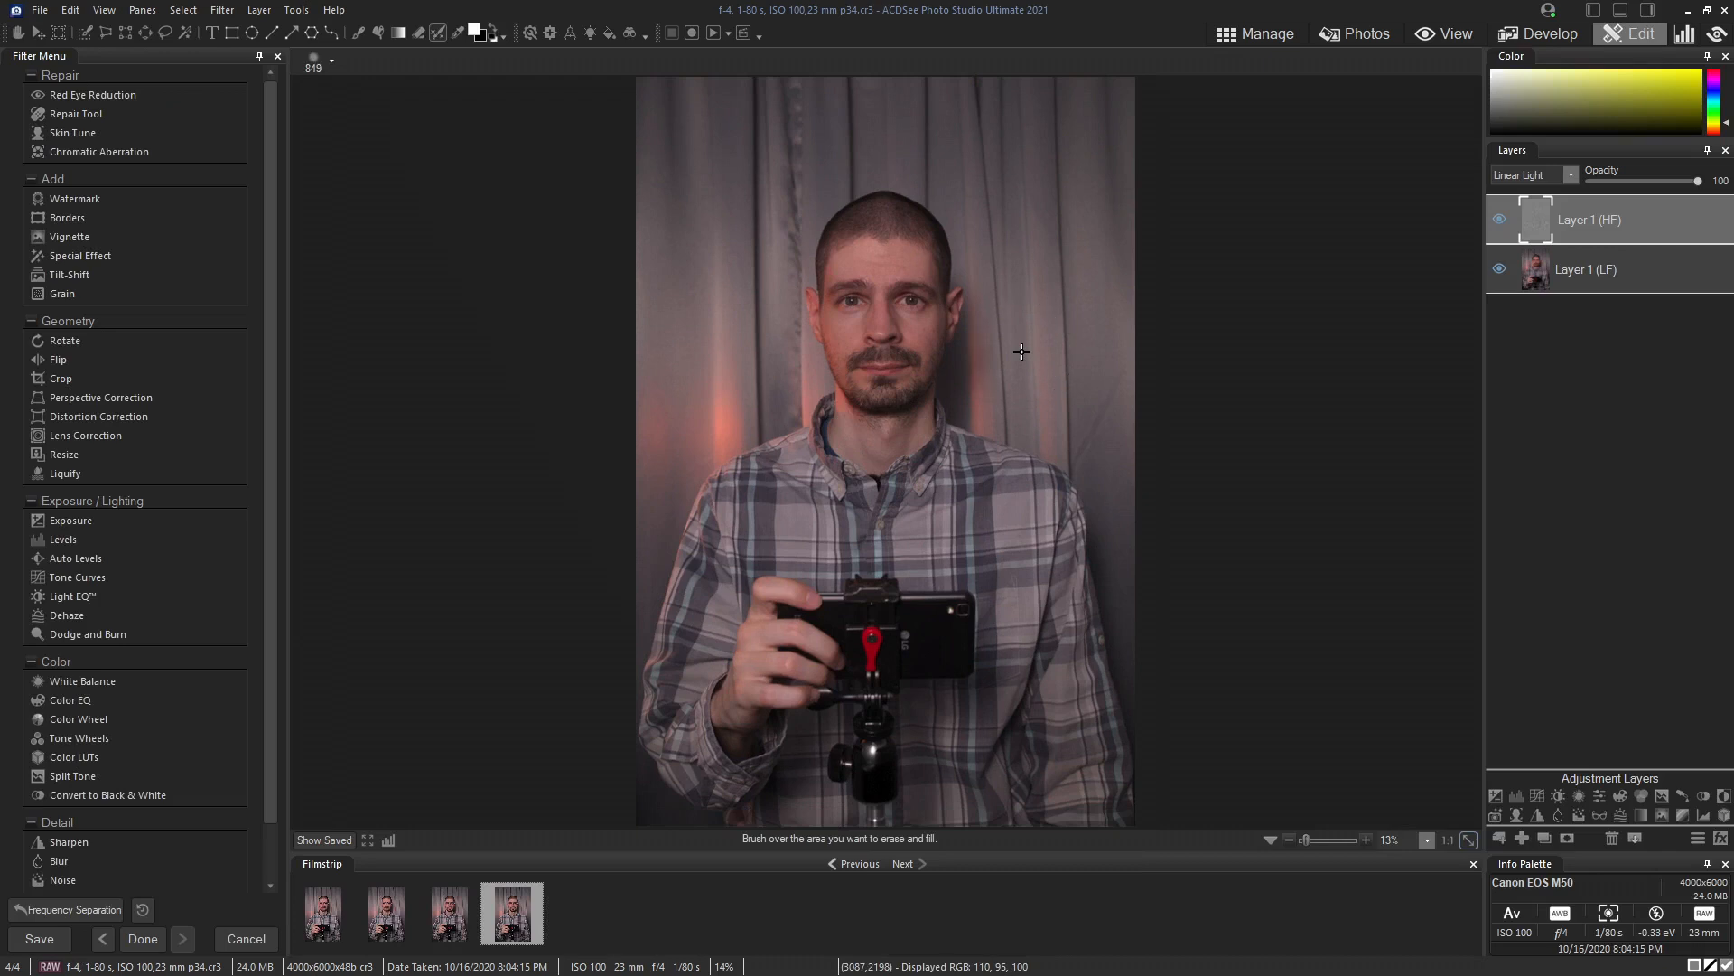
{"action": "scroll", "coordinate": [990, 347], "scroll_direction": "down", "scroll_amount": 2}
{"action": "left_click", "coordinate": [1500, 219]}
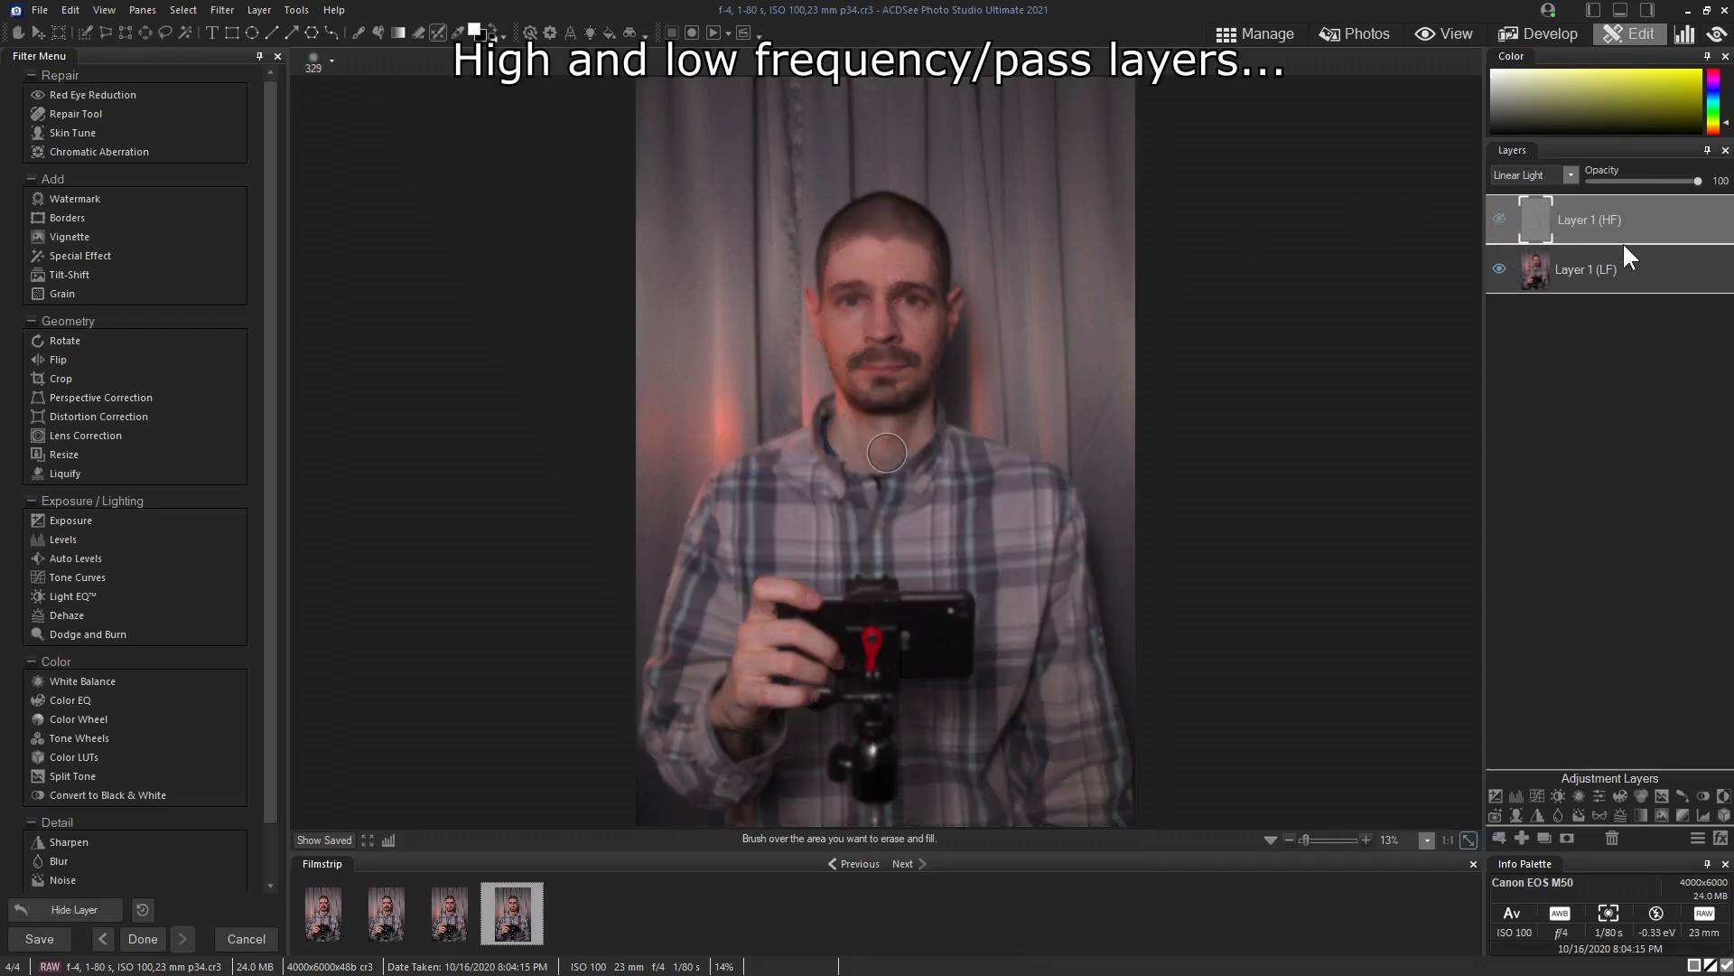
{"action": "left_click", "coordinate": [1499, 268]}
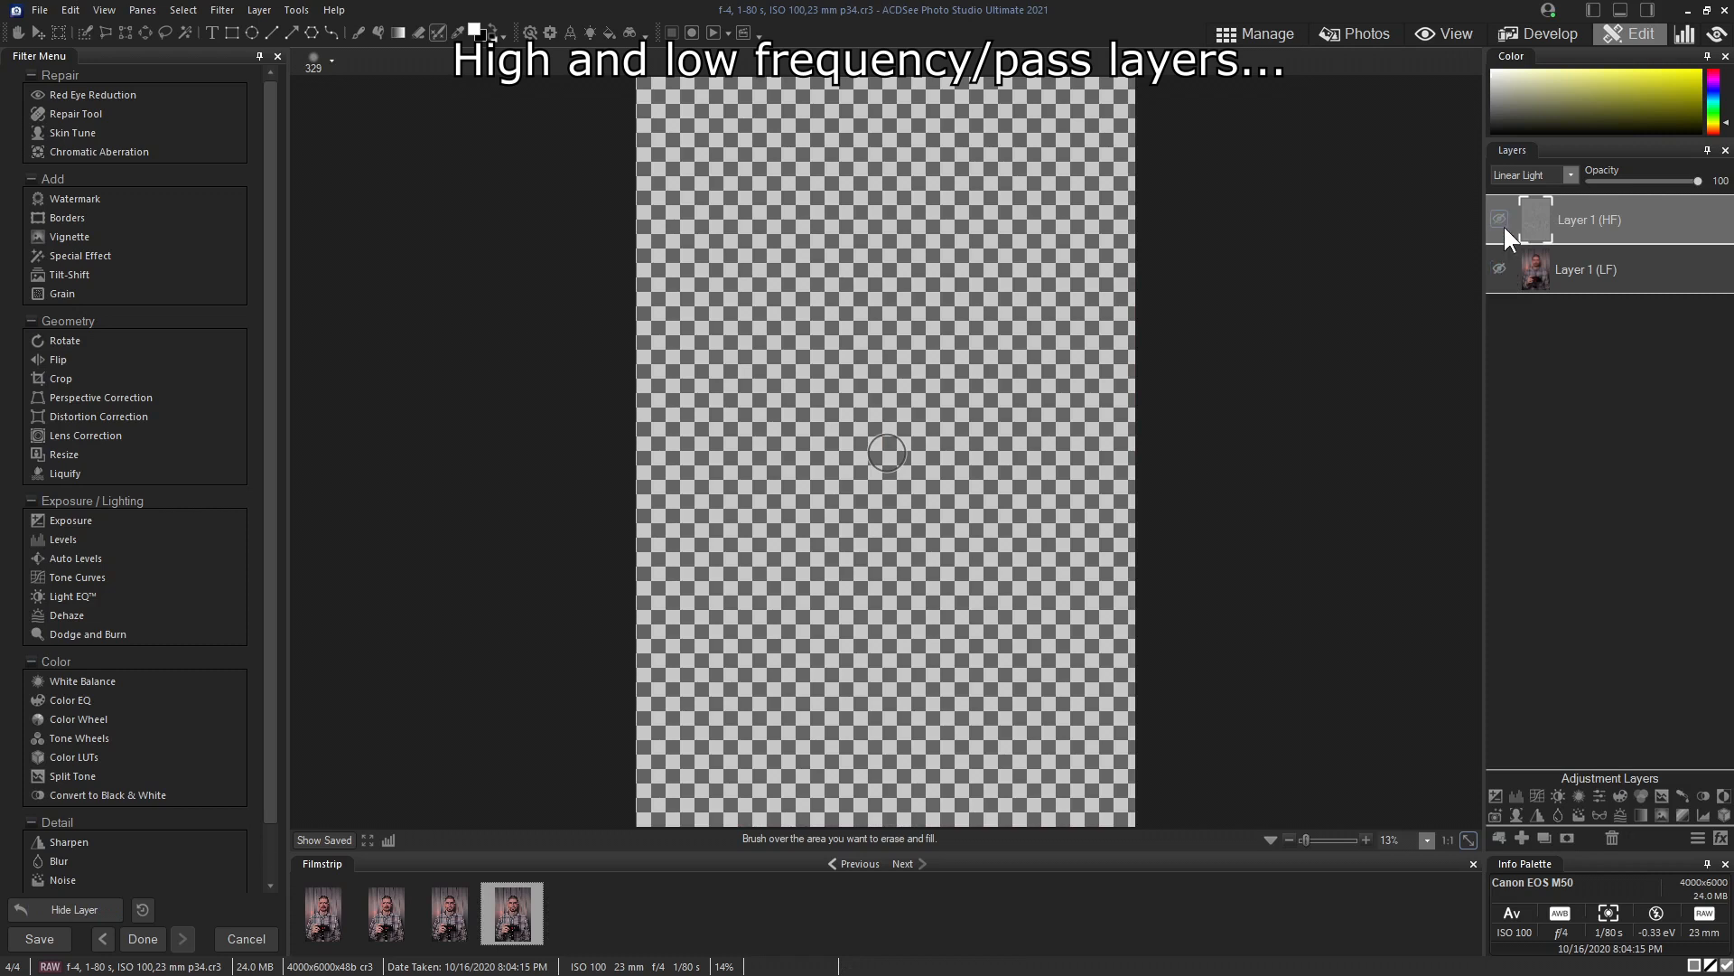
{"action": "left_click", "coordinate": [1501, 219]}
{"action": "left_click", "coordinate": [1634, 264]}
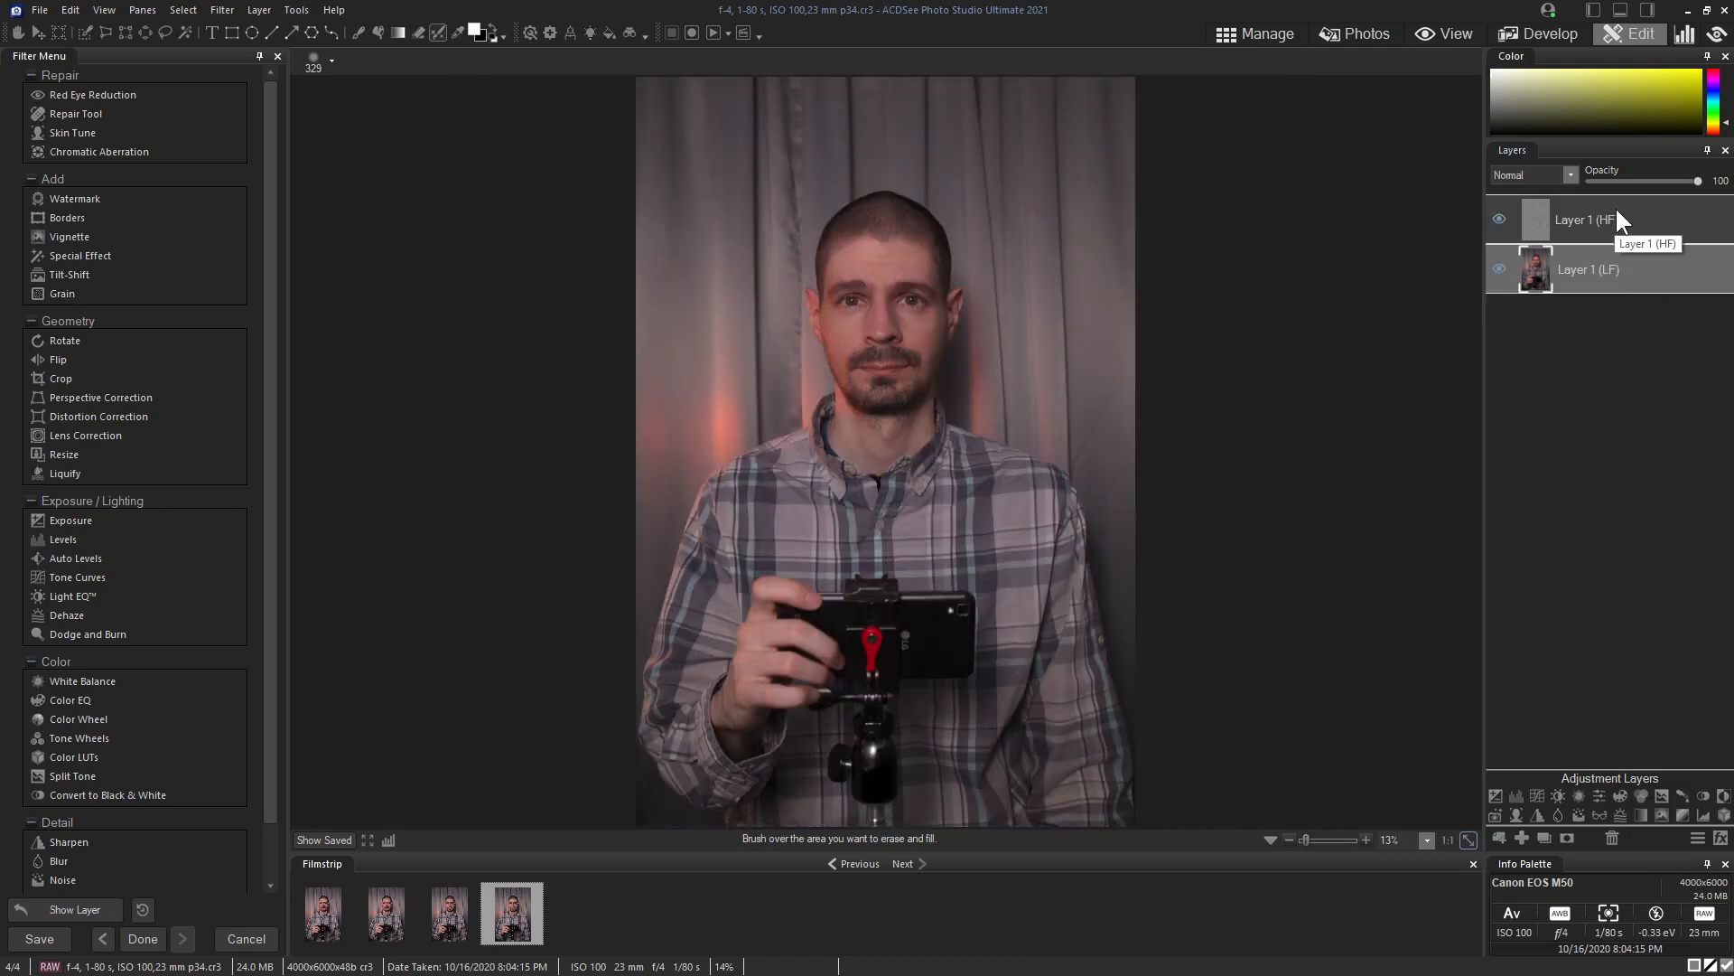
Step: Isolate Layer 1 (HF) by hiding Layer 1 (LF), and start the Repair Tool on it in Clone mode
{"action": "left_click", "coordinate": [1616, 212]}
{"action": "left_click", "coordinate": [1498, 269]}
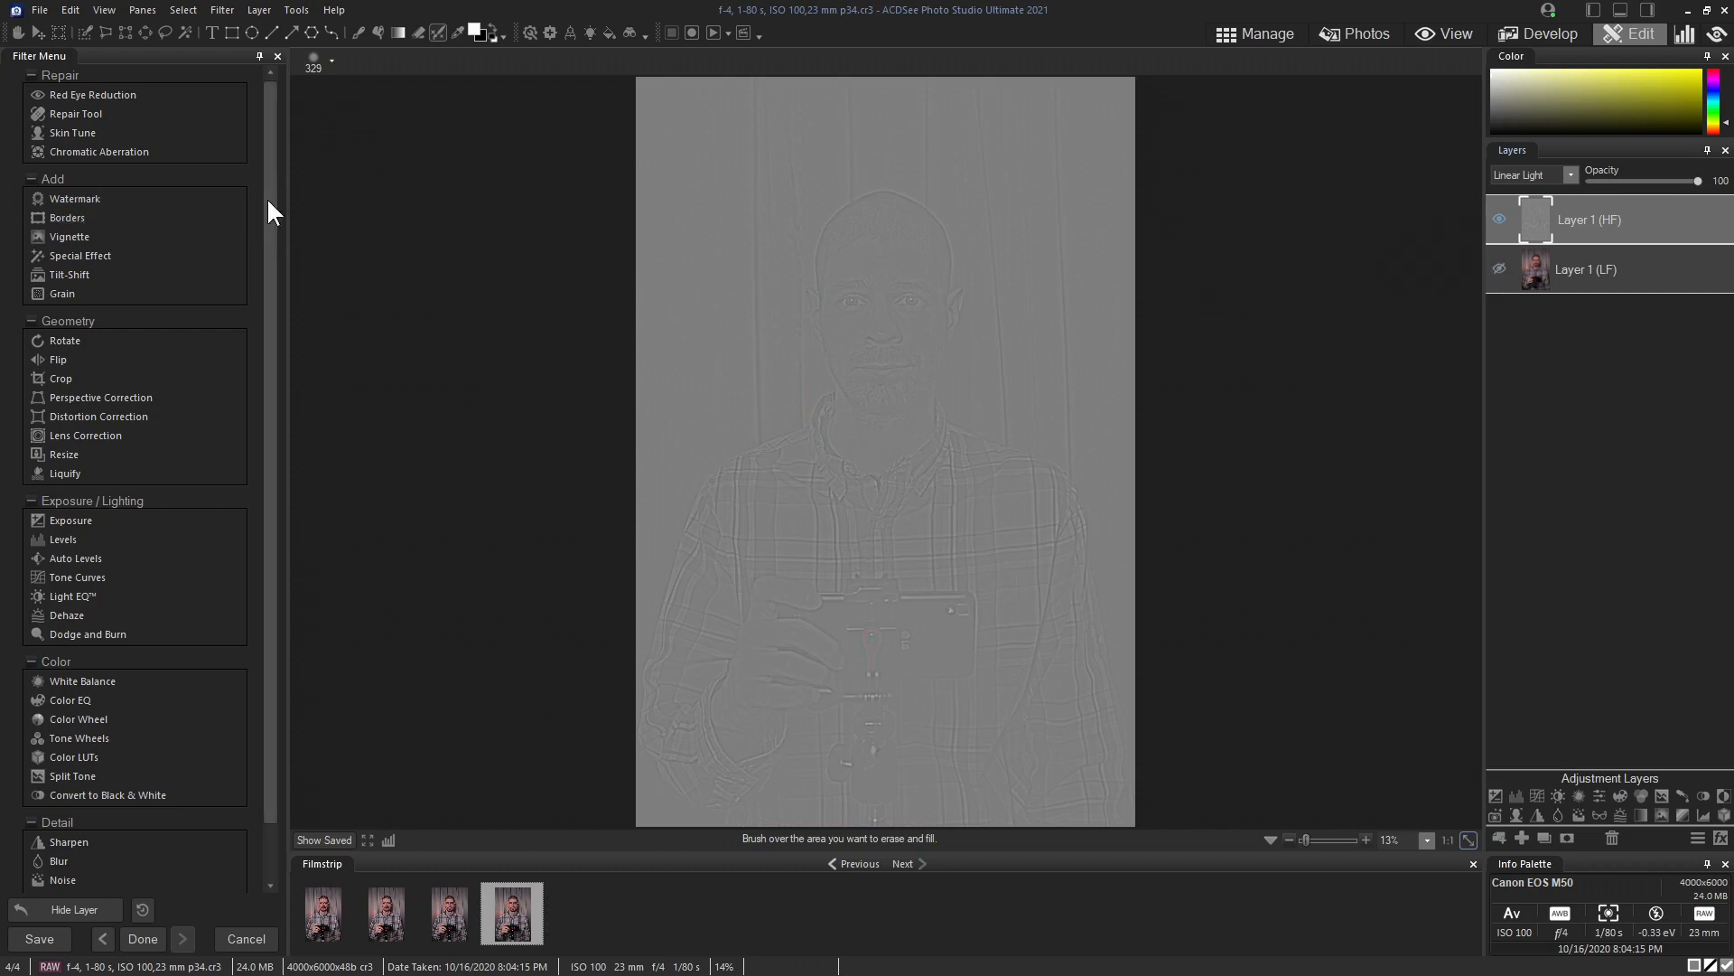
{"action": "left_click", "coordinate": [78, 115]}
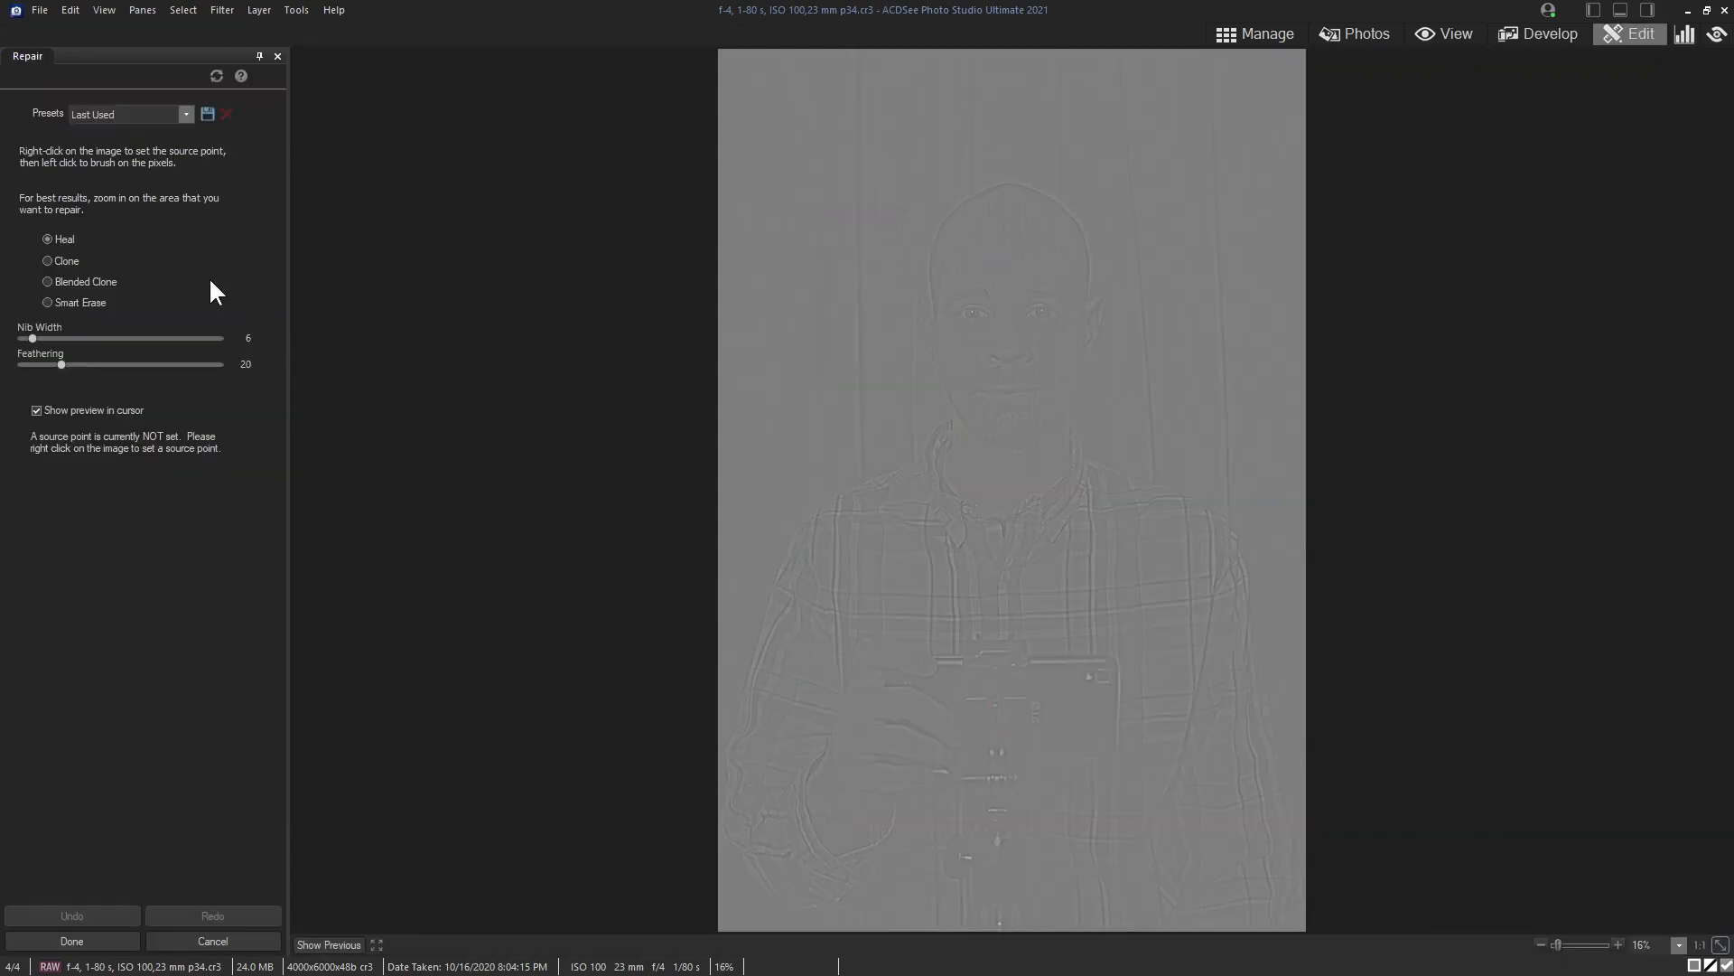
{"action": "left_click", "coordinate": [48, 262]}
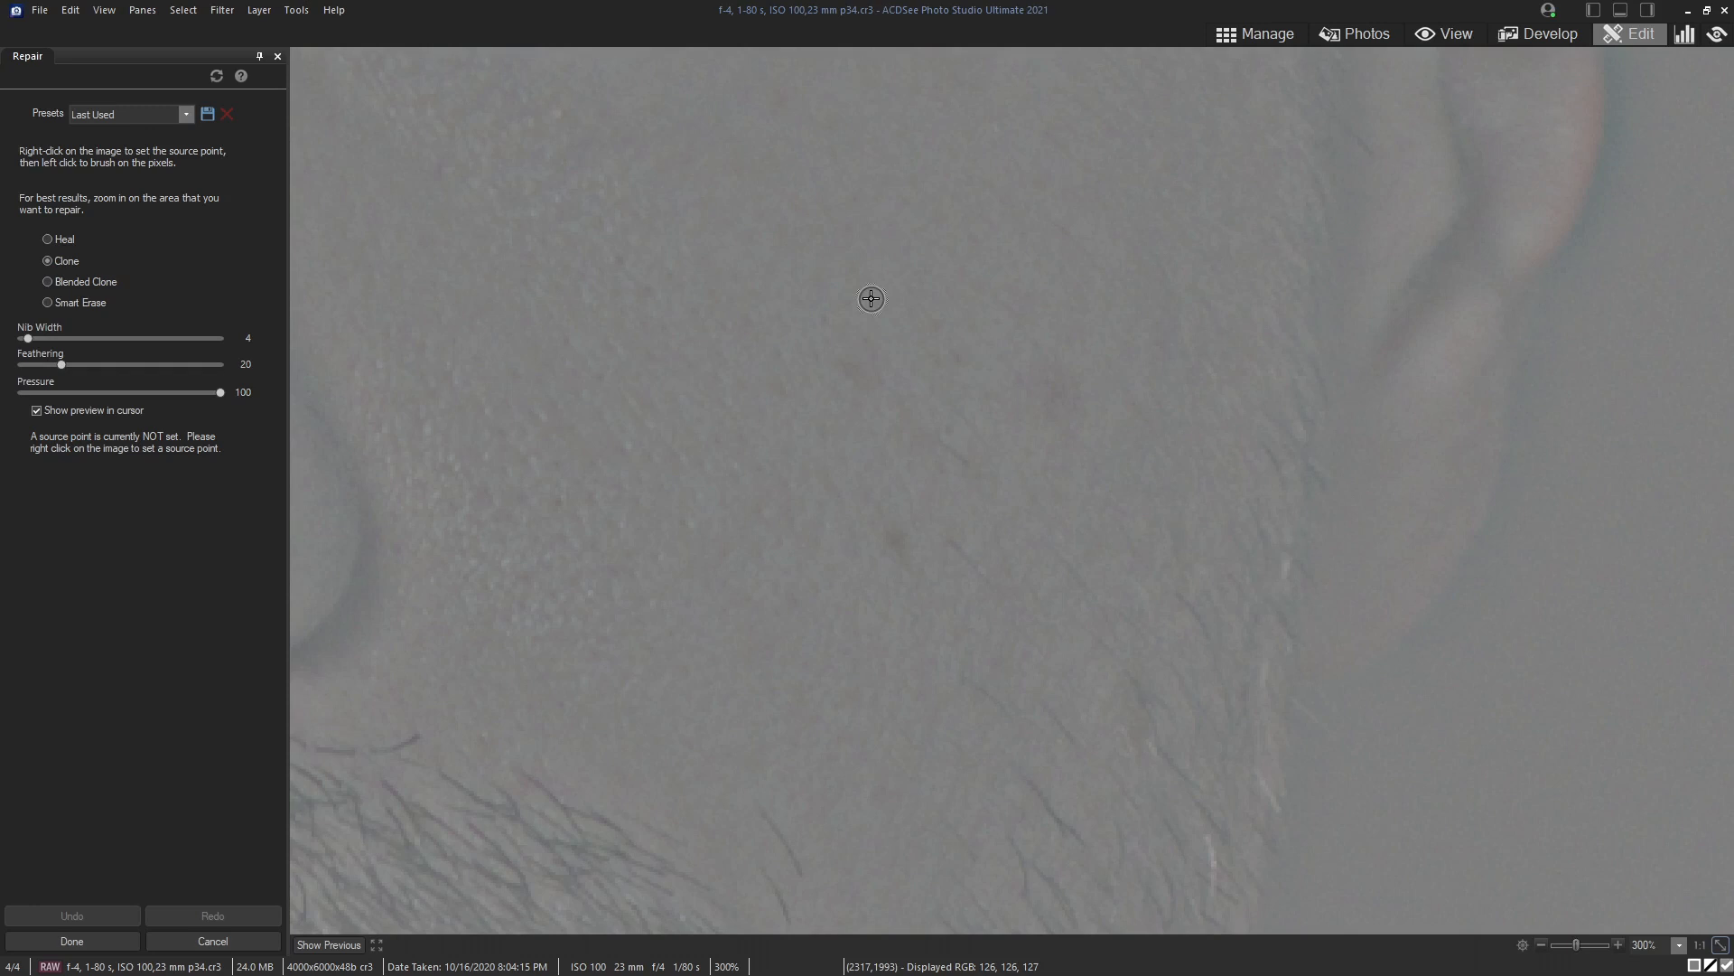
Step: Clone clean skin texture over the dark cheek spots with nib width 7, and over the stray hair above the moustache with a smaller nib
{"action": "right_click", "coordinate": [952, 356]}
{"action": "scroll", "coordinate": [952, 356], "scroll_direction": "up", "scroll_amount": 1}
{"action": "scroll", "coordinate": [1082, 324], "scroll_direction": "up", "scroll_amount": 2}
{"action": "left_click", "coordinate": [1061, 395]}
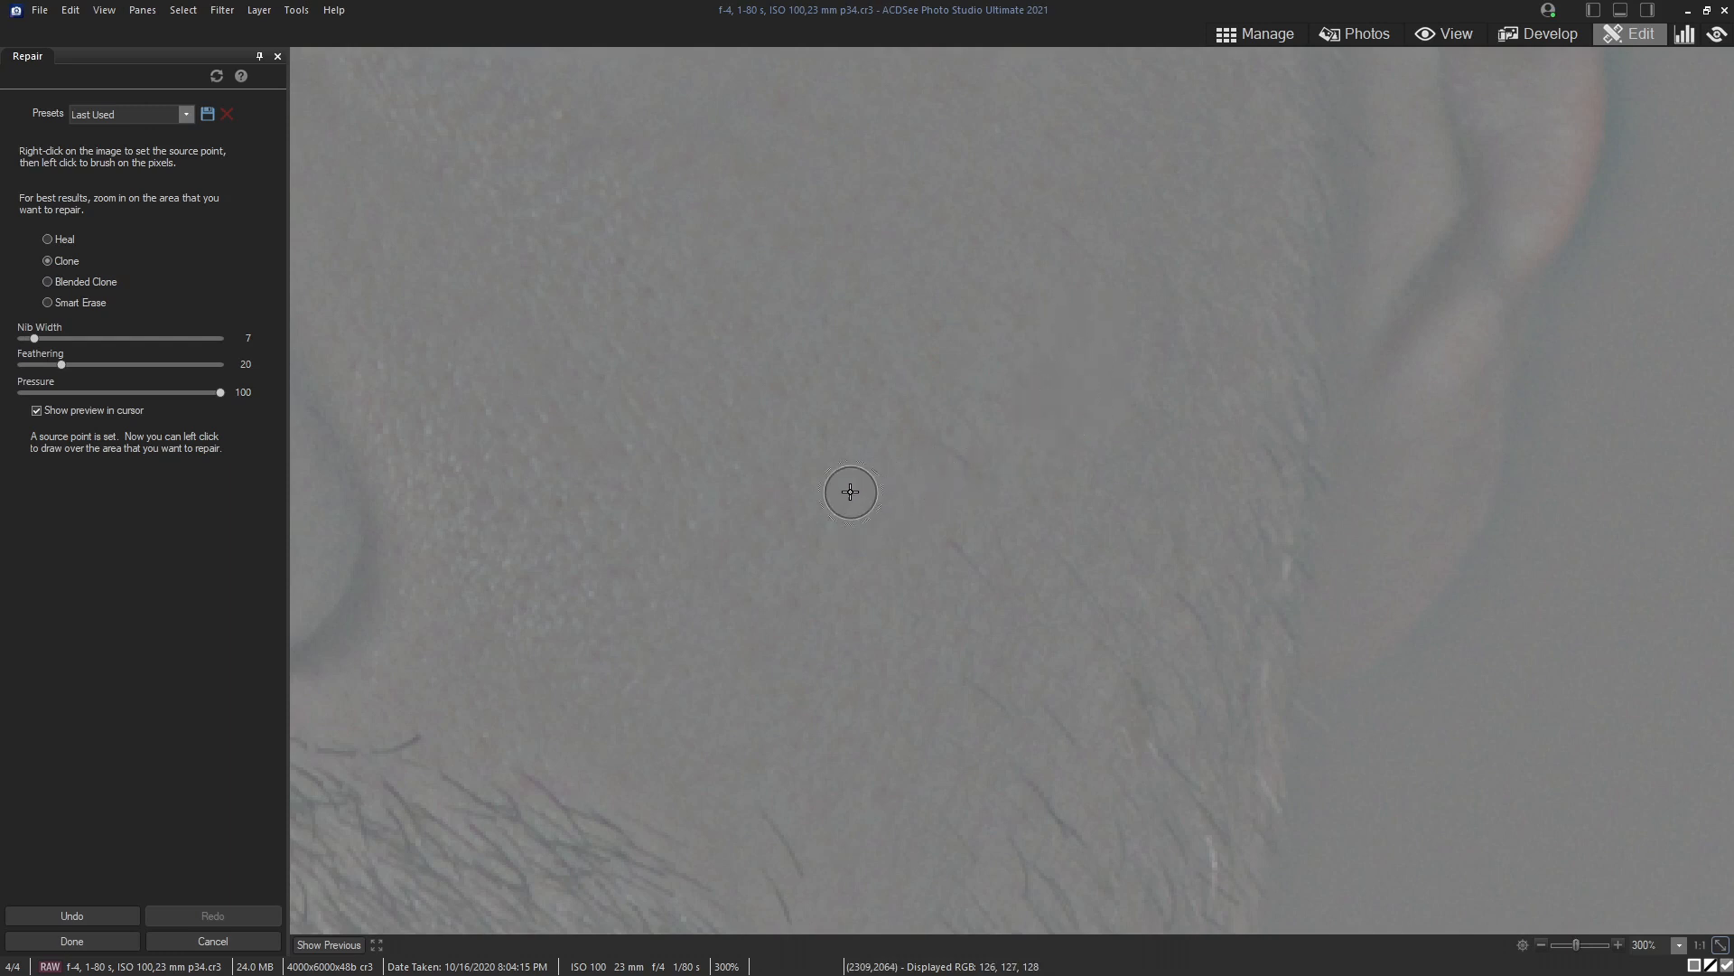
{"action": "scroll", "coordinate": [429, 673], "scroll_direction": "down", "scroll_amount": 1}
{"action": "scroll", "coordinate": [426, 679], "scroll_direction": "down", "scroll_amount": 2}
{"action": "left_click_drag", "start_coordinate": [415, 736], "coordinate": [391, 741]}
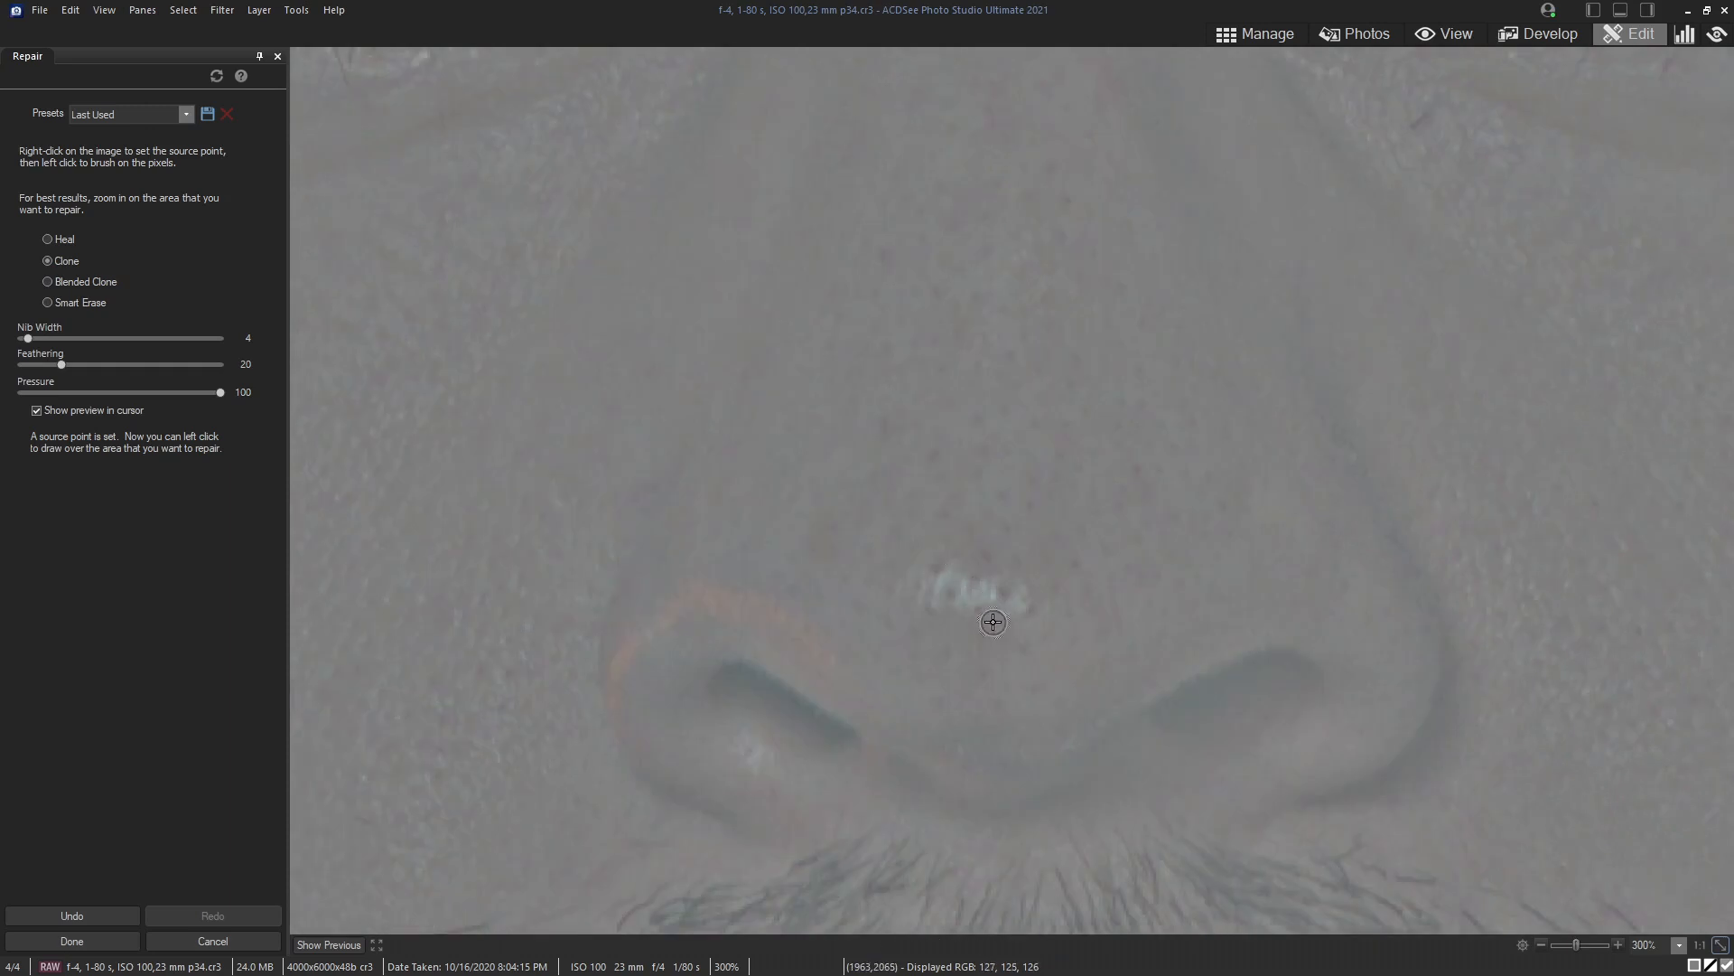
Step: Heal the bright highlight on the nose tip in Layer 1 (HF) with nib width 6, sourcing from nearby clean skin
{"action": "mouse_move", "coordinate": [1004, 592]}
{"action": "left_mouse_down"}
{"action": "mouse_move", "coordinate": [1018, 605]}
{"action": "mouse_move", "coordinate": [968, 307]}
{"action": "left_mouse_up"}
{"action": "scroll", "coordinate": [1036, 598], "scroll_direction": "up", "scroll_amount": 4}
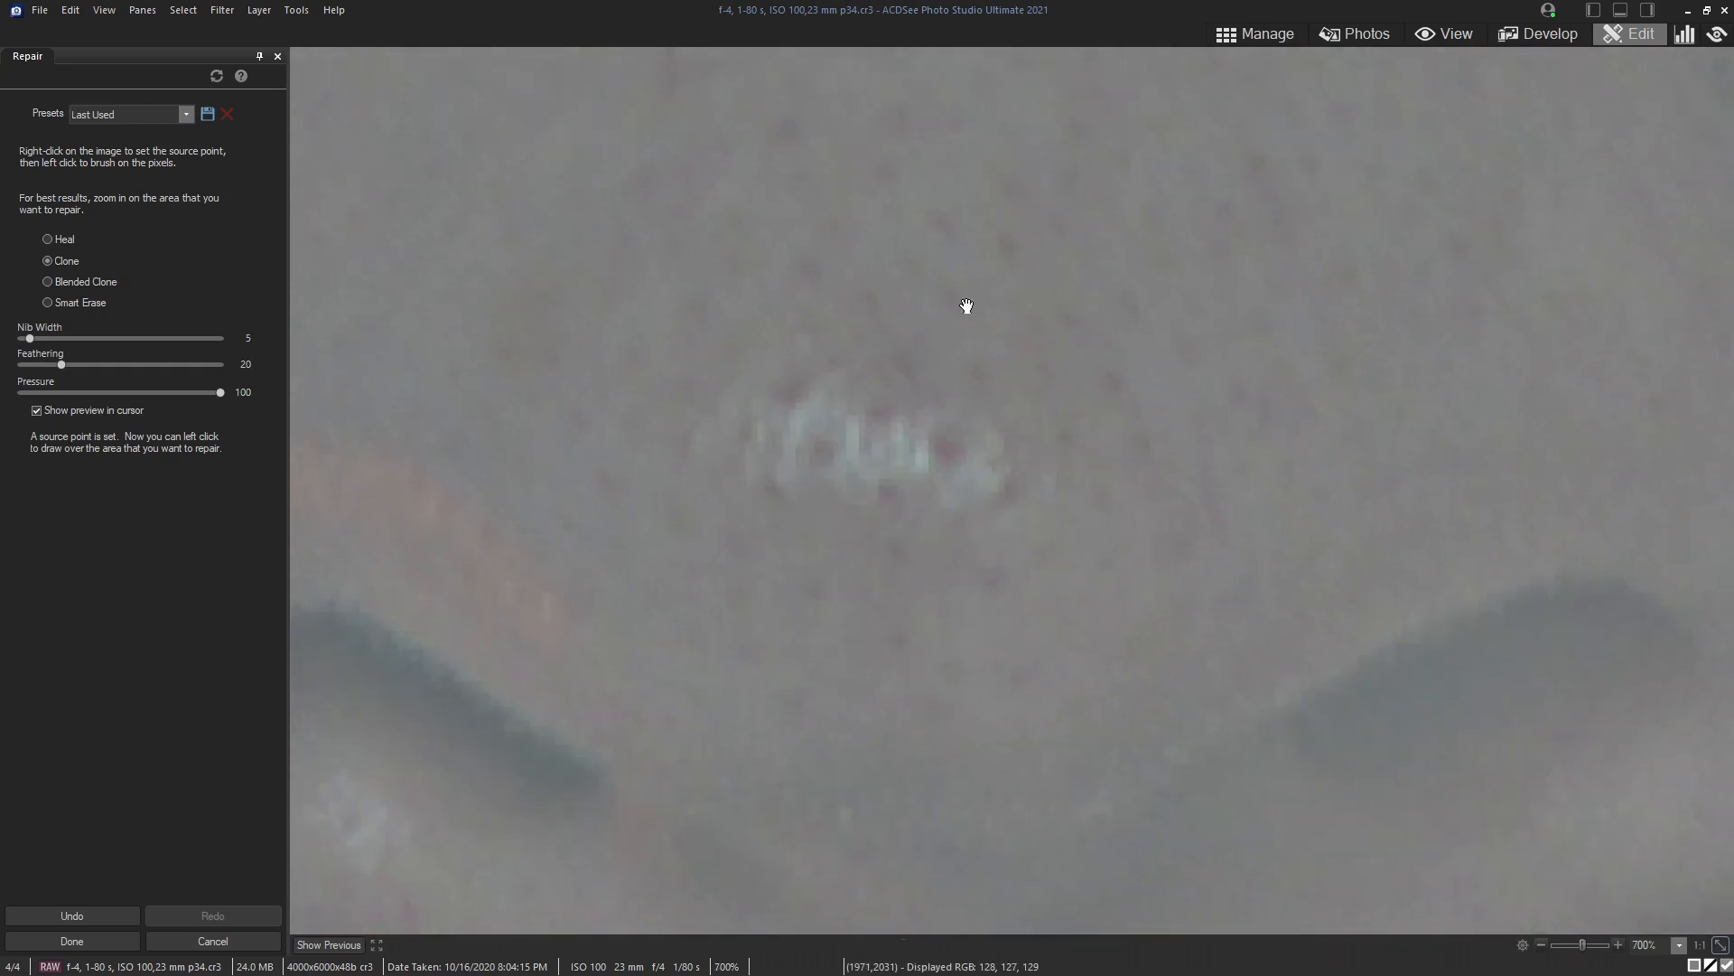
{"action": "scroll", "coordinate": [949, 333], "scroll_direction": "up", "scroll_amount": 3}
{"action": "scroll", "coordinate": [947, 285], "scroll_direction": "down", "scroll_amount": 4}
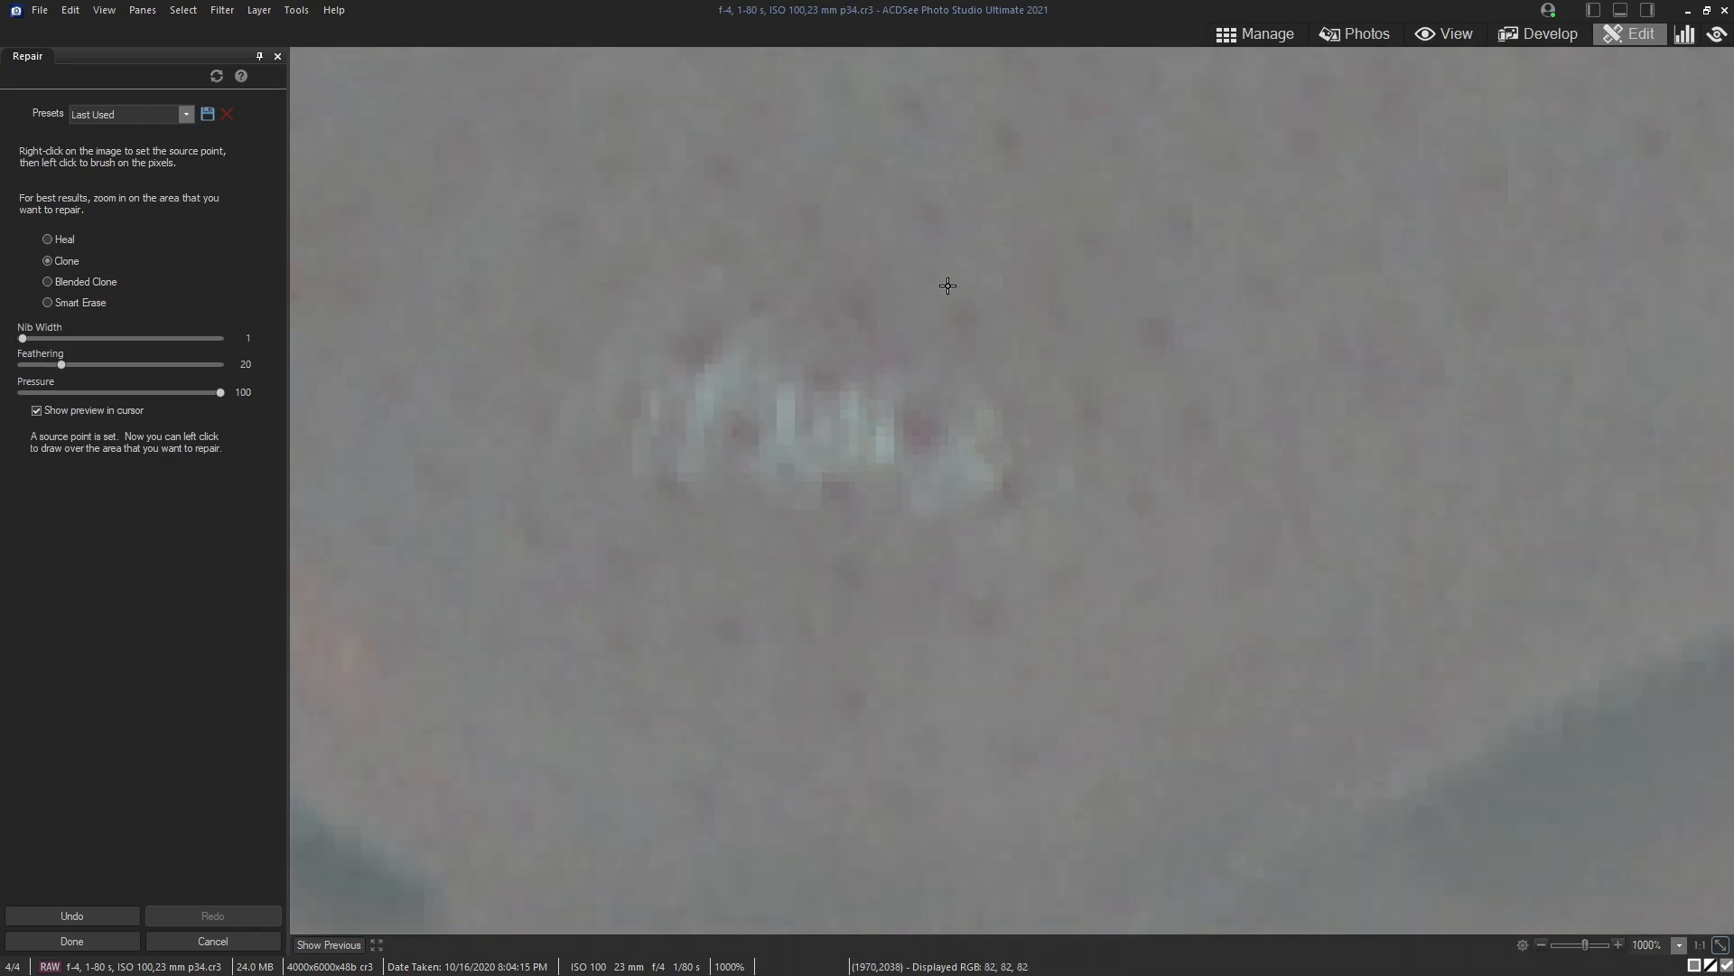
{"action": "left_click", "coordinate": [47, 239]}
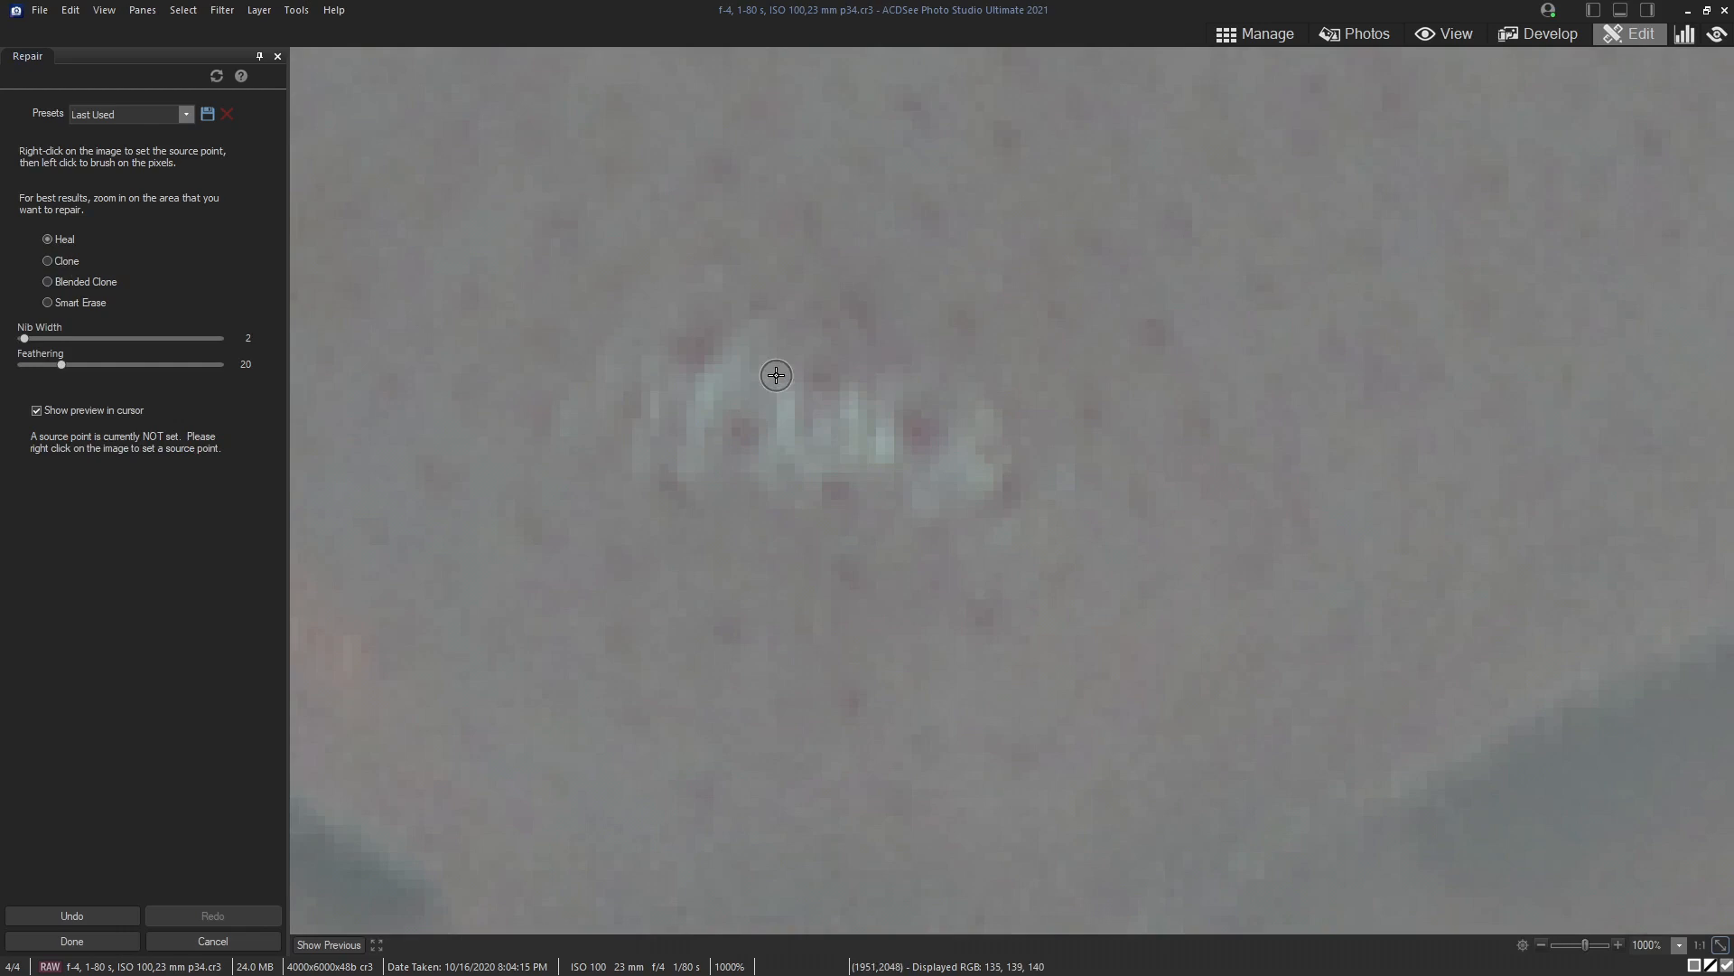
{"action": "scroll", "coordinate": [549, 221], "scroll_direction": "down", "scroll_amount": 1}
{"action": "right_click", "coordinate": [536, 208]}
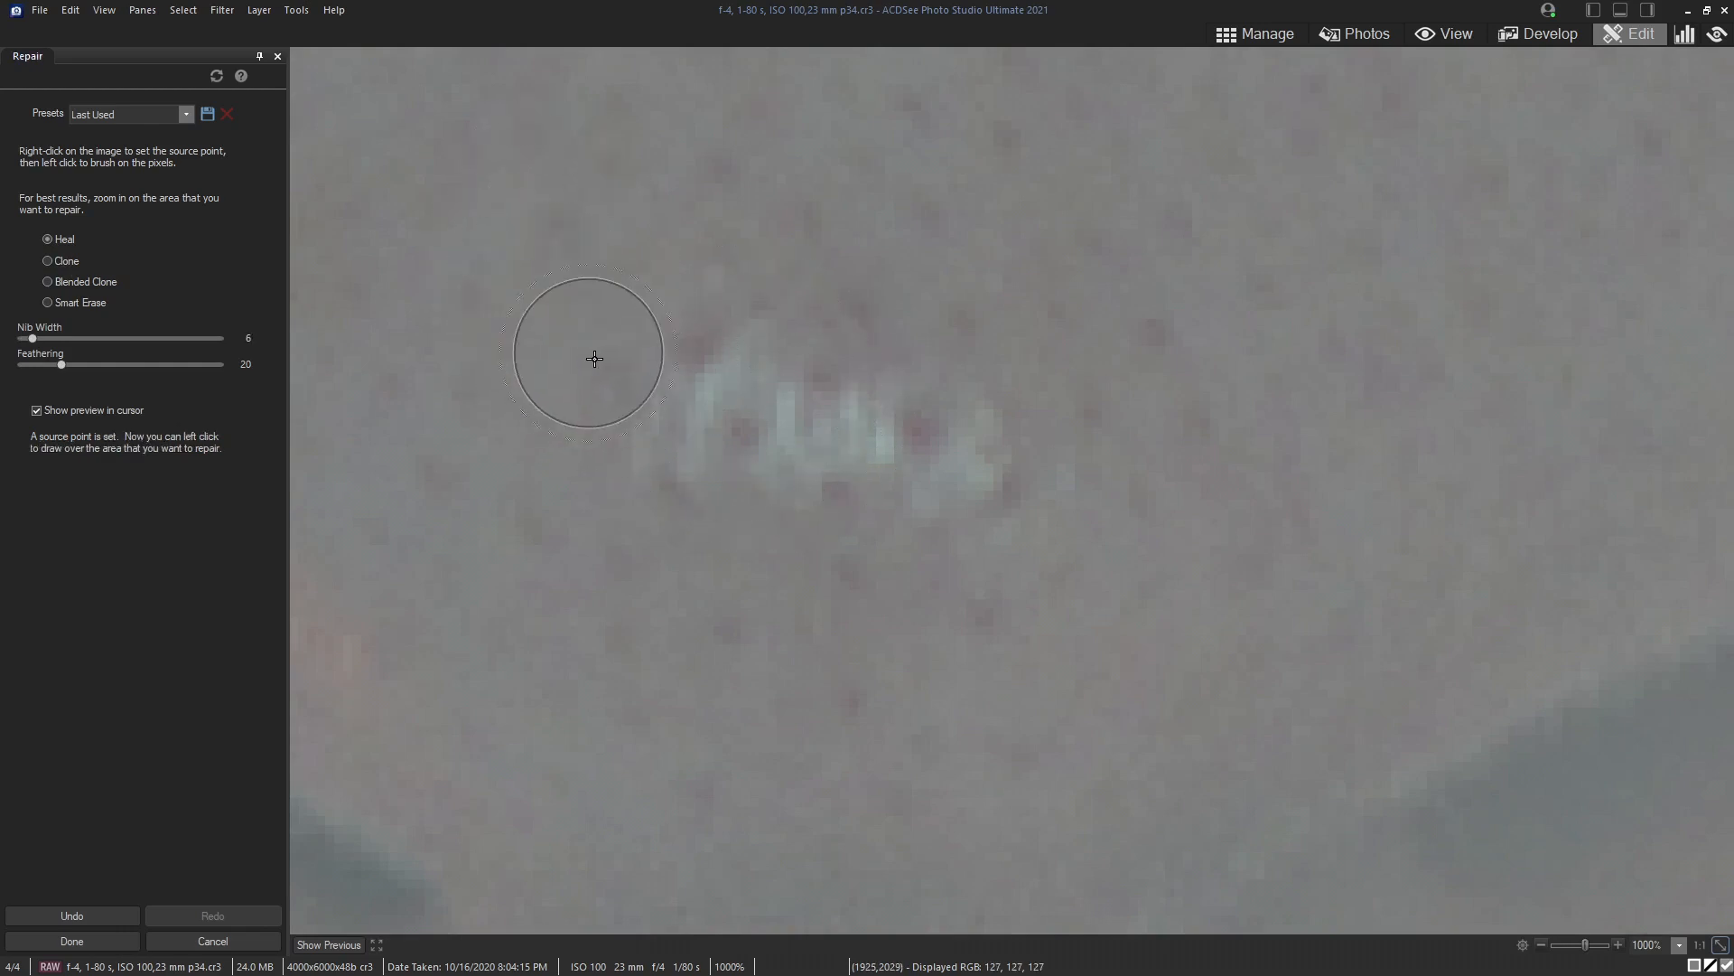
{"action": "mouse_move", "coordinate": [645, 406]}
{"action": "left_mouse_down"}
{"action": "mouse_move", "coordinate": [857, 424]}
{"action": "mouse_move", "coordinate": [944, 458]}
{"action": "mouse_move", "coordinate": [1057, 447]}
{"action": "left_mouse_up"}
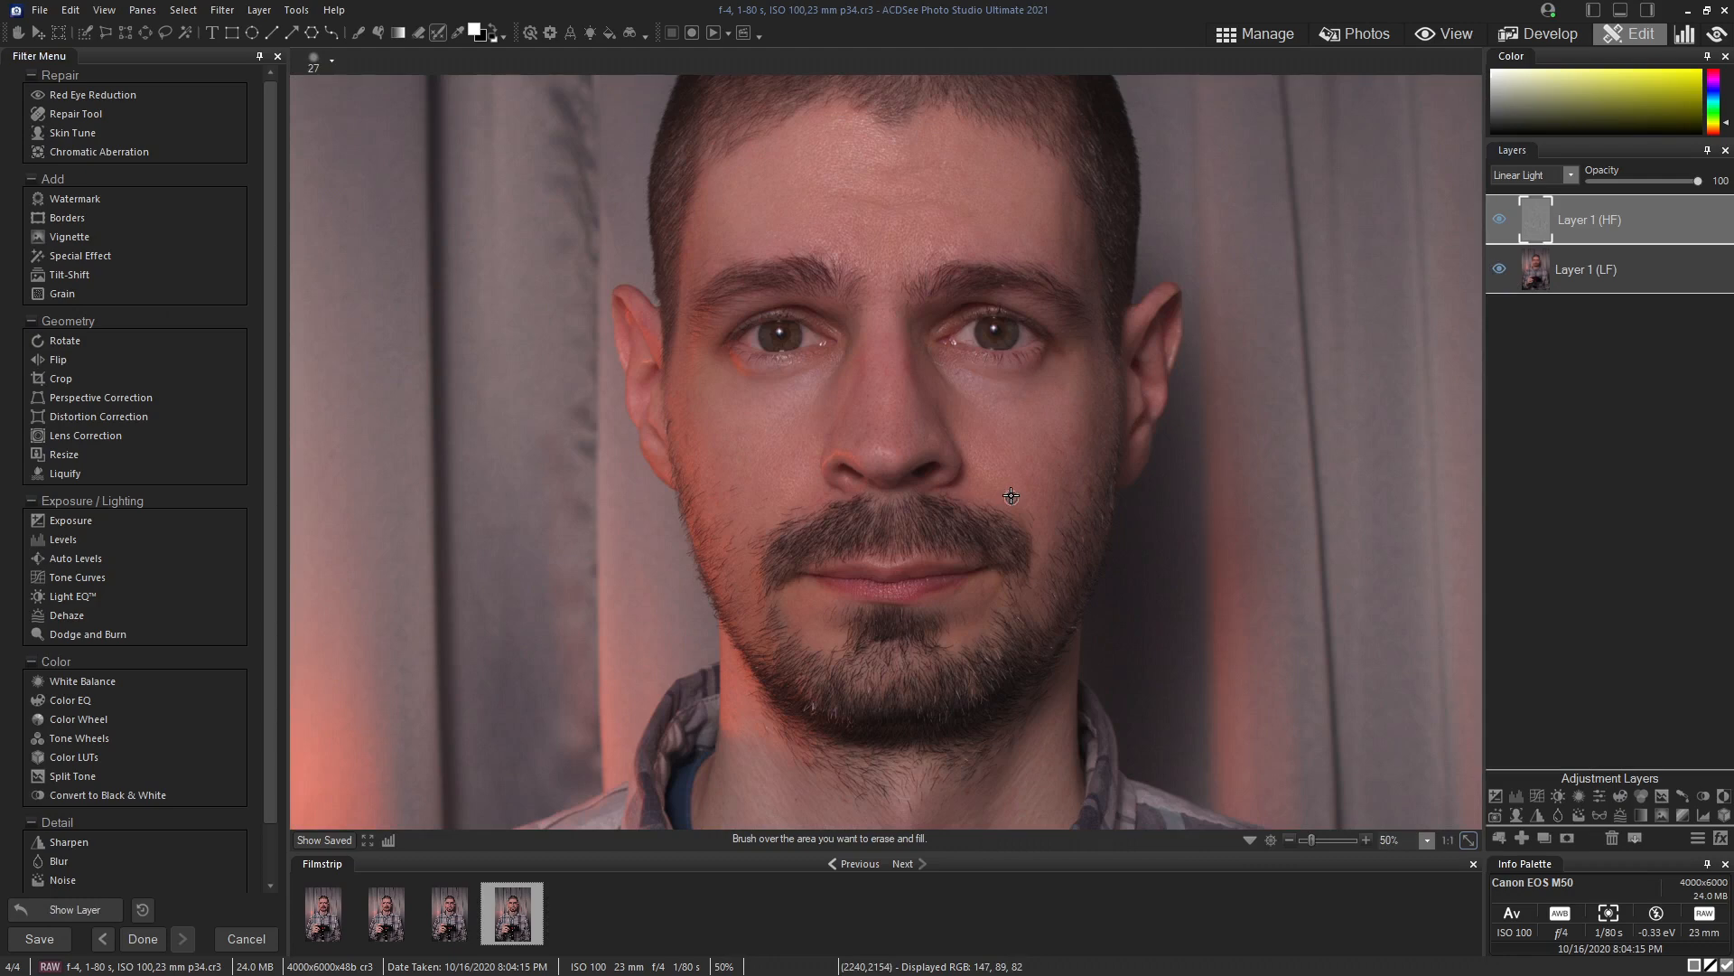
Step: Examine the repaired nose tip with both frequency layers combined, and select Layer 1 (LF) while Layer 1 (HF) is hidden
{"action": "scroll", "coordinate": [1011, 496], "scroll_direction": "up", "scroll_amount": 3}
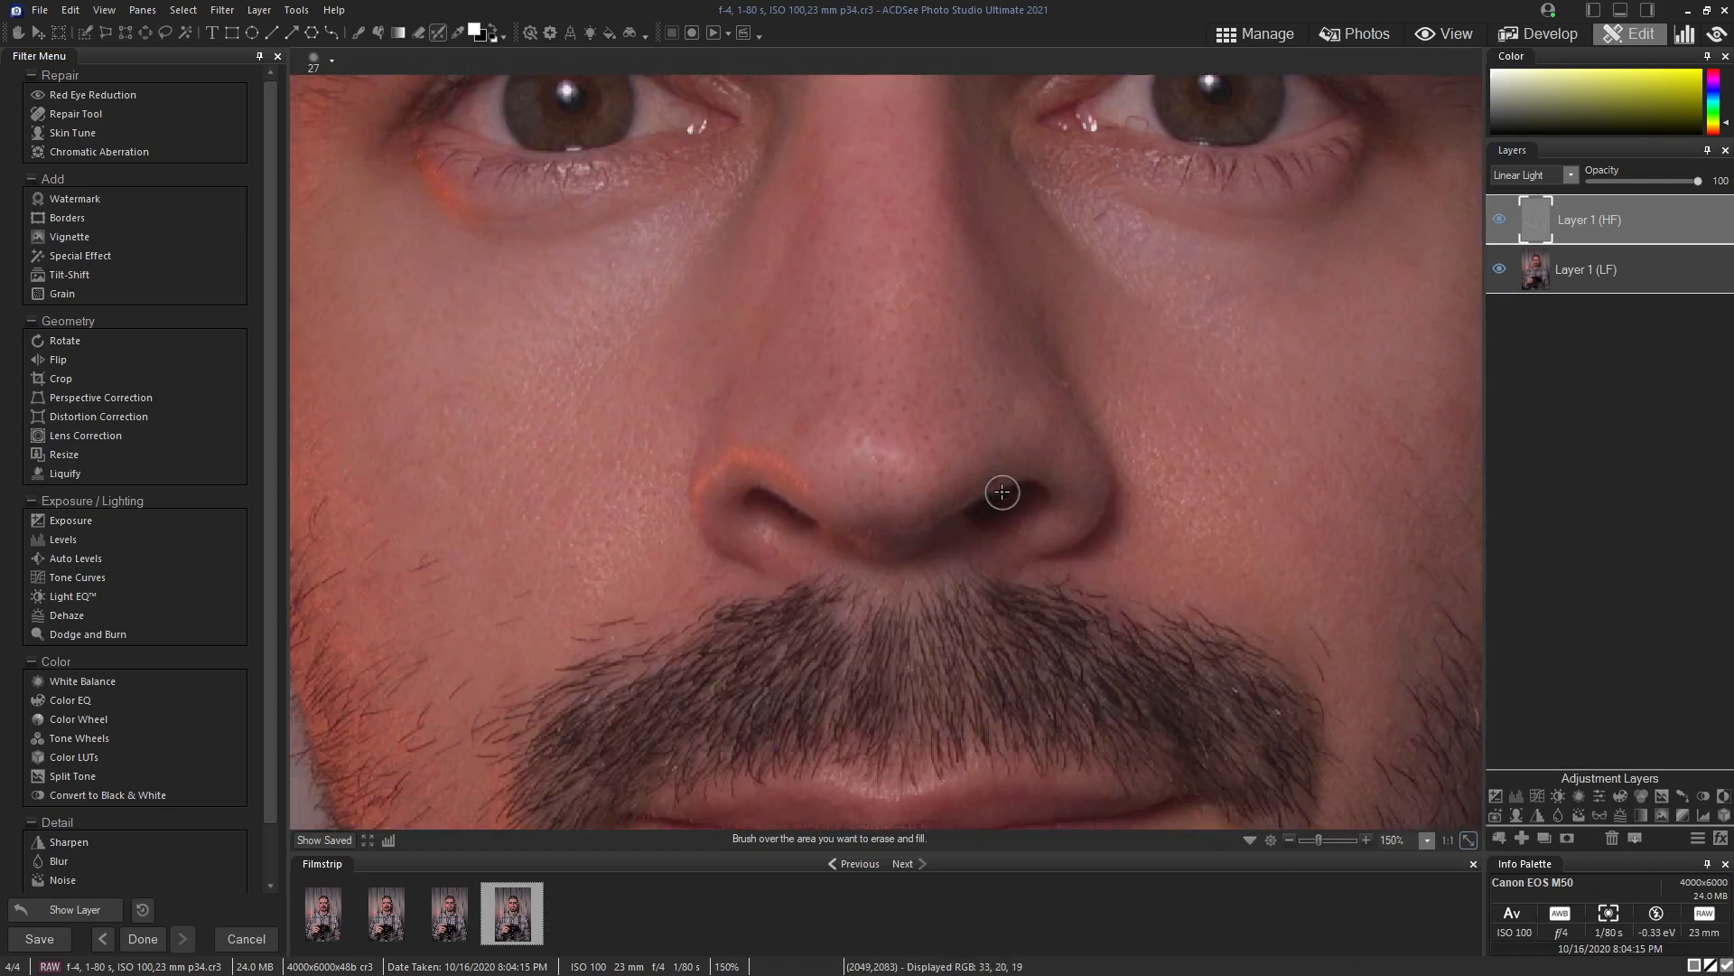
{"action": "scroll", "coordinate": [1003, 493], "scroll_direction": "up", "scroll_amount": 1}
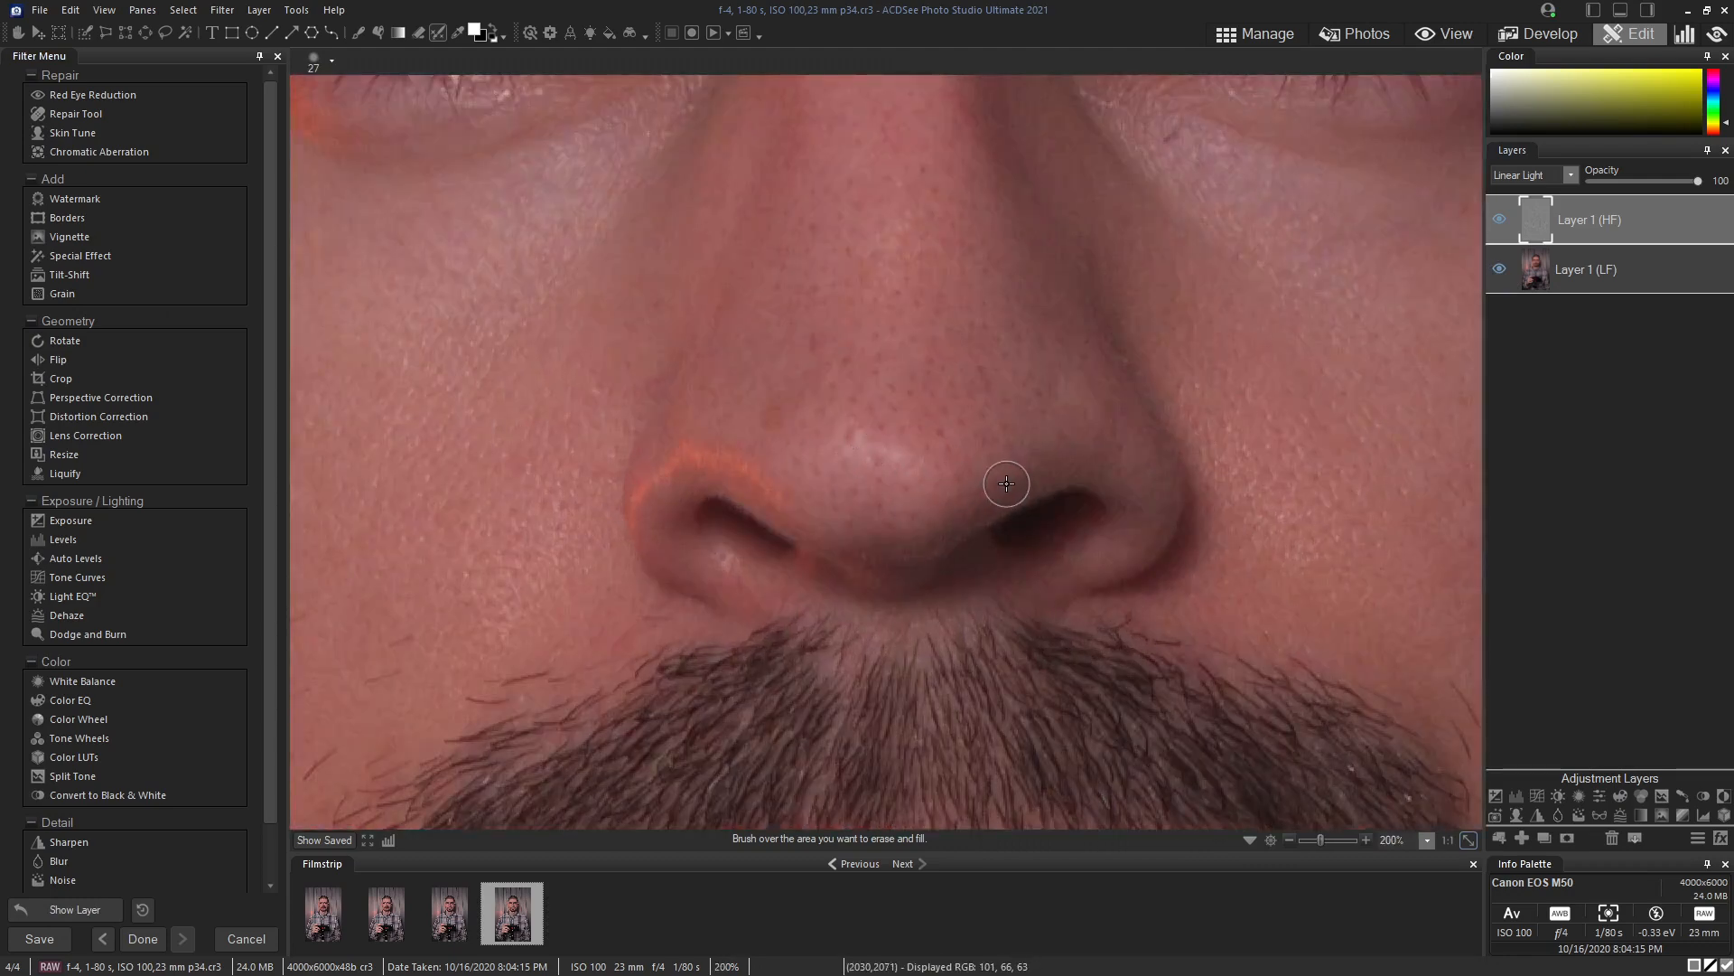
{"action": "scroll", "coordinate": [1001, 476], "scroll_direction": "up", "scroll_amount": 1}
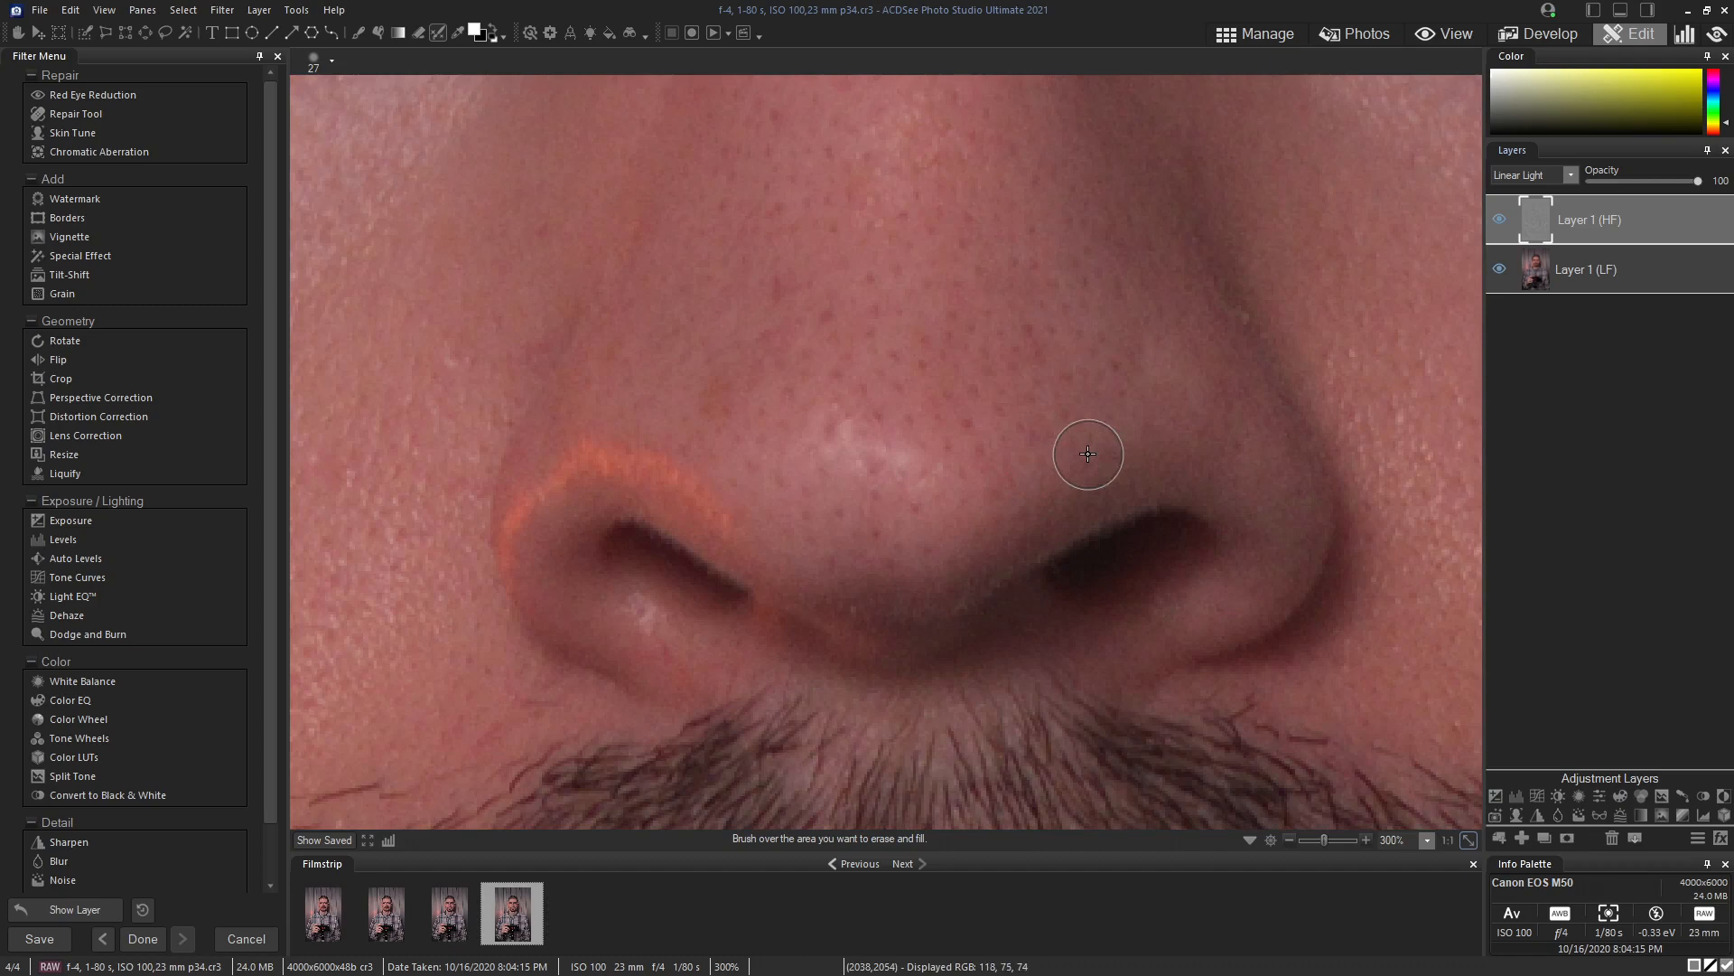
{"action": "scroll", "coordinate": [1084, 456], "scroll_direction": "up", "scroll_amount": 2}
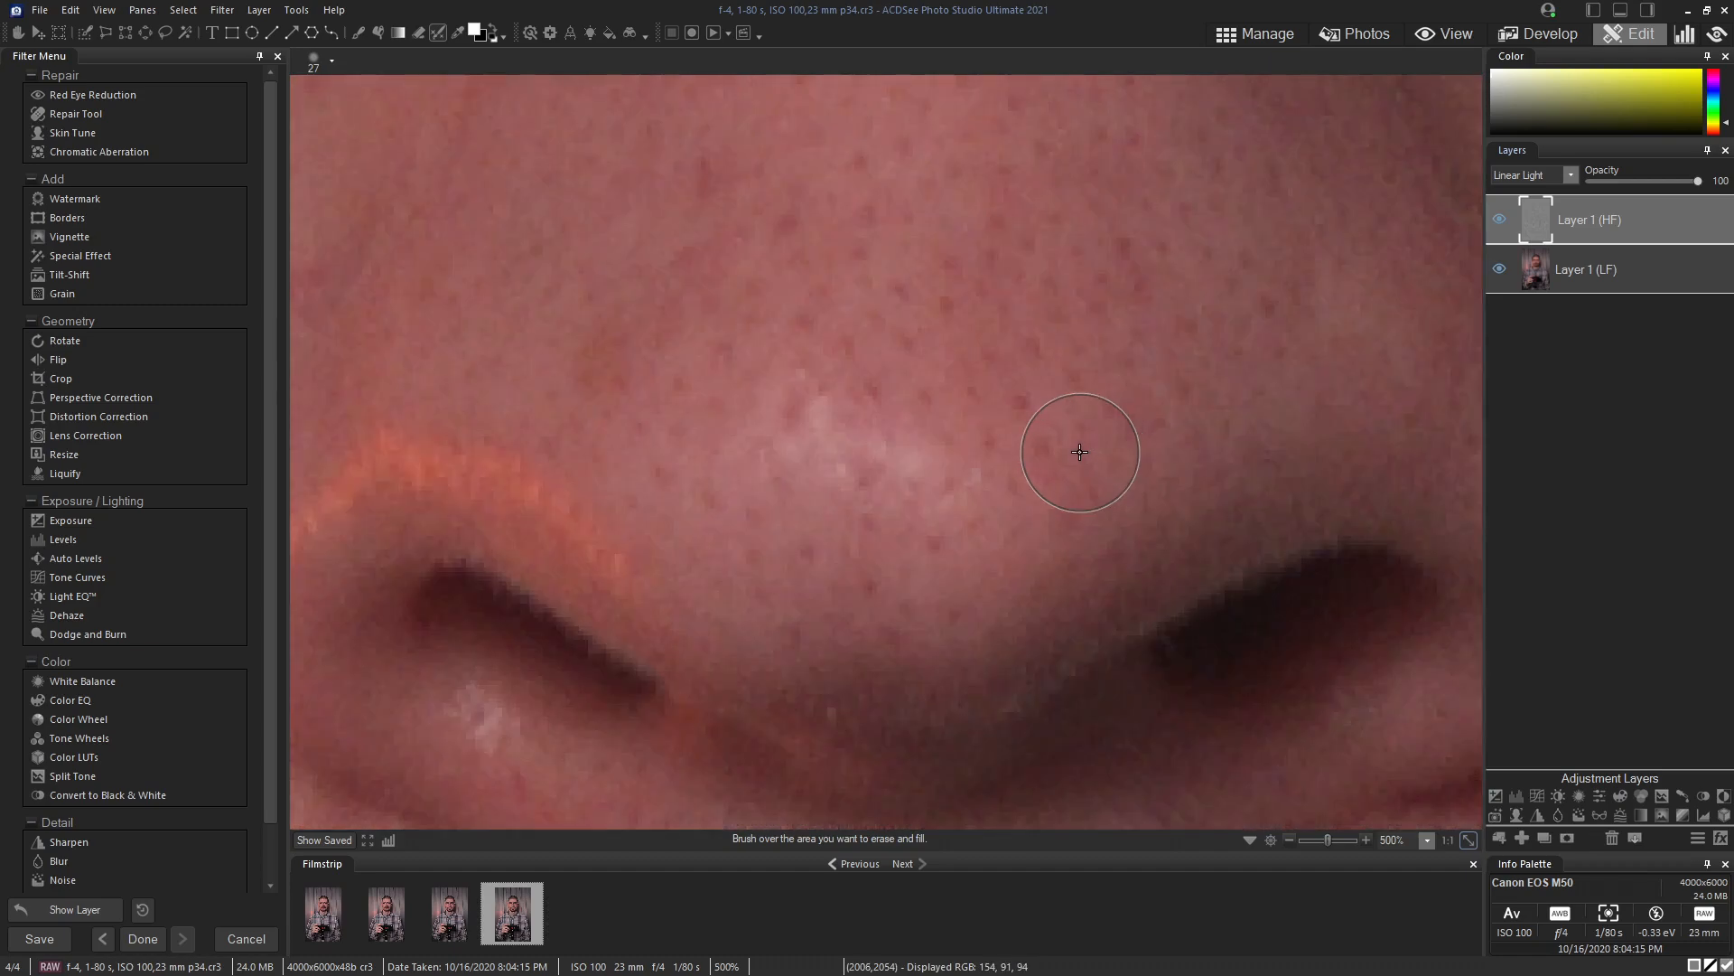
{"action": "scroll", "coordinate": [1080, 452], "scroll_direction": "down", "scroll_amount": 5}
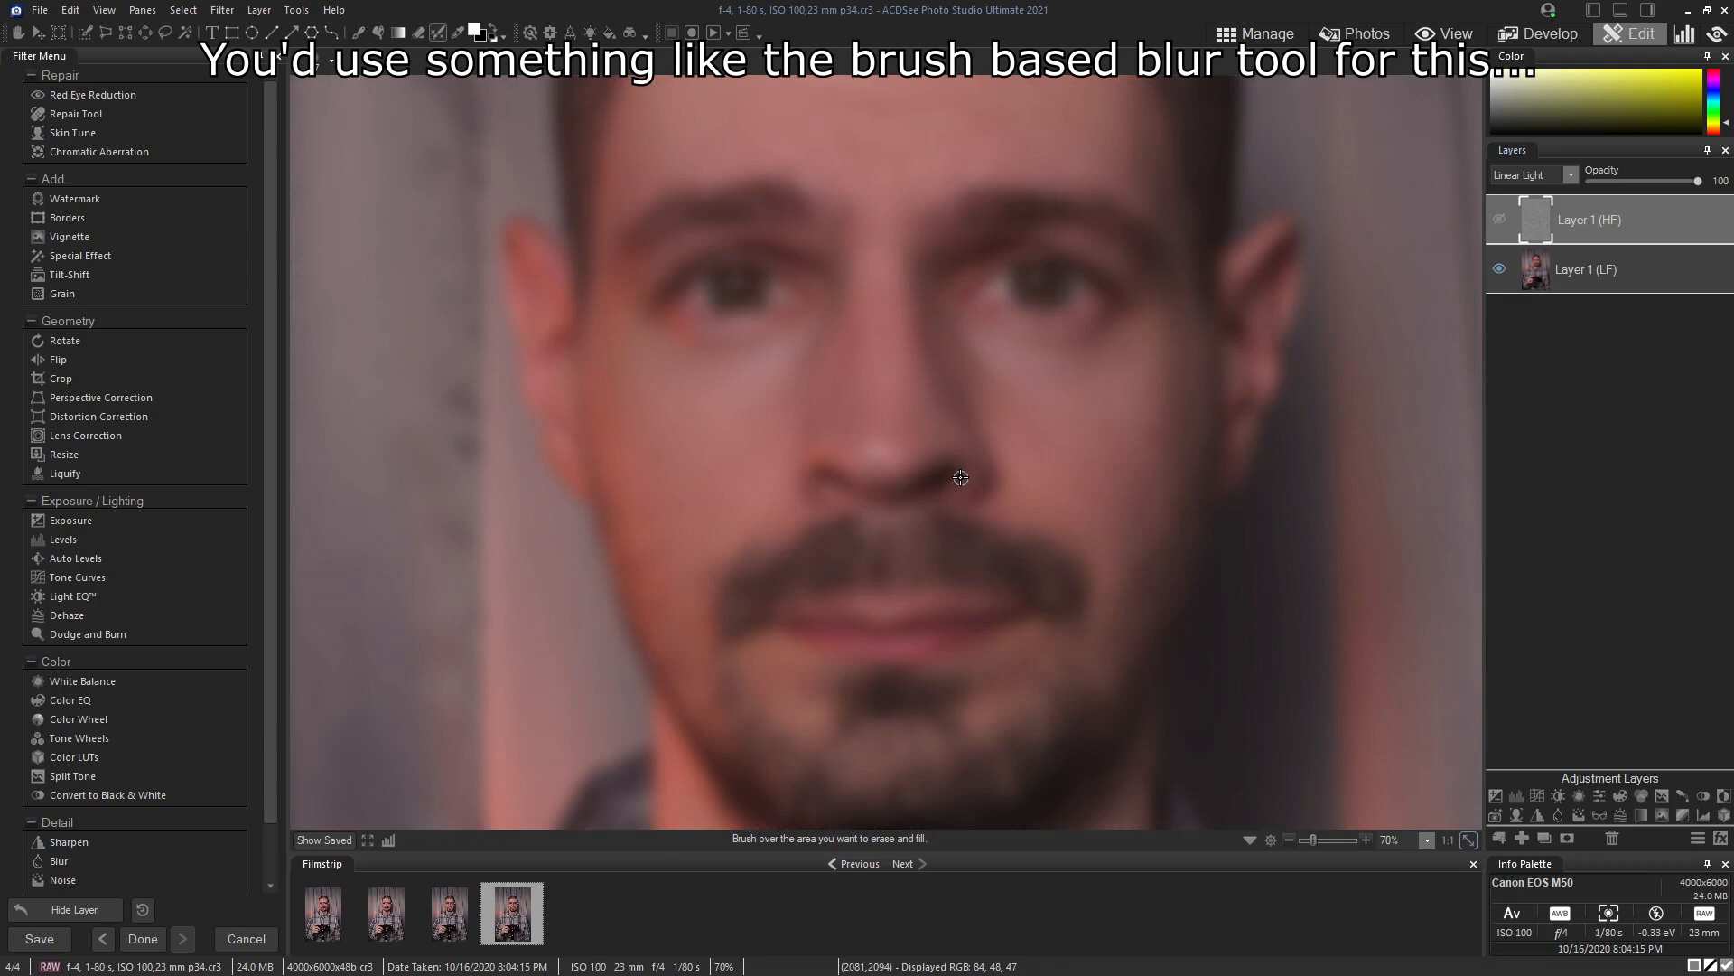
{"action": "left_click", "coordinate": [1631, 271]}
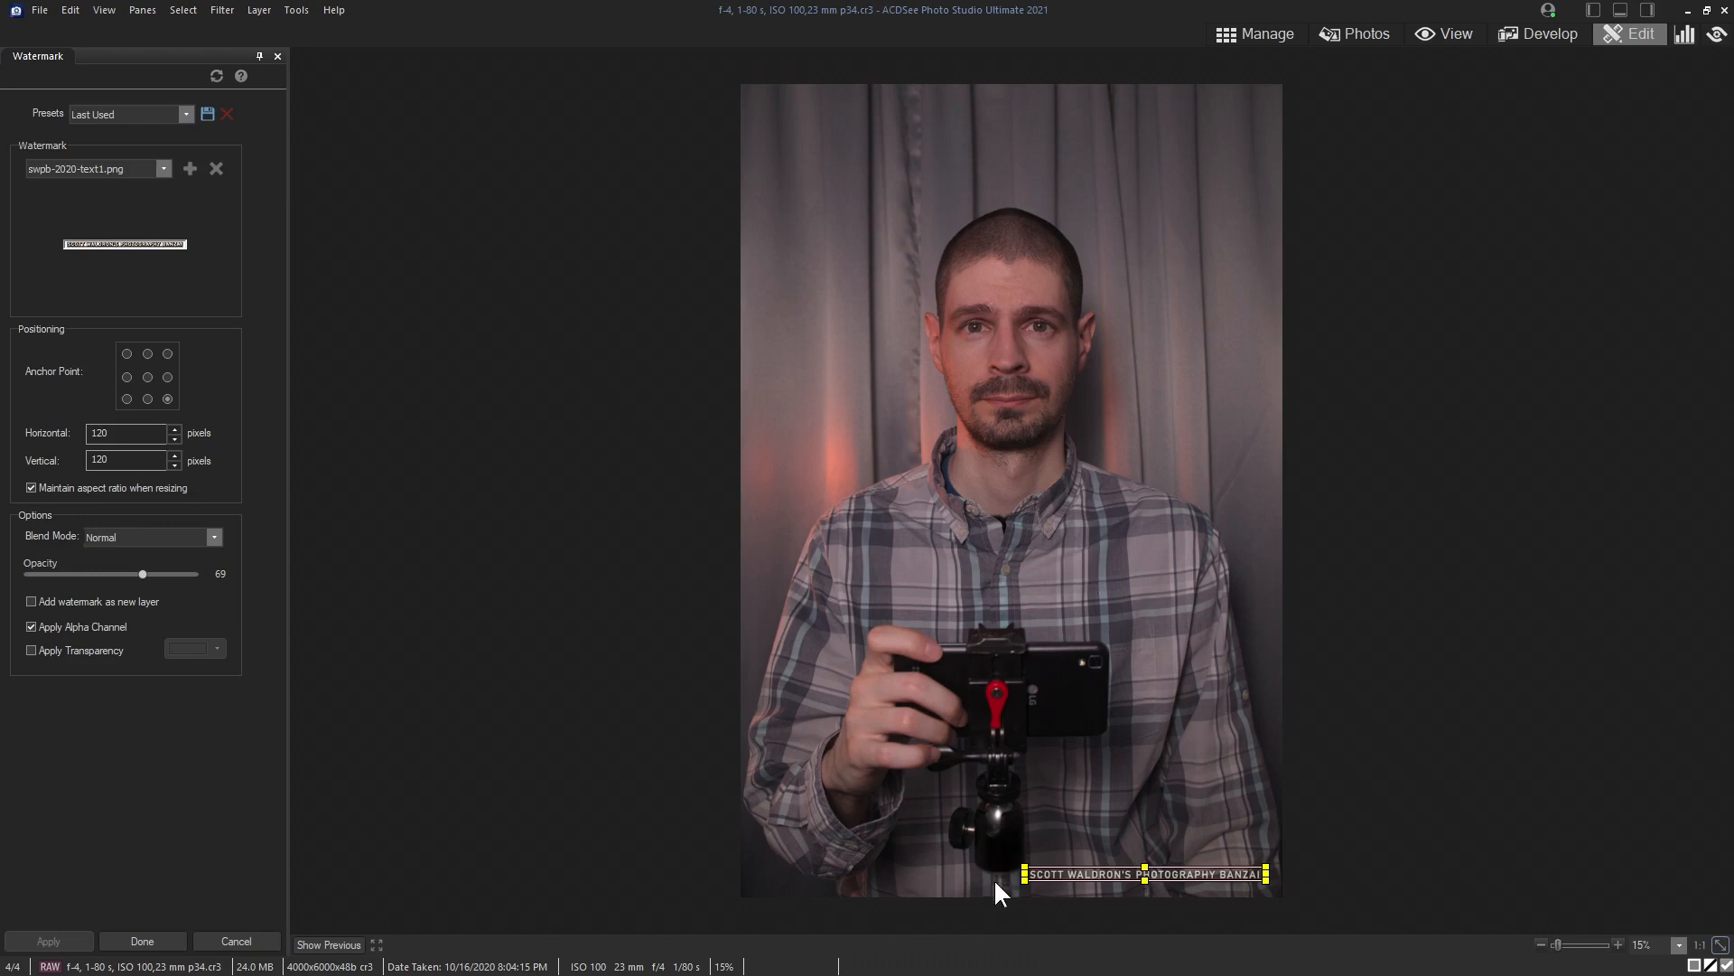
Step: Try shrinking and enlarging the text watermark and anchoring it at the image's center before returning it to the bottom-right anchor point
{"action": "left_click_drag", "start_coordinate": [1027, 873], "coordinate": [1111, 875]}
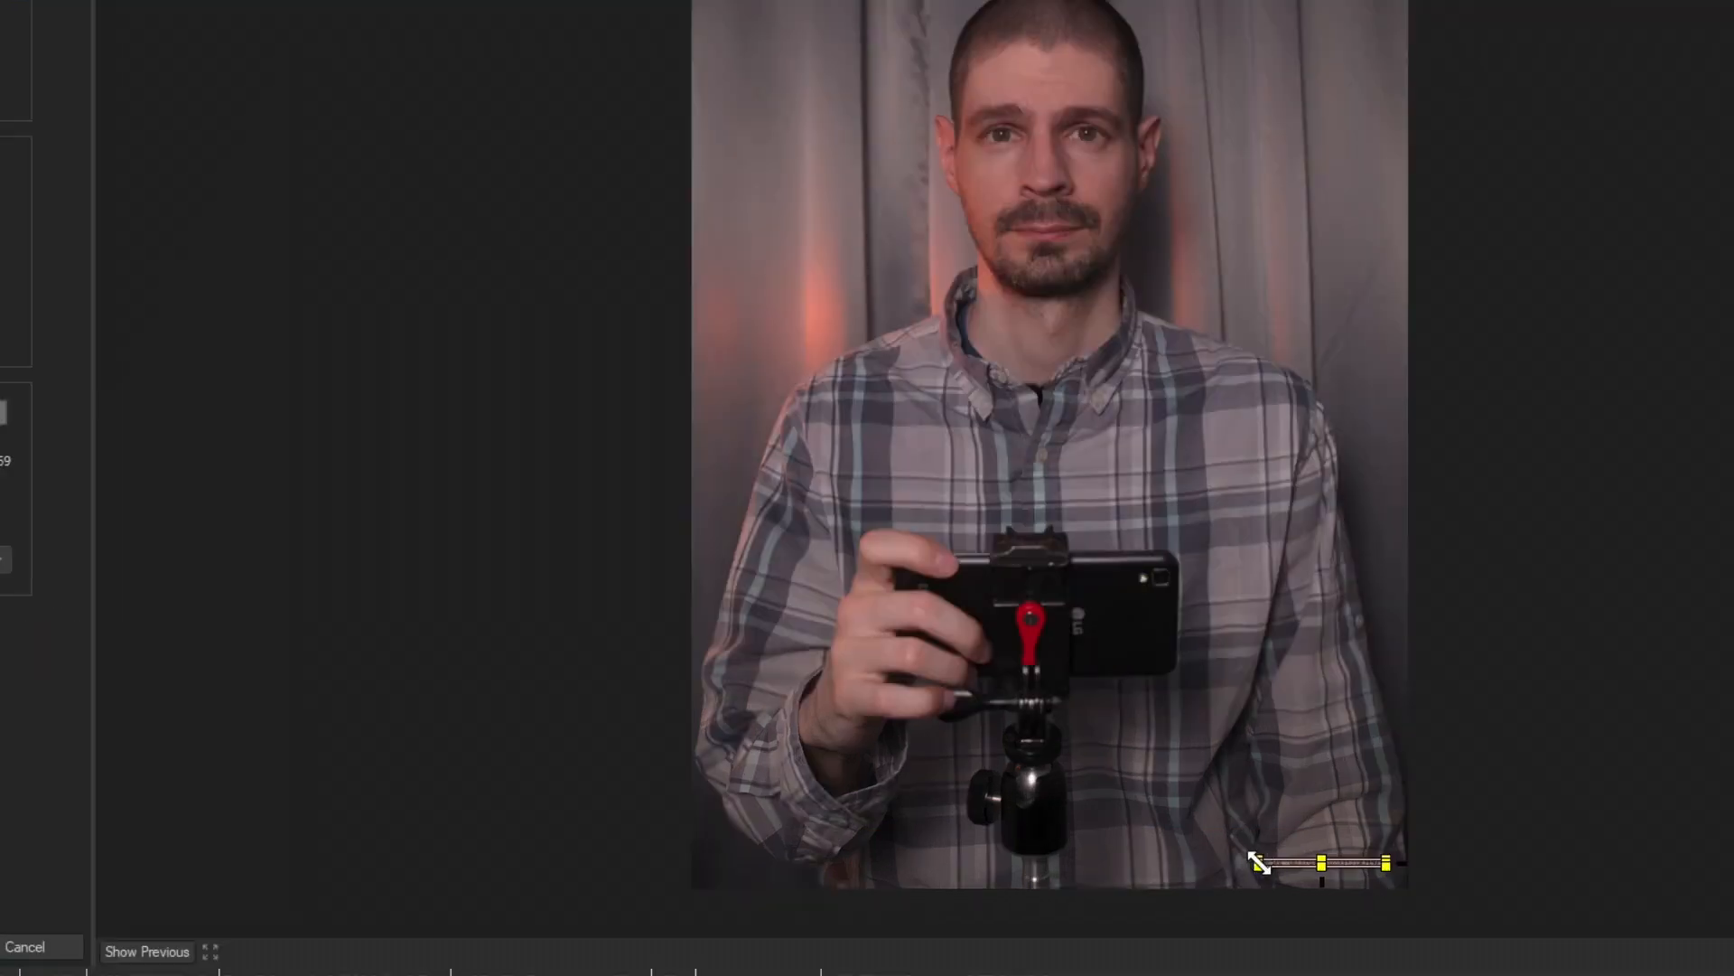
{"action": "left_click_drag", "start_coordinate": [1258, 862], "coordinate": [1130, 860]}
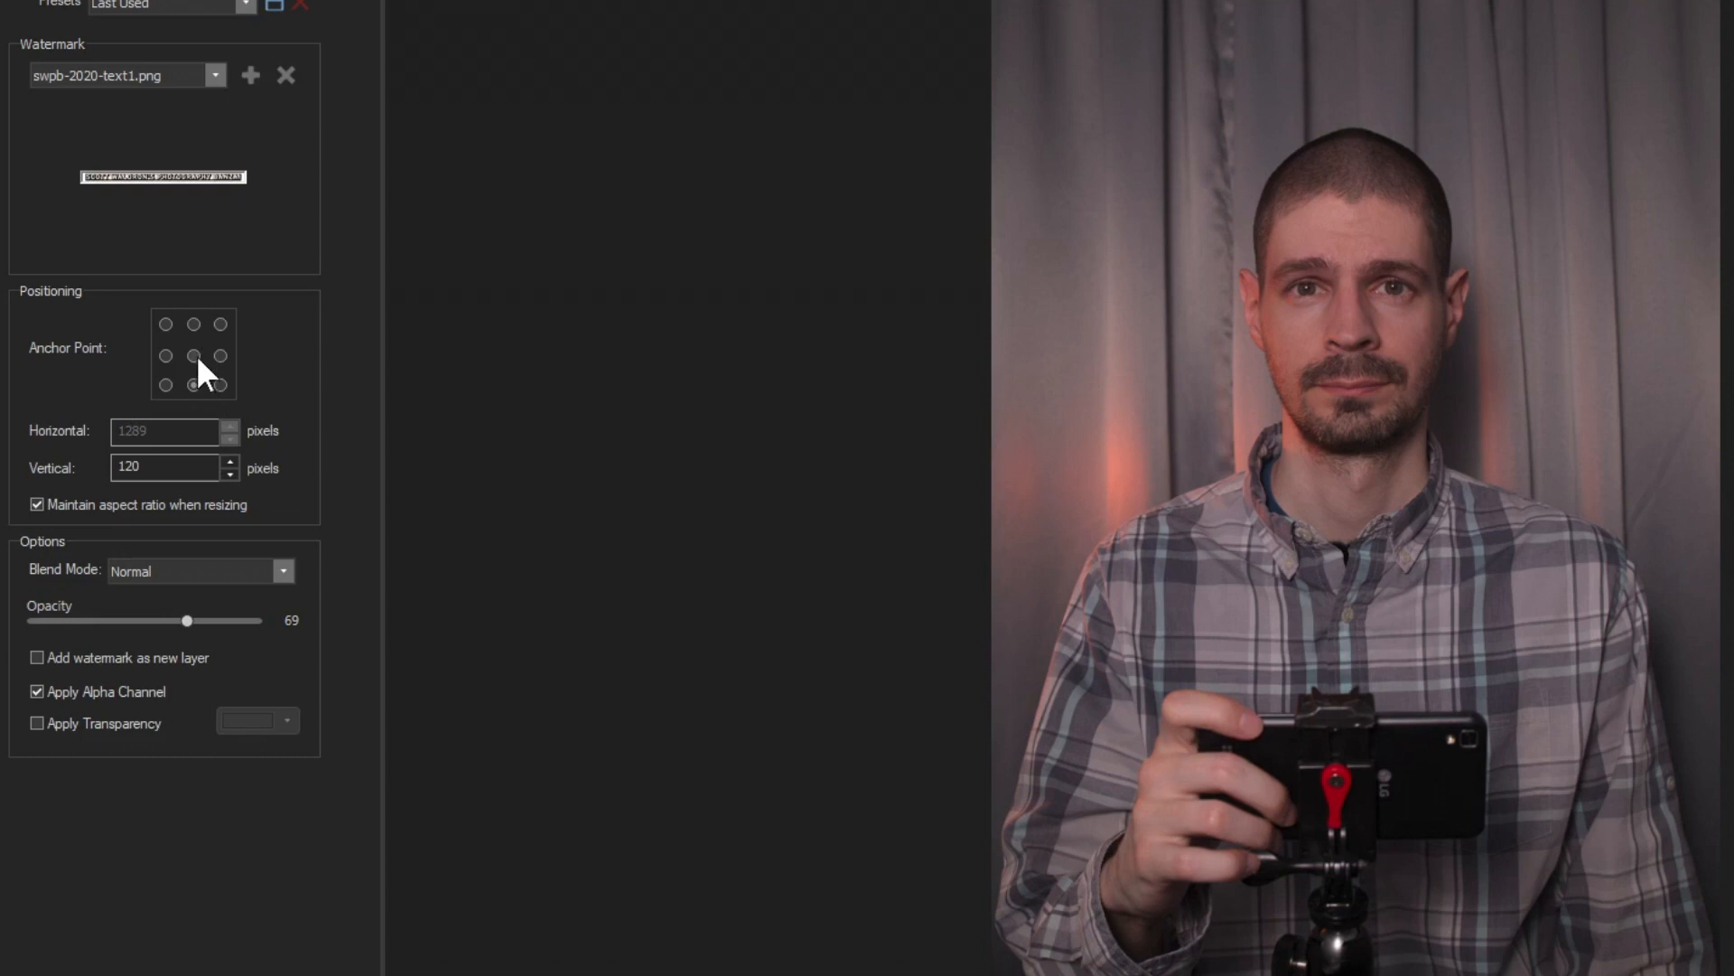
{"action": "left_click", "coordinate": [195, 355]}
{"action": "left_click", "coordinate": [220, 384]}
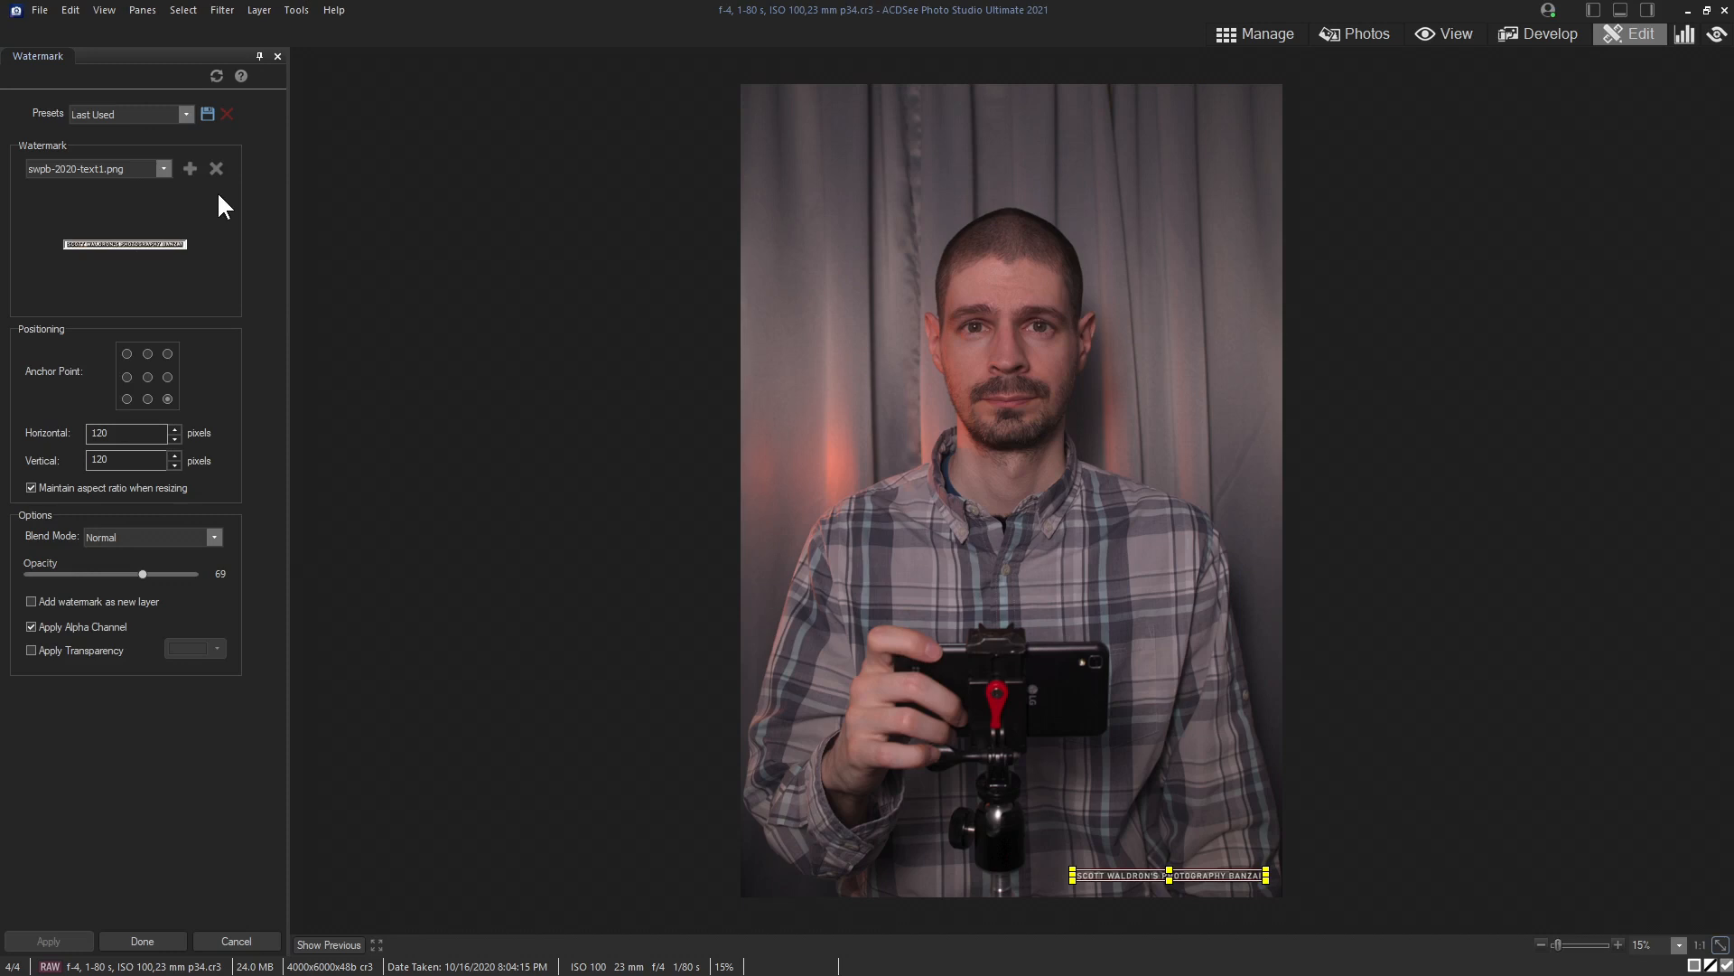
Step: Preview the [ACDSee] watermark, switch back to swpb-2020-text1.png, and enlarge that text watermark in the photo's lower-right corner
{"action": "left_click", "coordinate": [163, 168]}
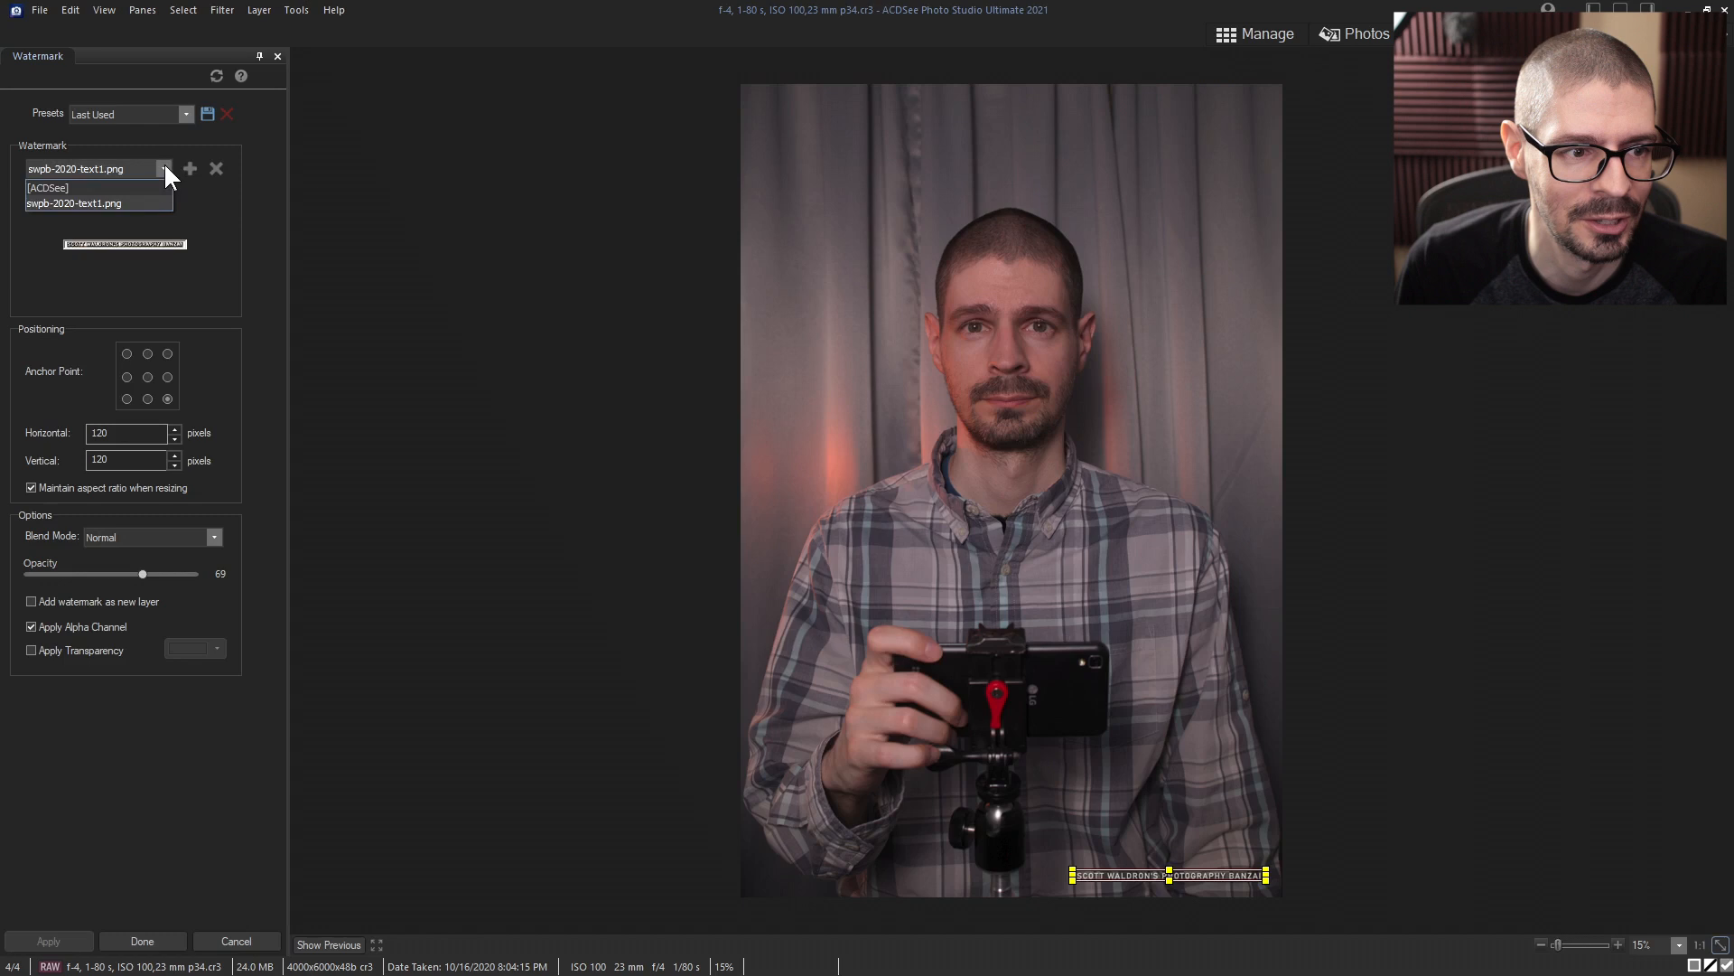
{"action": "left_click", "coordinate": [63, 189]}
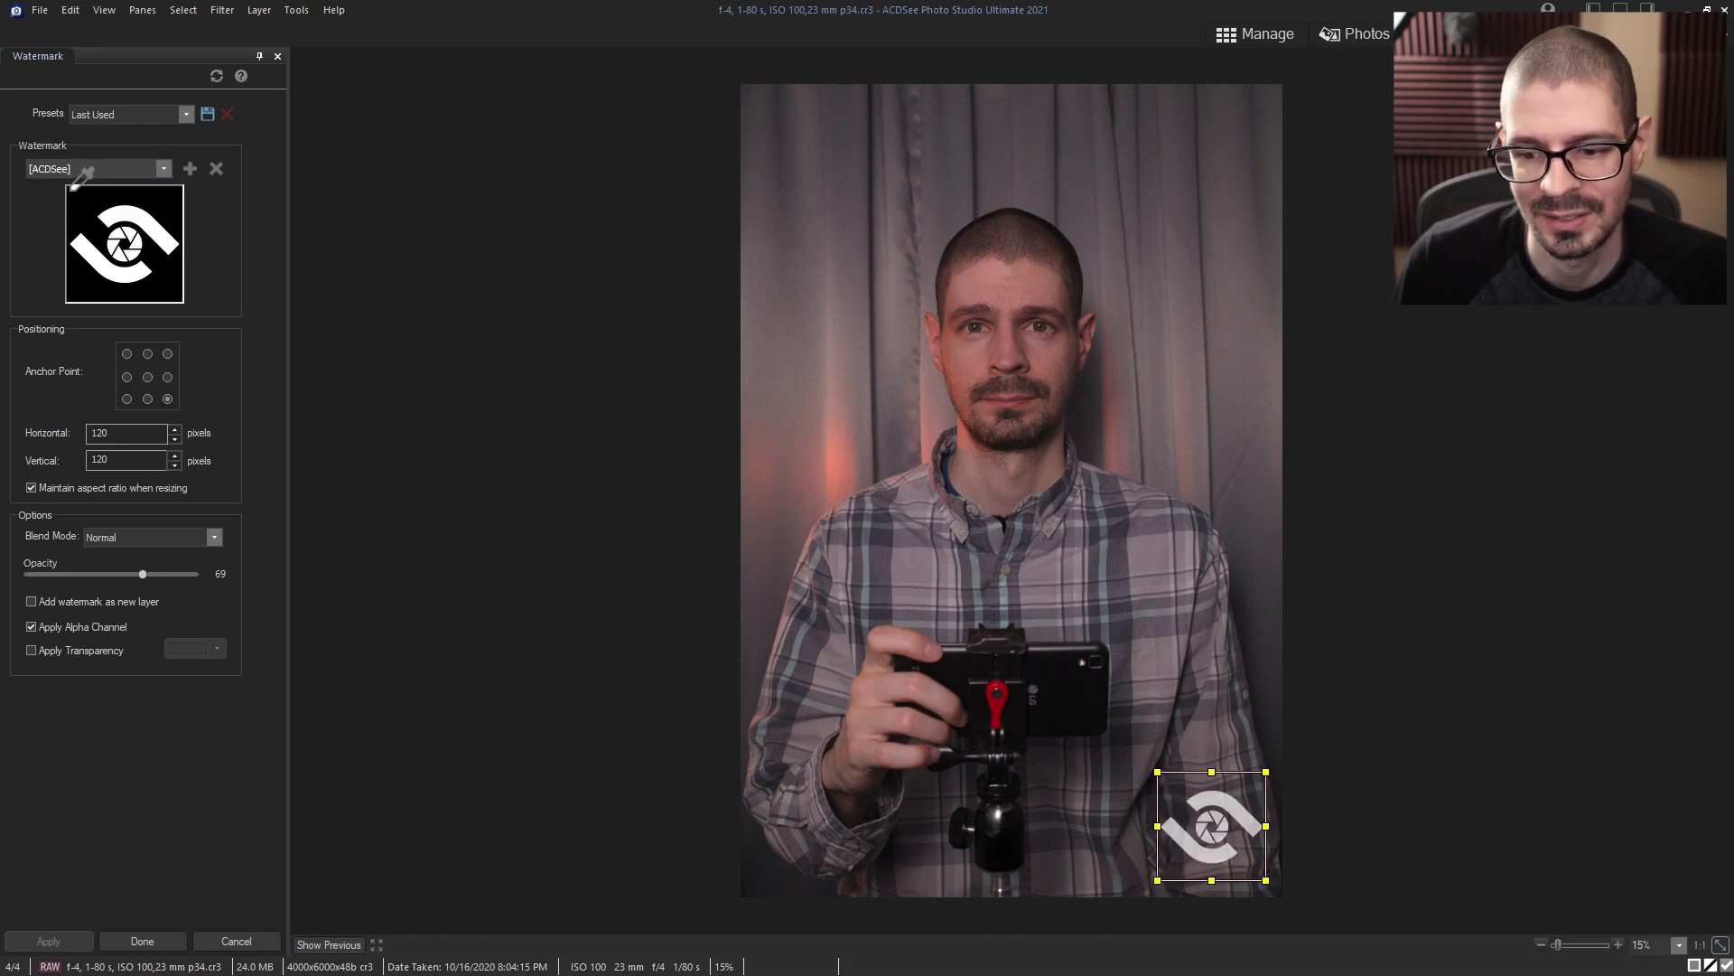
{"action": "left_click", "coordinate": [163, 166]}
{"action": "left_click", "coordinate": [114, 204]}
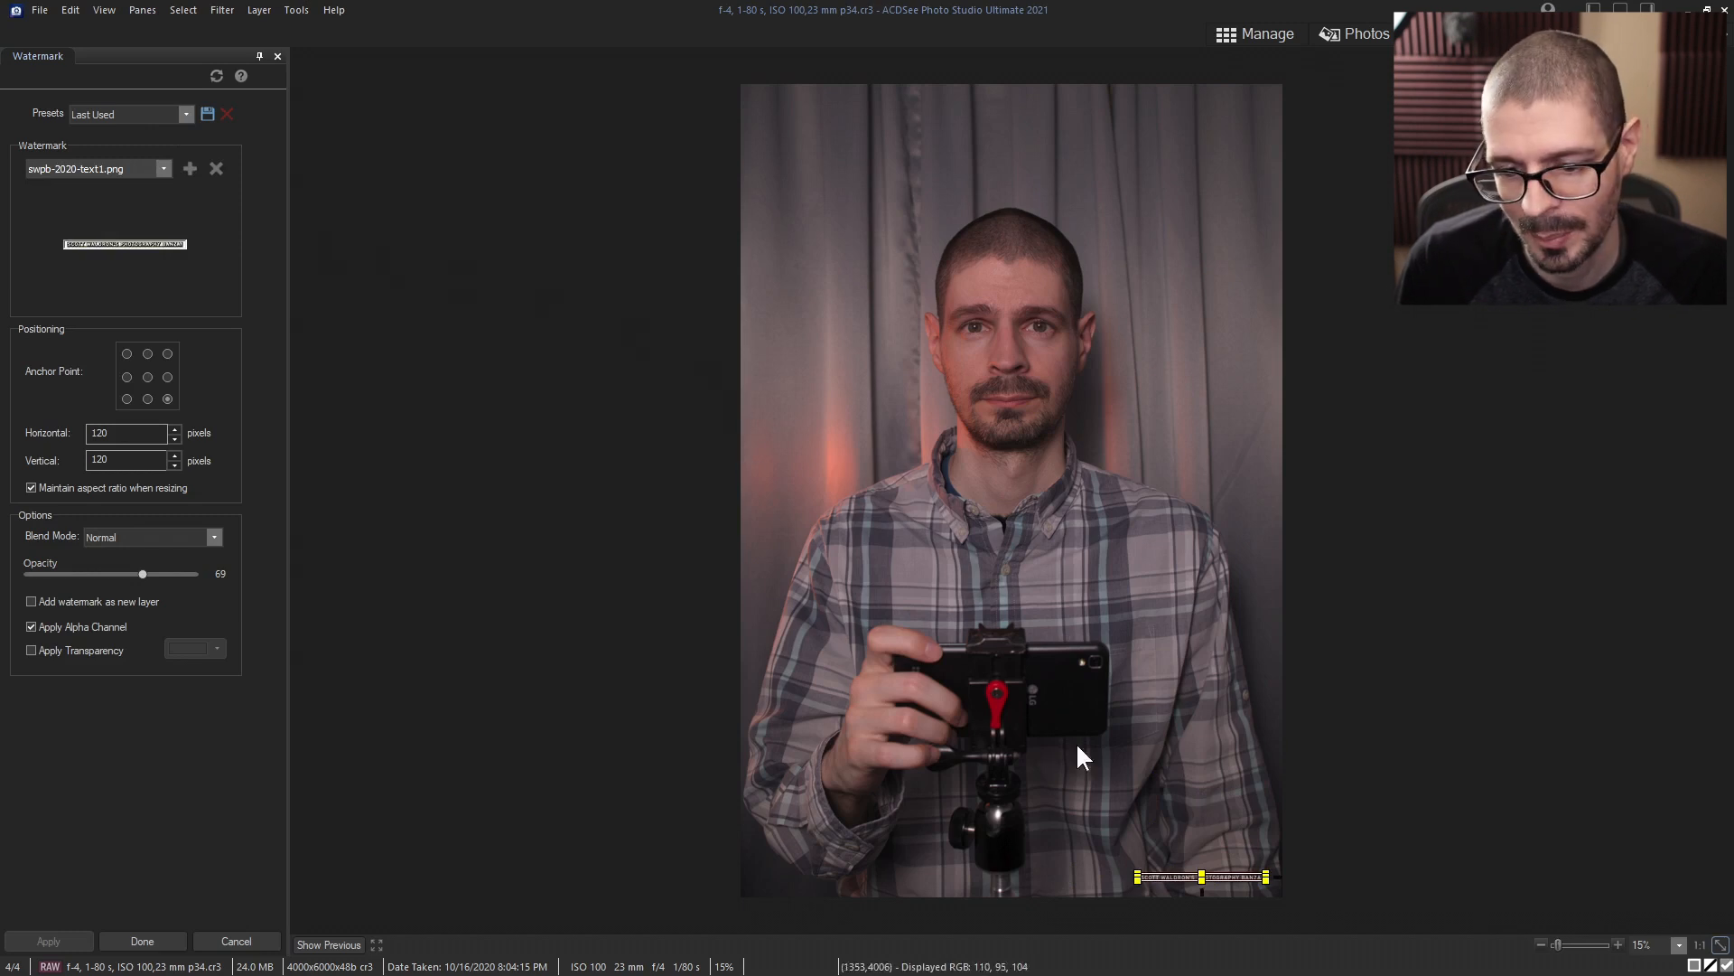
{"action": "left_click_drag", "start_coordinate": [1136, 876], "coordinate": [1084, 874]}
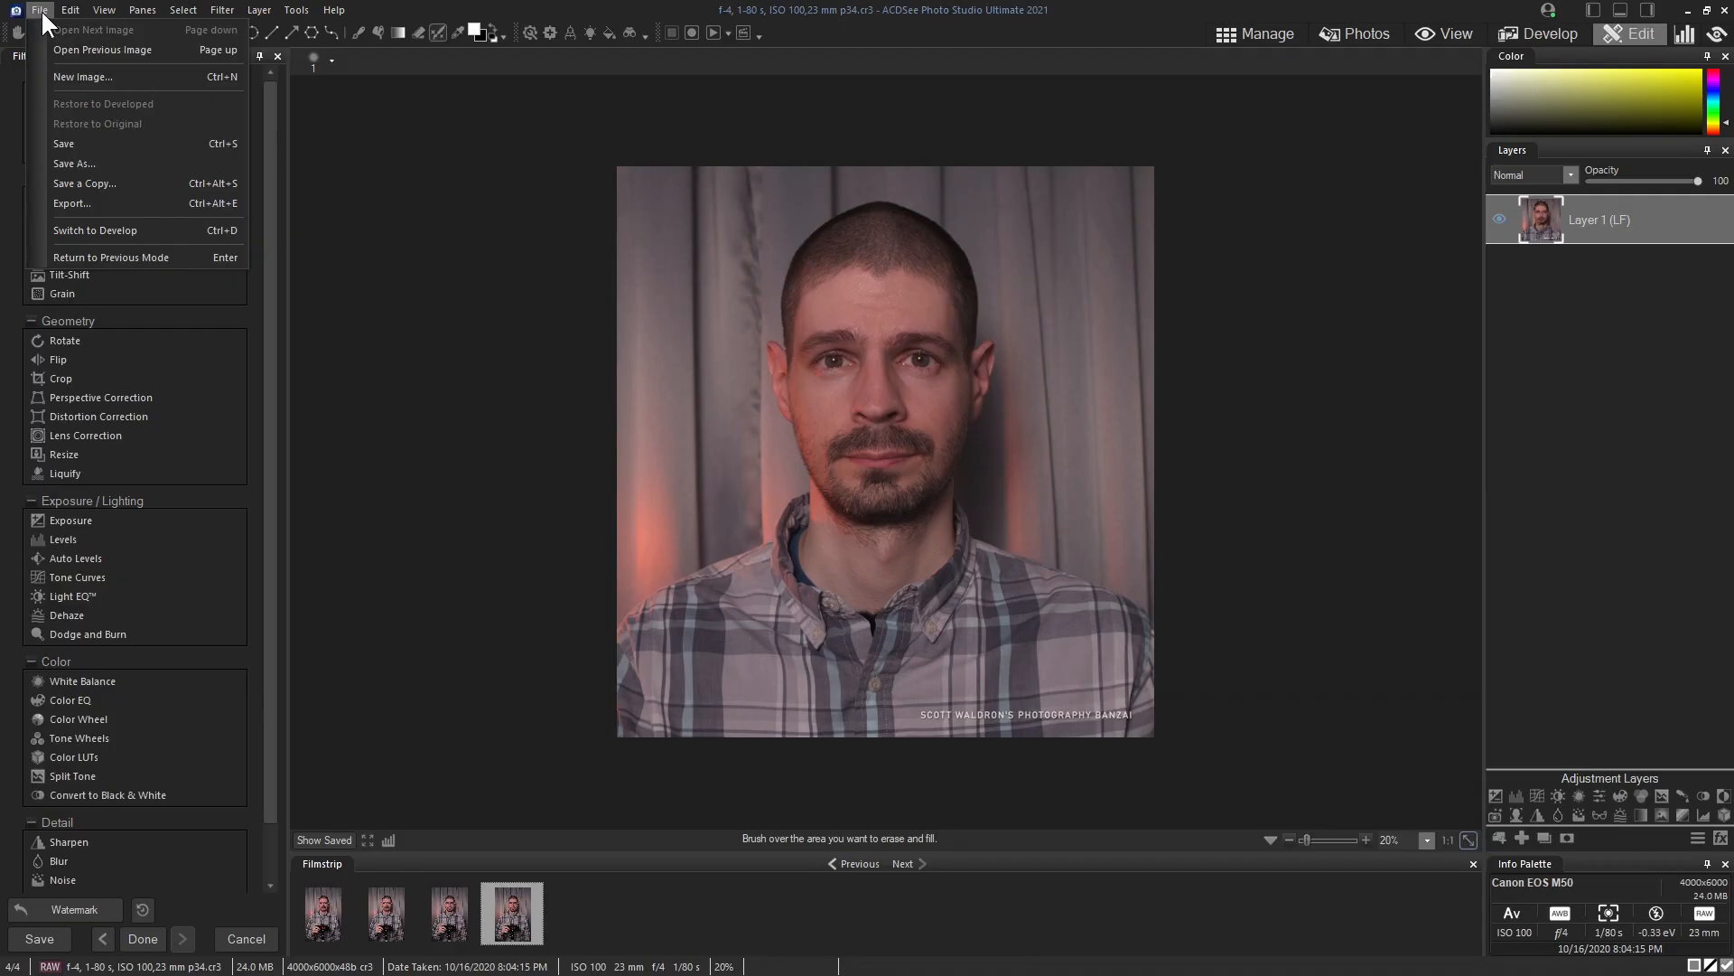
Step: Set up an export to a specific folder as PNG with 24-bit RGB pixels and the sRGB IEC61966-2.1 color space
{"action": "left_click", "coordinate": [121, 201]}
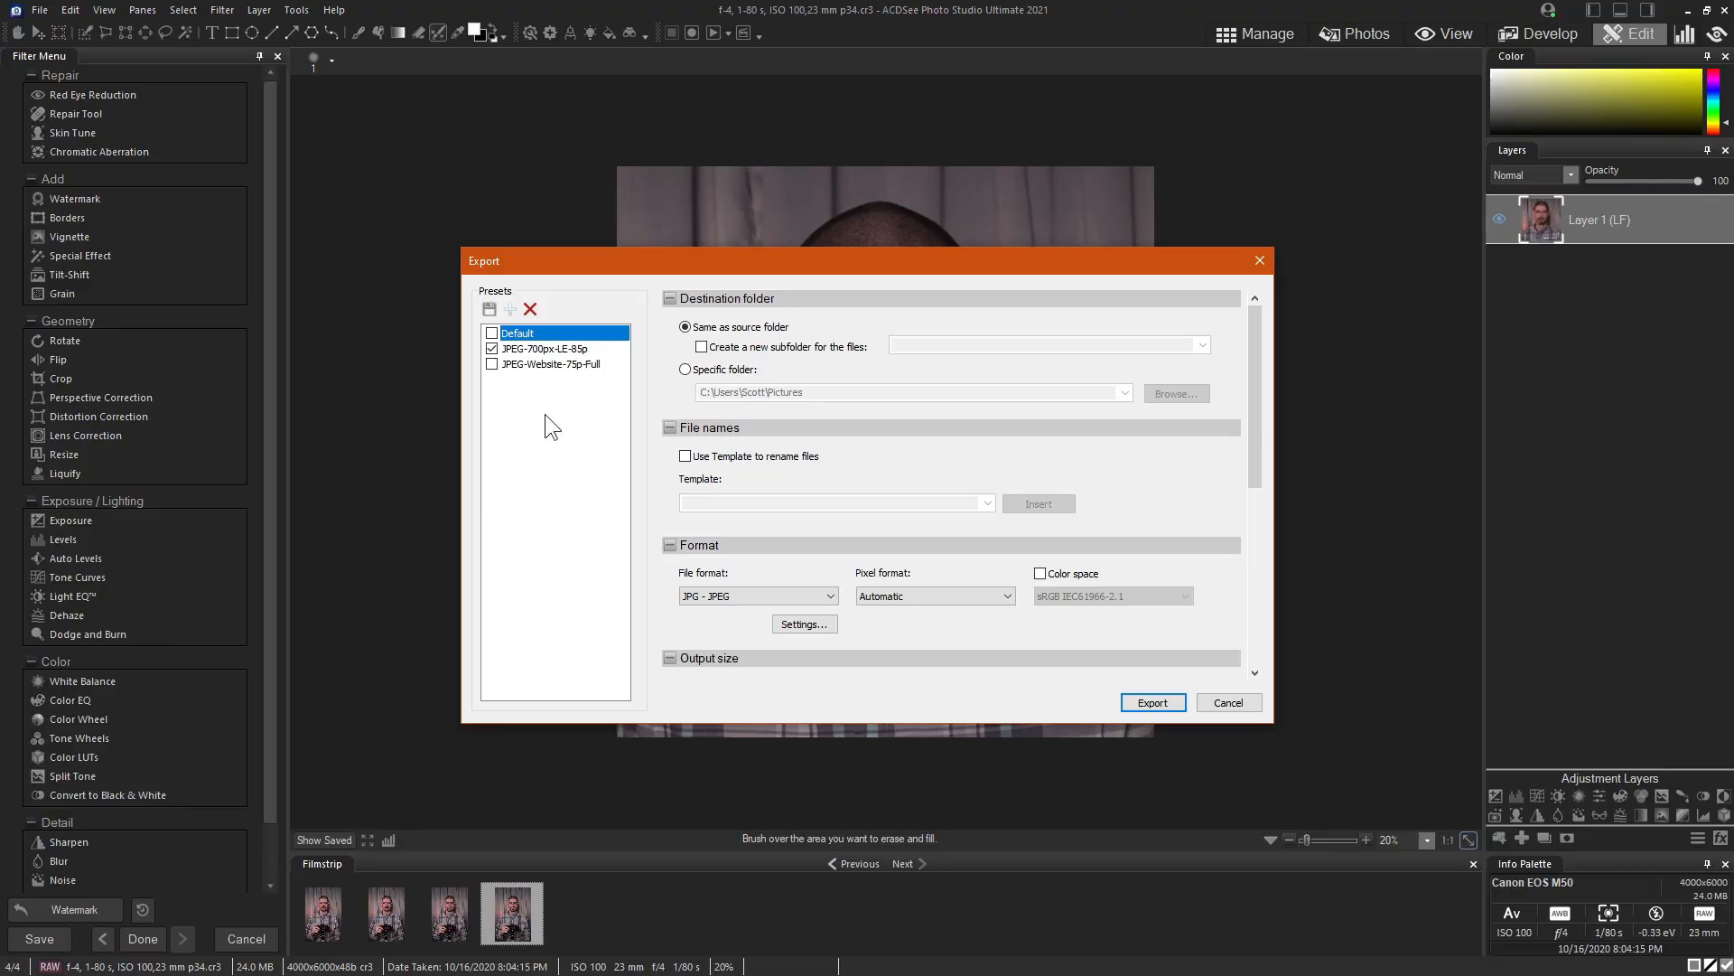
{"action": "left_click", "coordinate": [689, 369]}
{"action": "left_click_drag", "start_coordinate": [1261, 442], "coordinate": [1258, 529]}
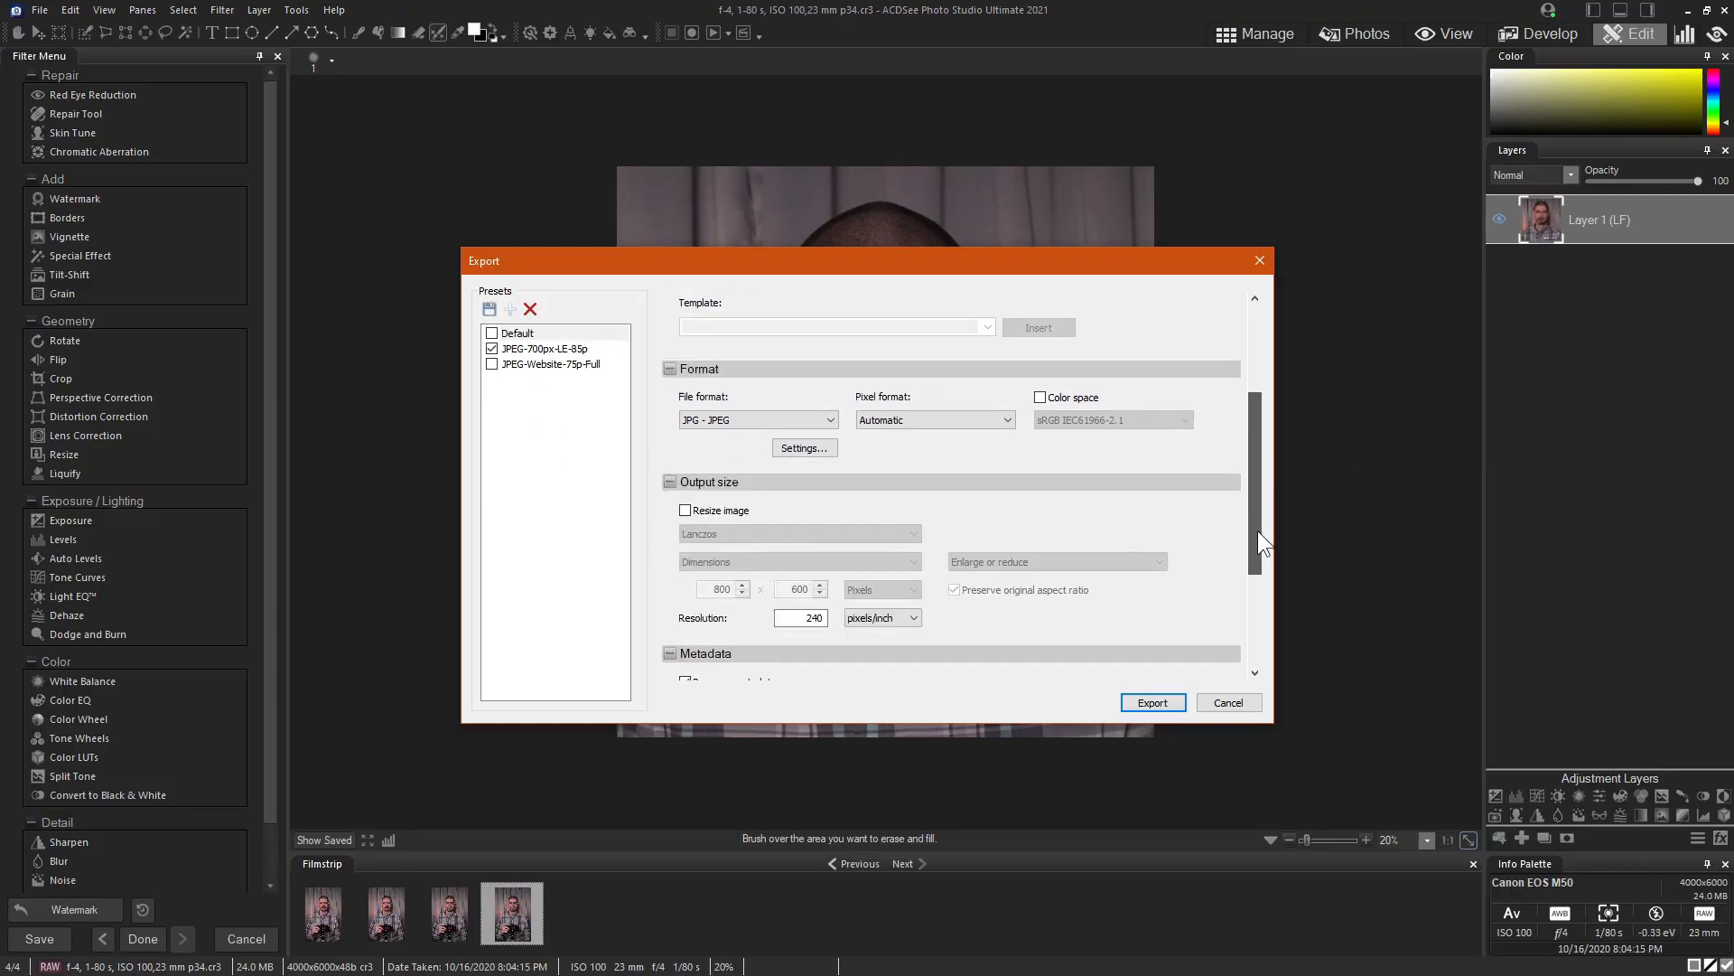
{"action": "left_click", "coordinate": [827, 420]}
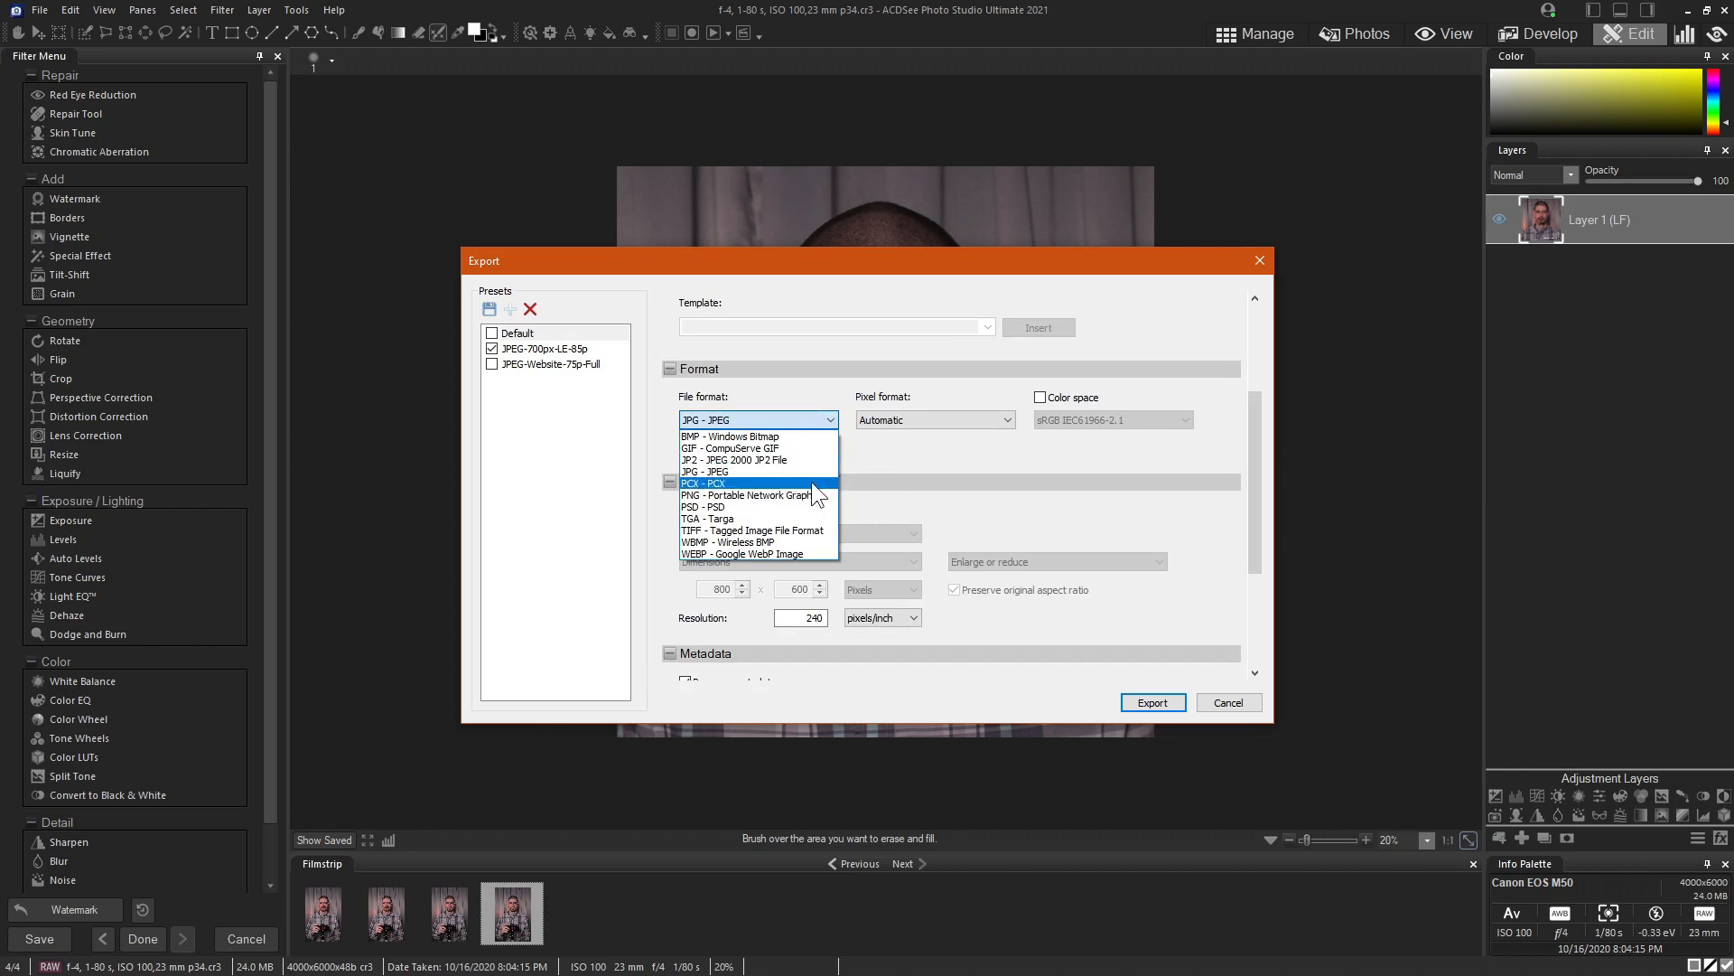
{"action": "left_click", "coordinate": [792, 495]}
{"action": "left_click", "coordinate": [903, 420]}
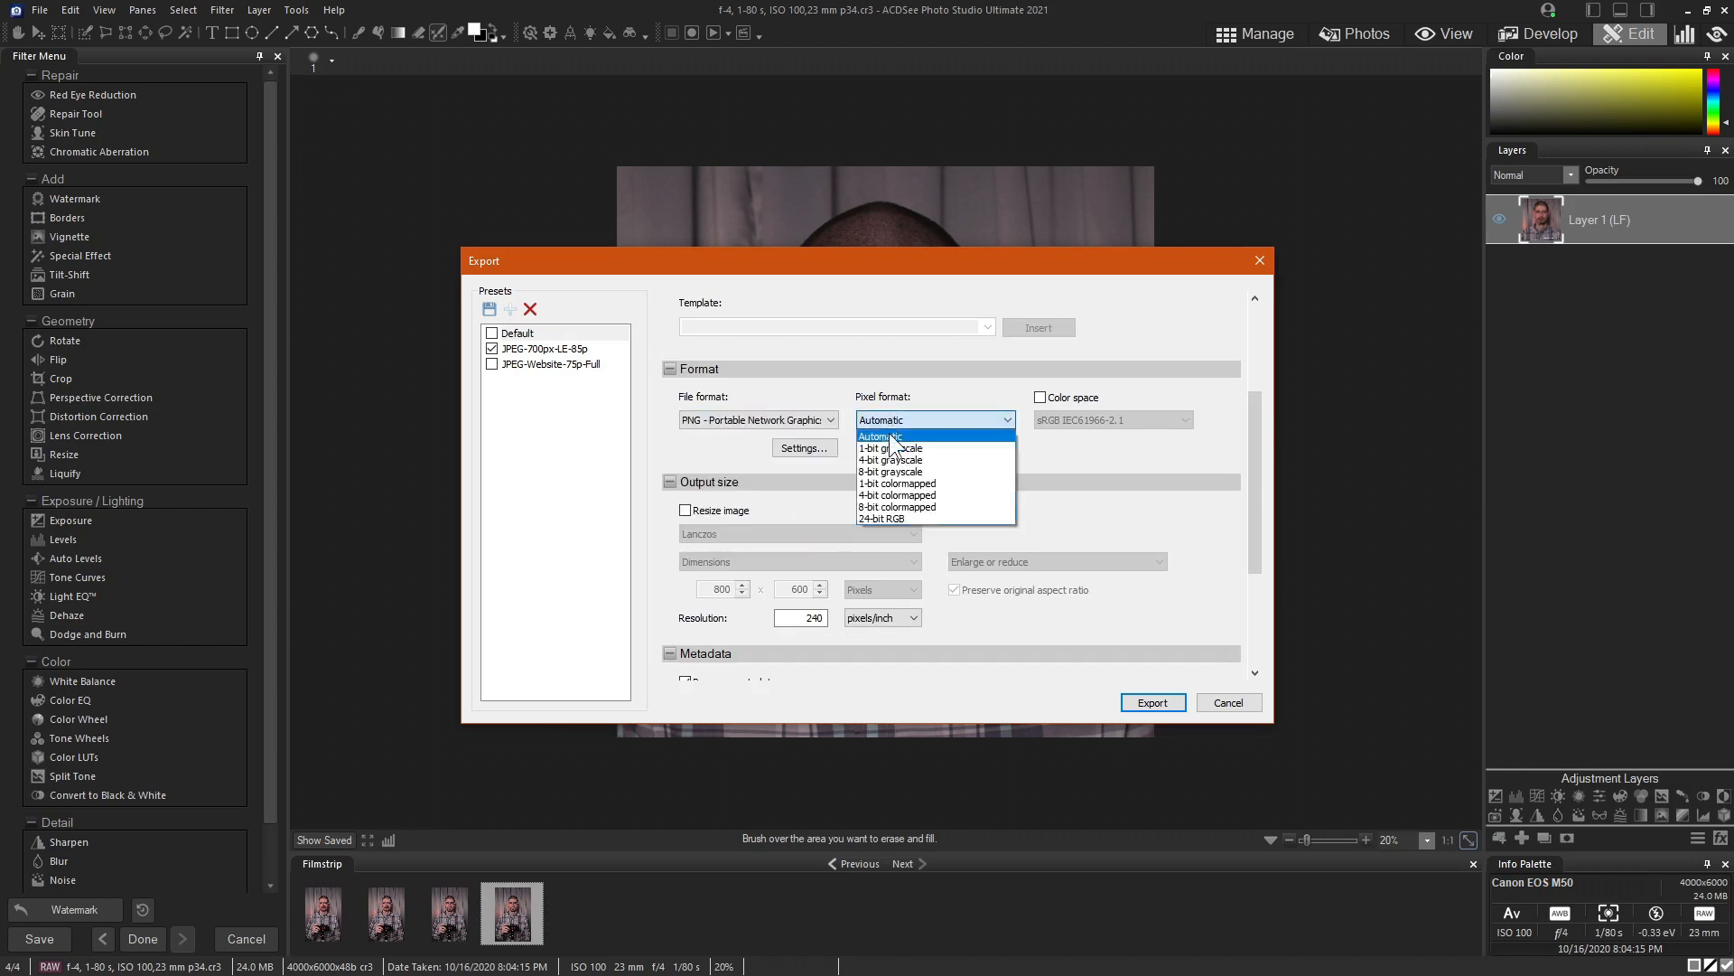
{"action": "left_click", "coordinate": [902, 515]}
{"action": "left_click", "coordinate": [1040, 399]}
Step: Resize the exported image to a long edge of 1000 pixels, and turn off preserving metadata and database information
{"action": "scroll", "coordinate": [1126, 449], "scroll_direction": "down", "scroll_amount": 2}
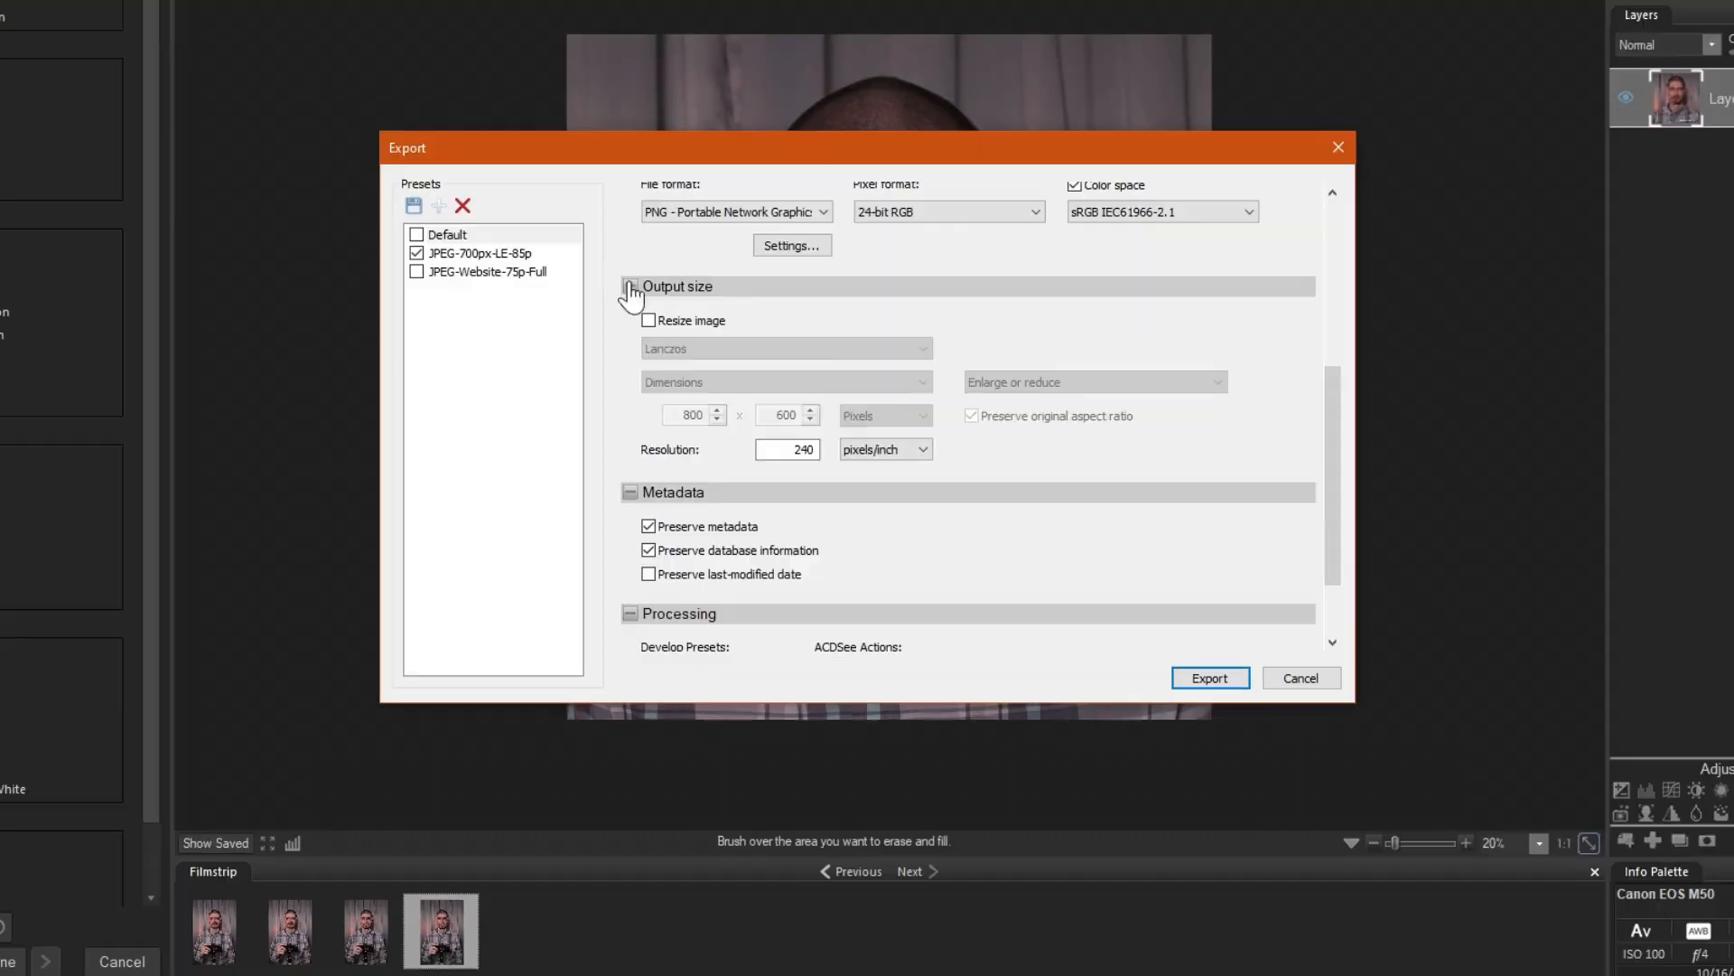
{"action": "left_click", "coordinate": [686, 405]}
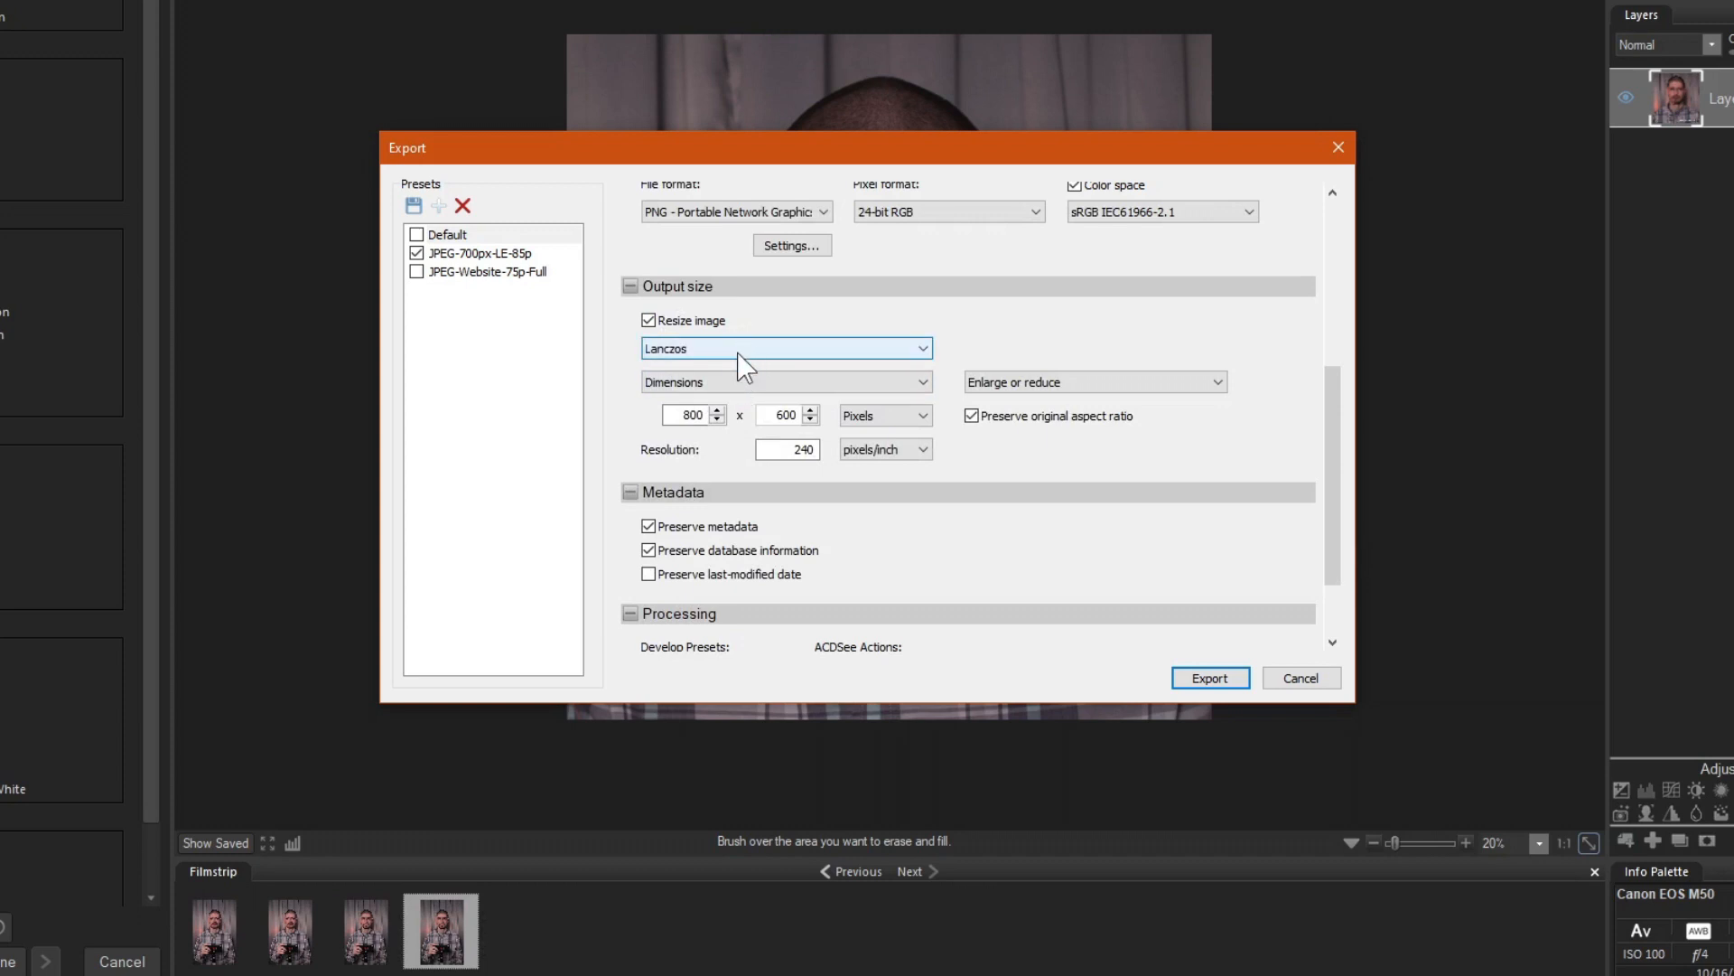
{"action": "left_click", "coordinate": [736, 383]}
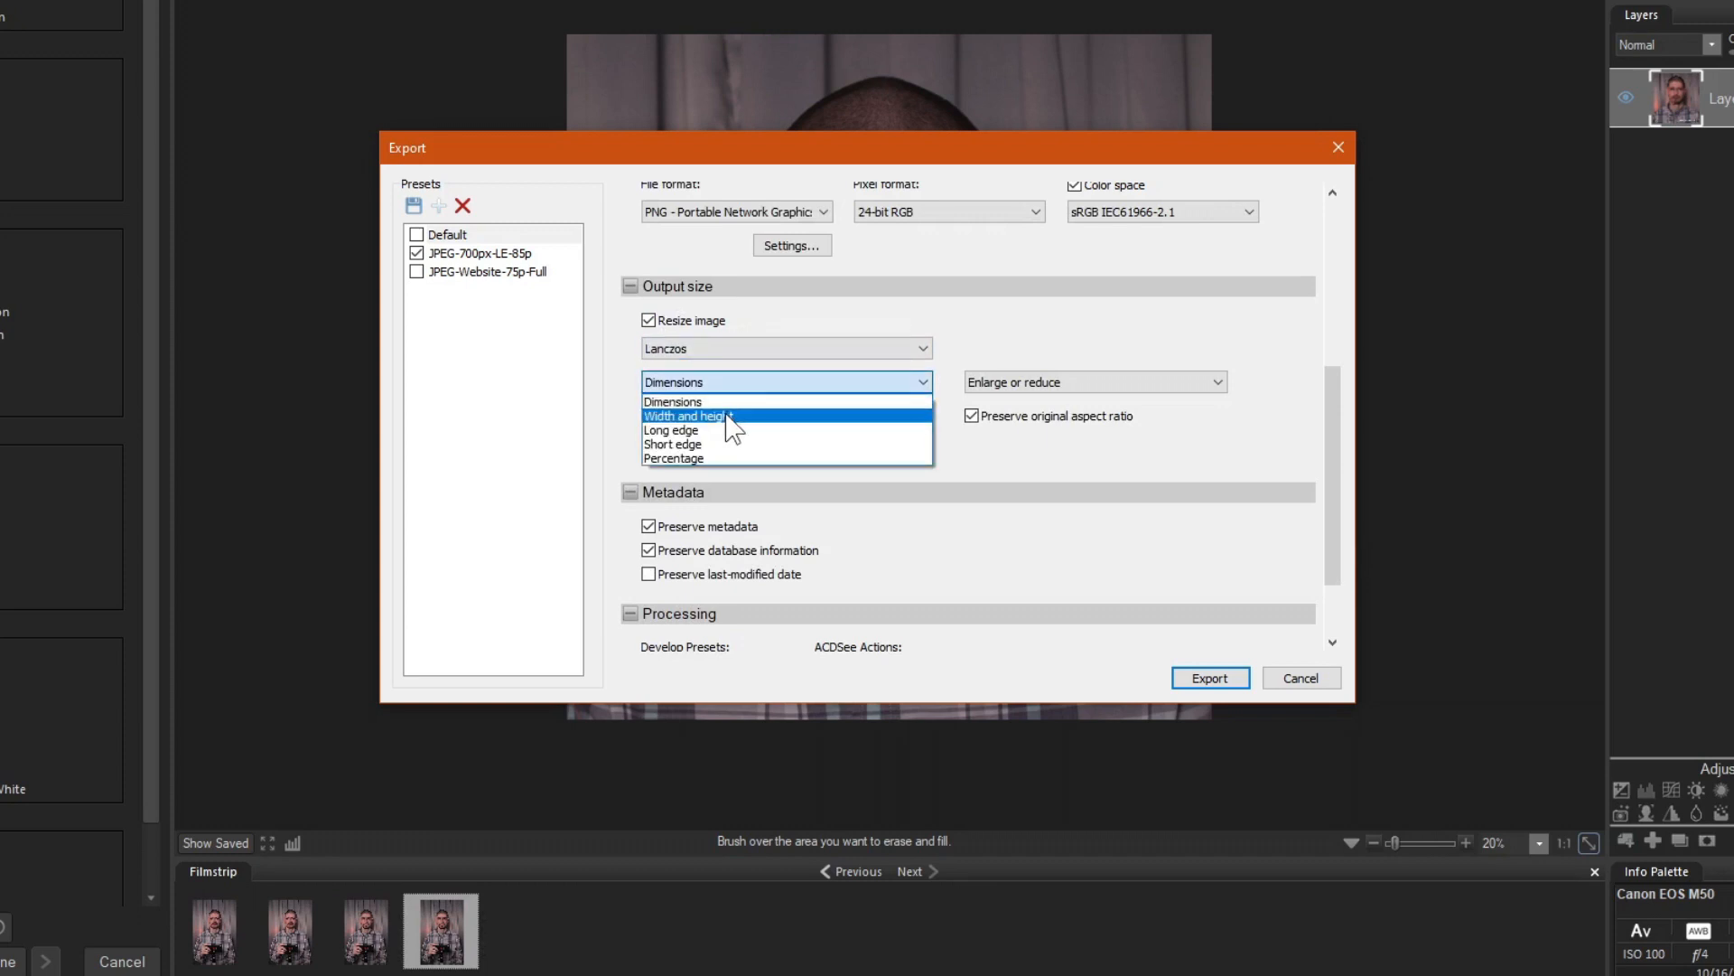
{"action": "left_click", "coordinate": [710, 431]}
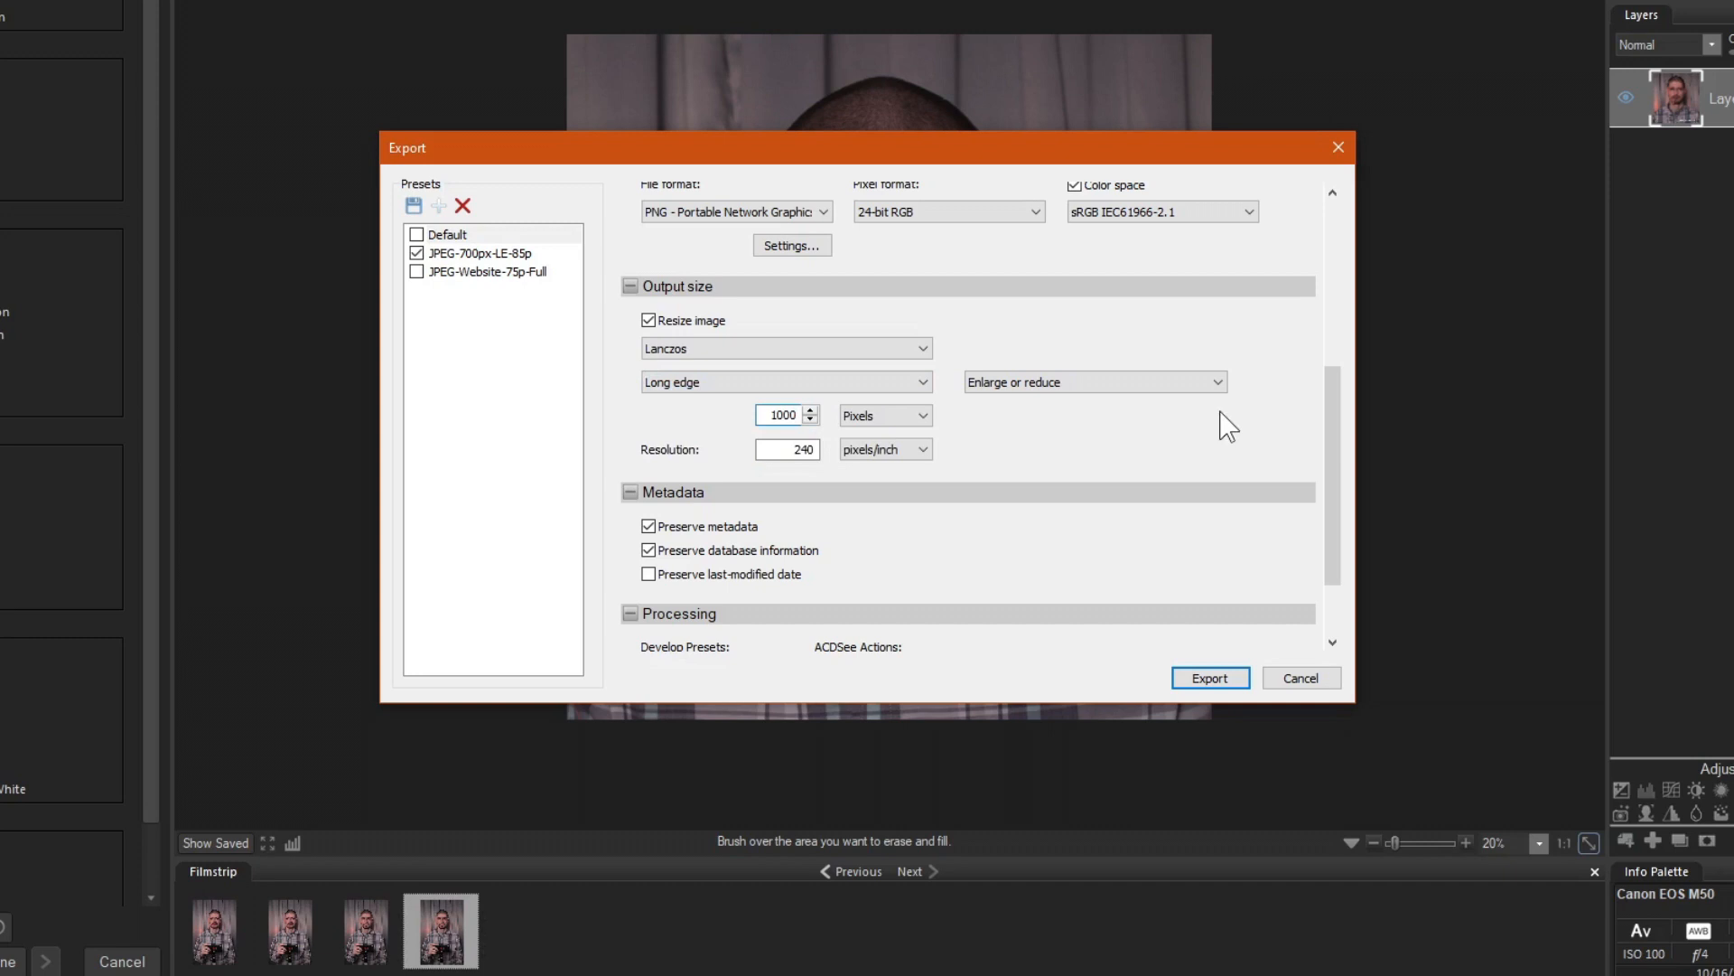
{"action": "scroll", "coordinate": [1292, 437], "scroll_direction": "down", "scroll_amount": 1}
{"action": "scroll", "coordinate": [1292, 437], "scroll_direction": "down", "scroll_amount": 2}
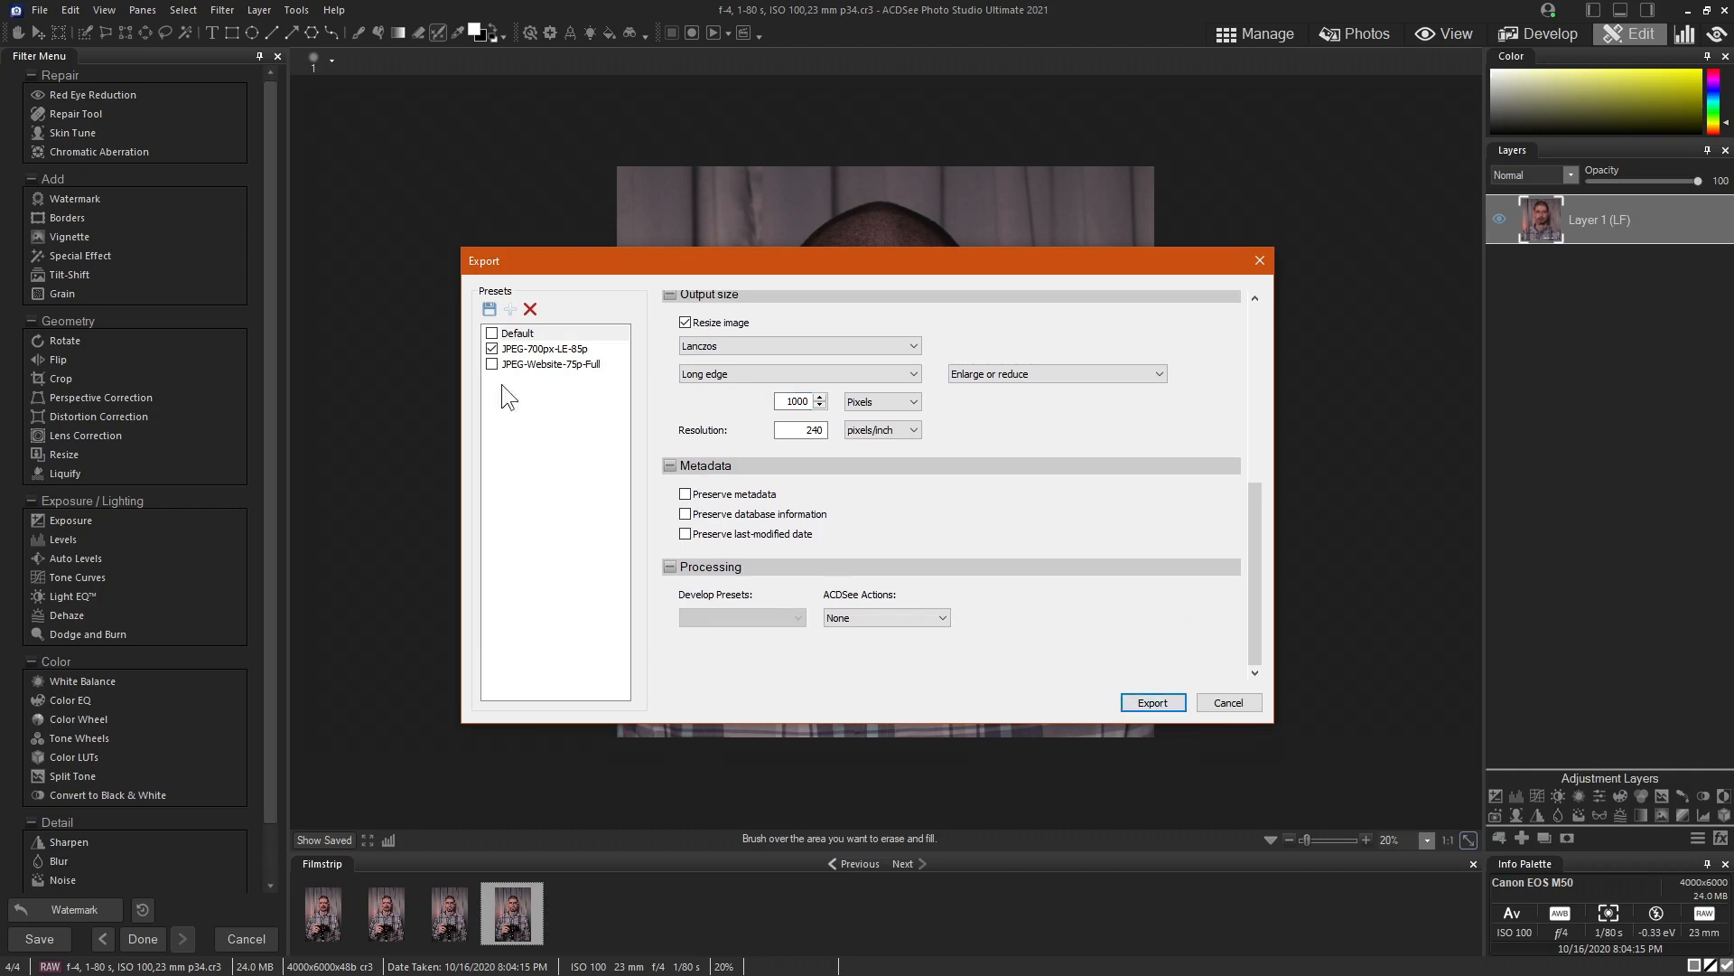
Step: Save the export settings as a new preset named sw1, and export the image
{"action": "left_click", "coordinate": [508, 311]}
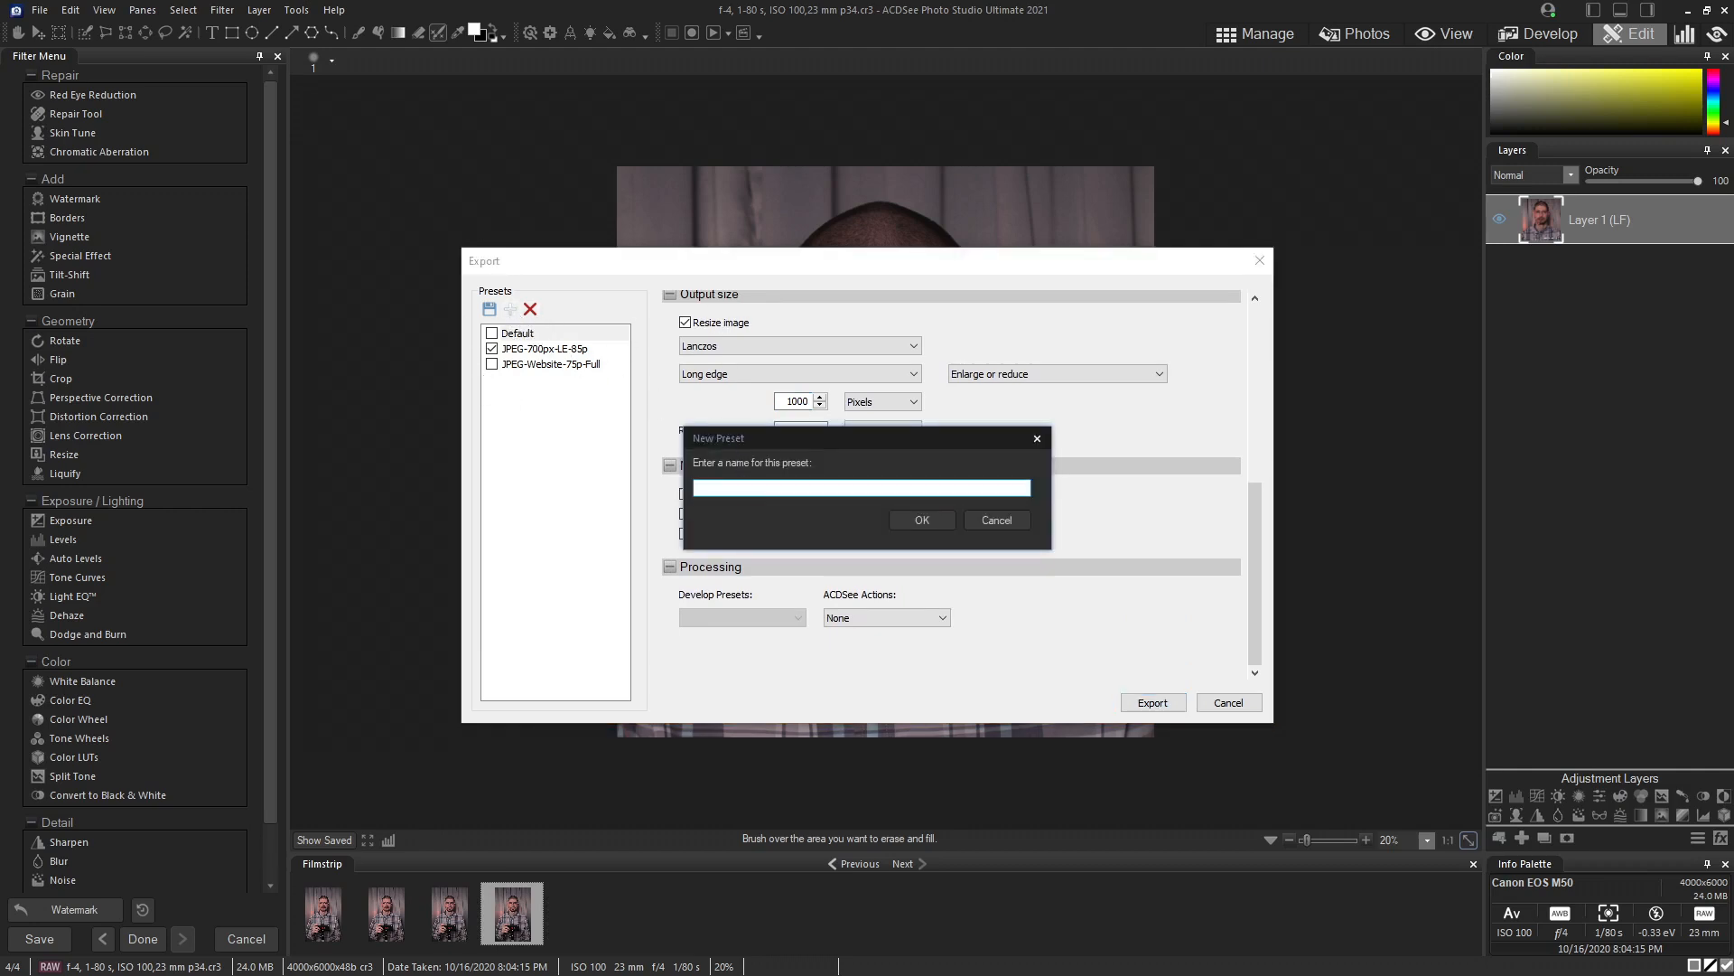
{"action": "left_click", "coordinate": [912, 525]}
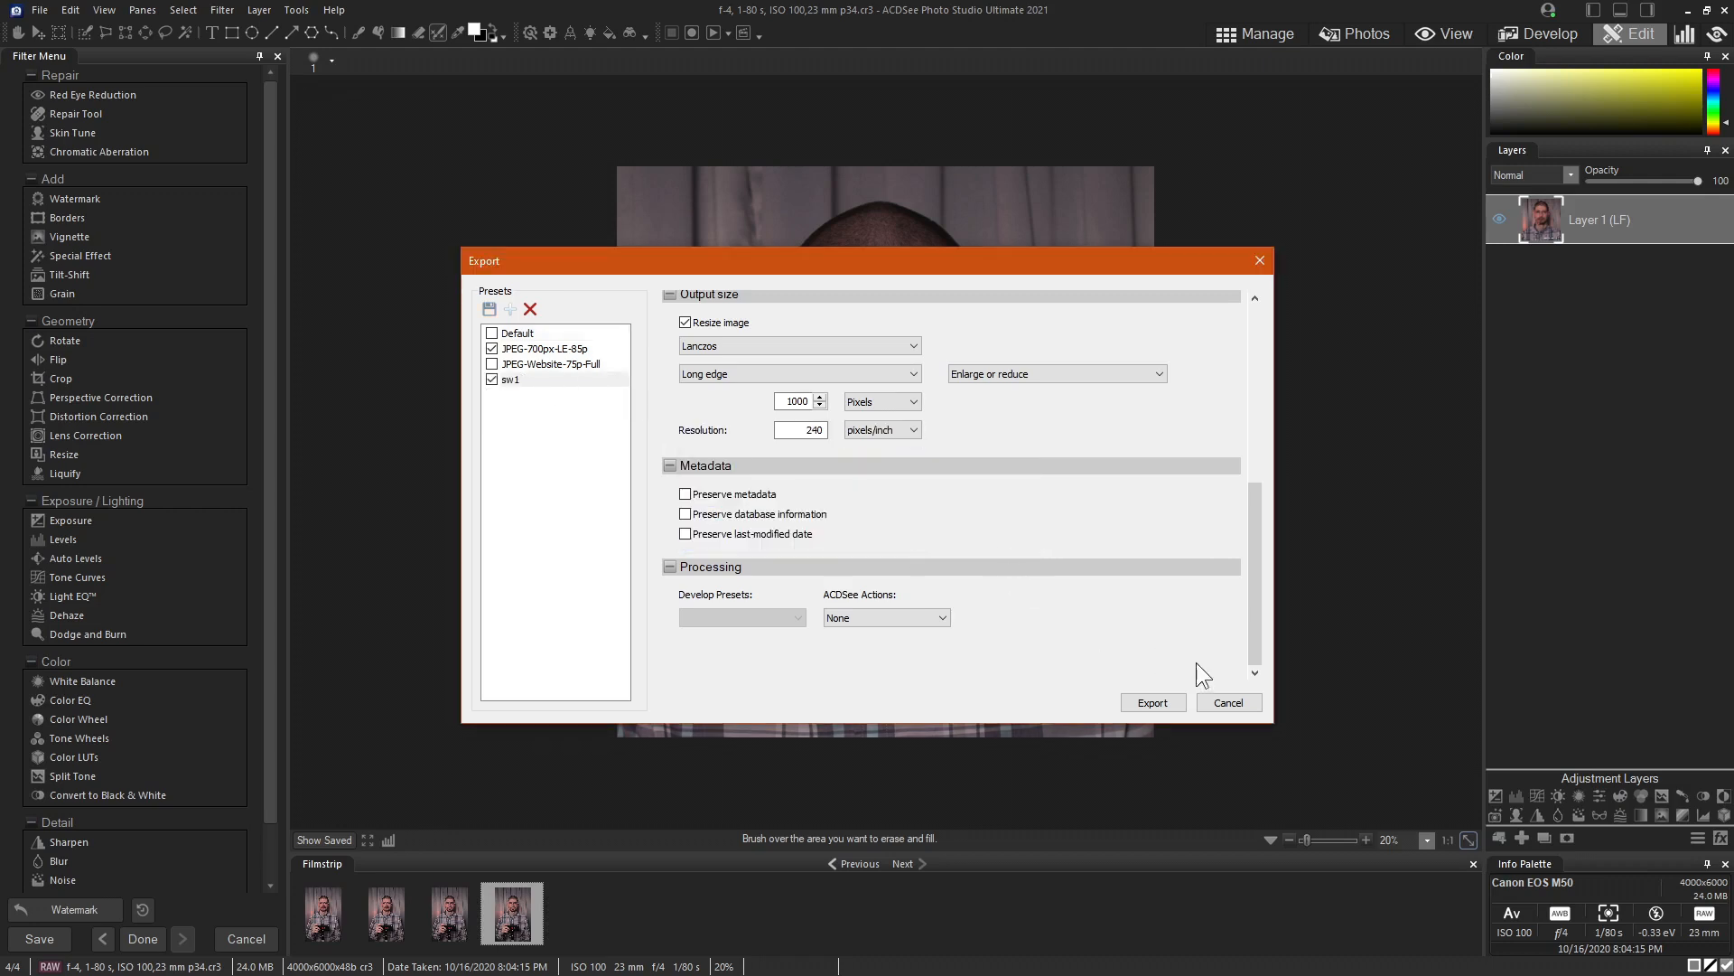
{"action": "left_click", "coordinate": [1151, 703]}
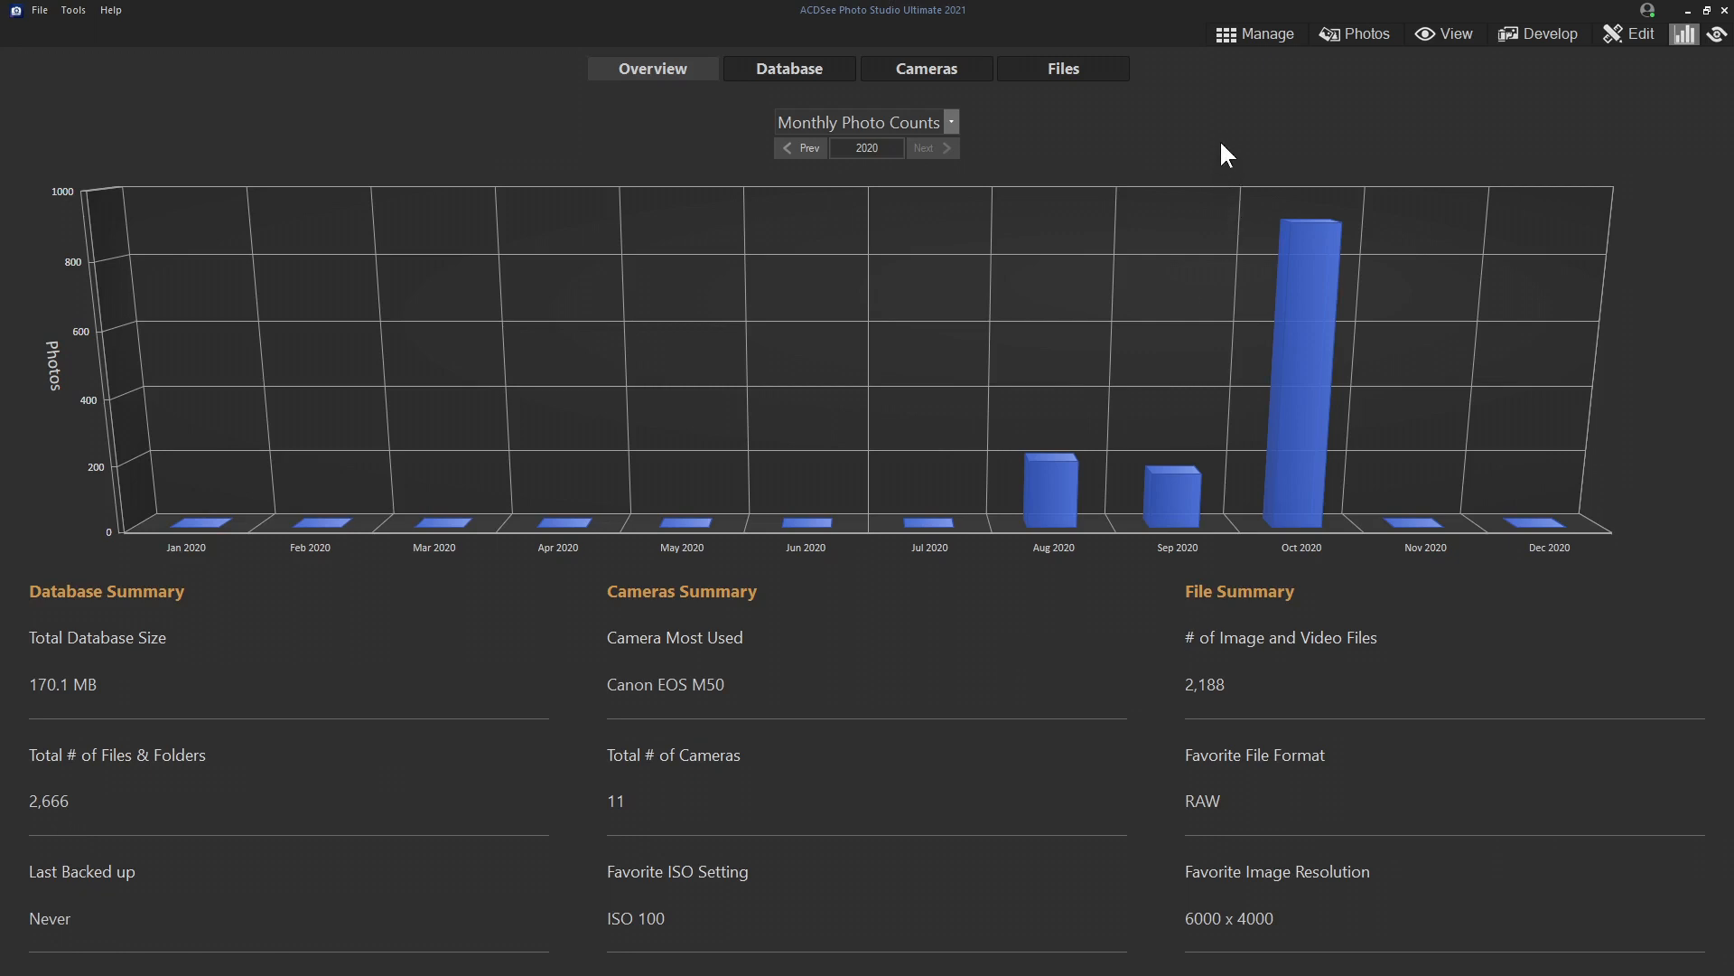
Step: Leave the photo statistics overview and return to Manage mode
{"action": "left_click", "coordinate": [1257, 33]}
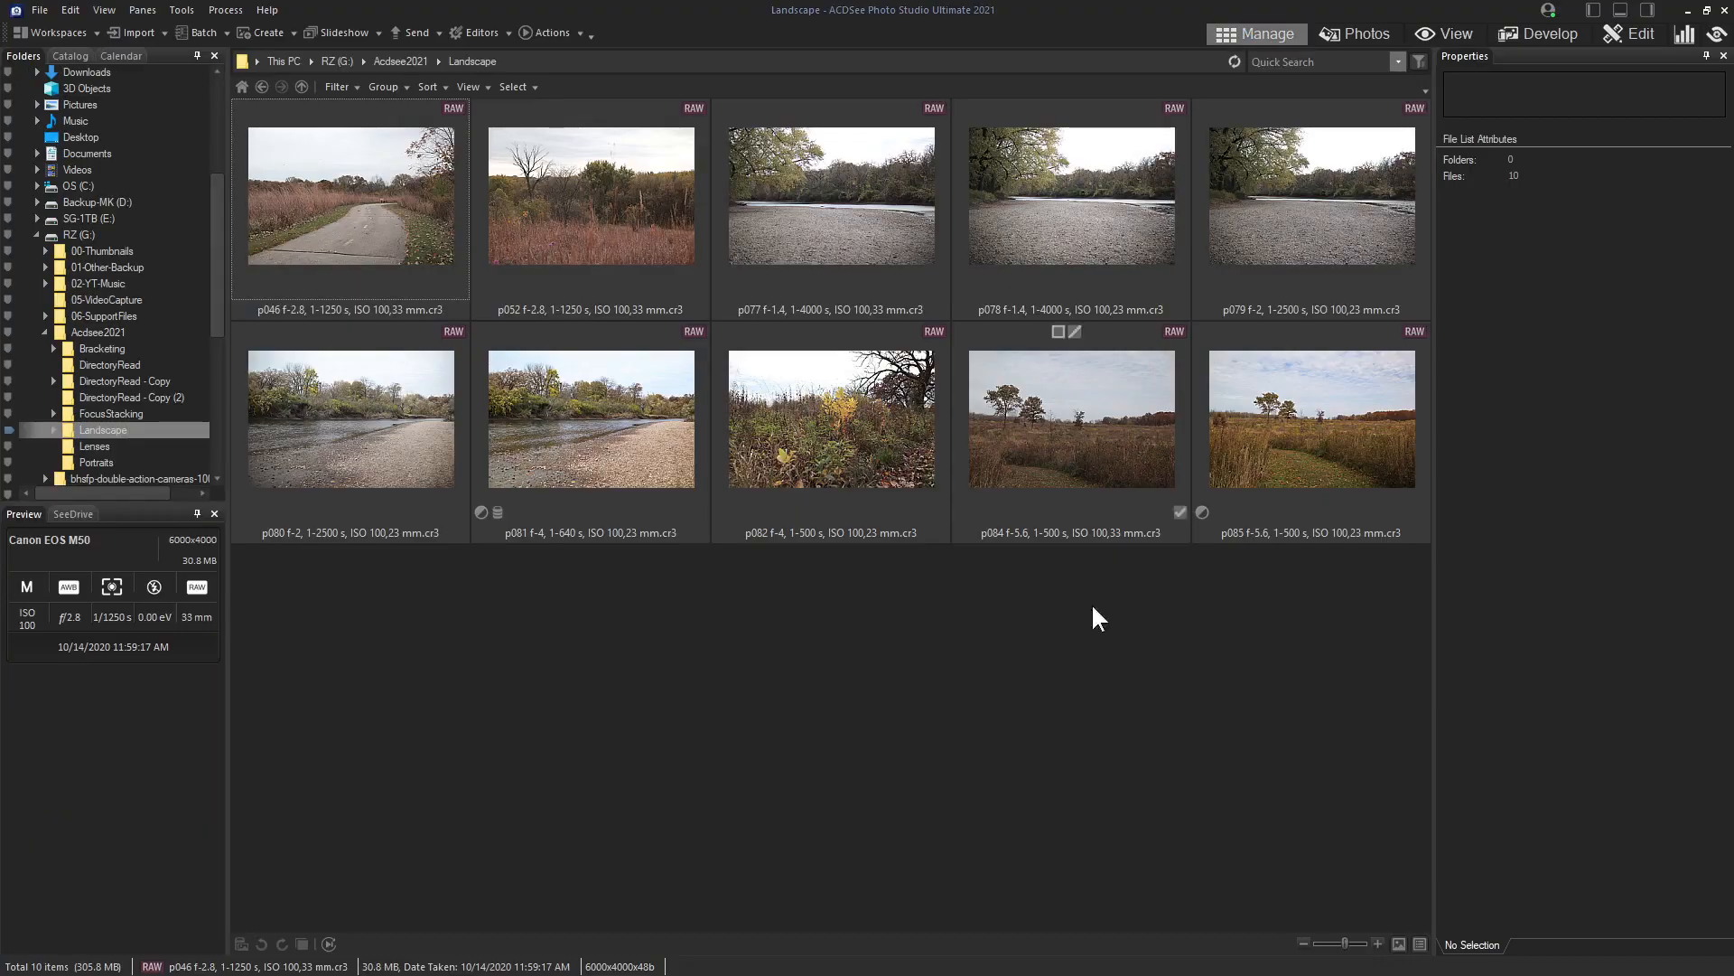